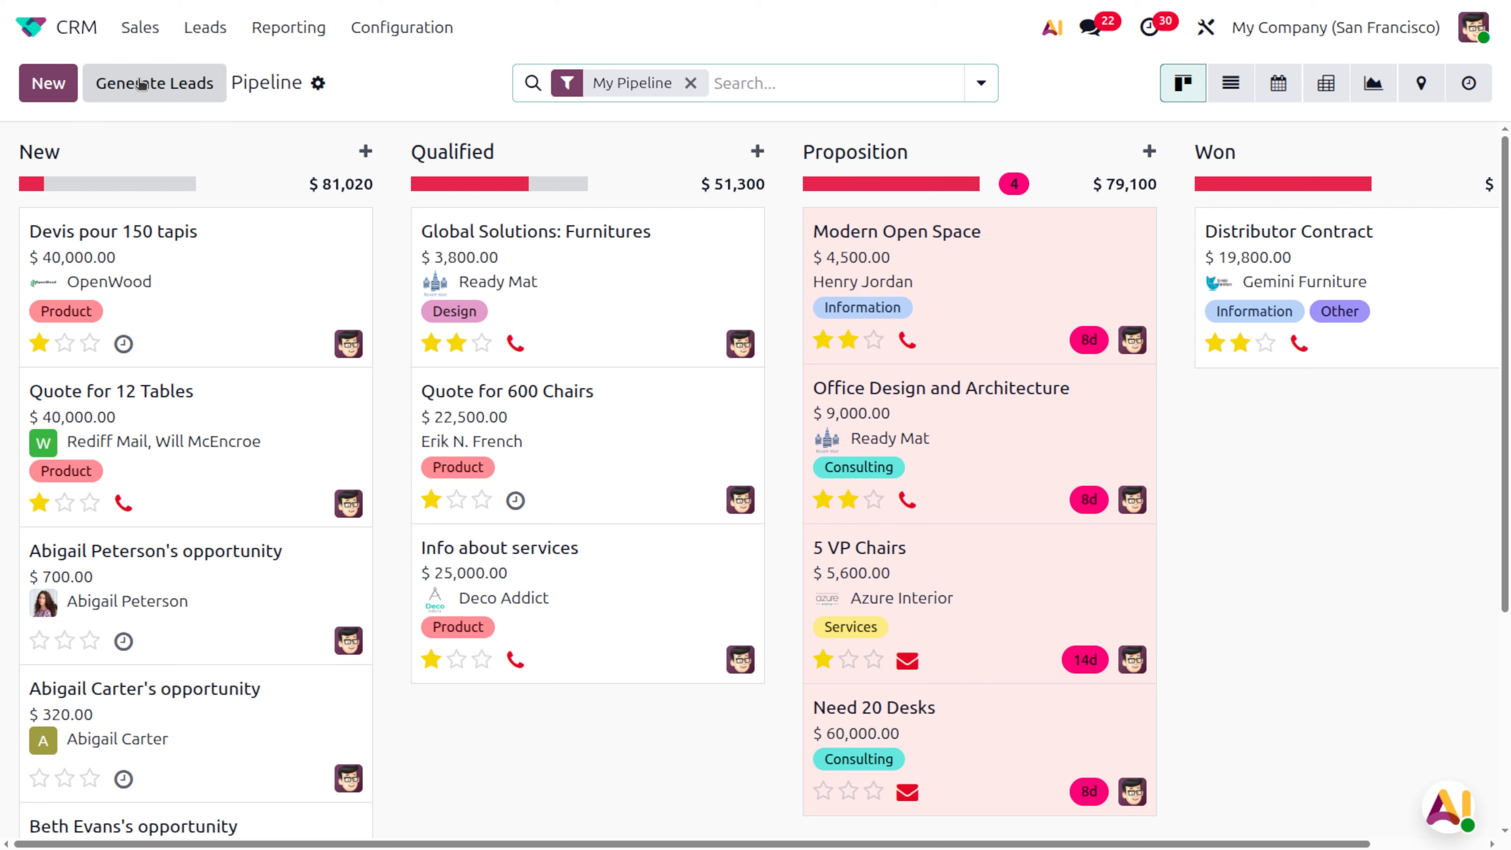
Open a lead generation request from the pipeline, keep Companies as the lead type, and add Japan to the target countries
left_click(140, 87)
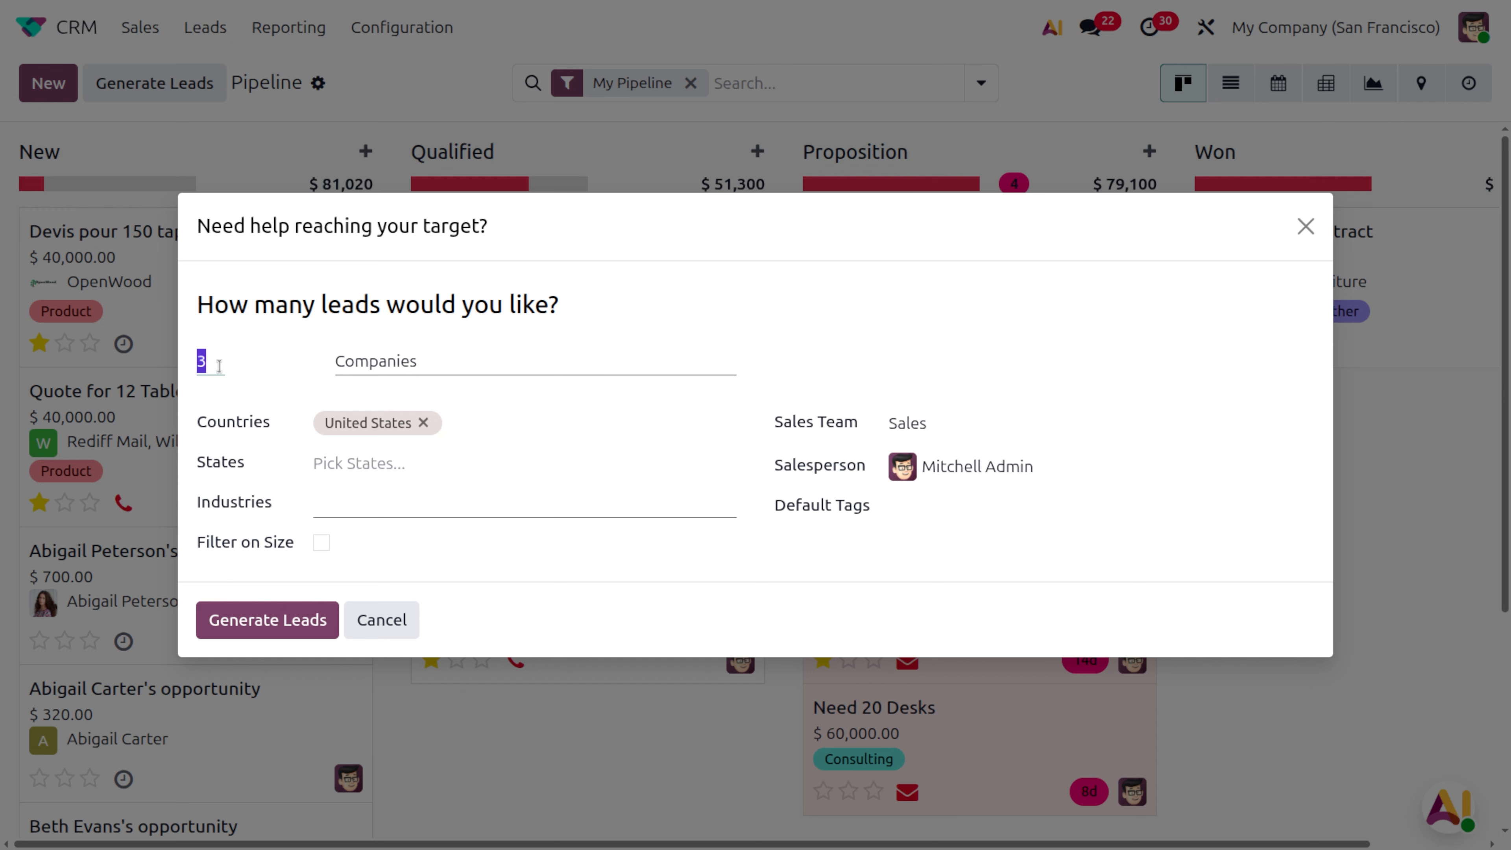
left_click(441, 368)
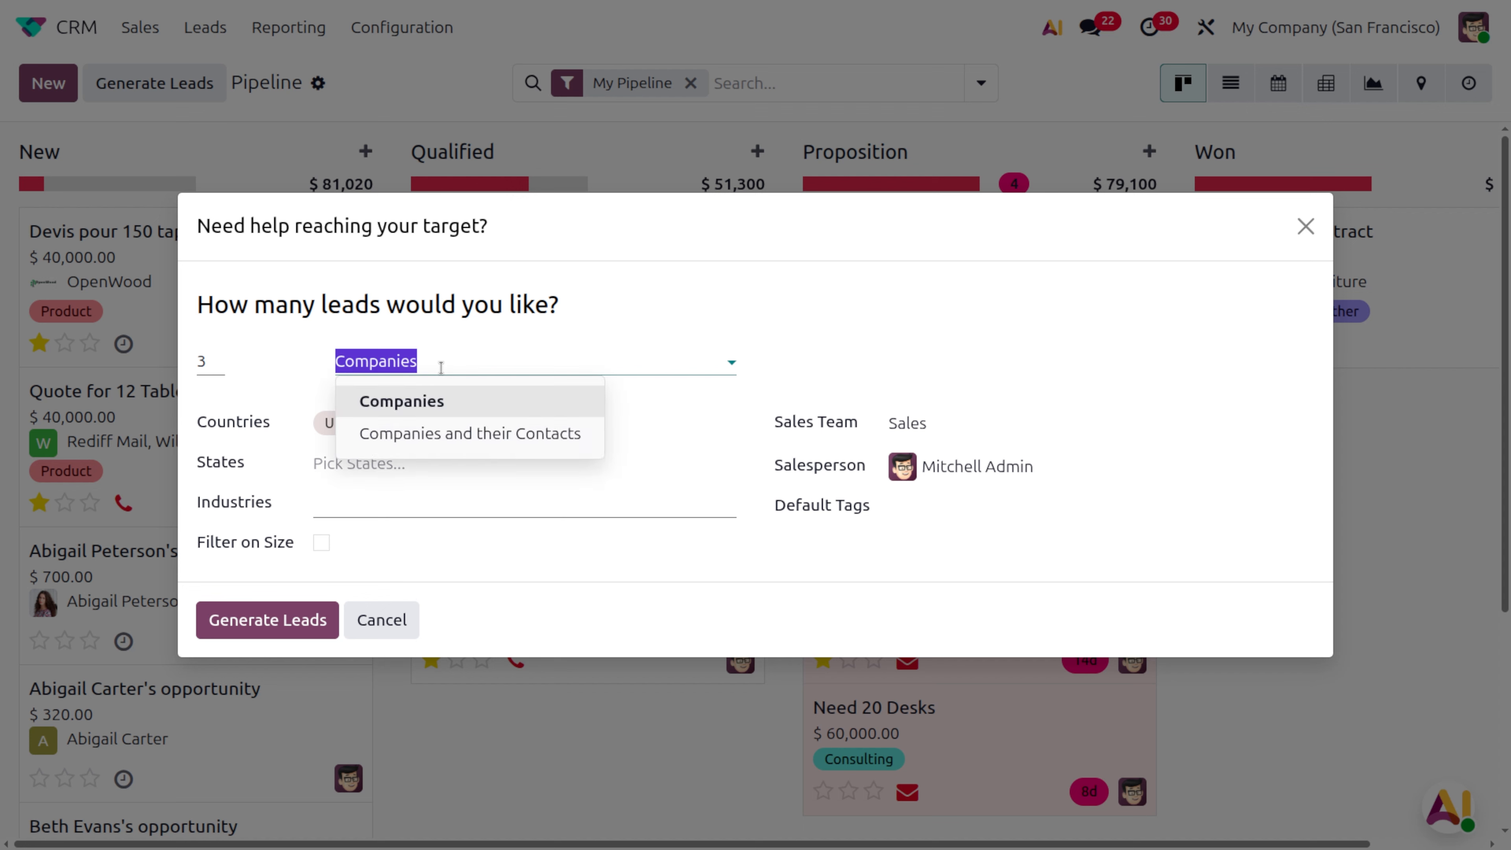
left_click(441, 367)
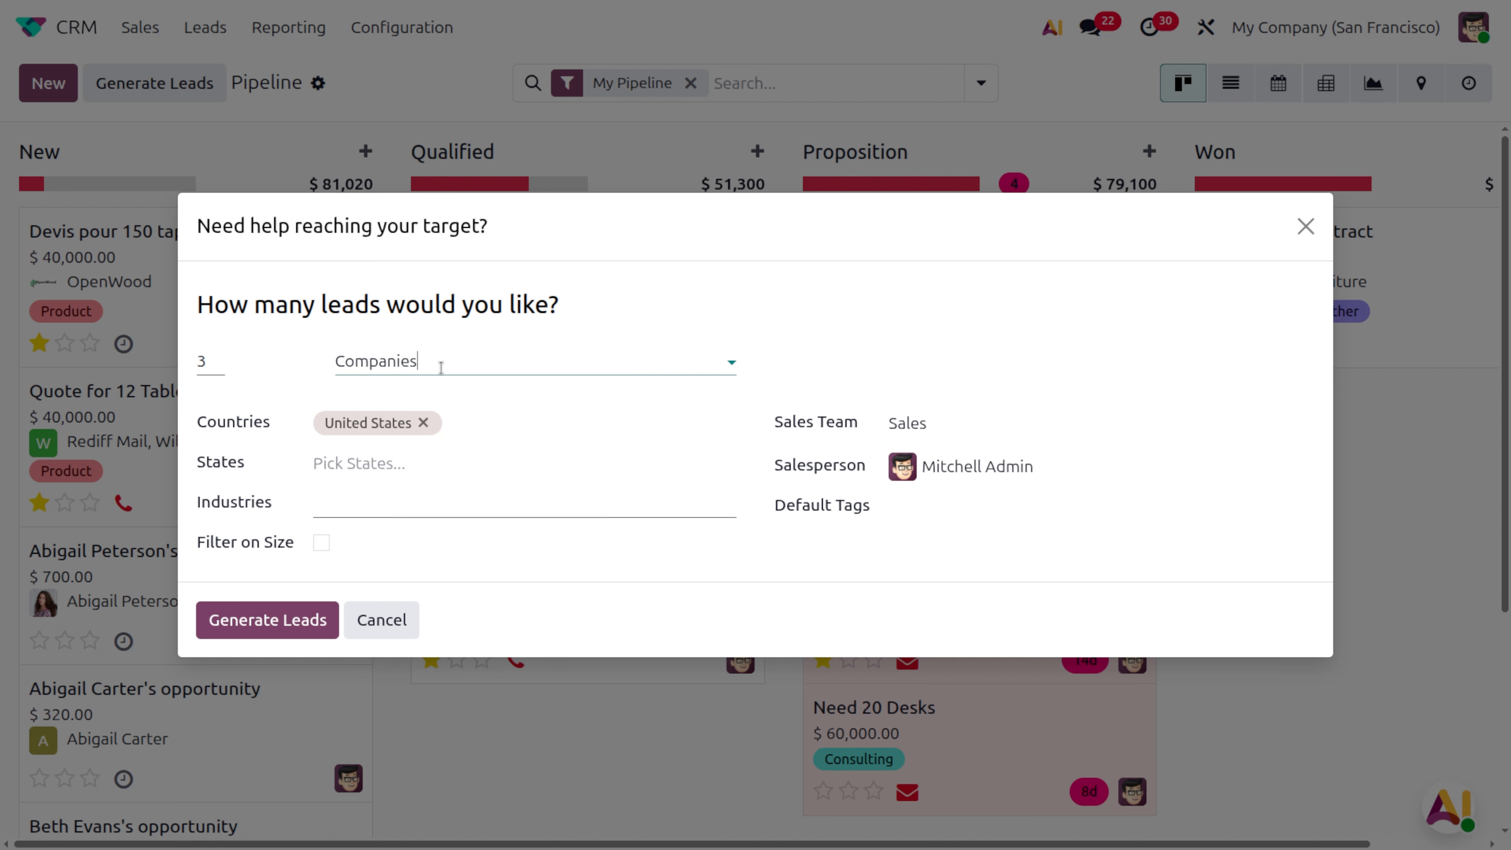
left_click(551, 424)
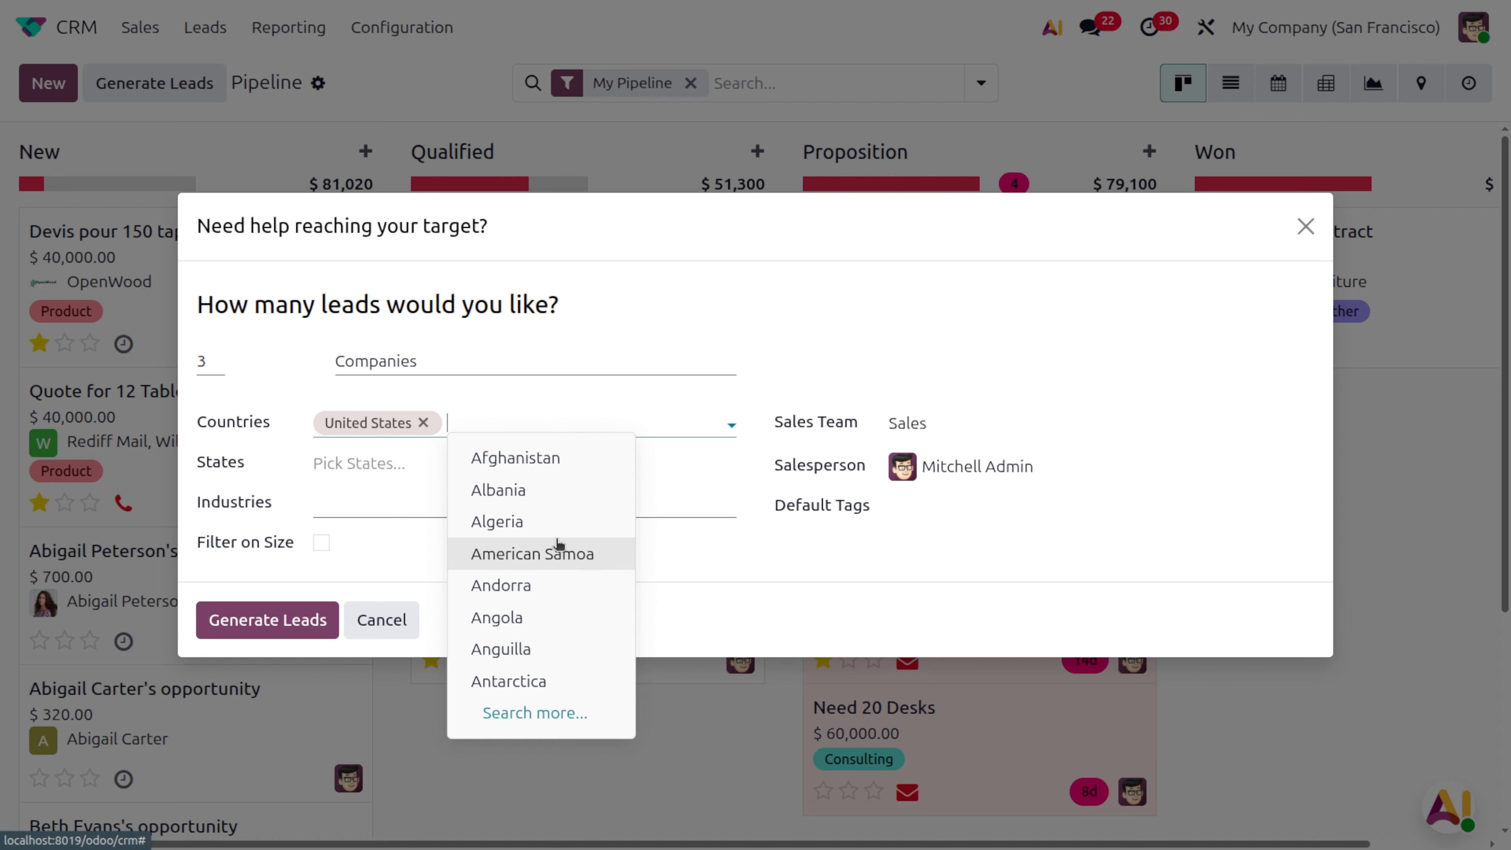
type("jap")
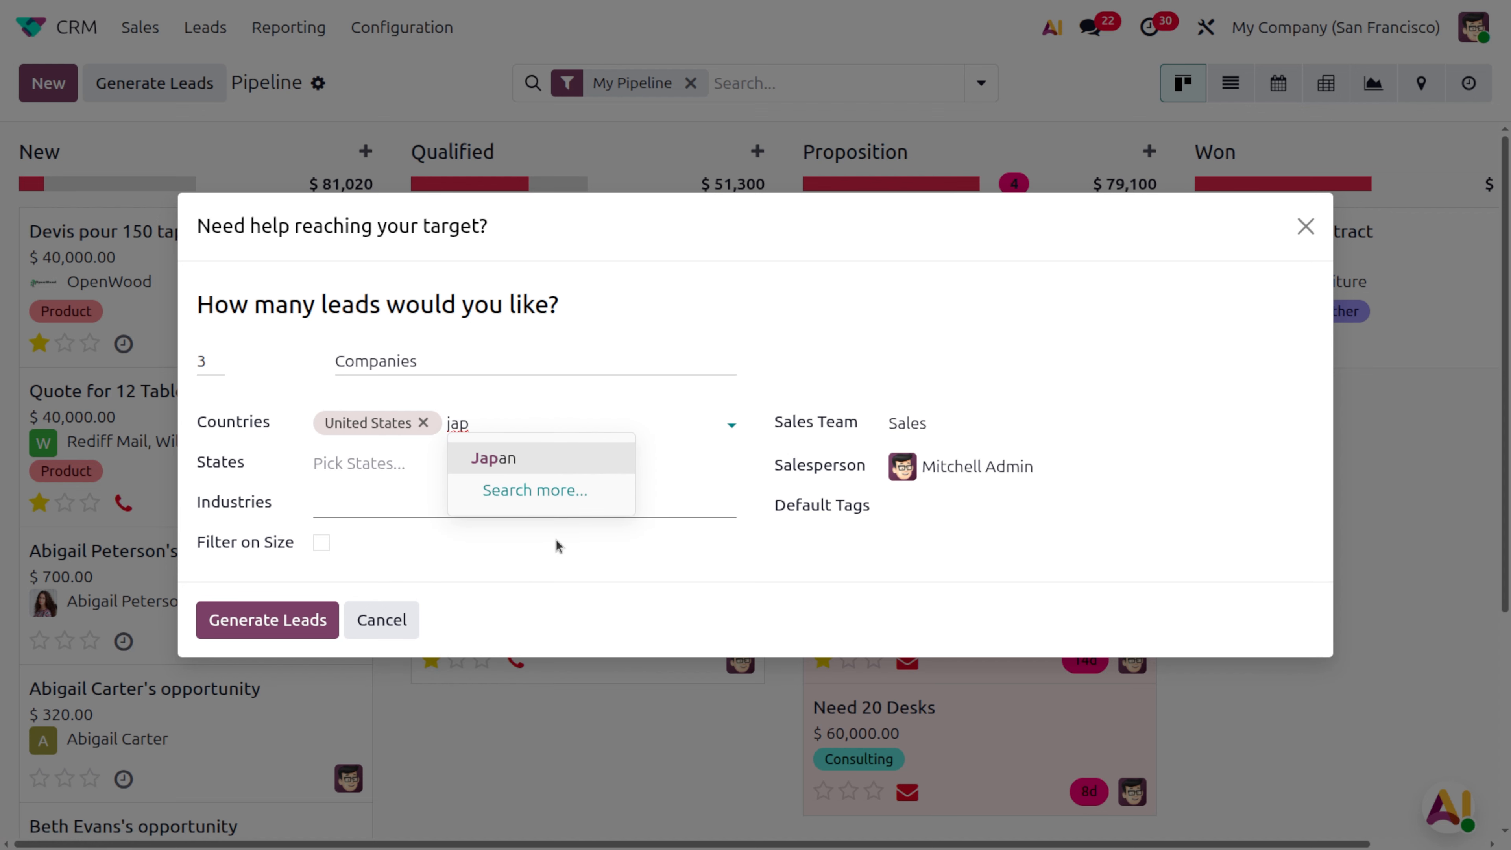
key("Return")
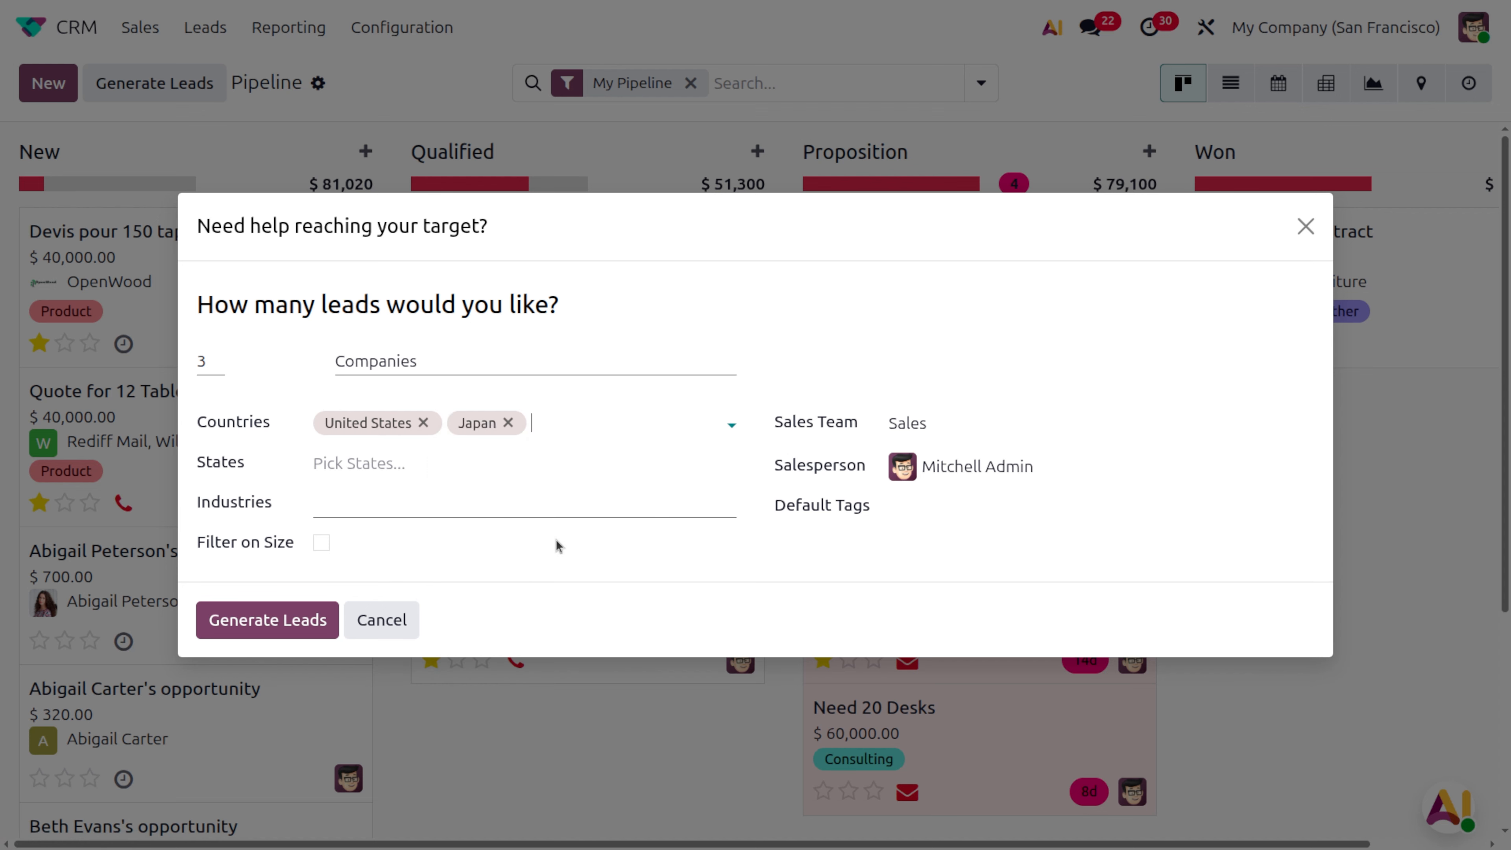
Look through the available states, then try to generate the leads without choosing a state or industry
left_click(351, 469)
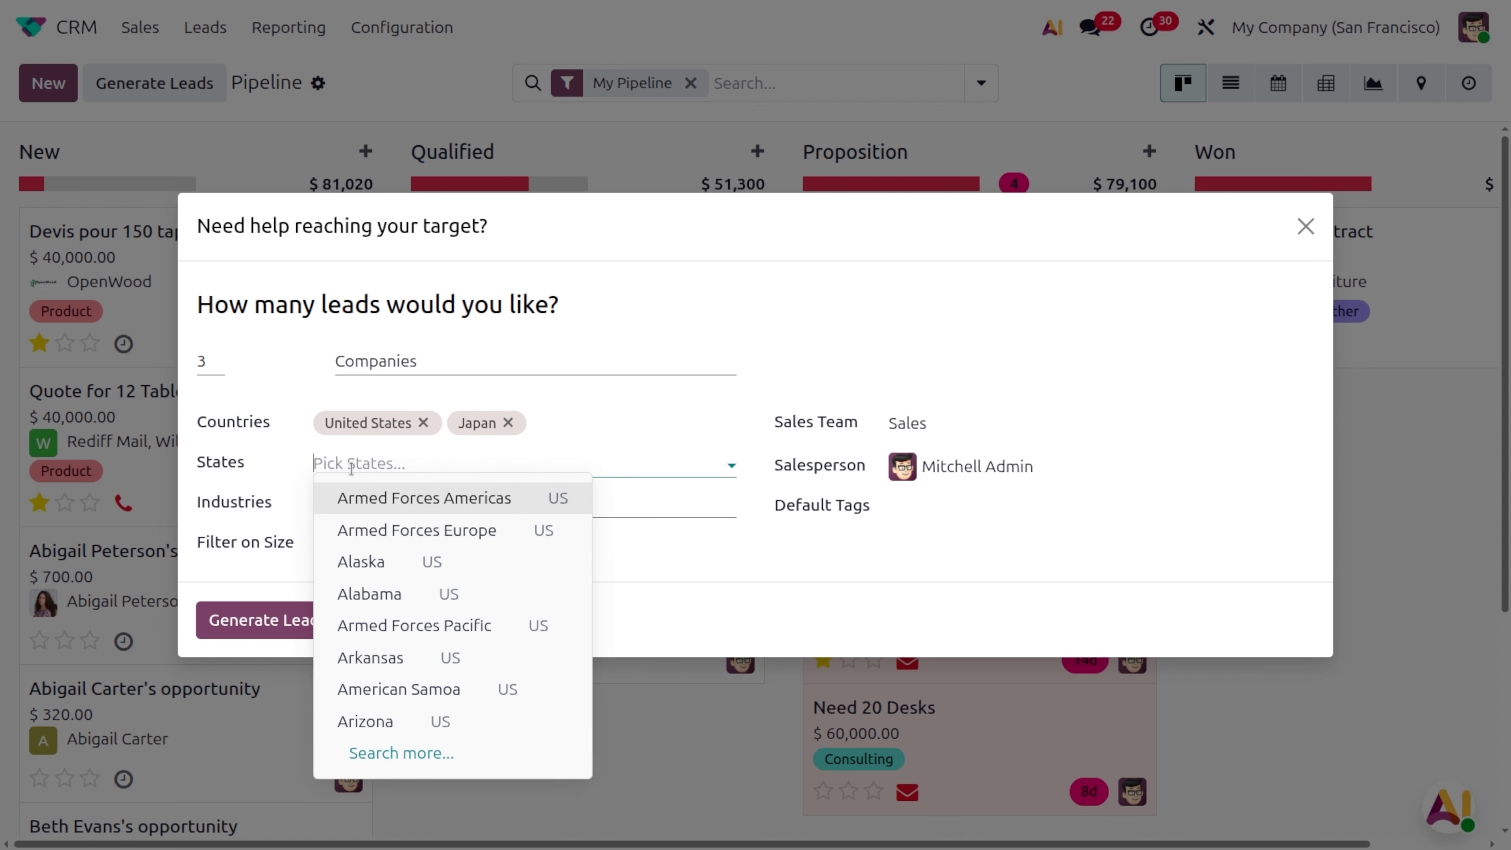
left_click(830, 266)
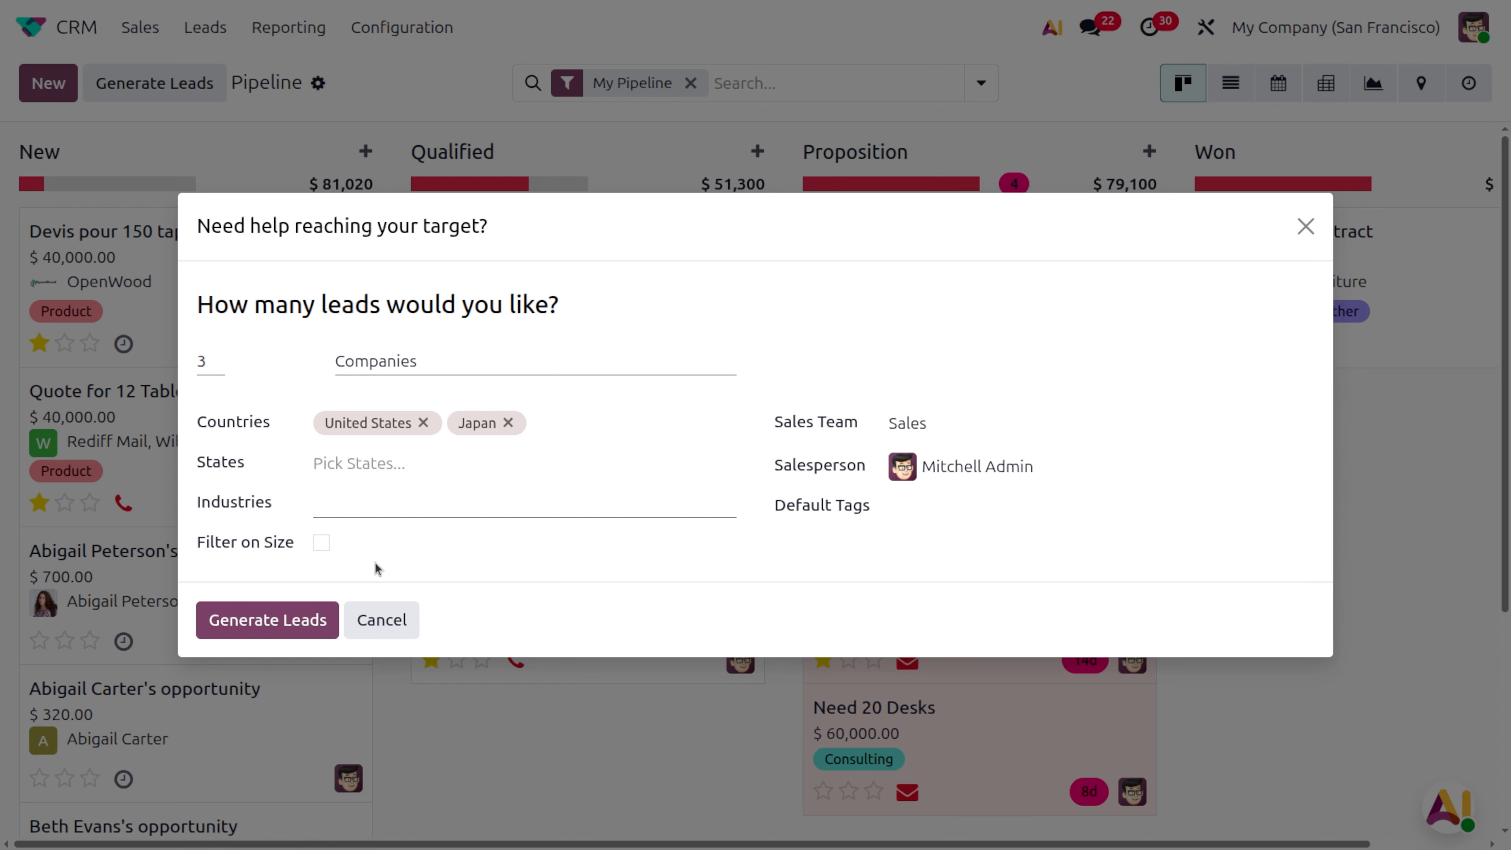
left_click(262, 622)
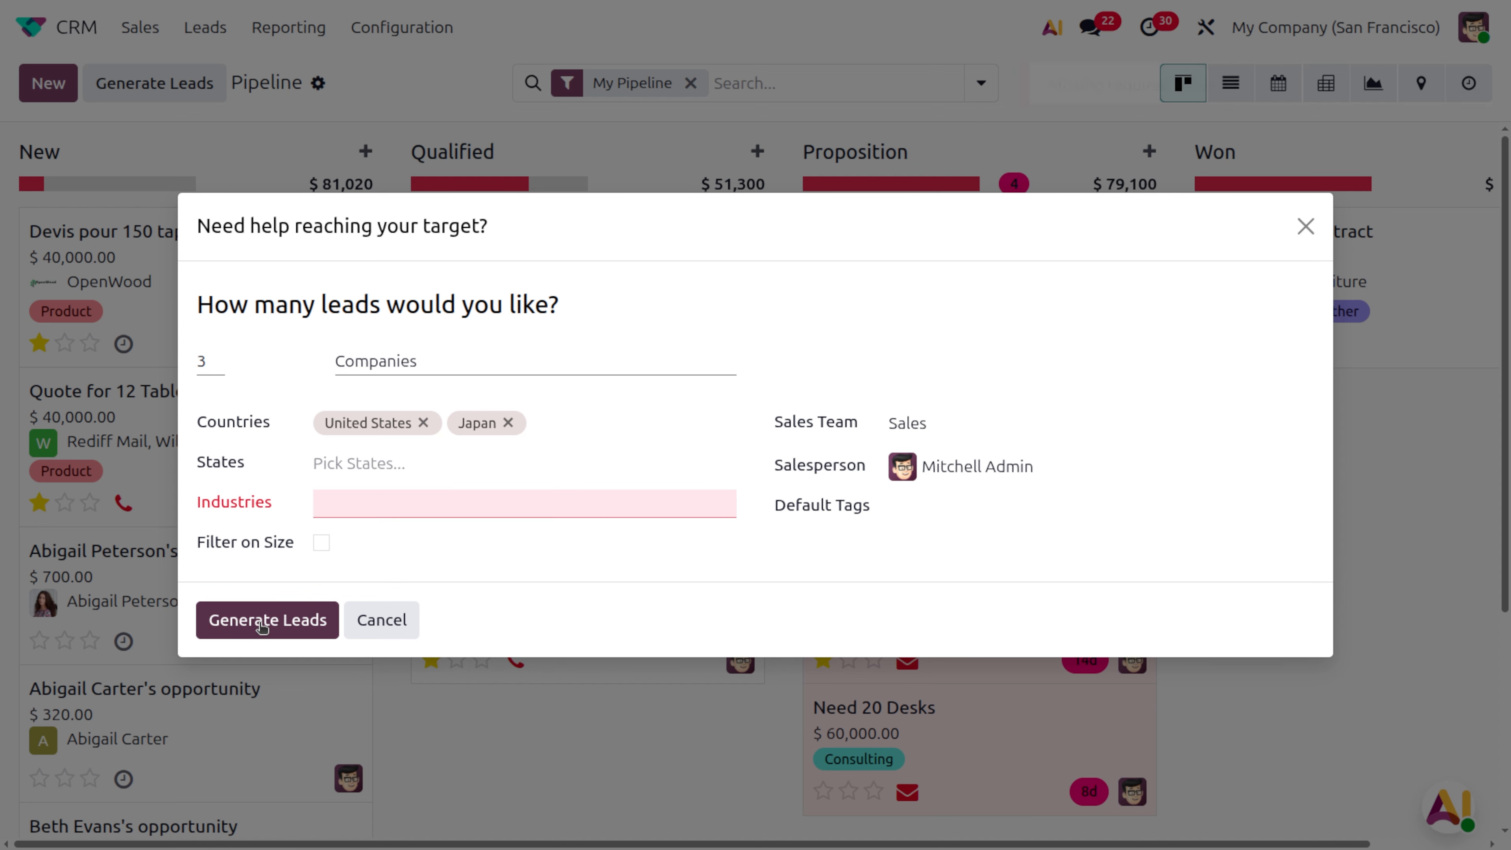
Add Retailing, Consumer Discretionary, Banks & Insurance and Consumer Staples to the target industries
left_click(392, 507)
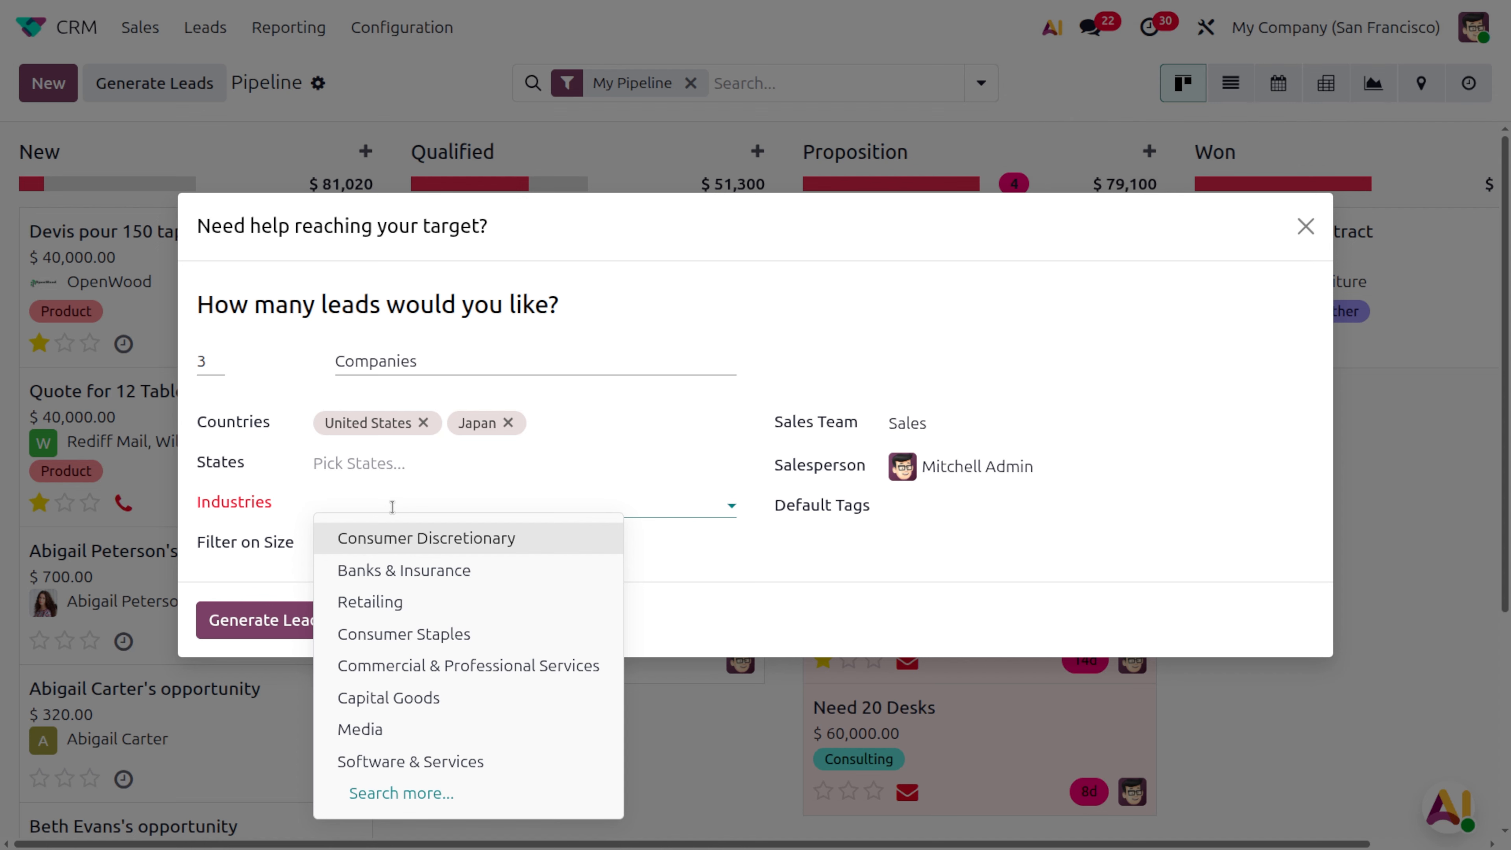
left_click(410, 603)
left_click(522, 502)
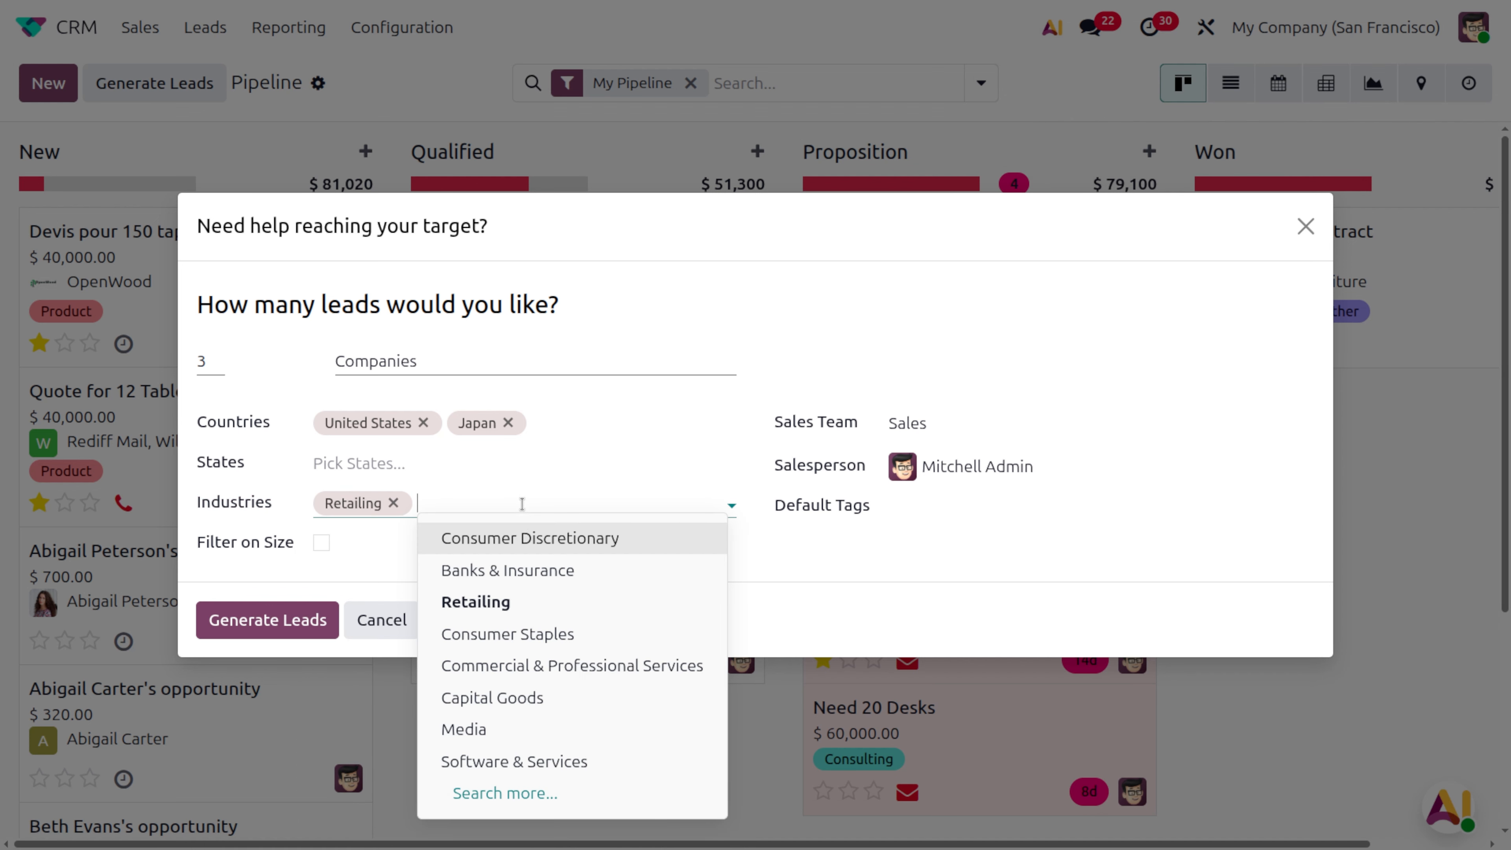
left_click(548, 539)
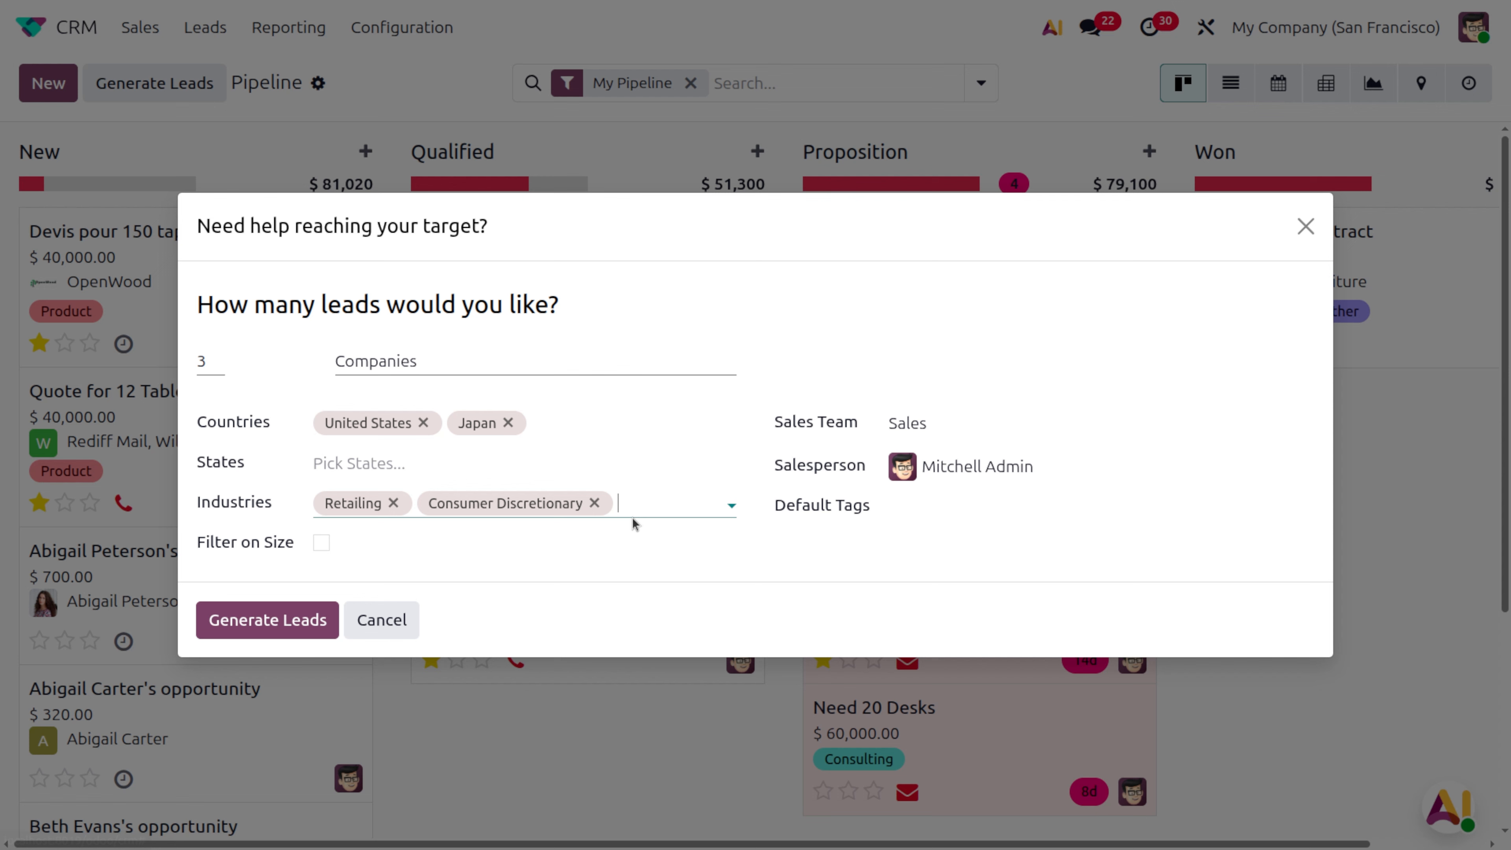
left_click(645, 497)
left_click(670, 568)
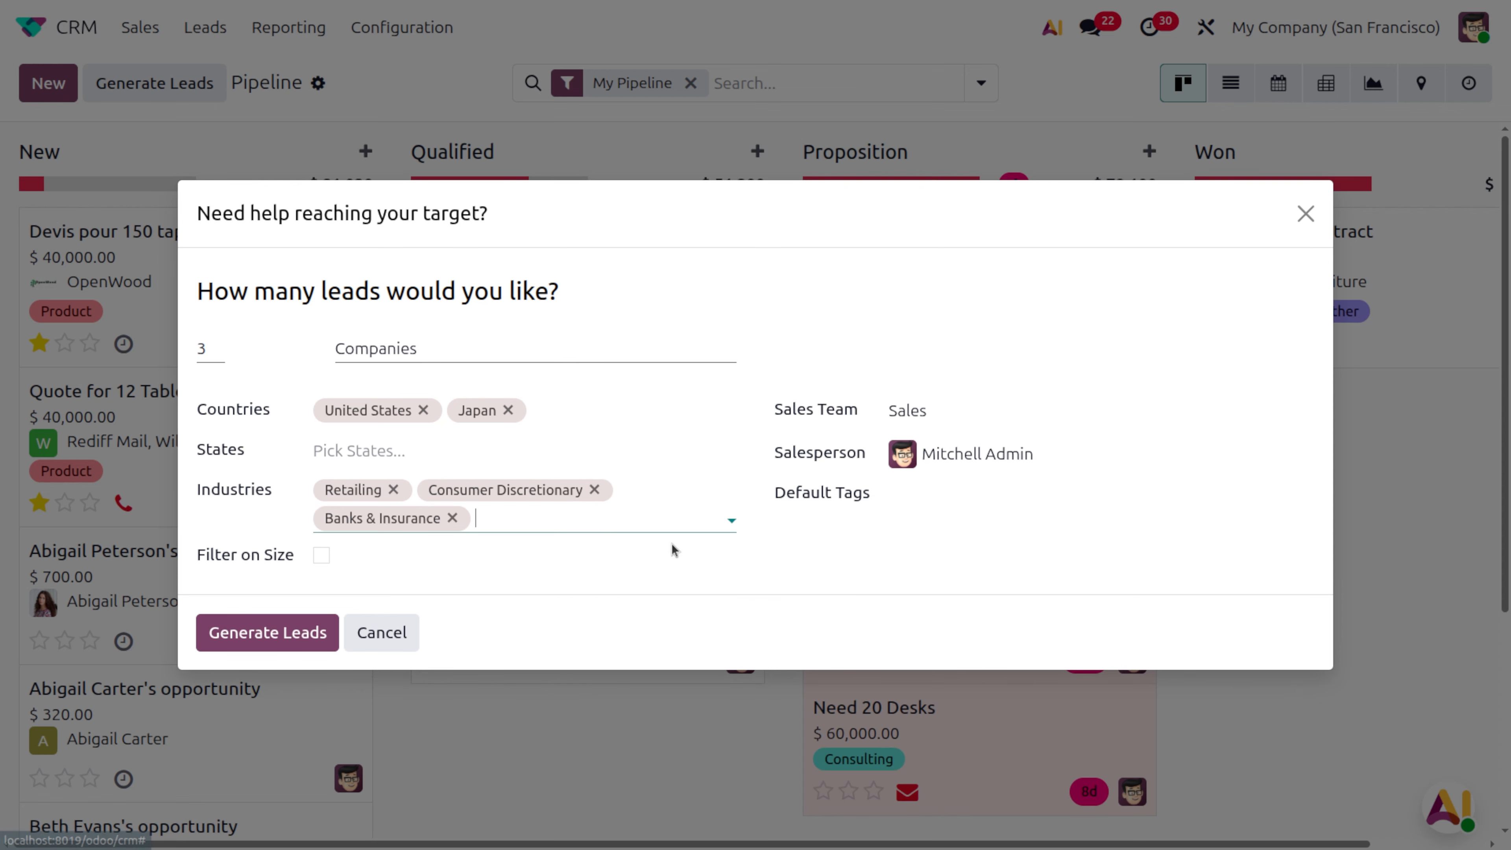
left_click(640, 511)
left_click(564, 654)
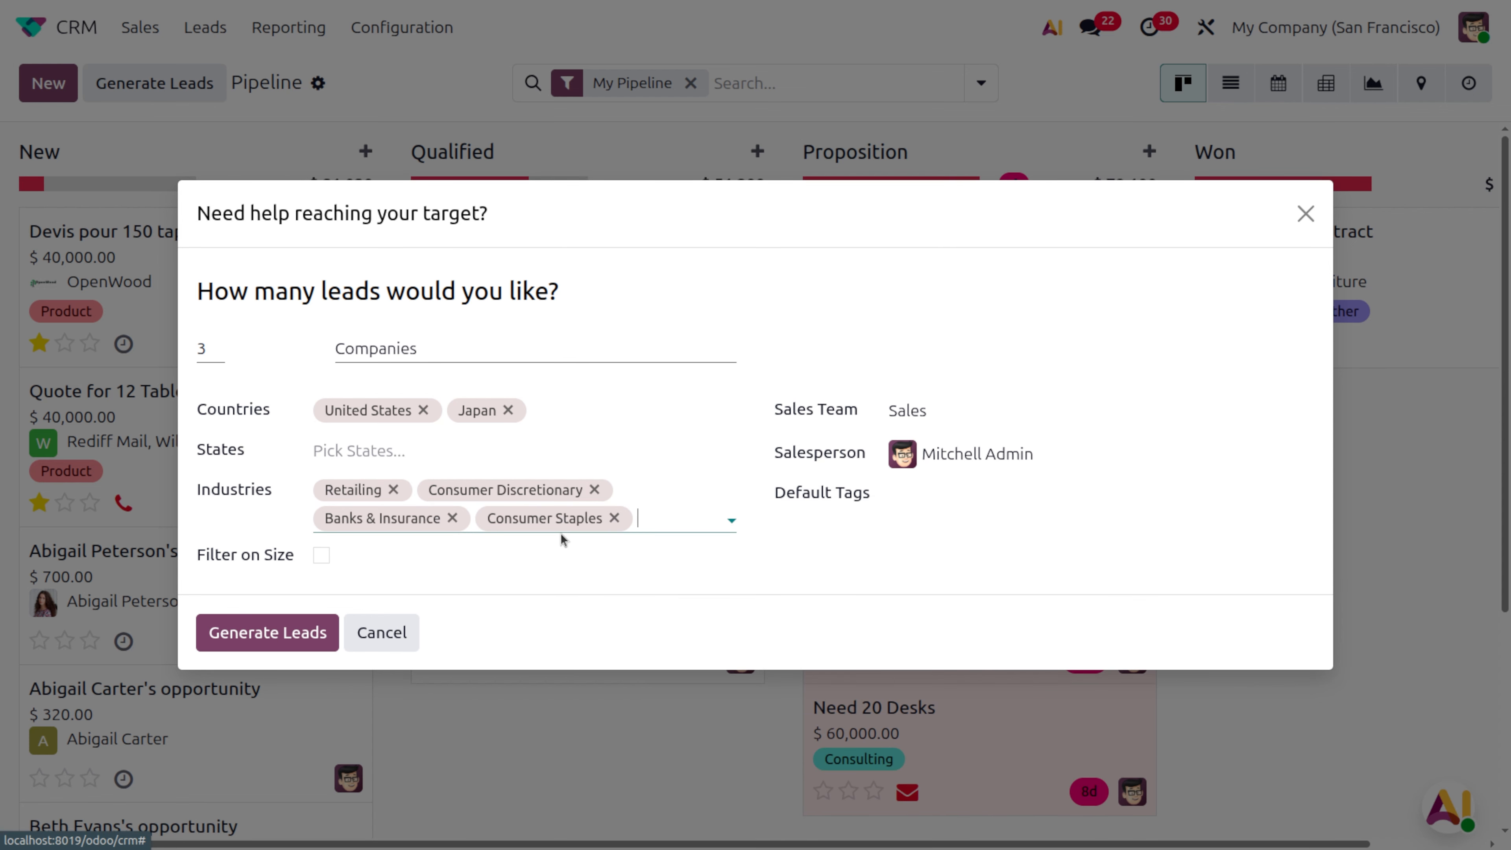
Add Commercial & Professional Services, Capital Goods, Media and Software & Services to the target industries
left_click(673, 523)
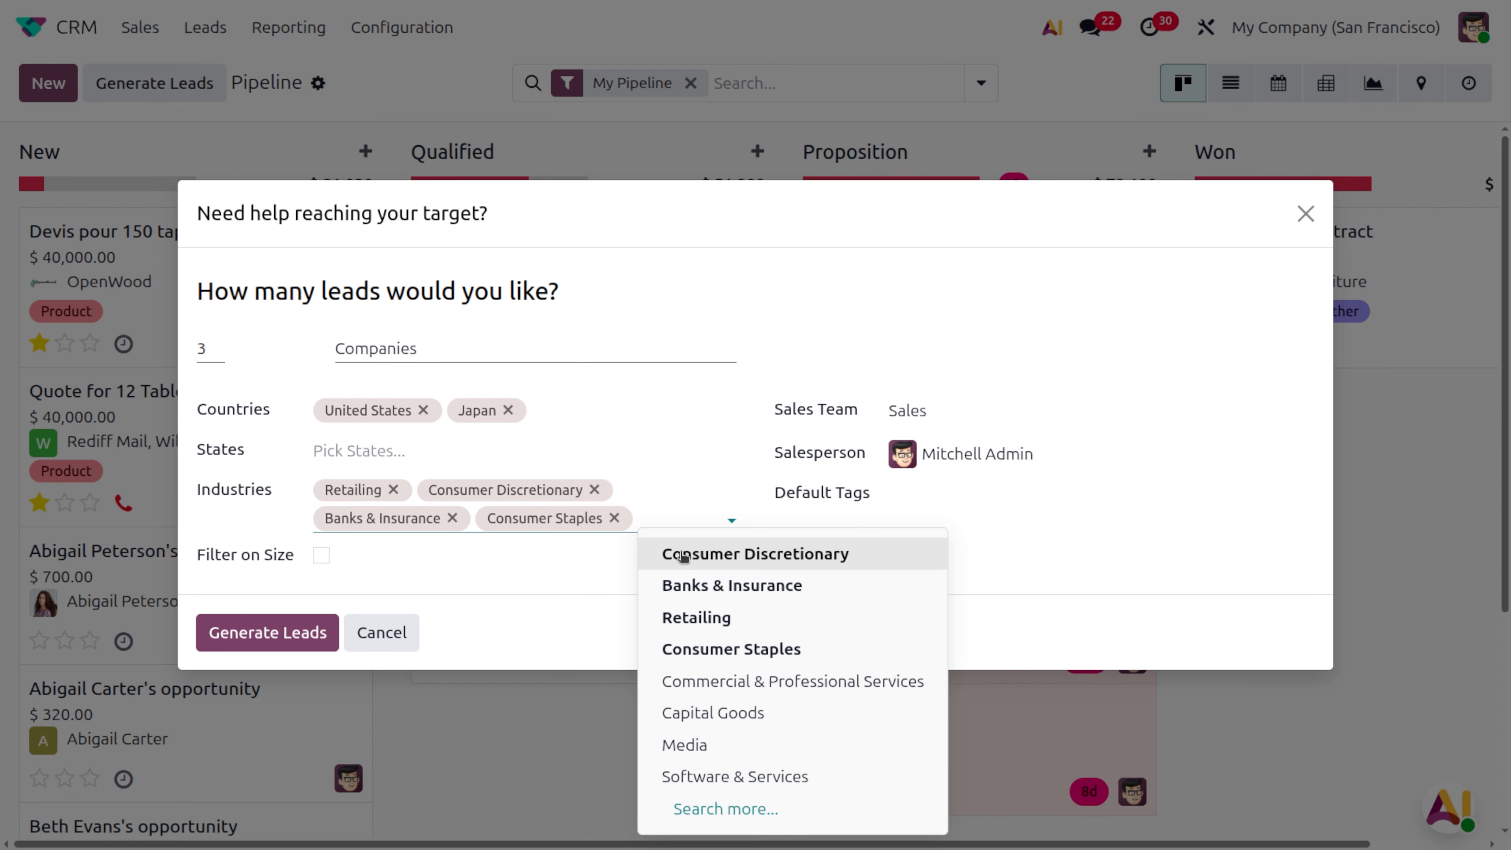
left_click(714, 678)
left_click(642, 528)
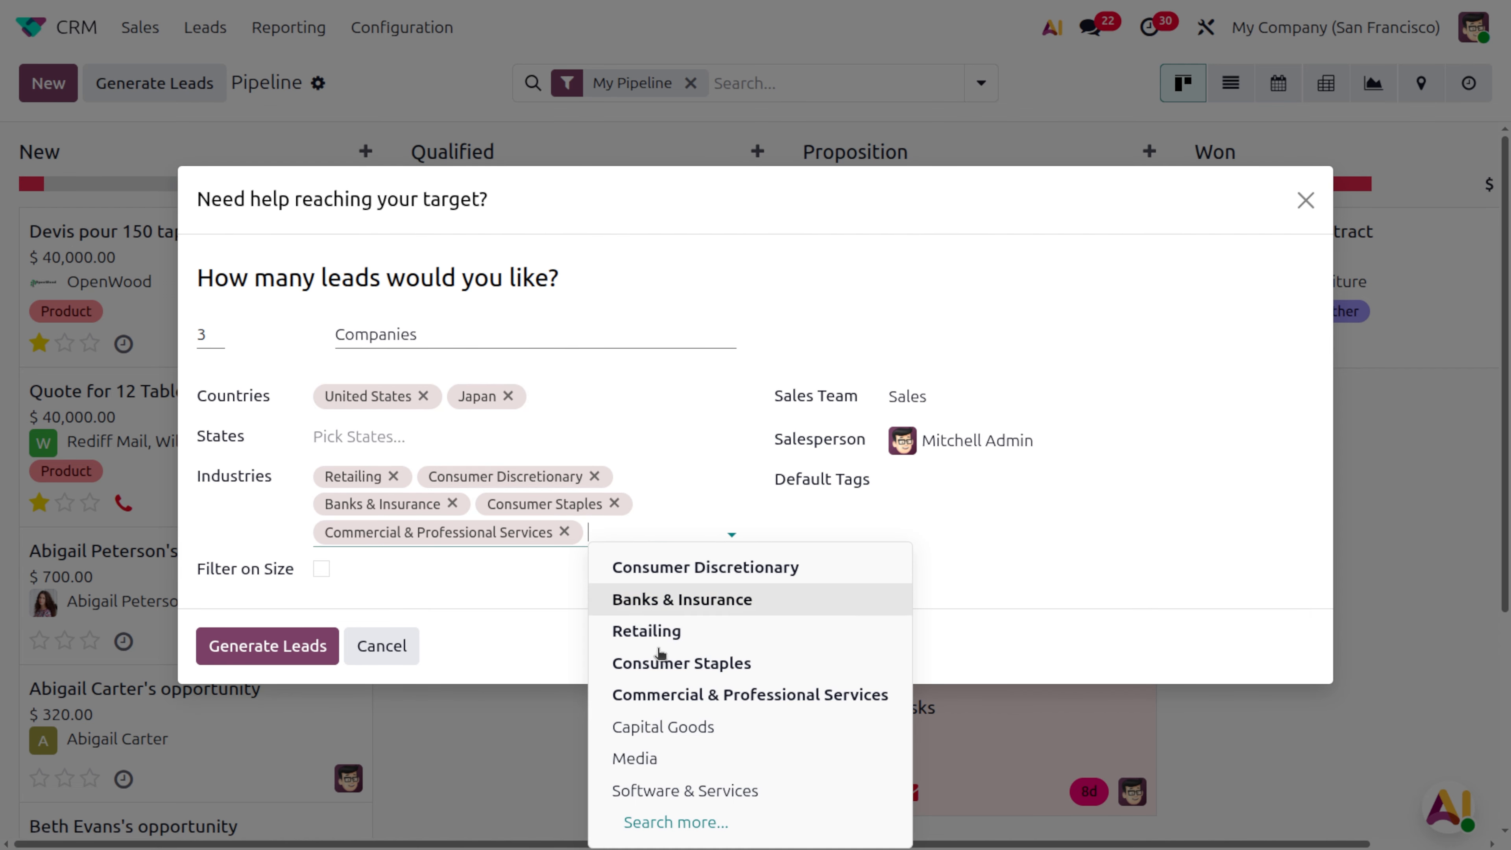
left_click(677, 733)
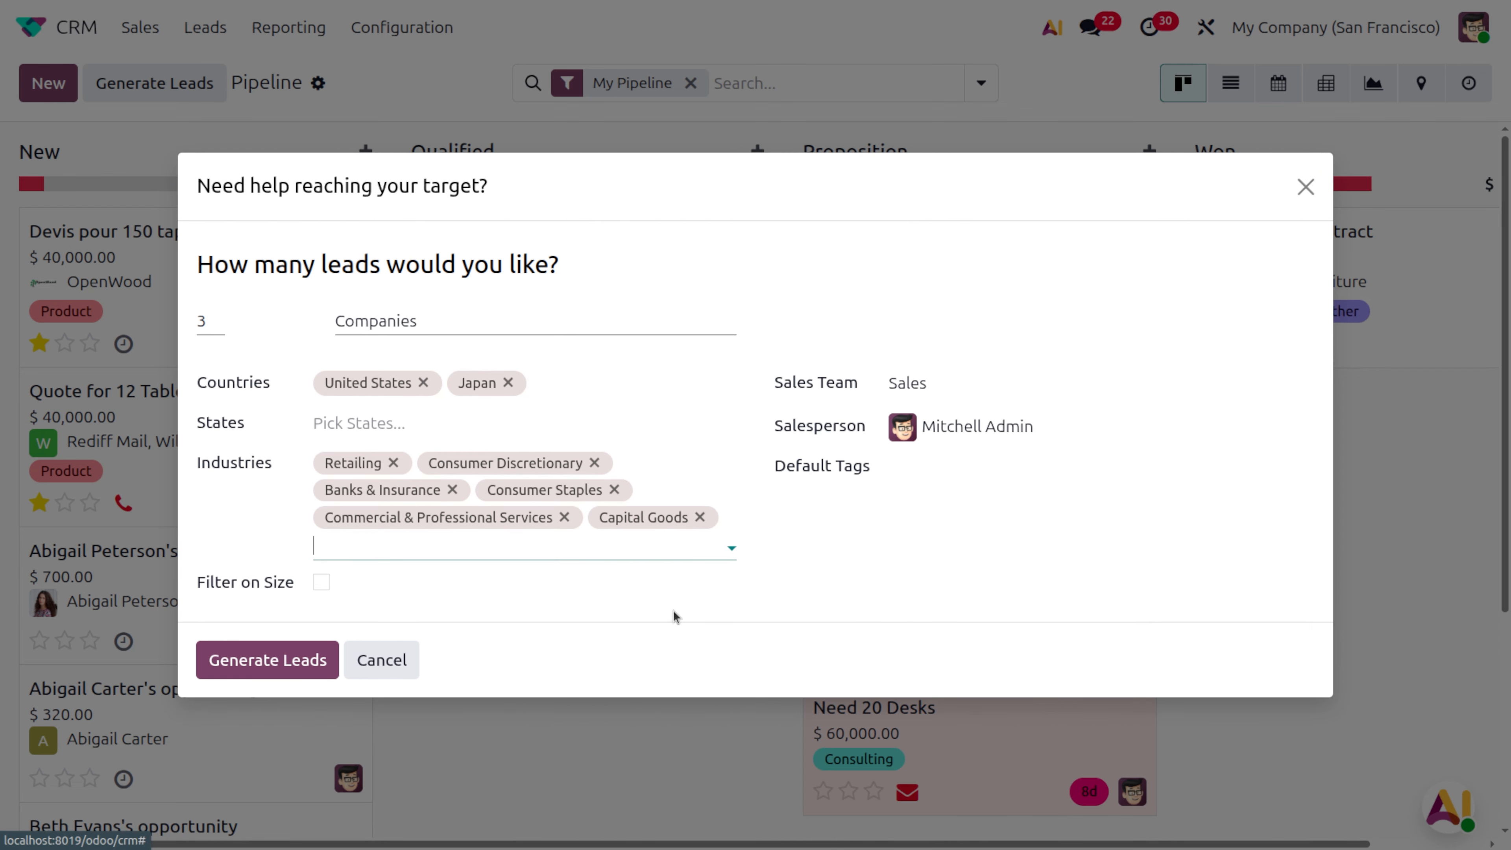
left_click(670, 556)
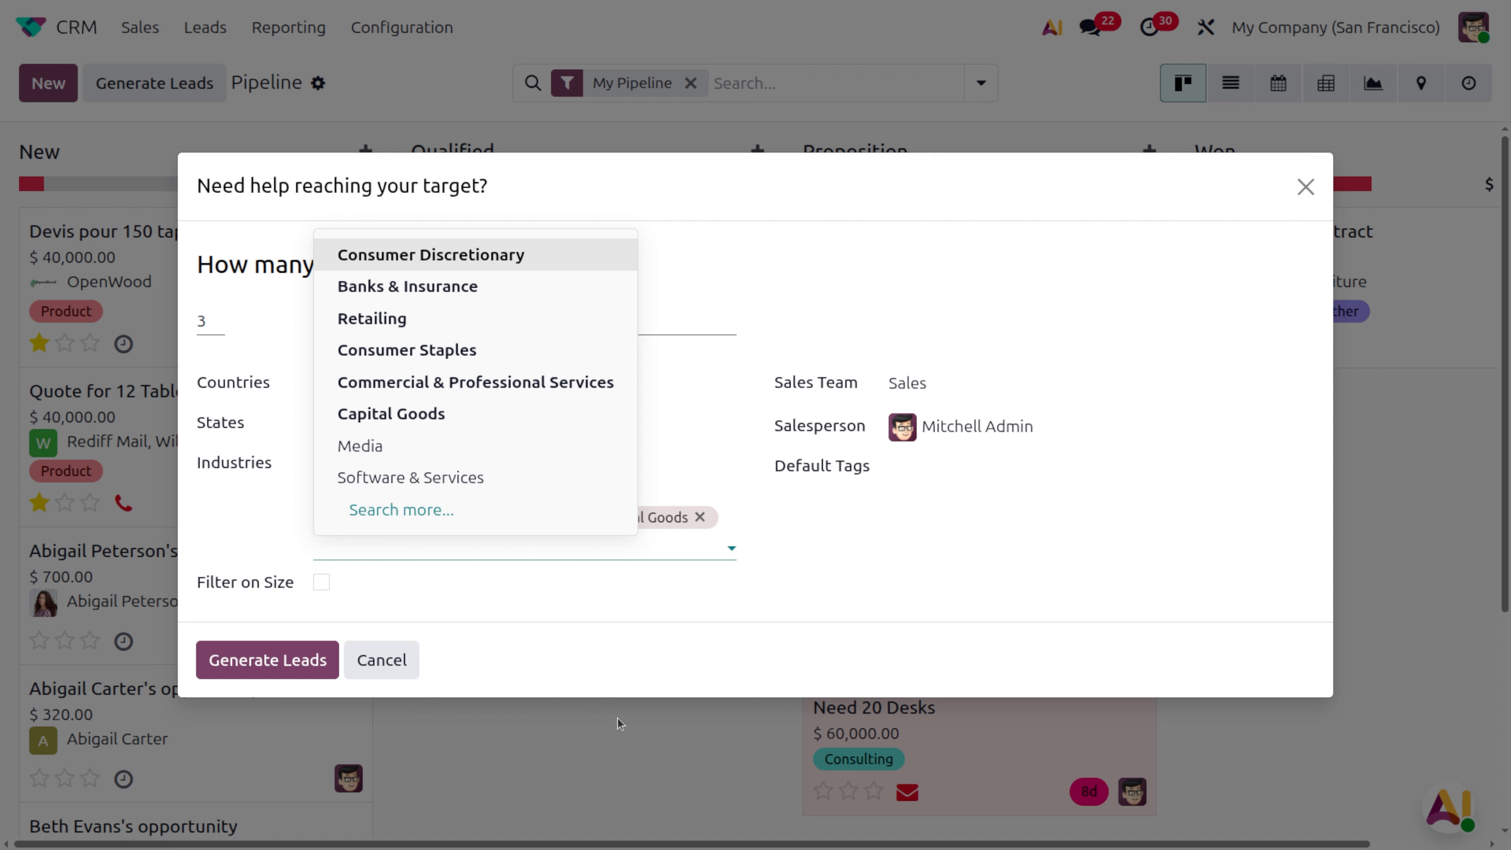
left_click(435, 446)
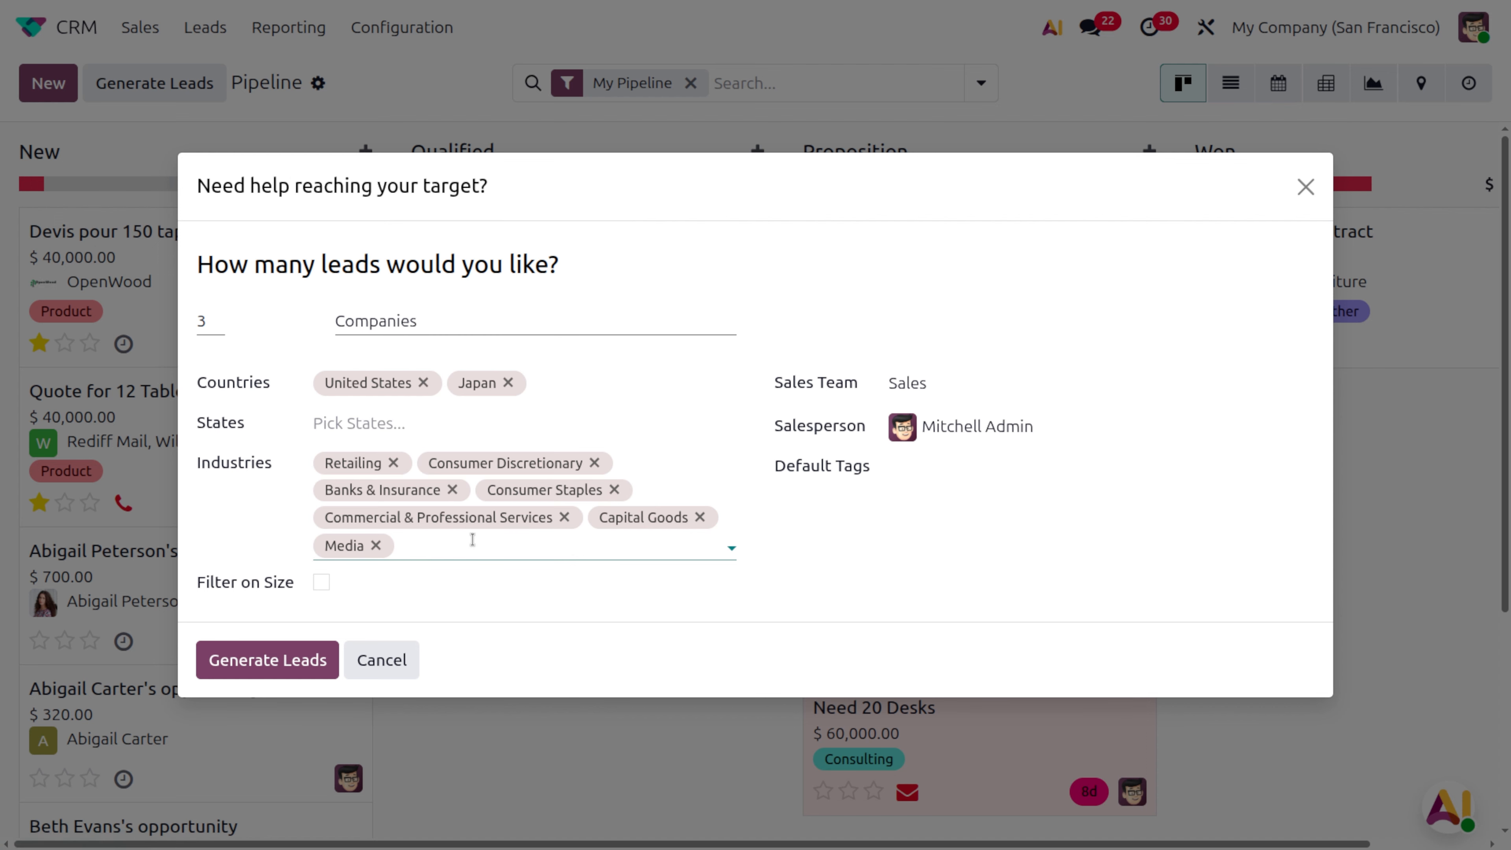
left_click(473, 539)
left_click(467, 477)
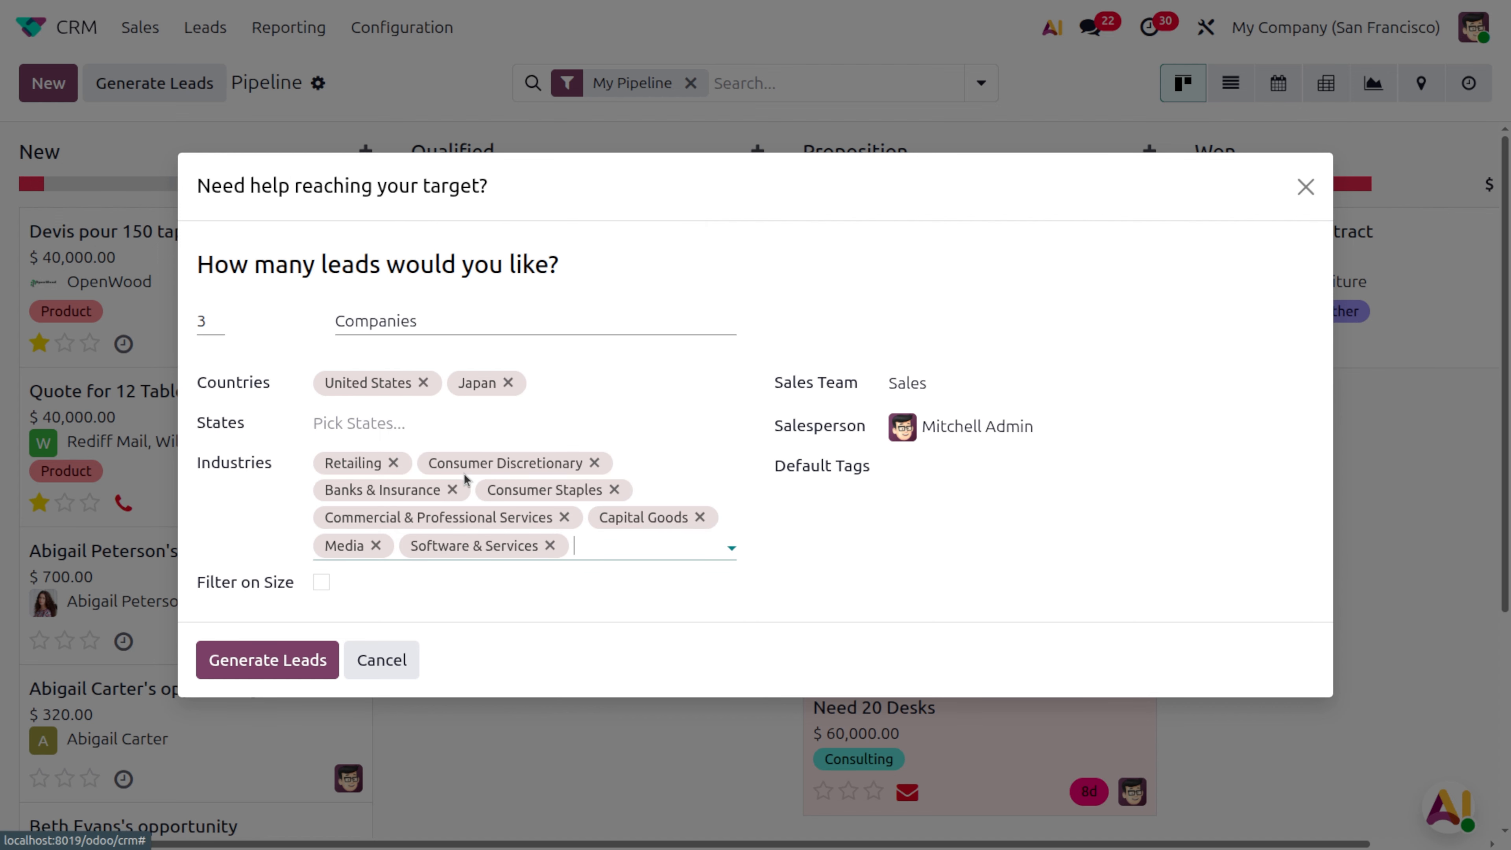
In the full industry list, select Construction Materials and every industry from Food, Beverage & Tobacco through Transportation
left_click(608, 541)
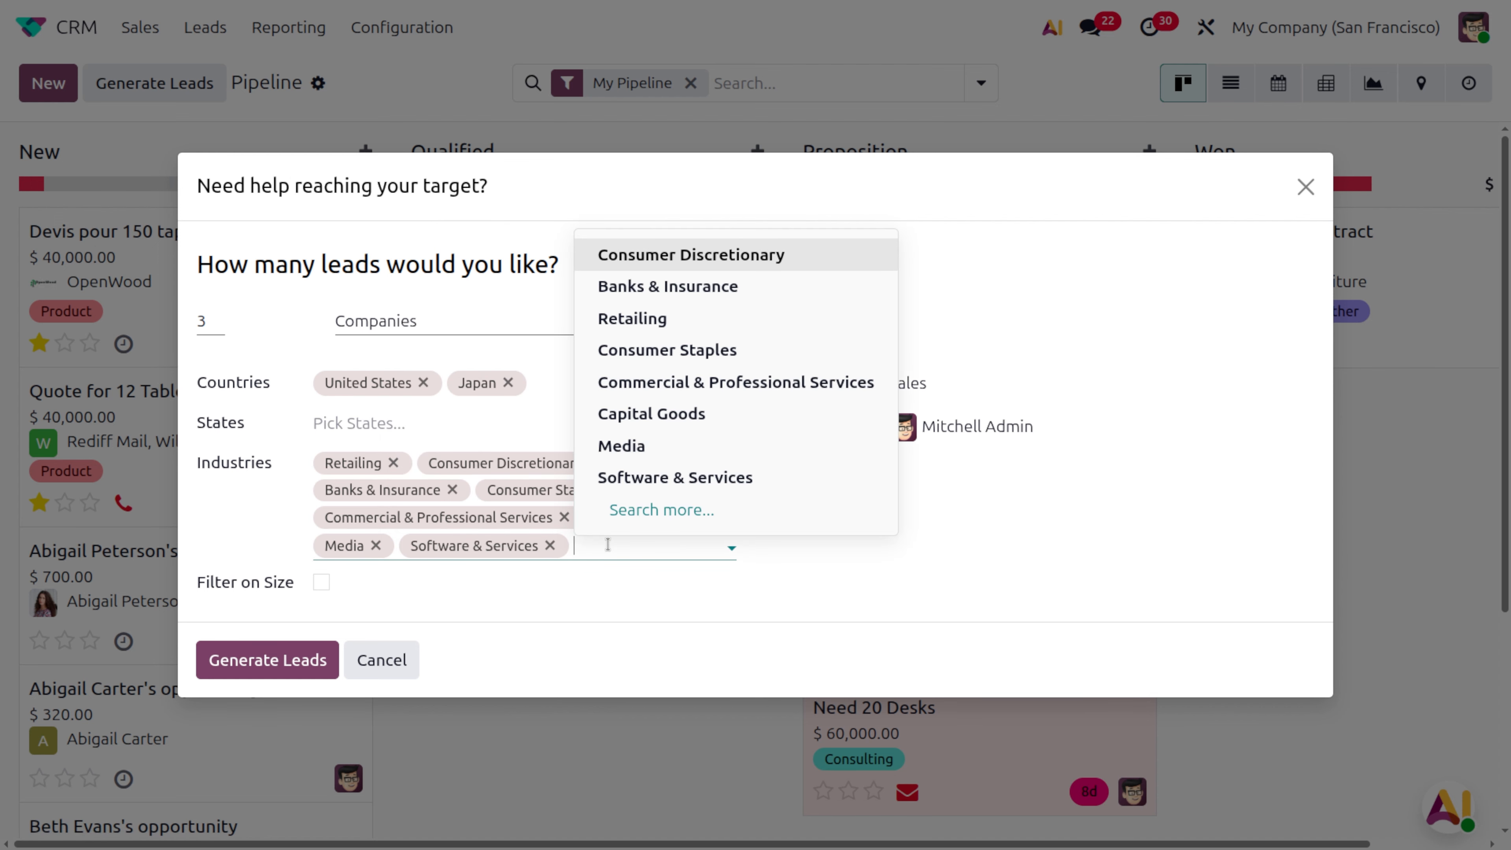
left_click(635, 512)
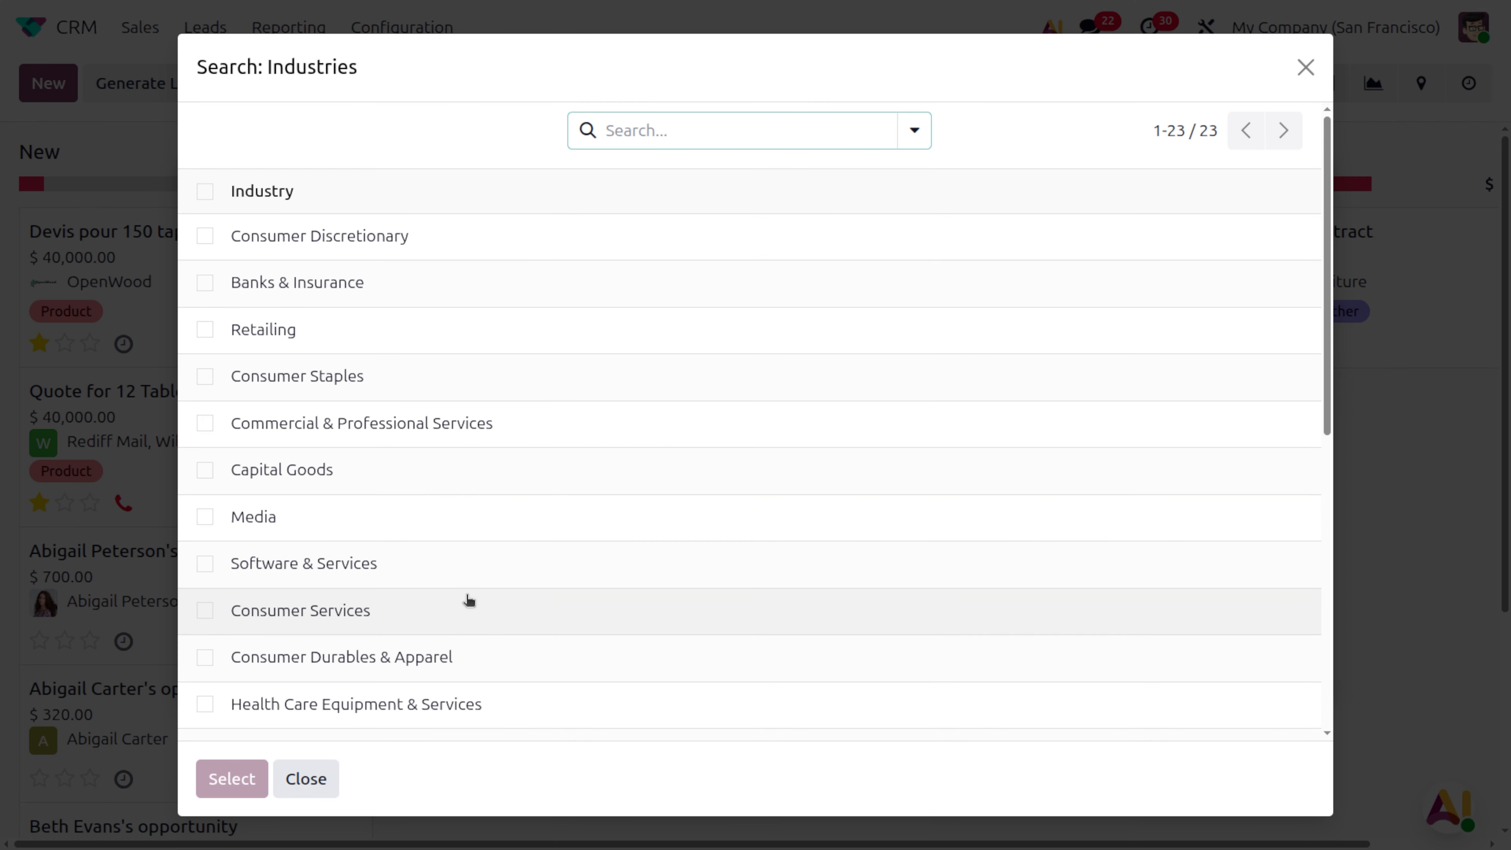
scroll(323, 591, "down", 5)
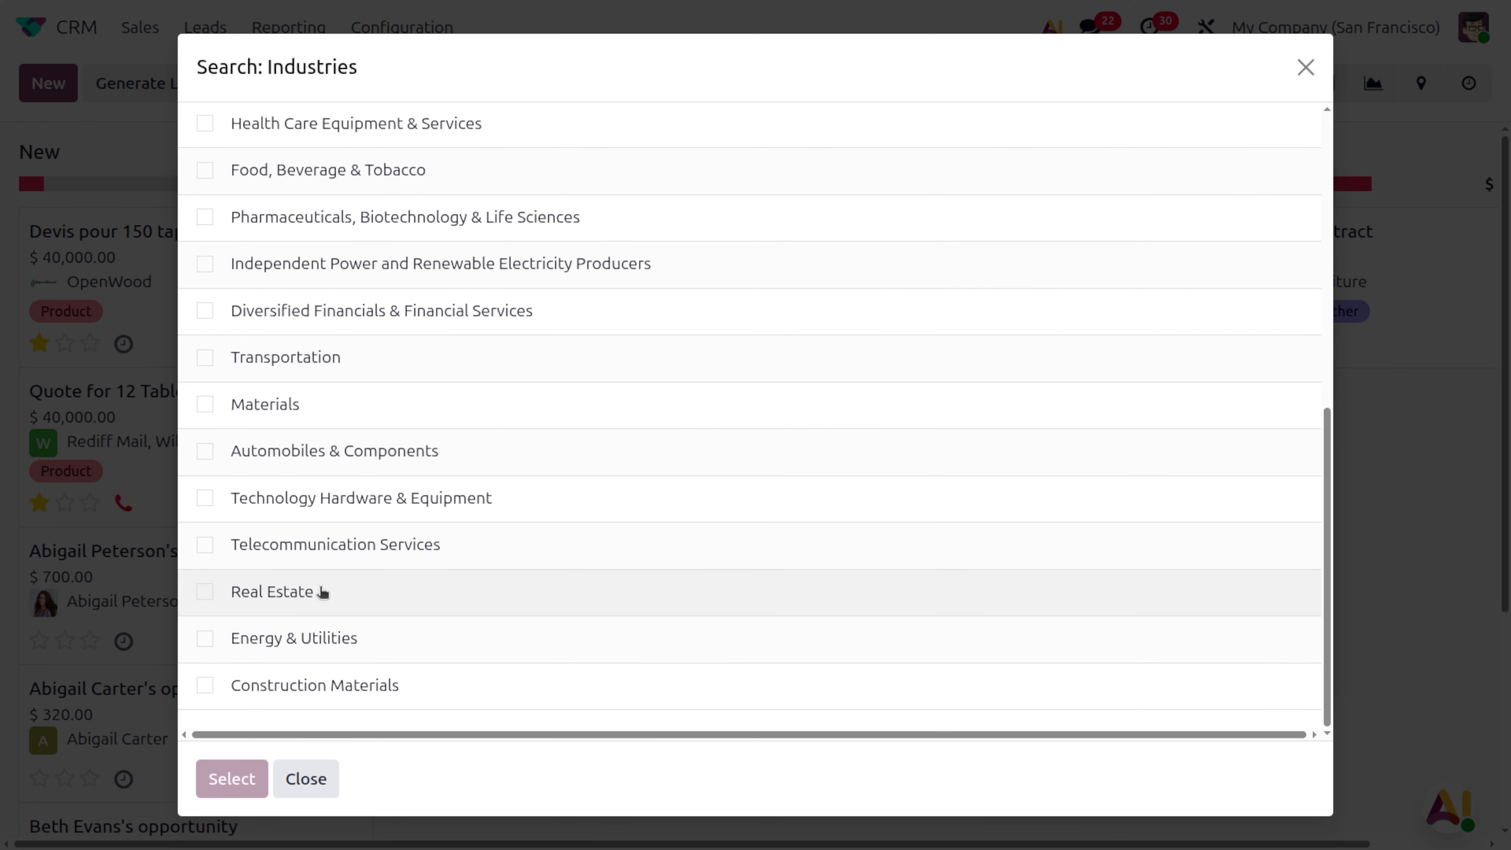
left_click(206, 691)
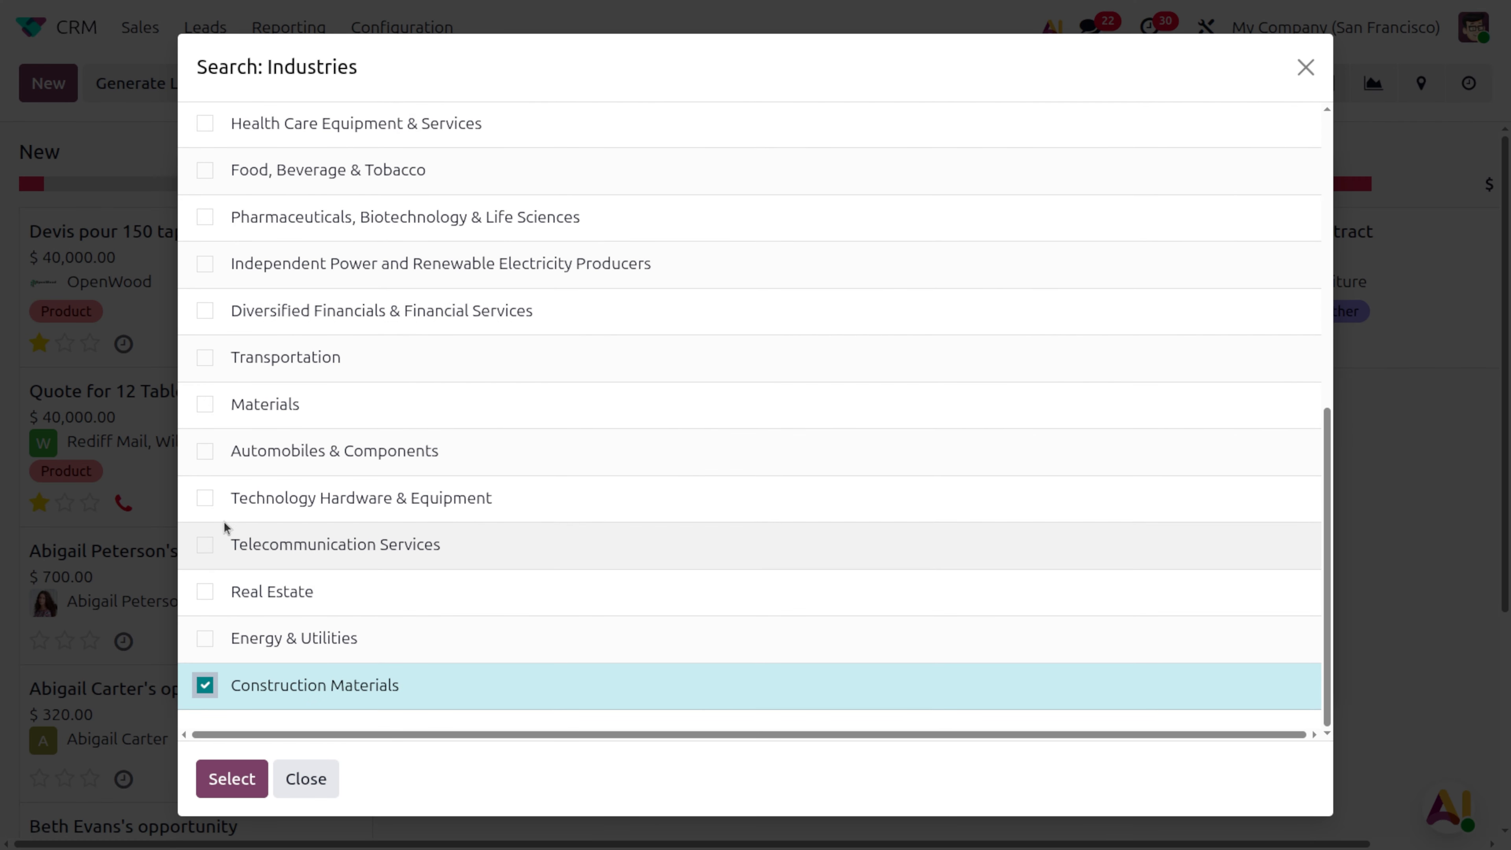
left_click(205, 170)
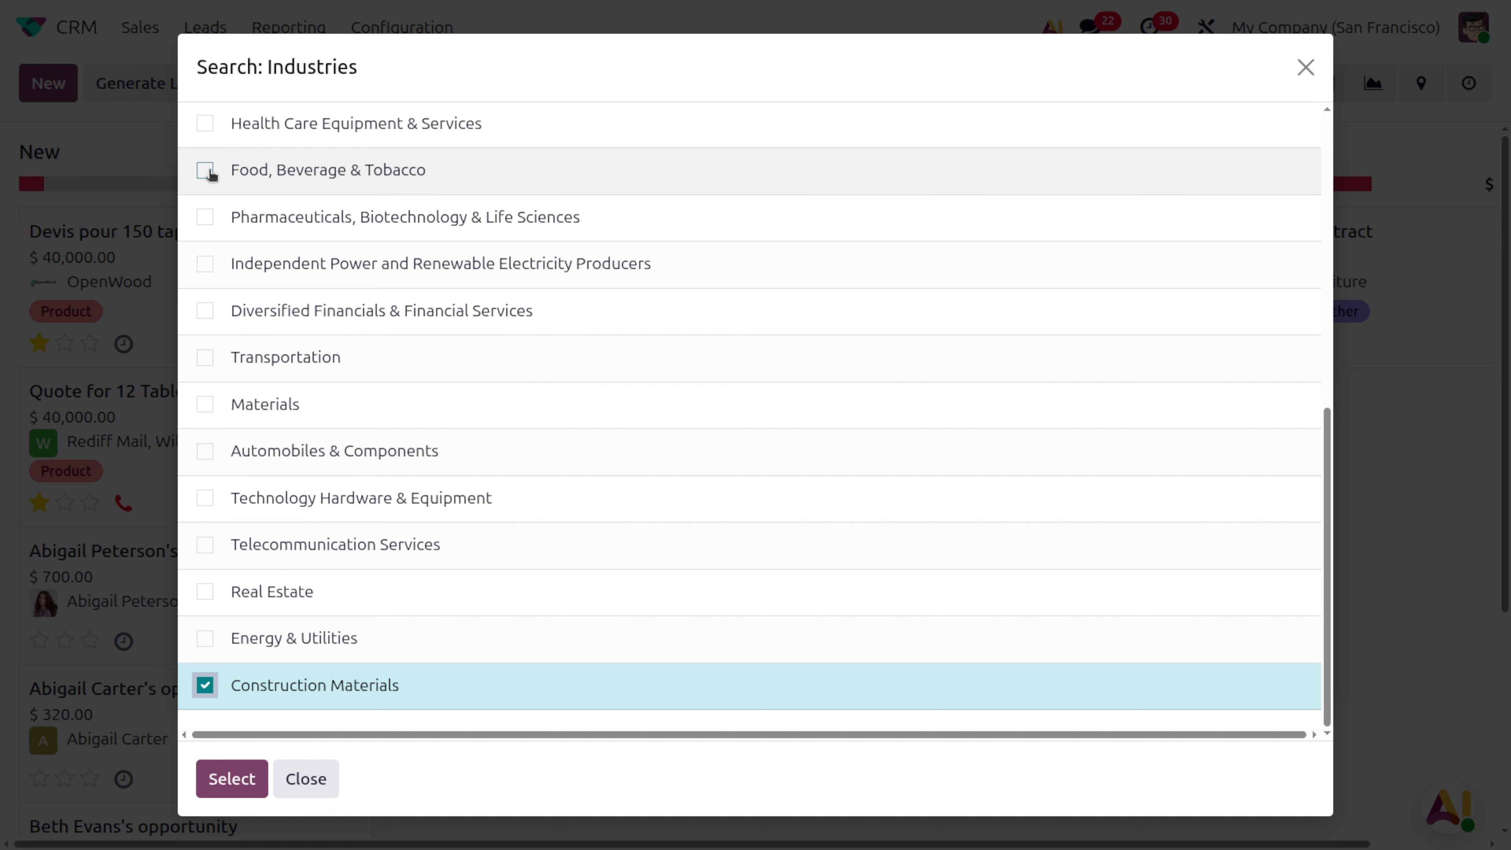
left_click(205, 217)
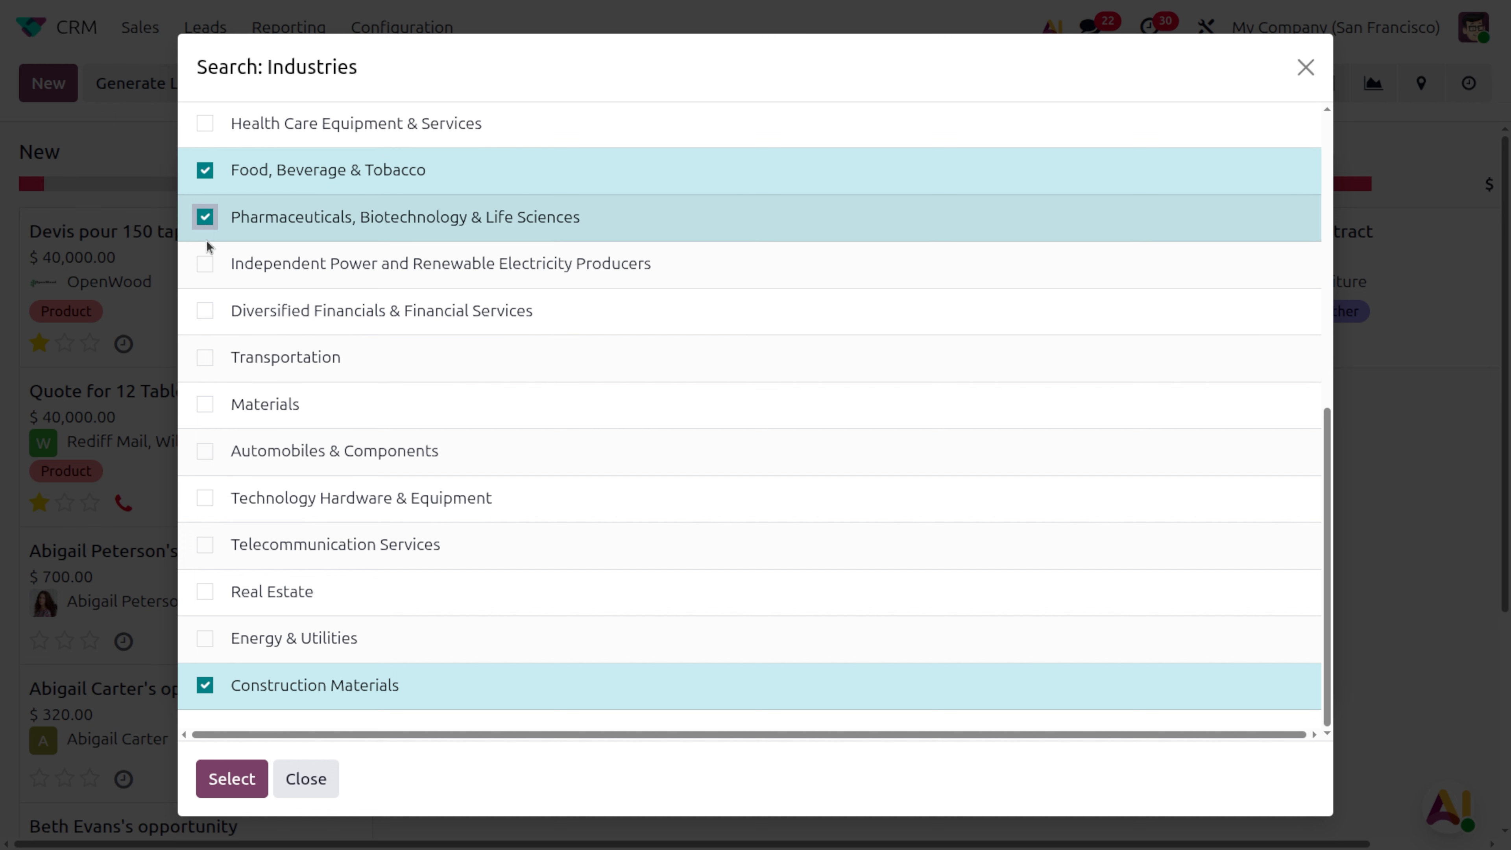
left_click(205, 264)
left_click(205, 311)
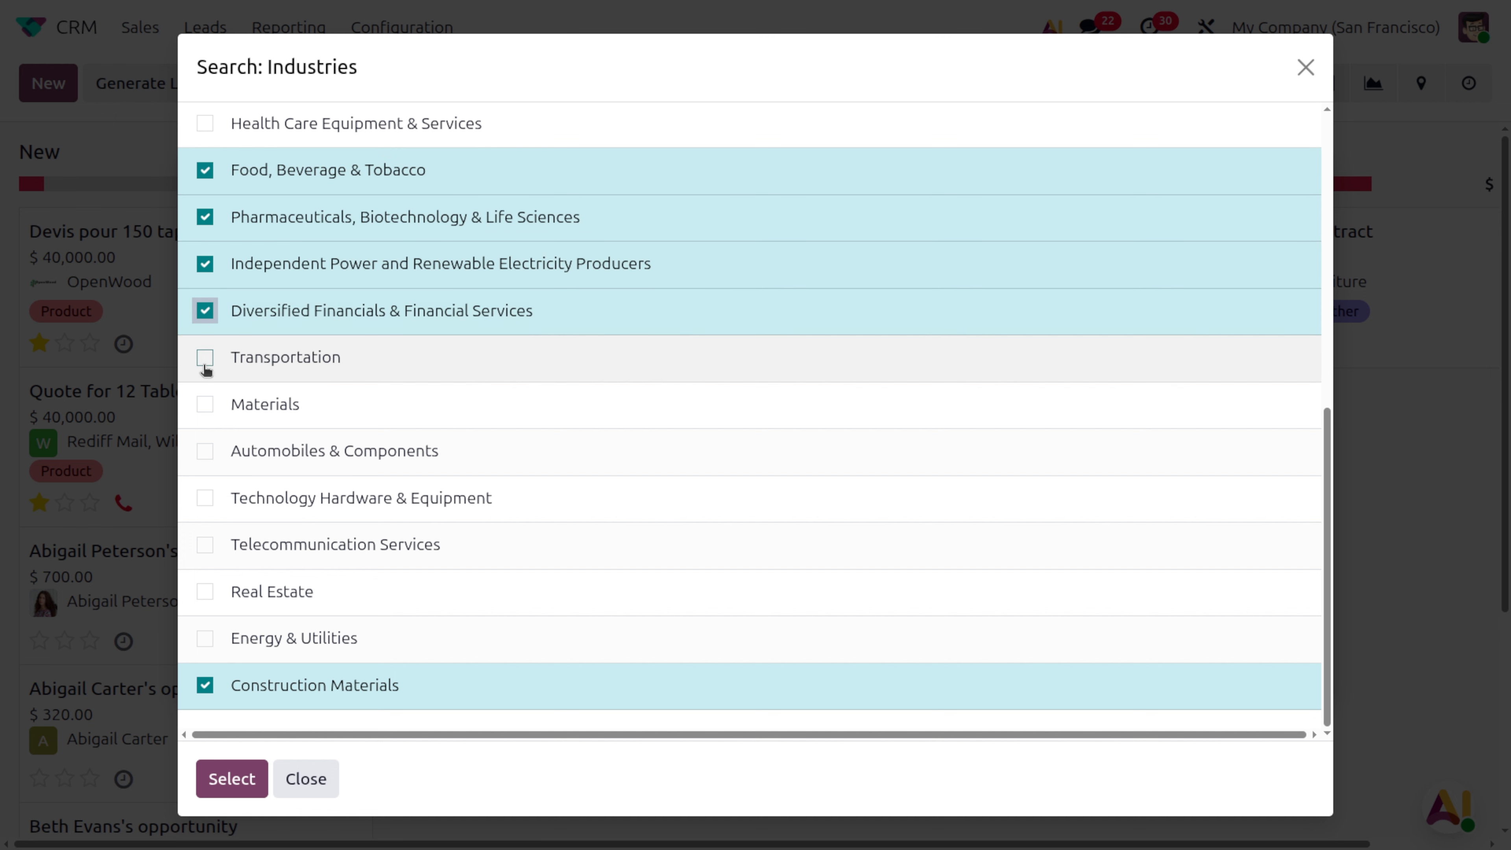
left_click(206, 359)
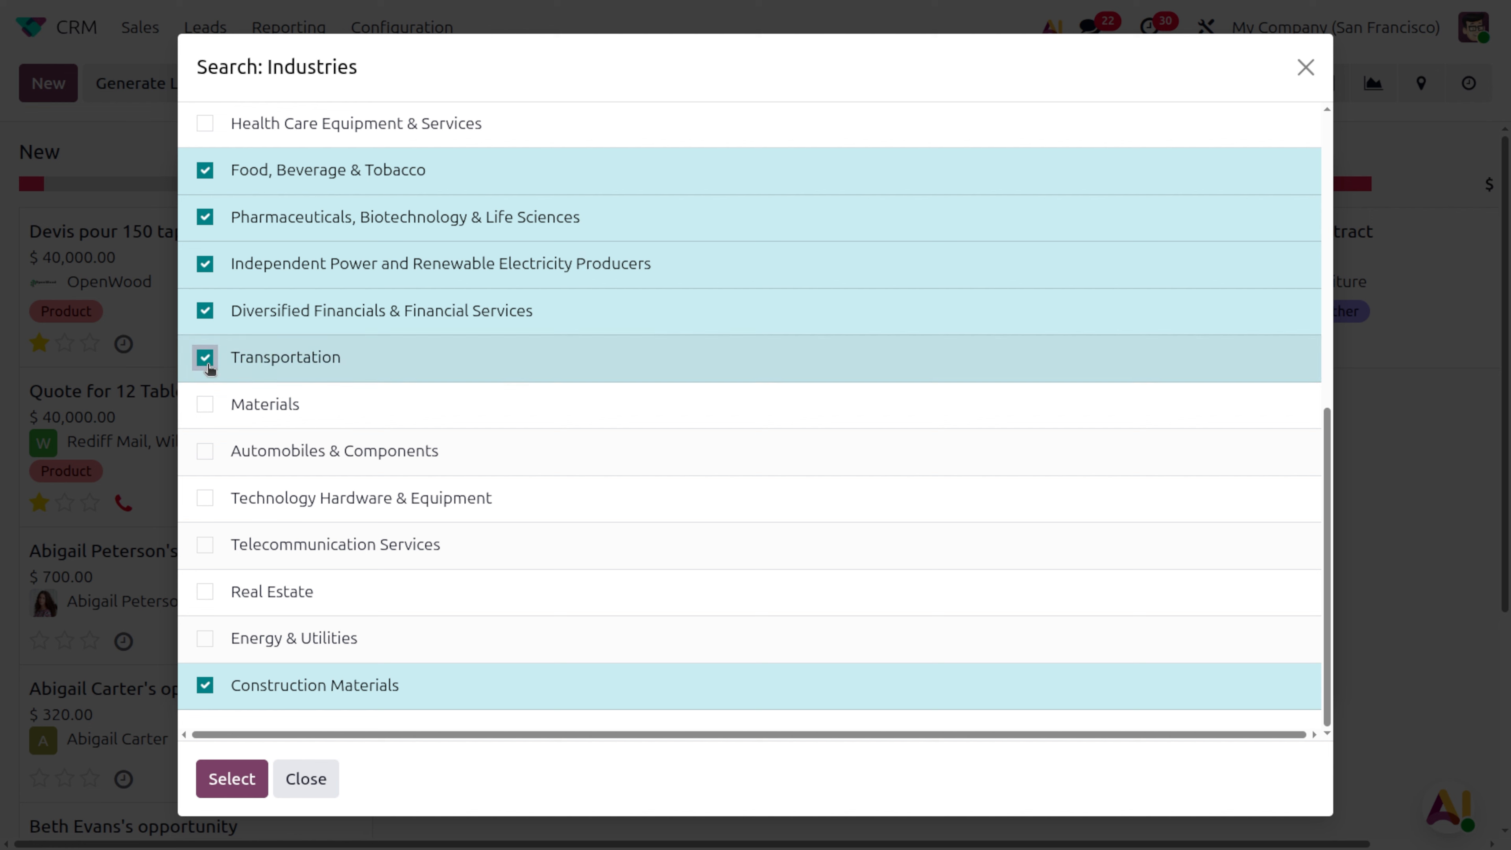
Also select every industry from Materials through Energy & Utilities and add all selected industries to the lead request
left_click(205, 404)
left_click(205, 452)
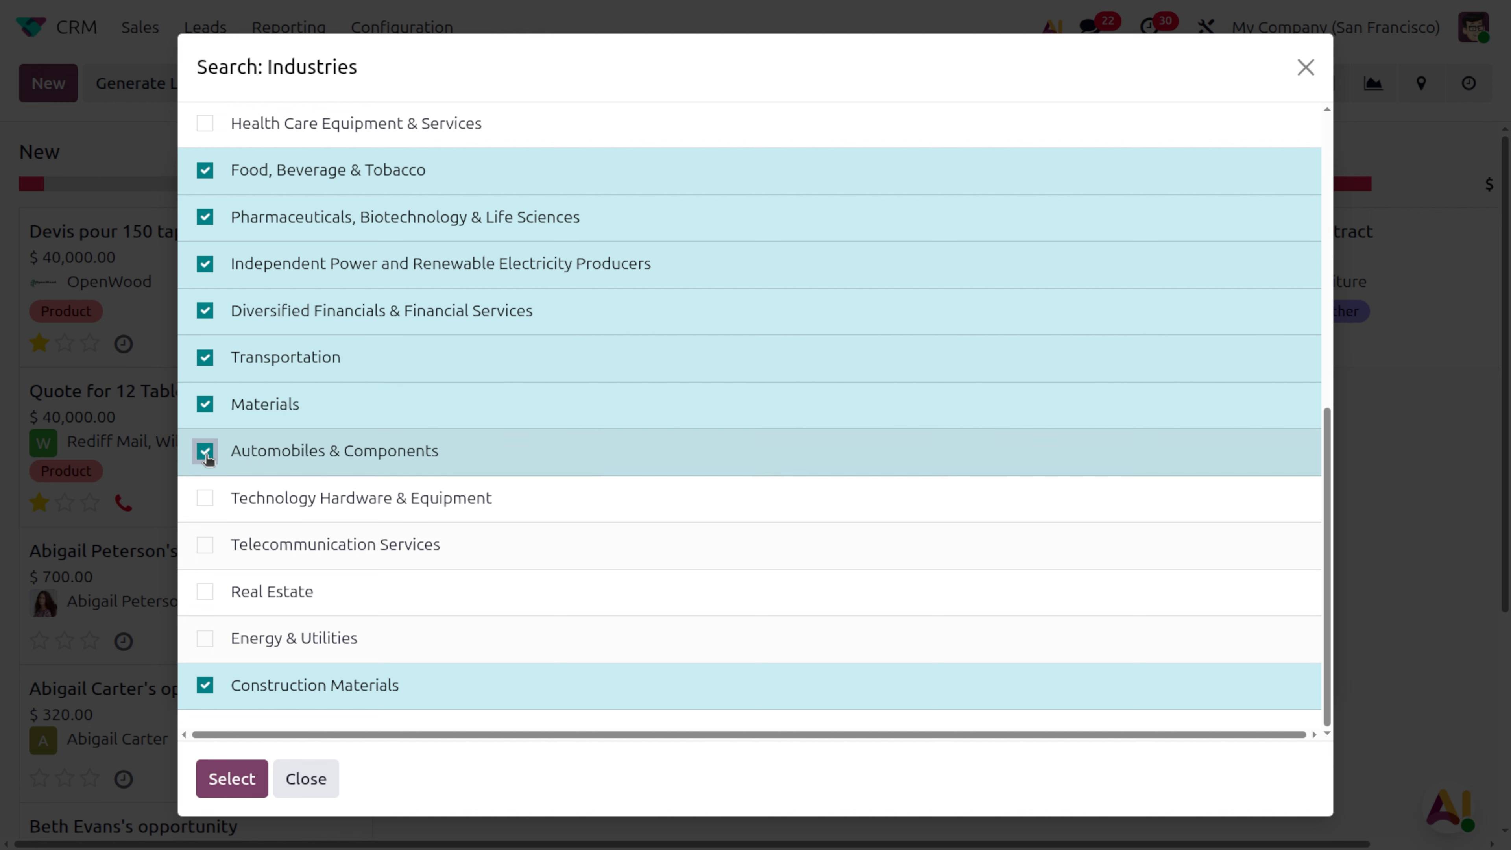
left_click(205, 498)
left_click(205, 545)
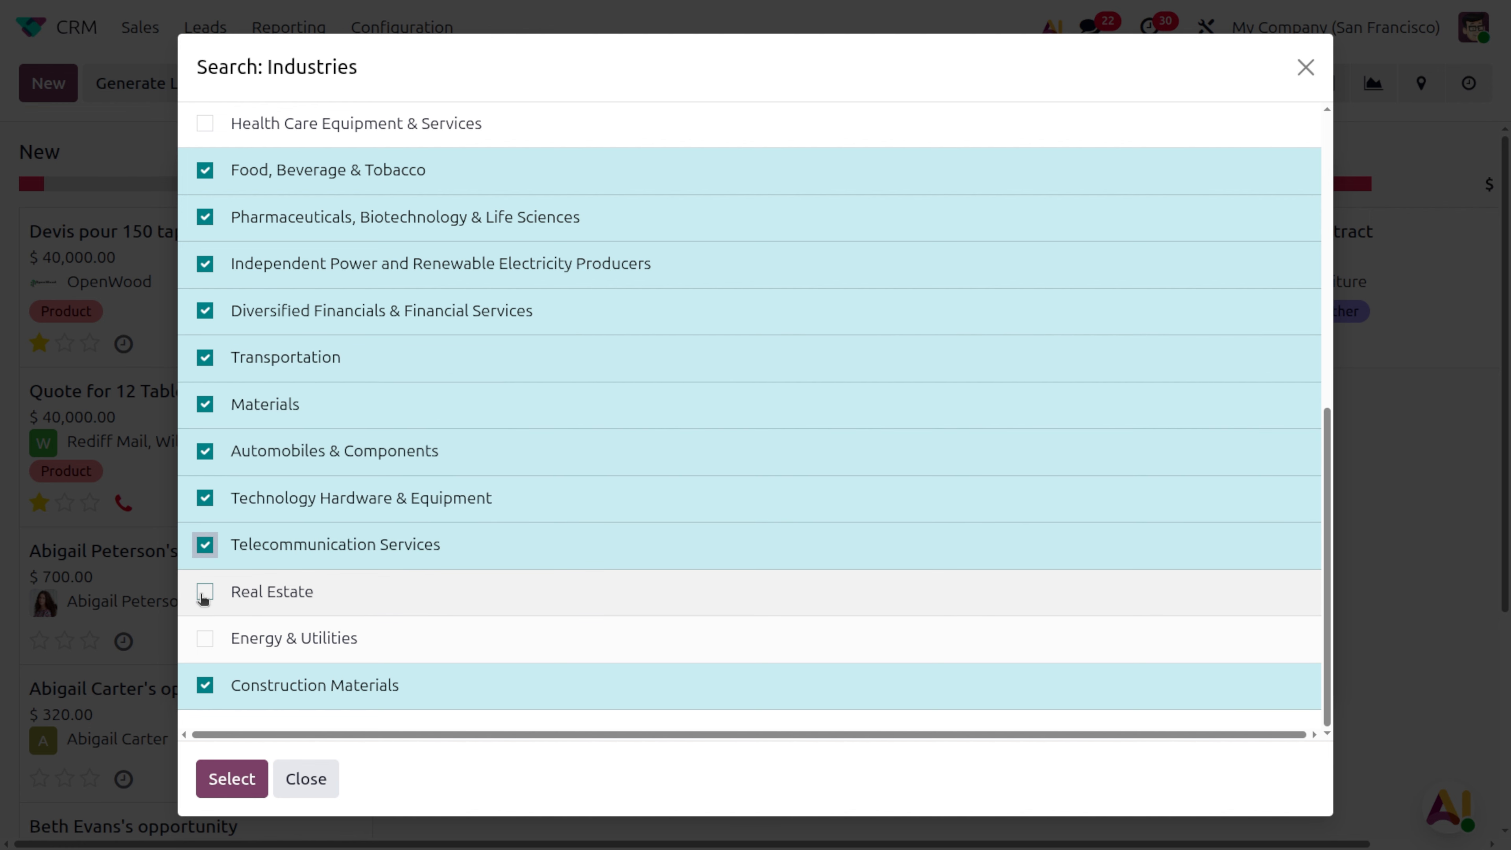
left_click(204, 594)
left_click(205, 640)
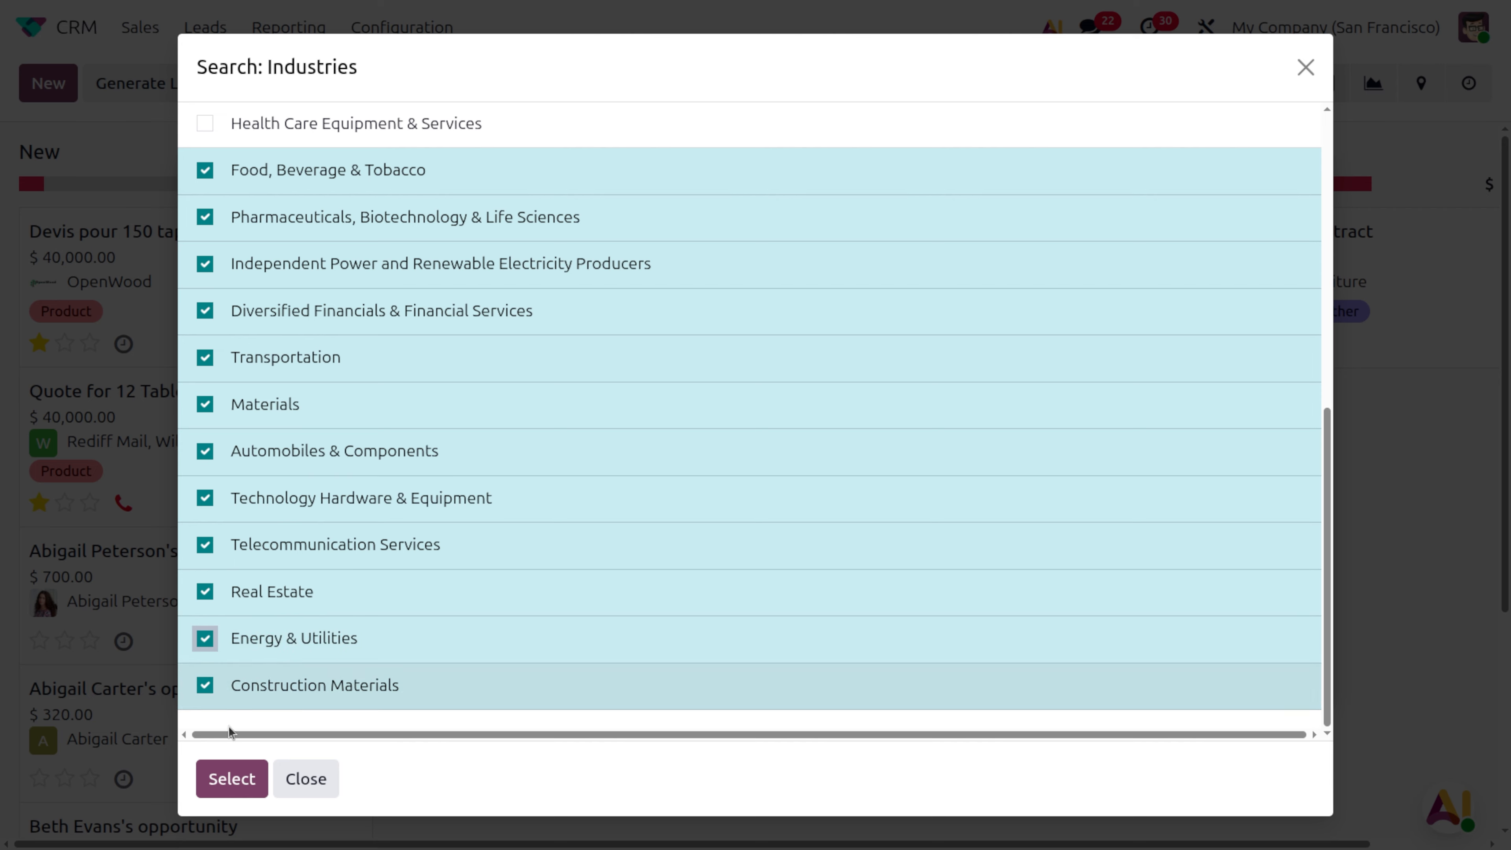
left_click(247, 778)
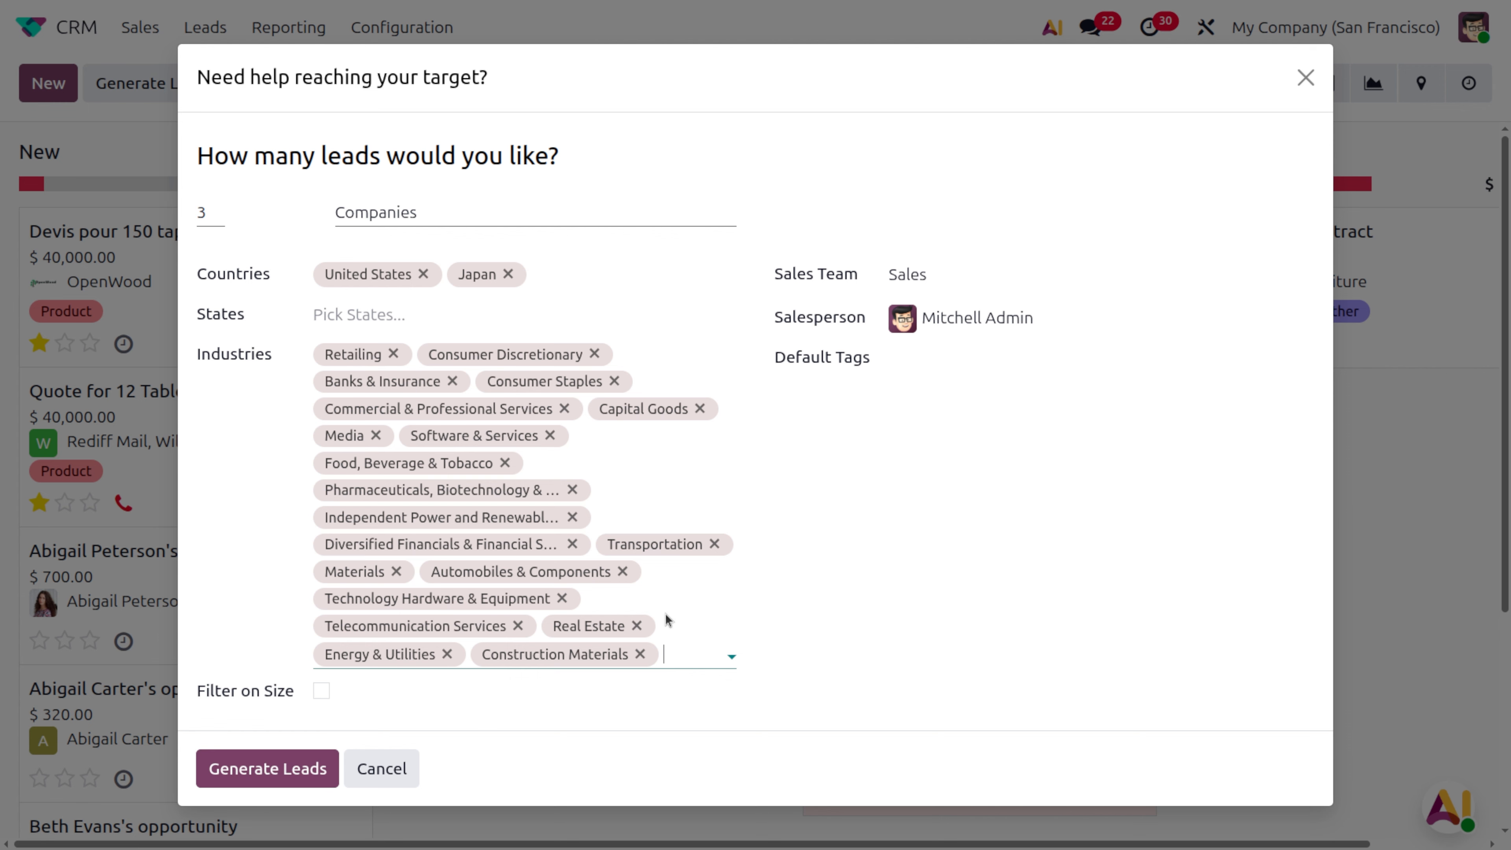
Submit the lead generation request for the chosen countries and industries, then close the request form
left_click(291, 776)
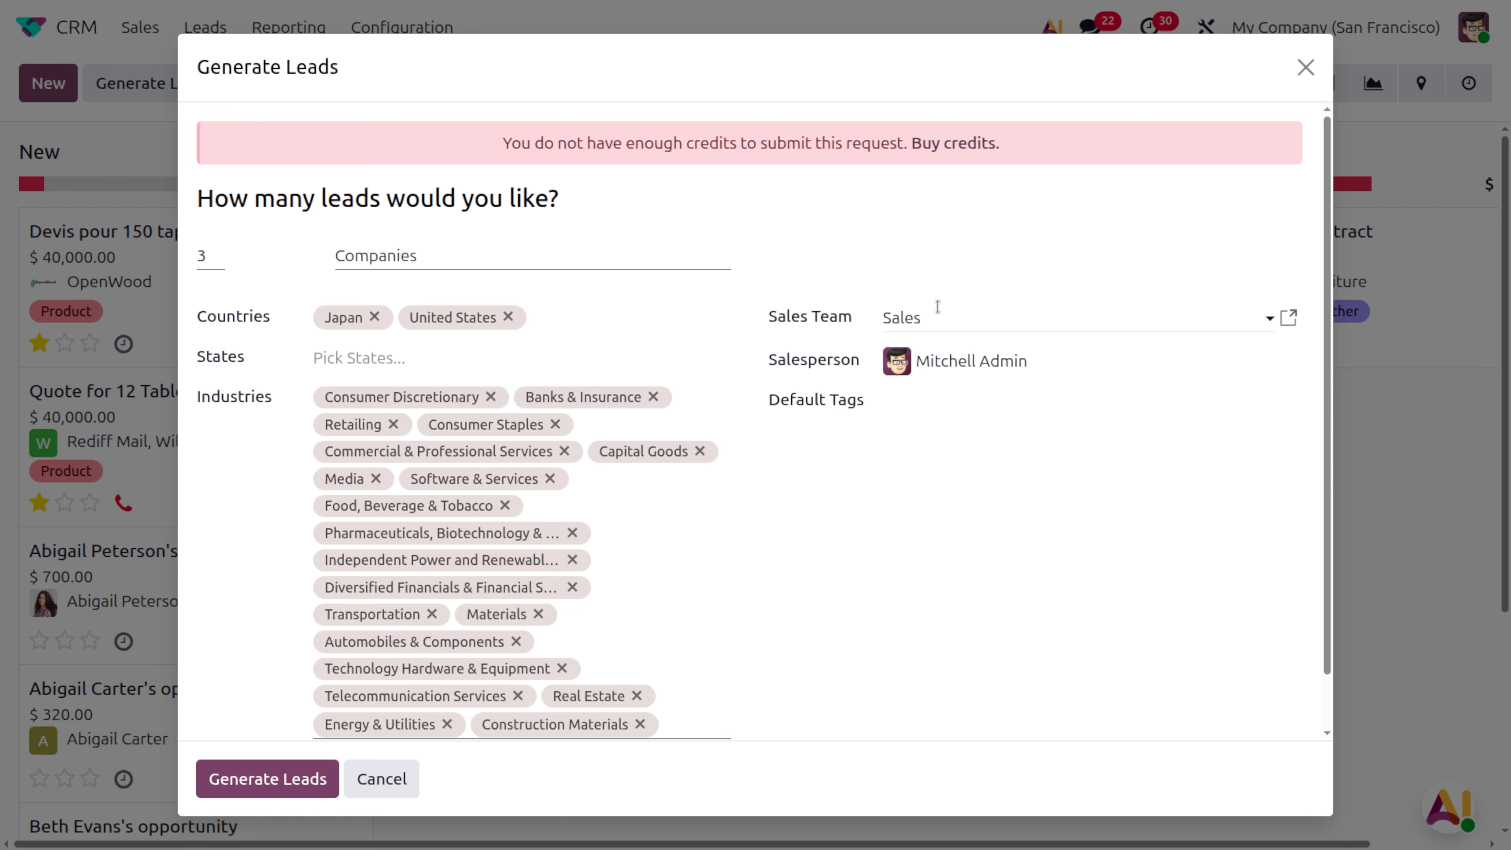
left_click(1306, 69)
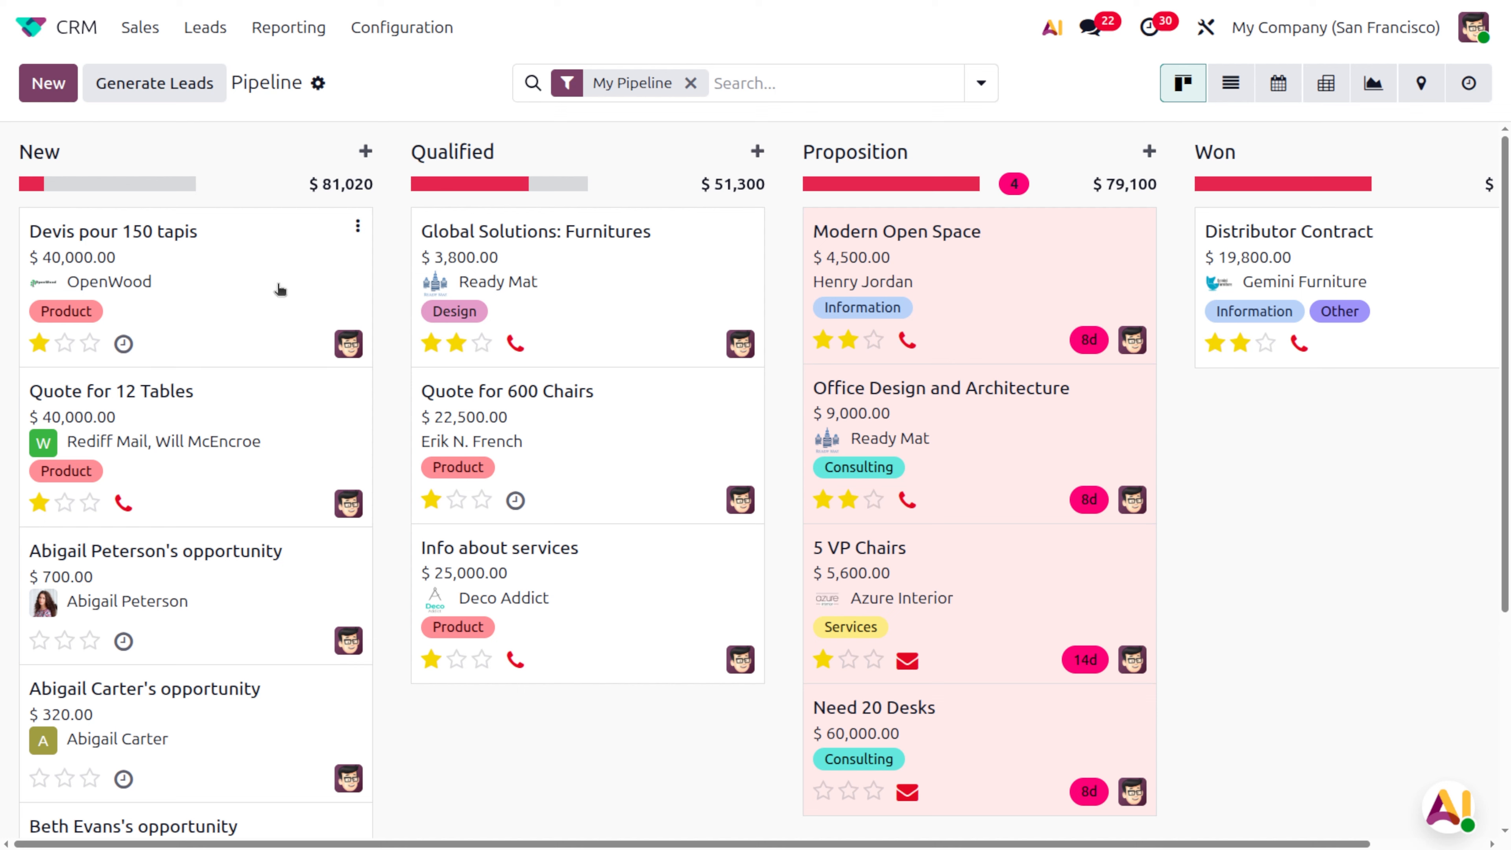
Open the "Devis pour 150 tapis" opportunity, apply its AI-computed probability and review the factors behind it
left_click(203, 282)
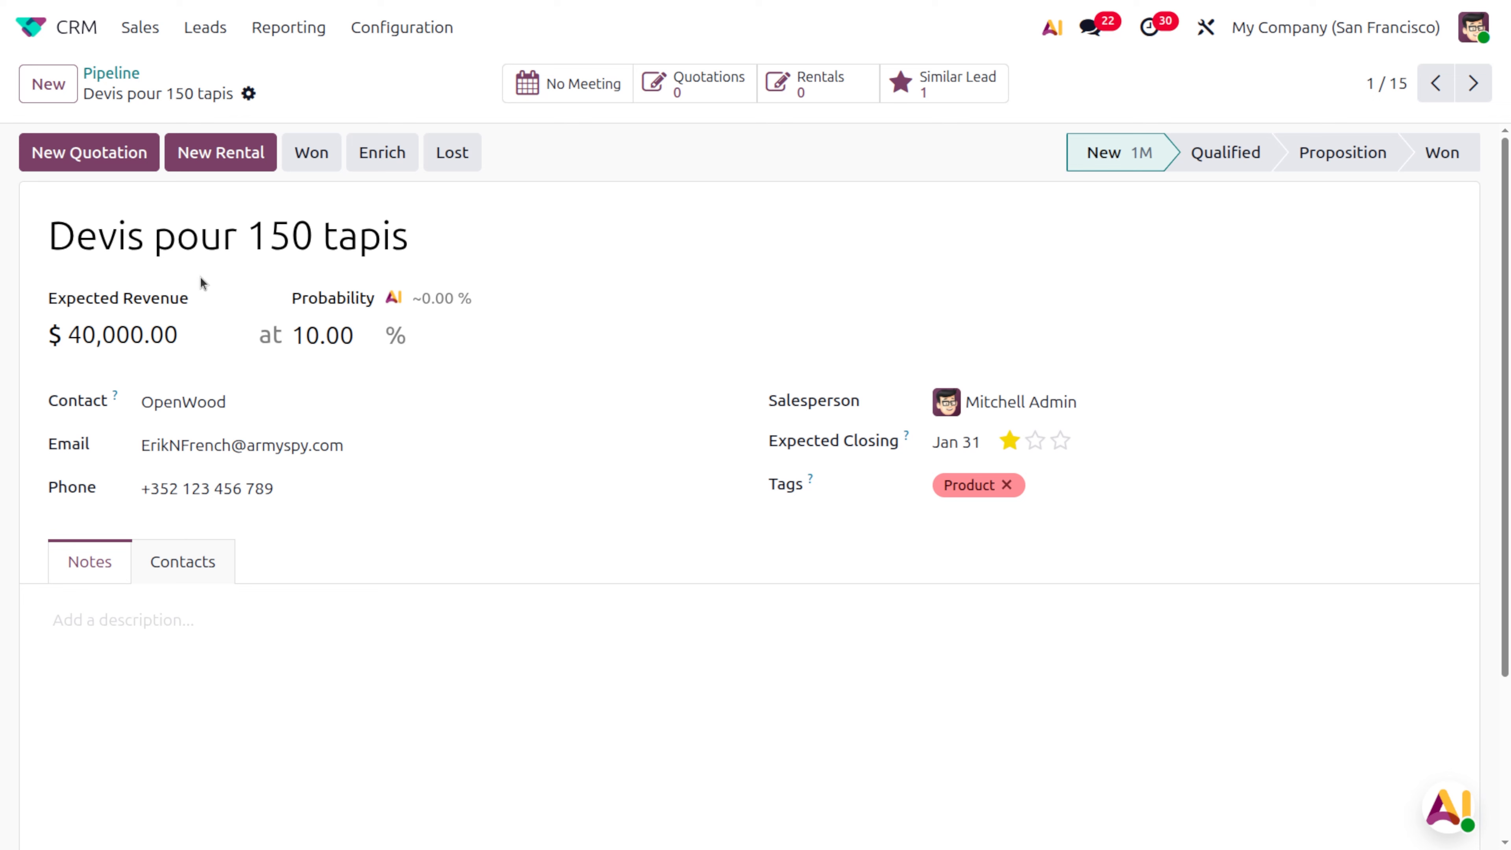
left_click(394, 298)
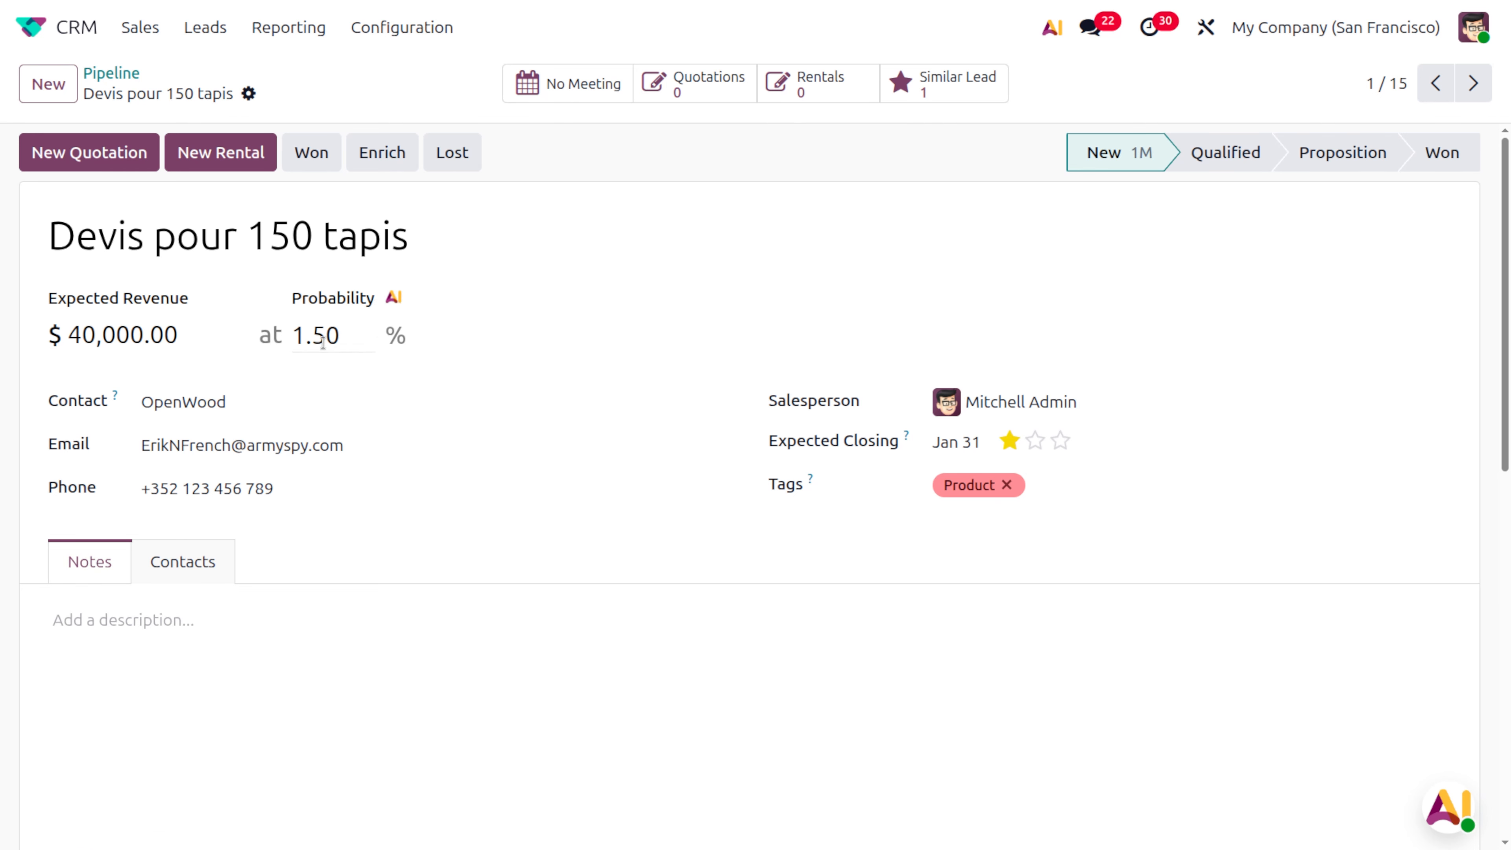
left_click(393, 297)
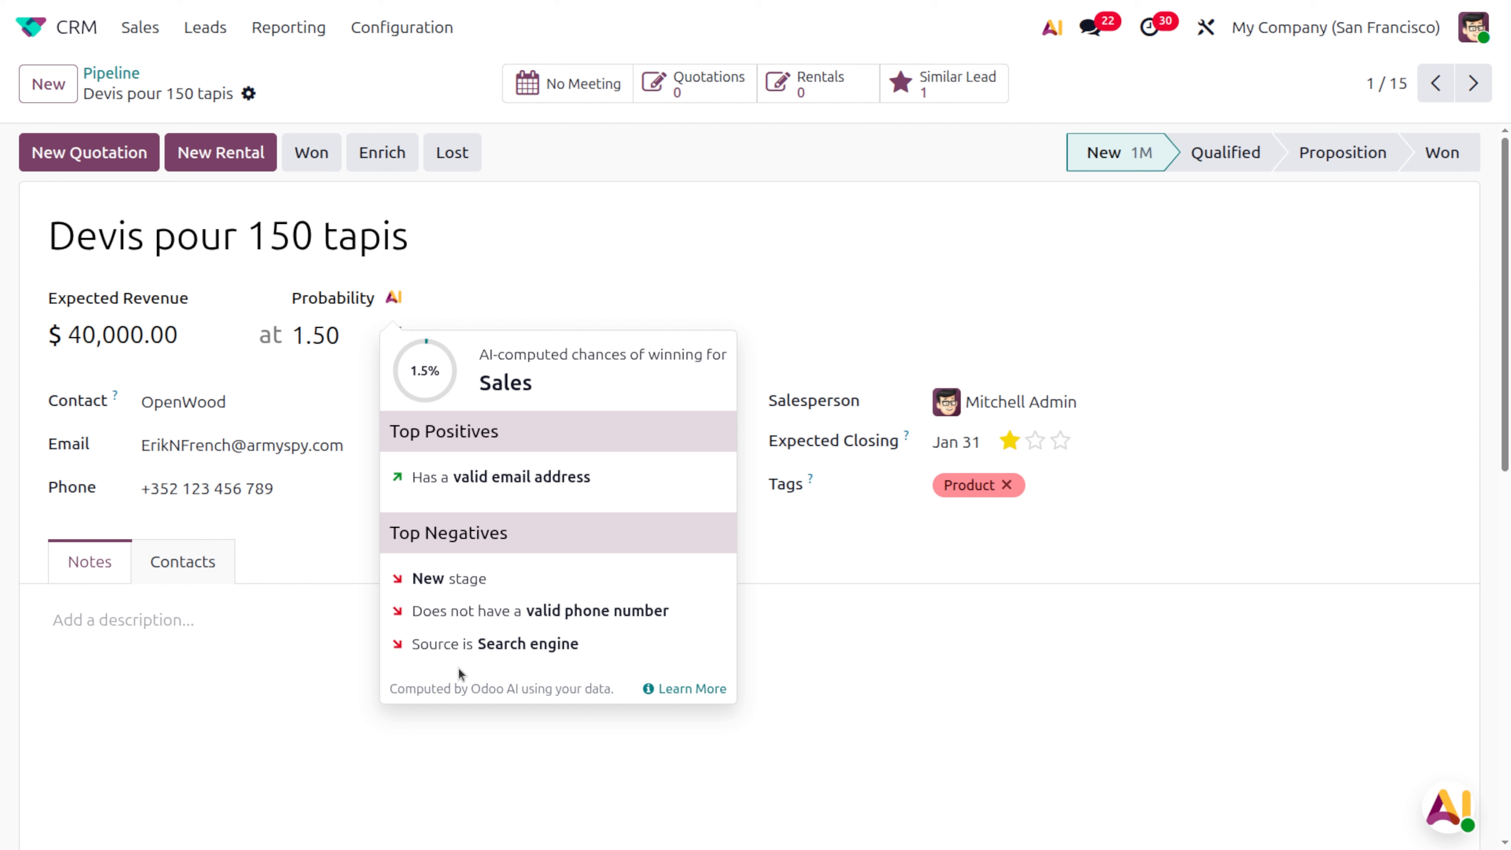
left_click(868, 528)
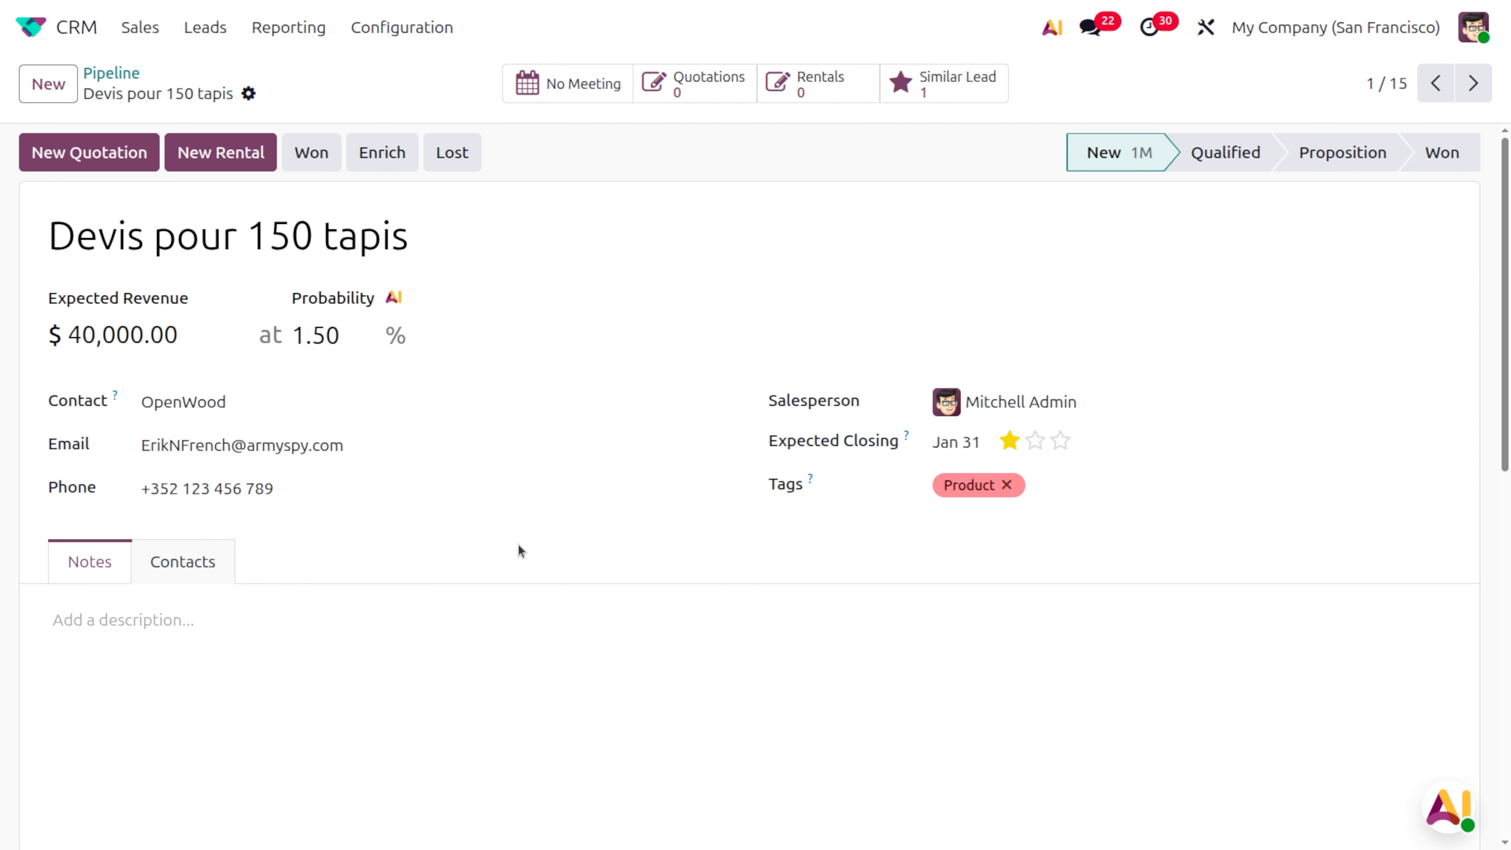
Advance the opportunity through Qualified and Proposition to Won, checking the AI probability along the way
left_click(1217, 169)
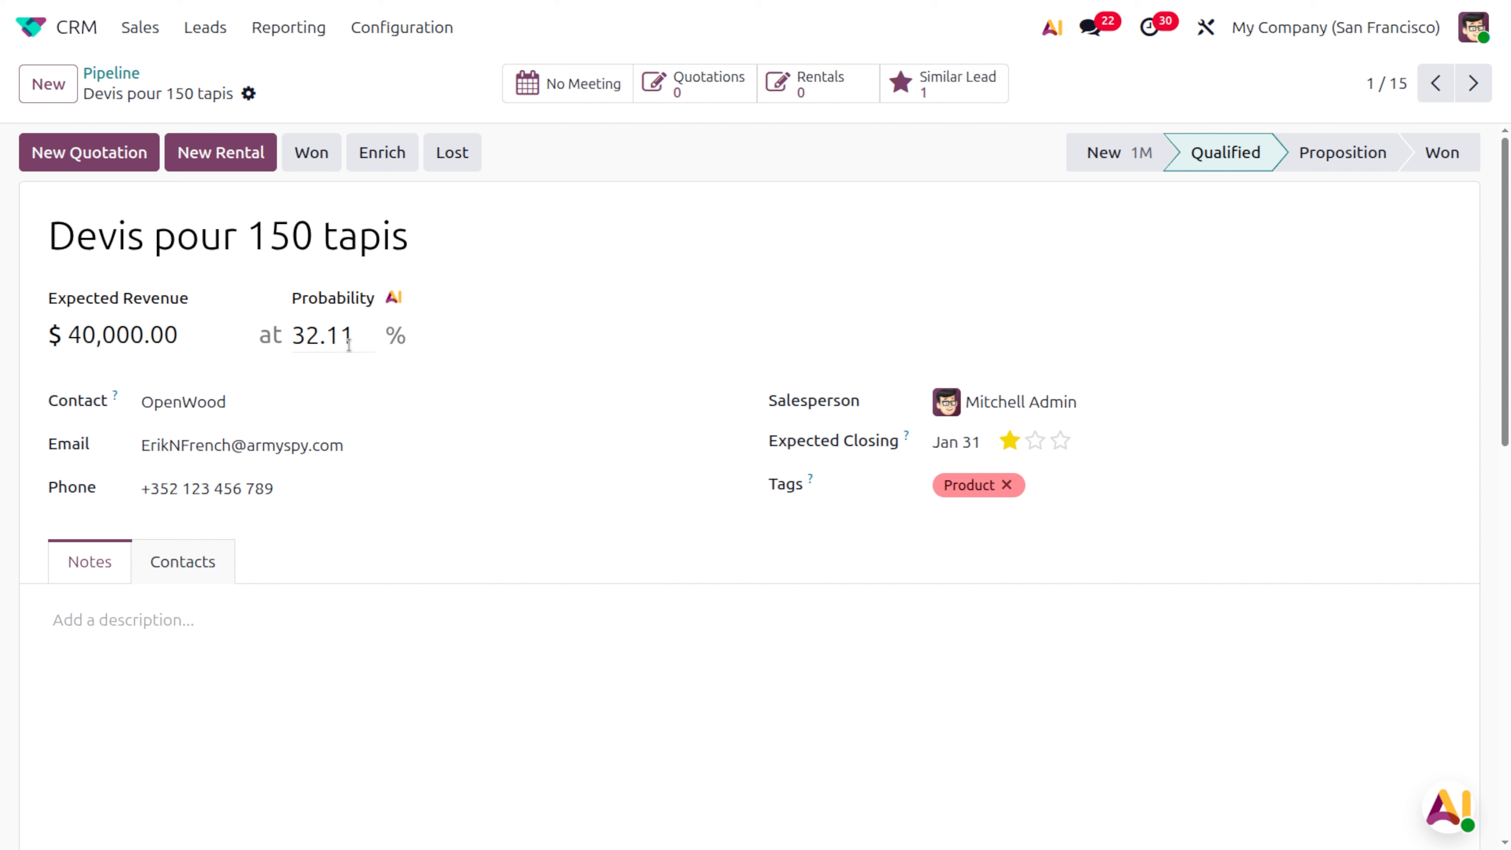
left_click(394, 297)
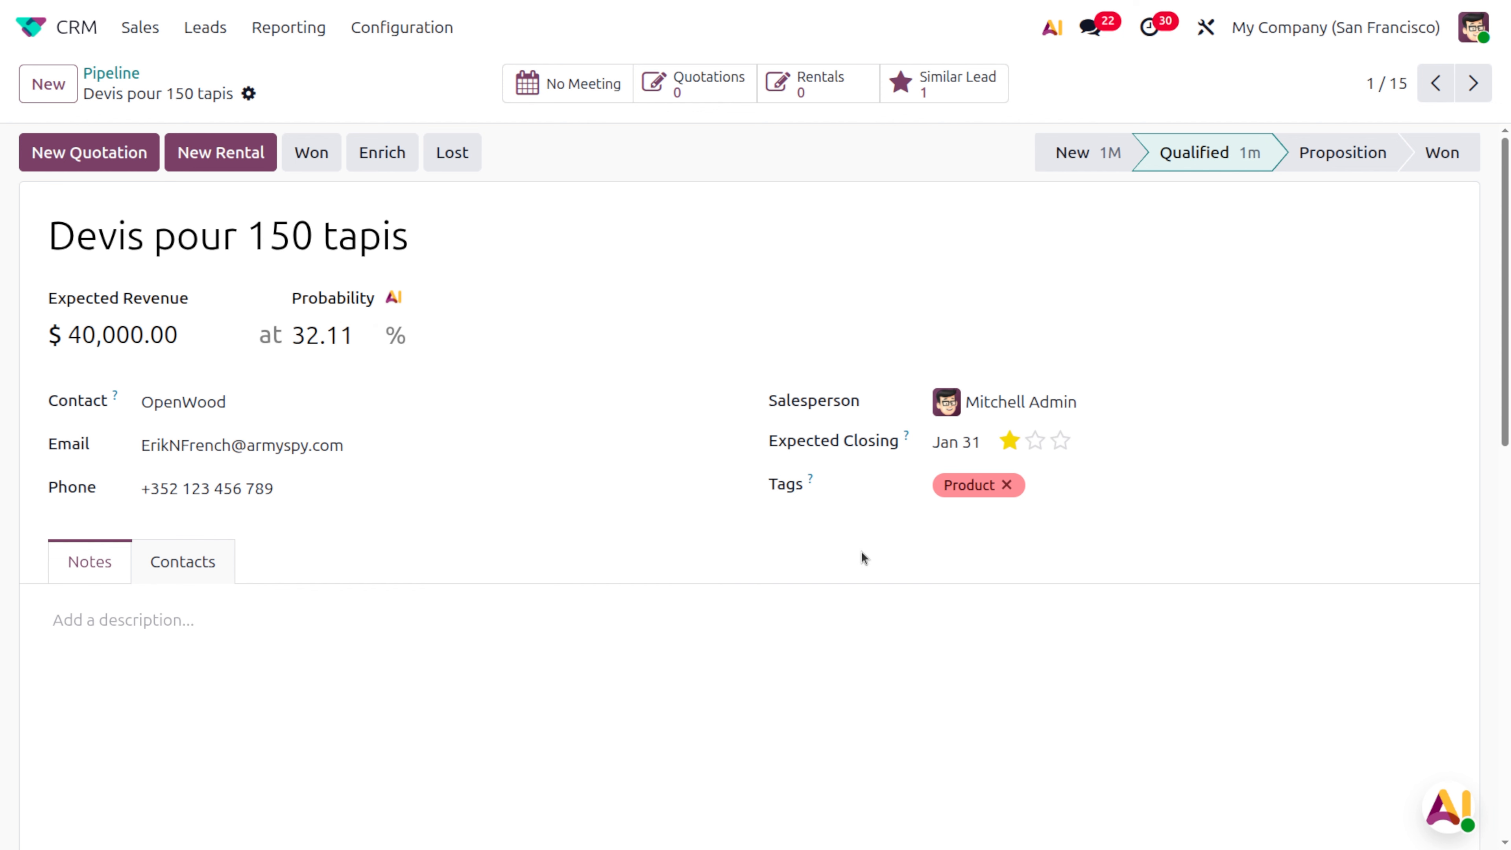
left_click(1323, 170)
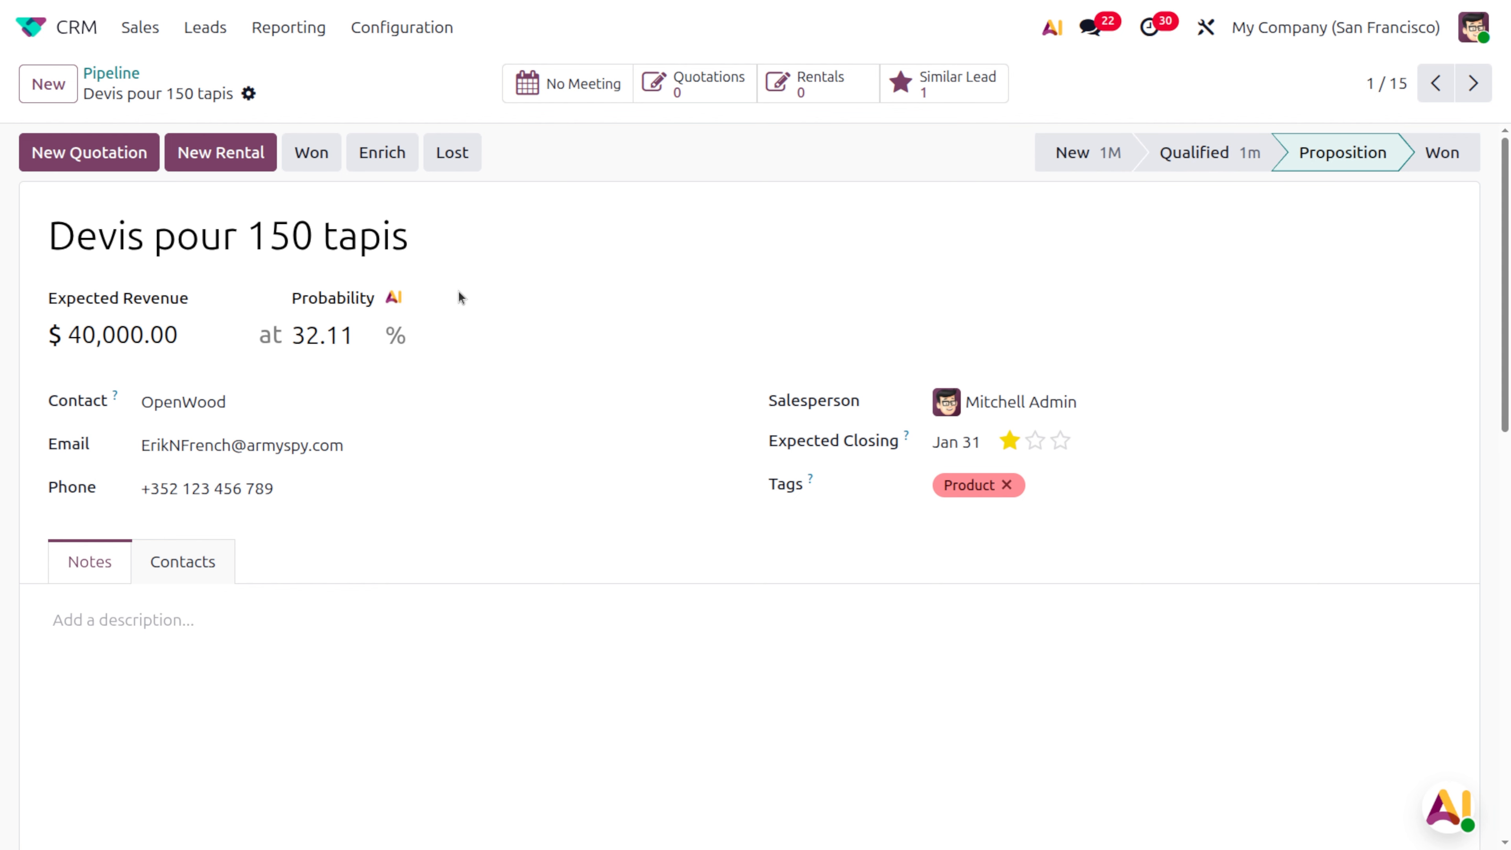
left_click(399, 297)
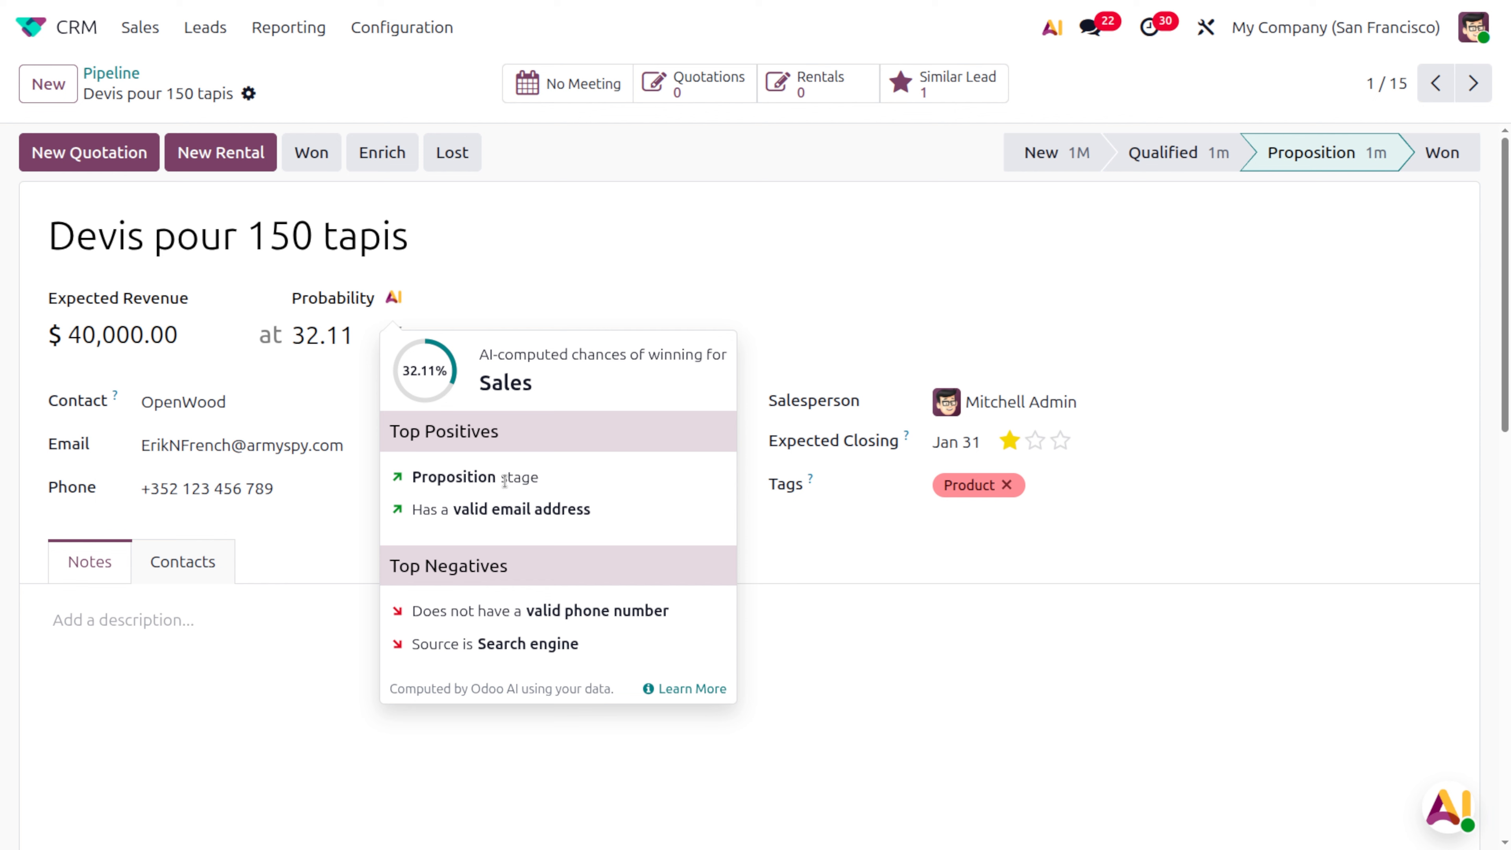
left_click(1142, 199)
left_click(1456, 152)
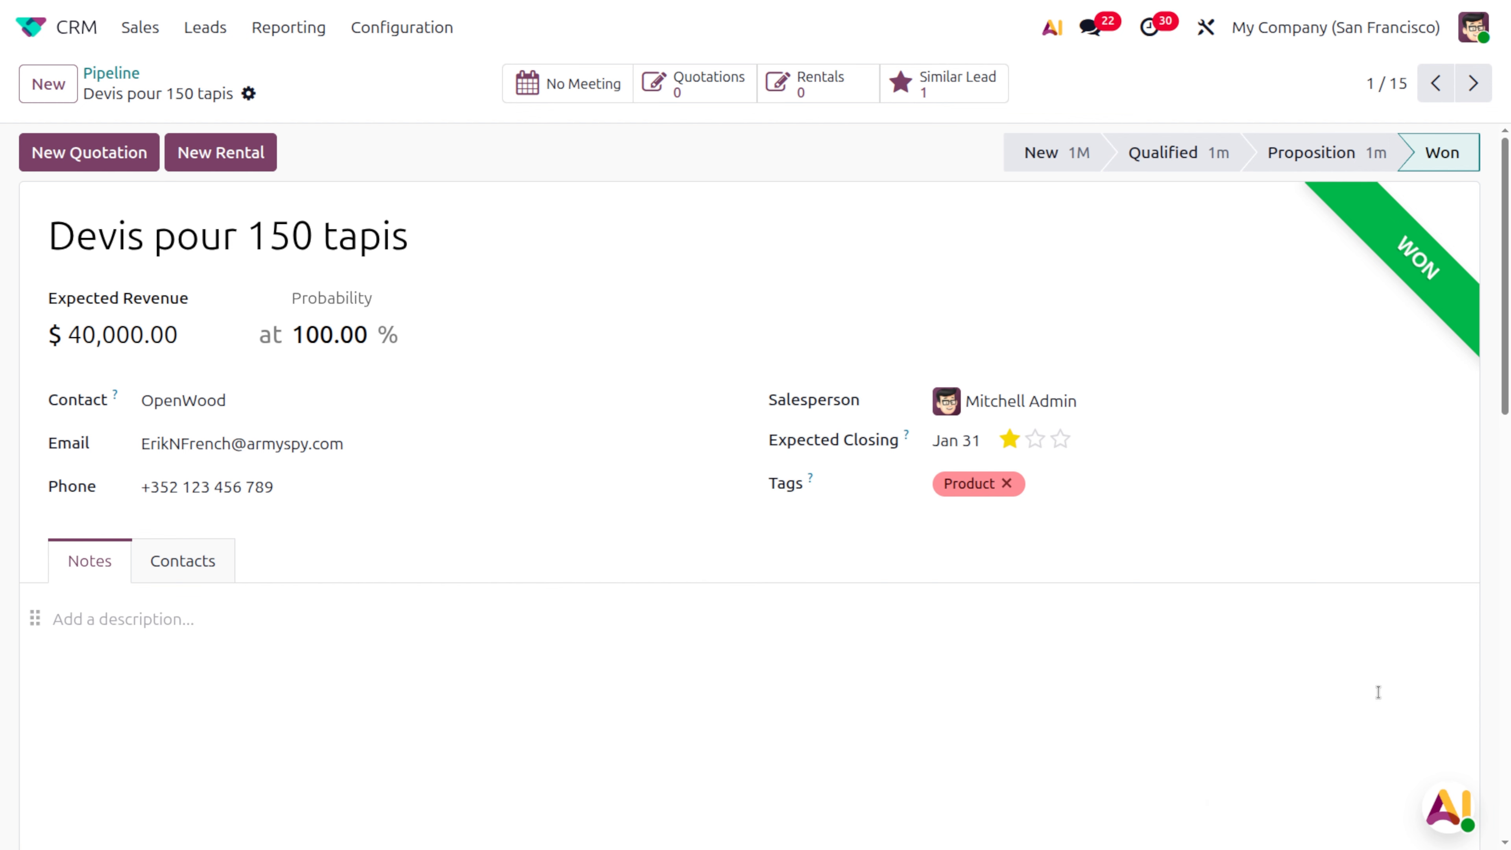
Bring up the Cybro AI chat and open the AI app's settings to view the provider account options
left_click(1451, 810)
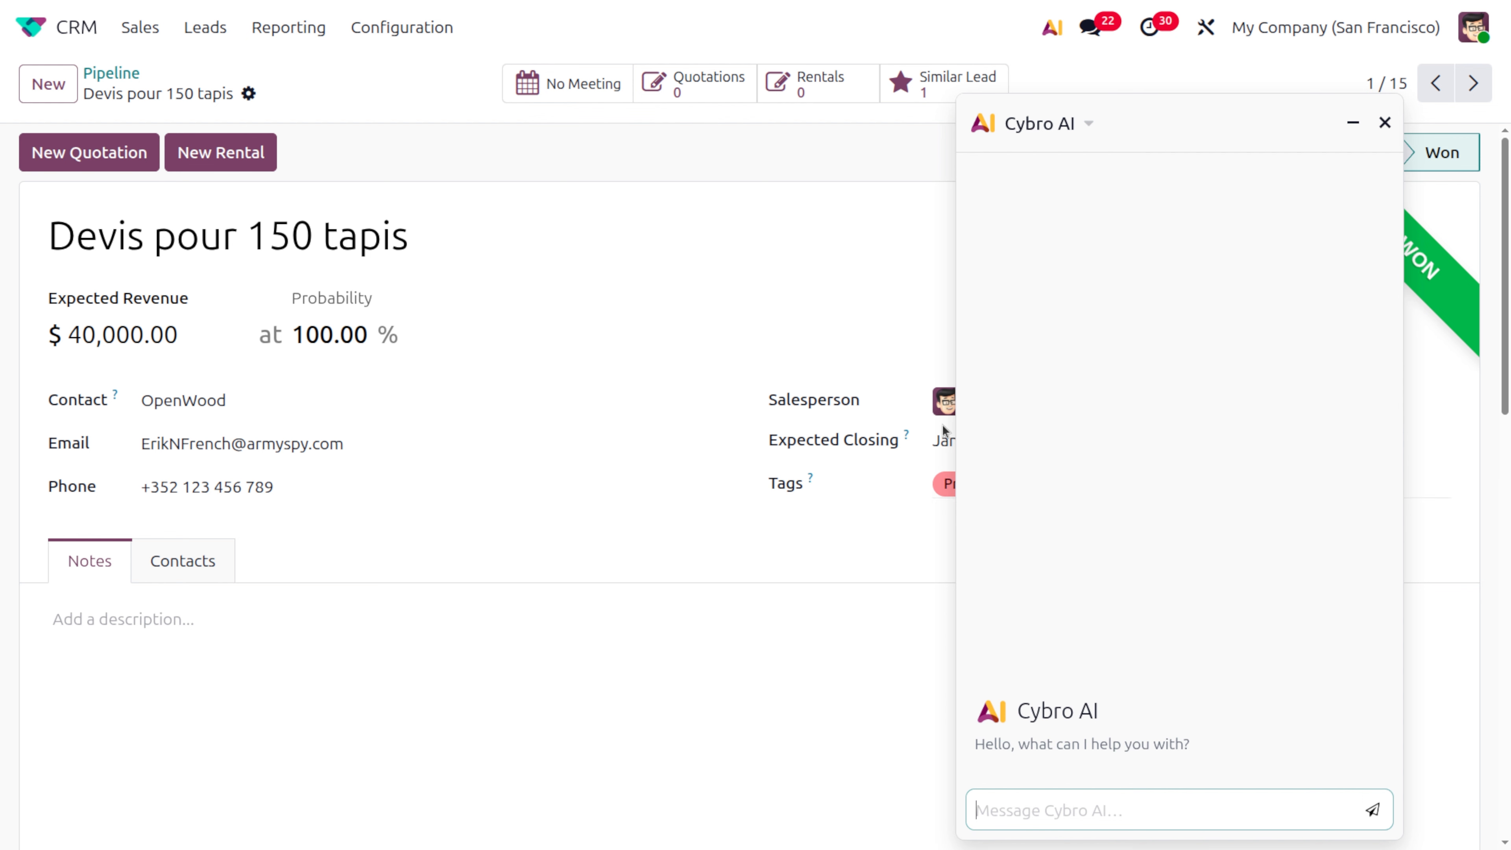
left_click(43, 34)
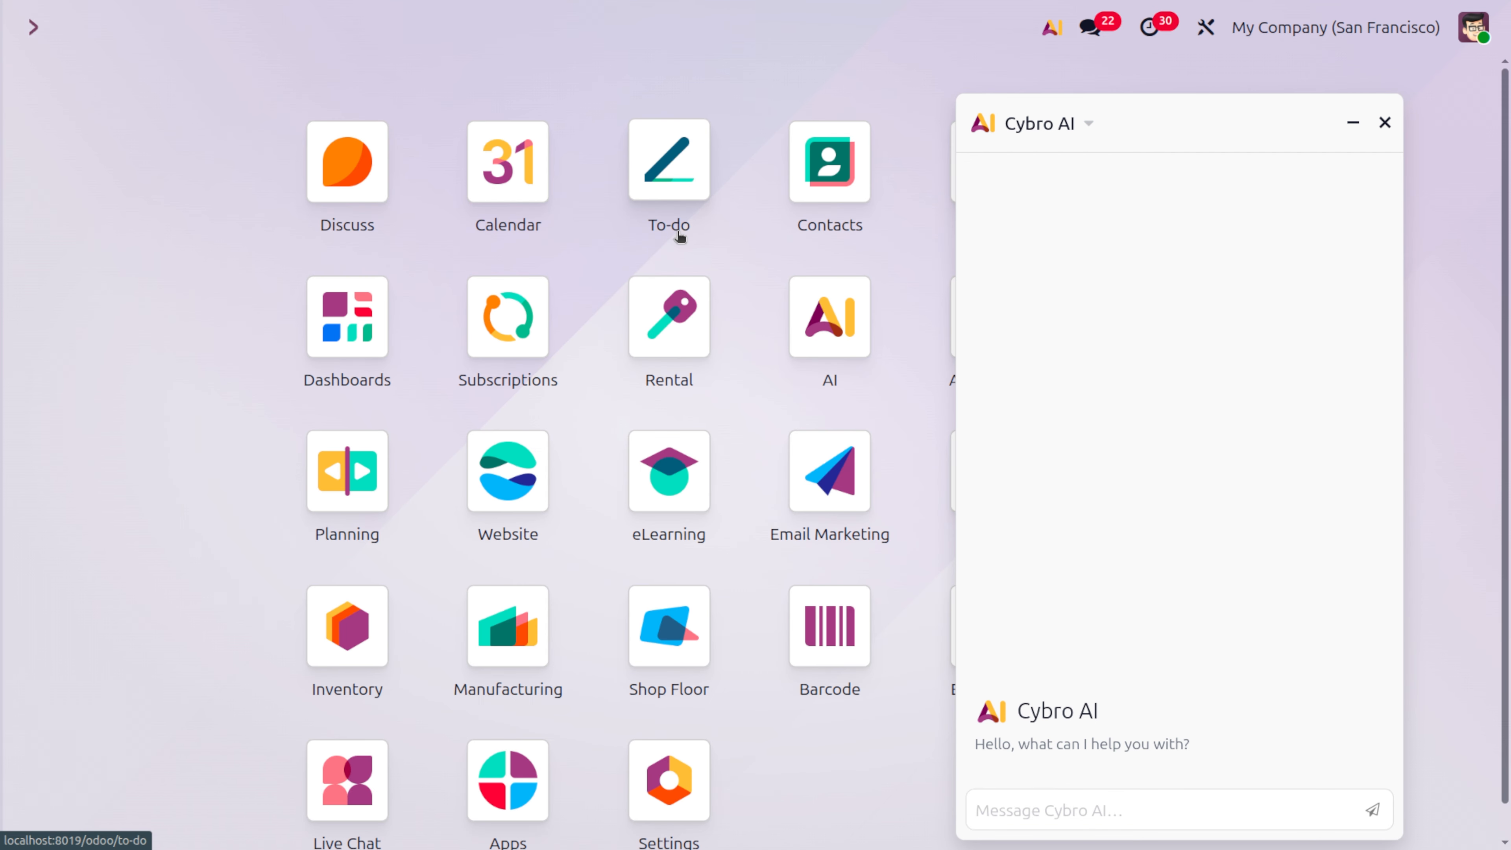
left_click(866, 291)
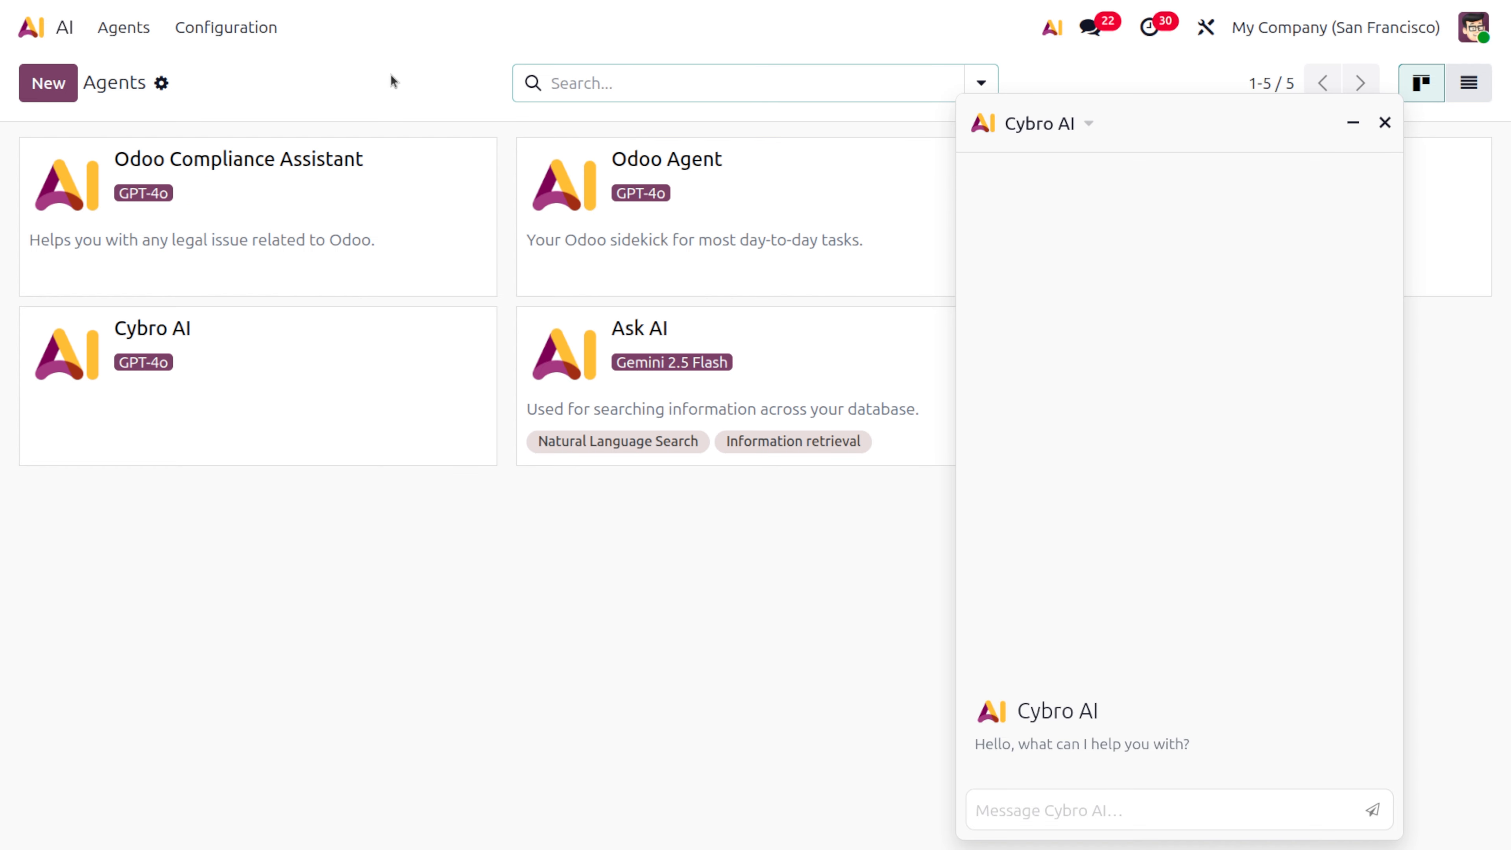
left_click(232, 34)
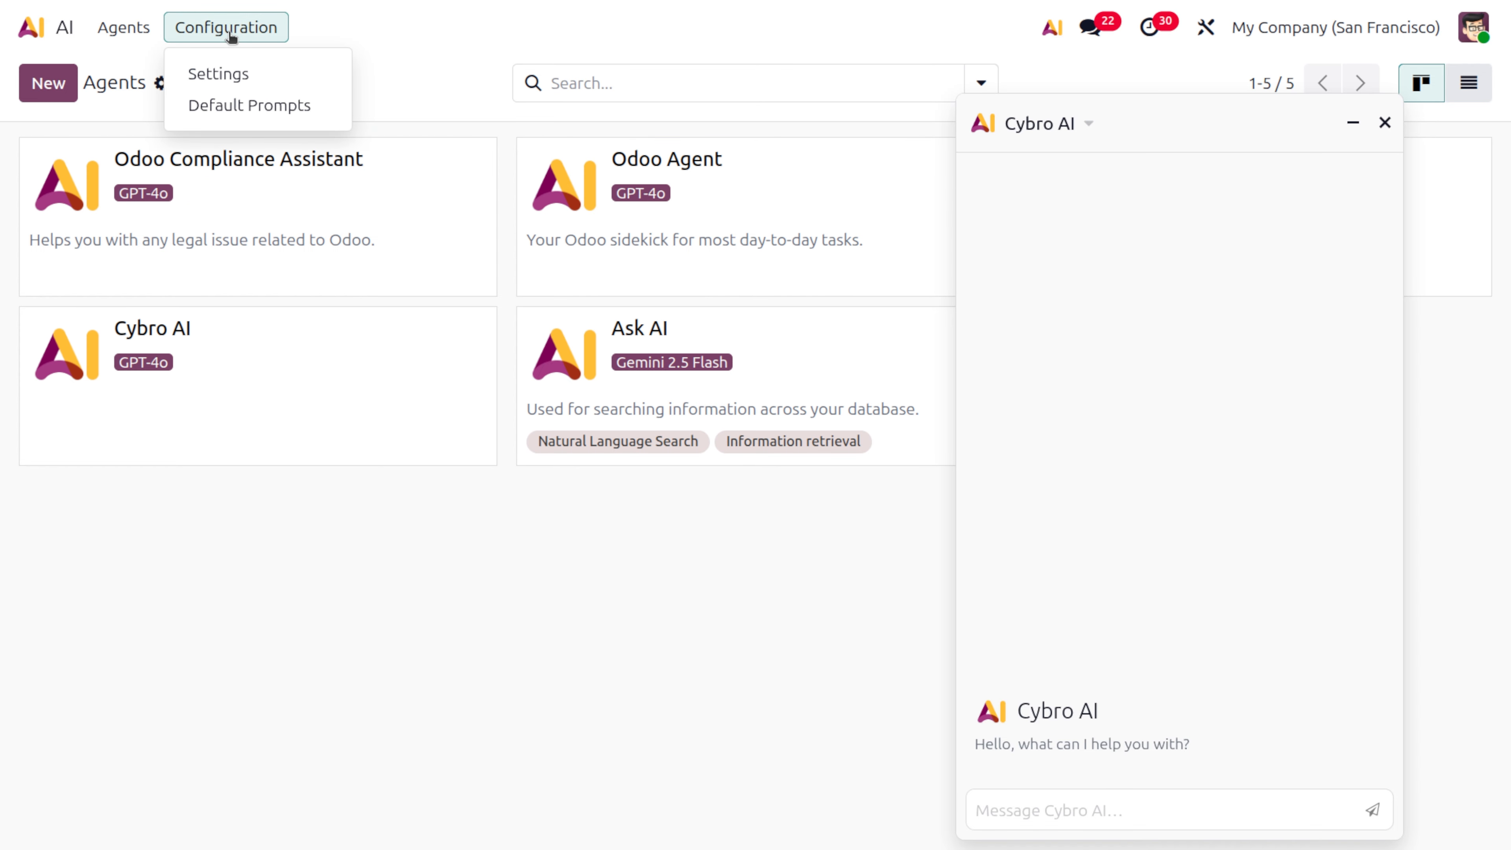
left_click(260, 76)
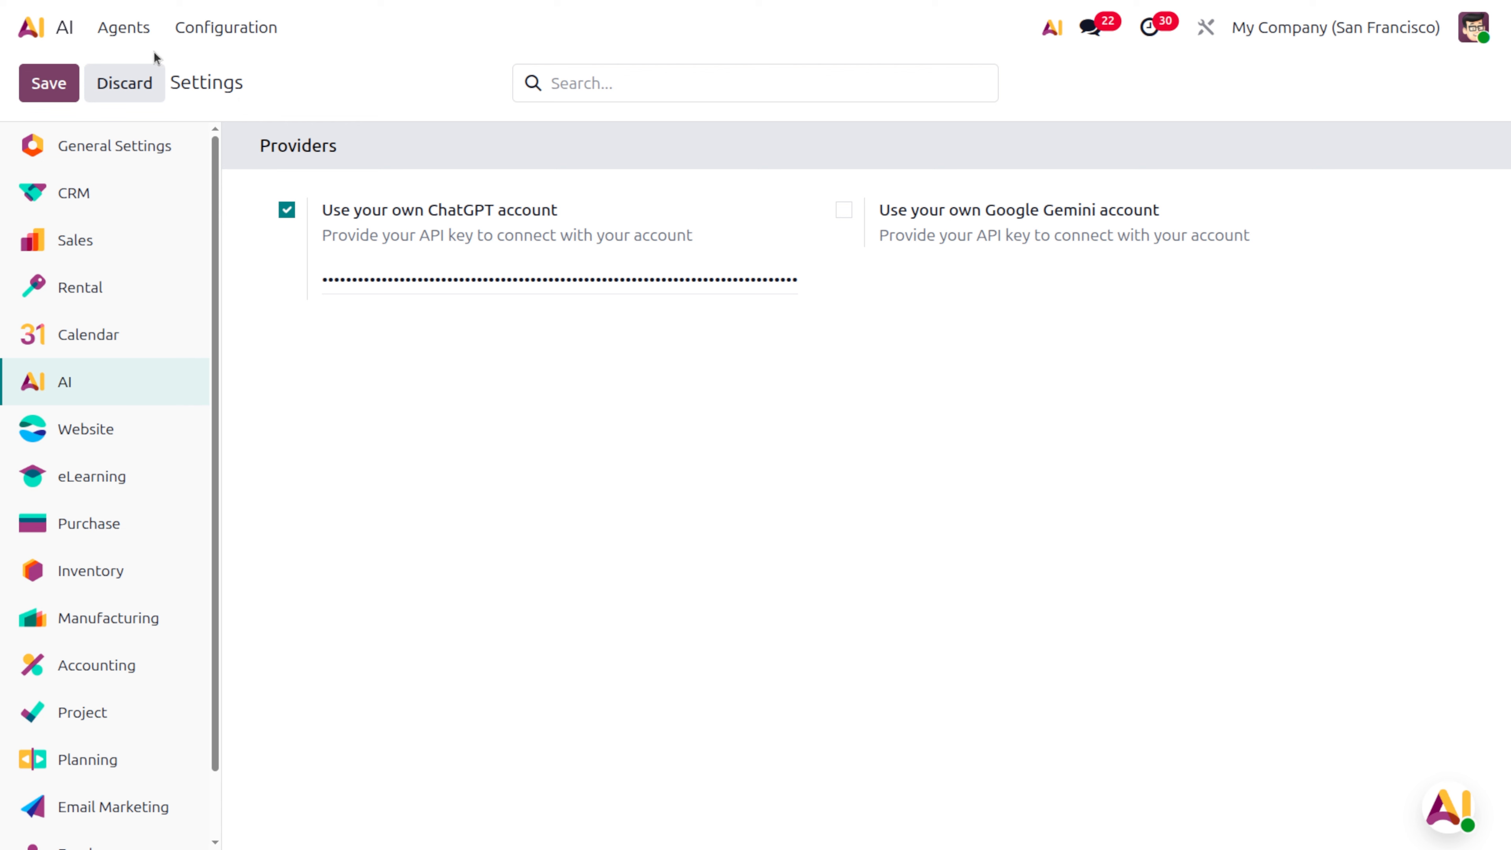
Return to the agents list, reopen the Cybro AI chat and open that agent's configuration
left_click(136, 36)
left_click(156, 72)
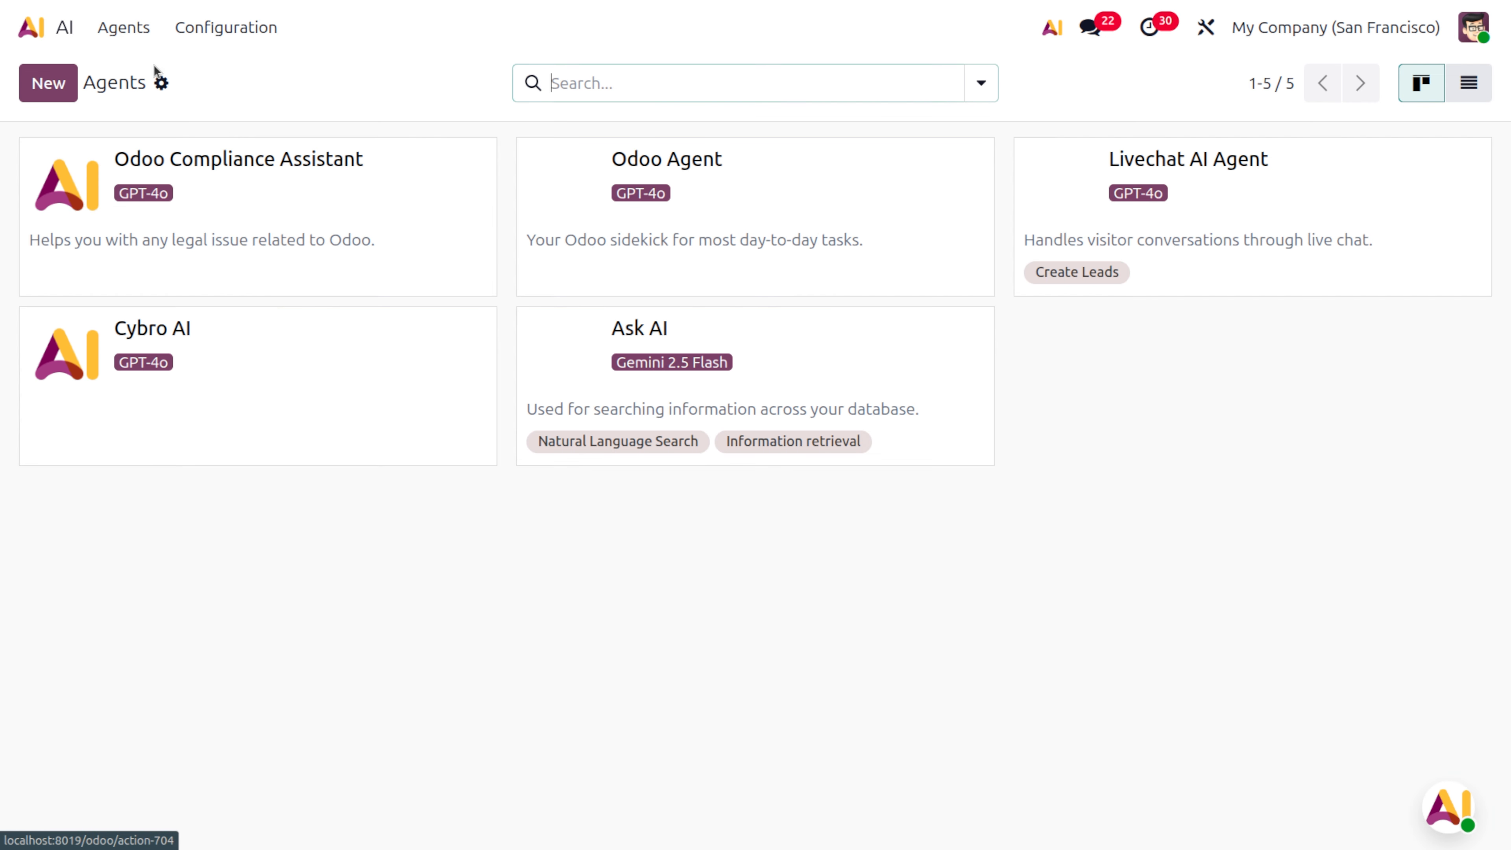
left_click(410, 351)
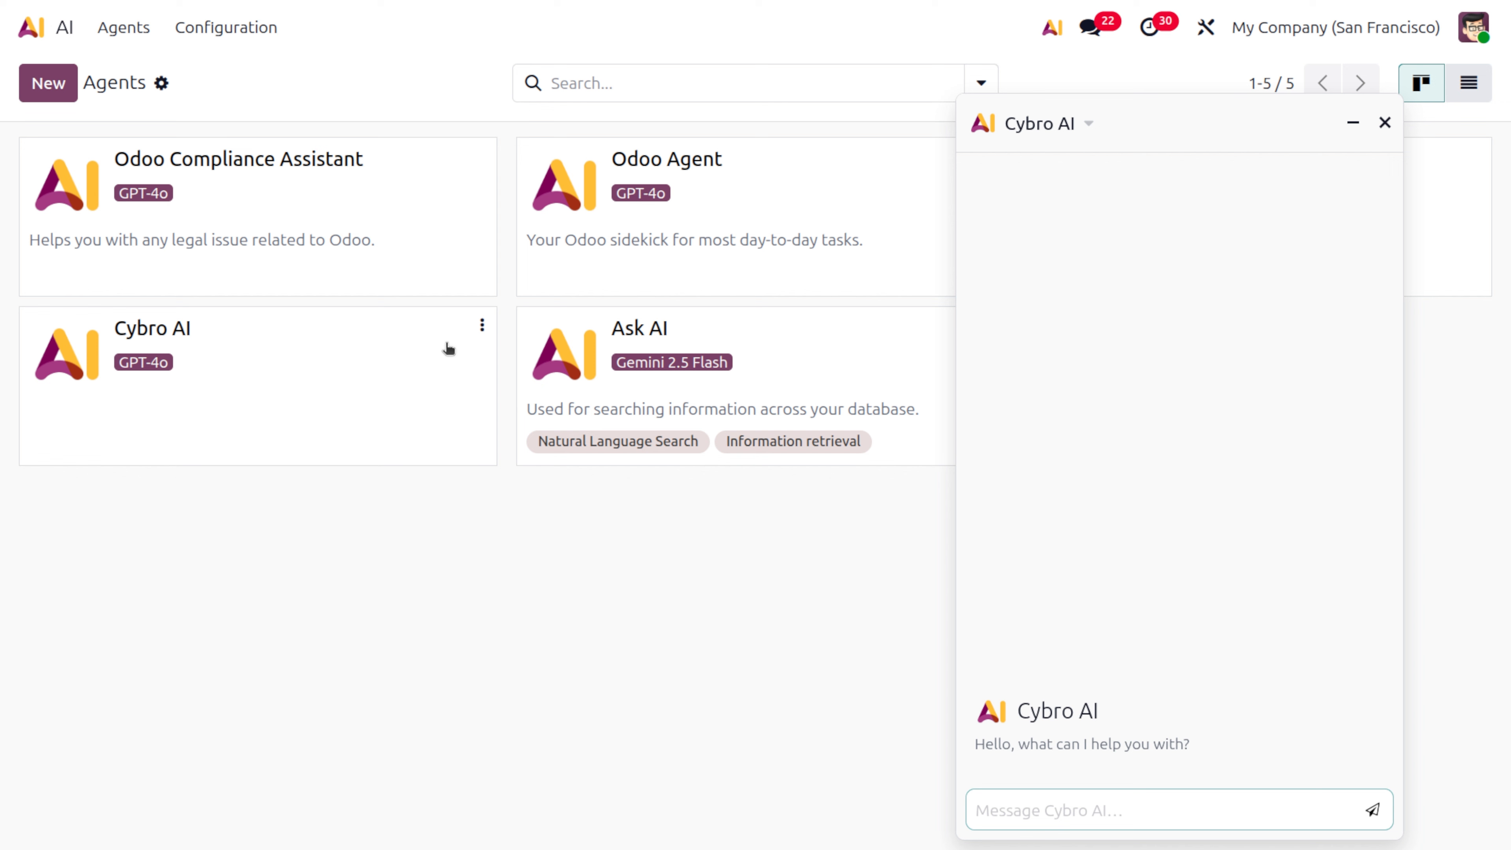
left_click(482, 325)
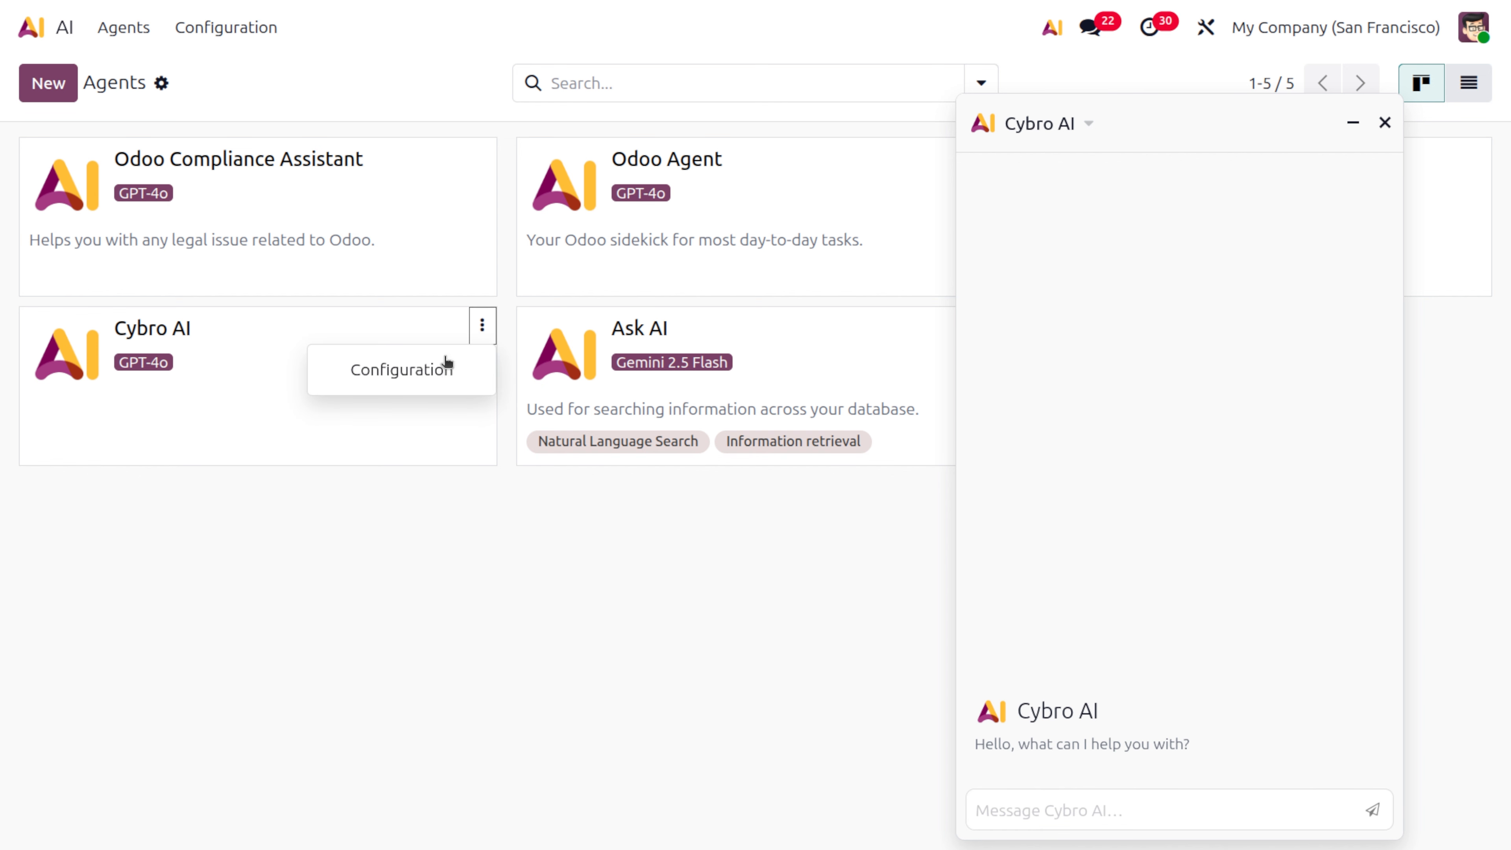
left_click(416, 361)
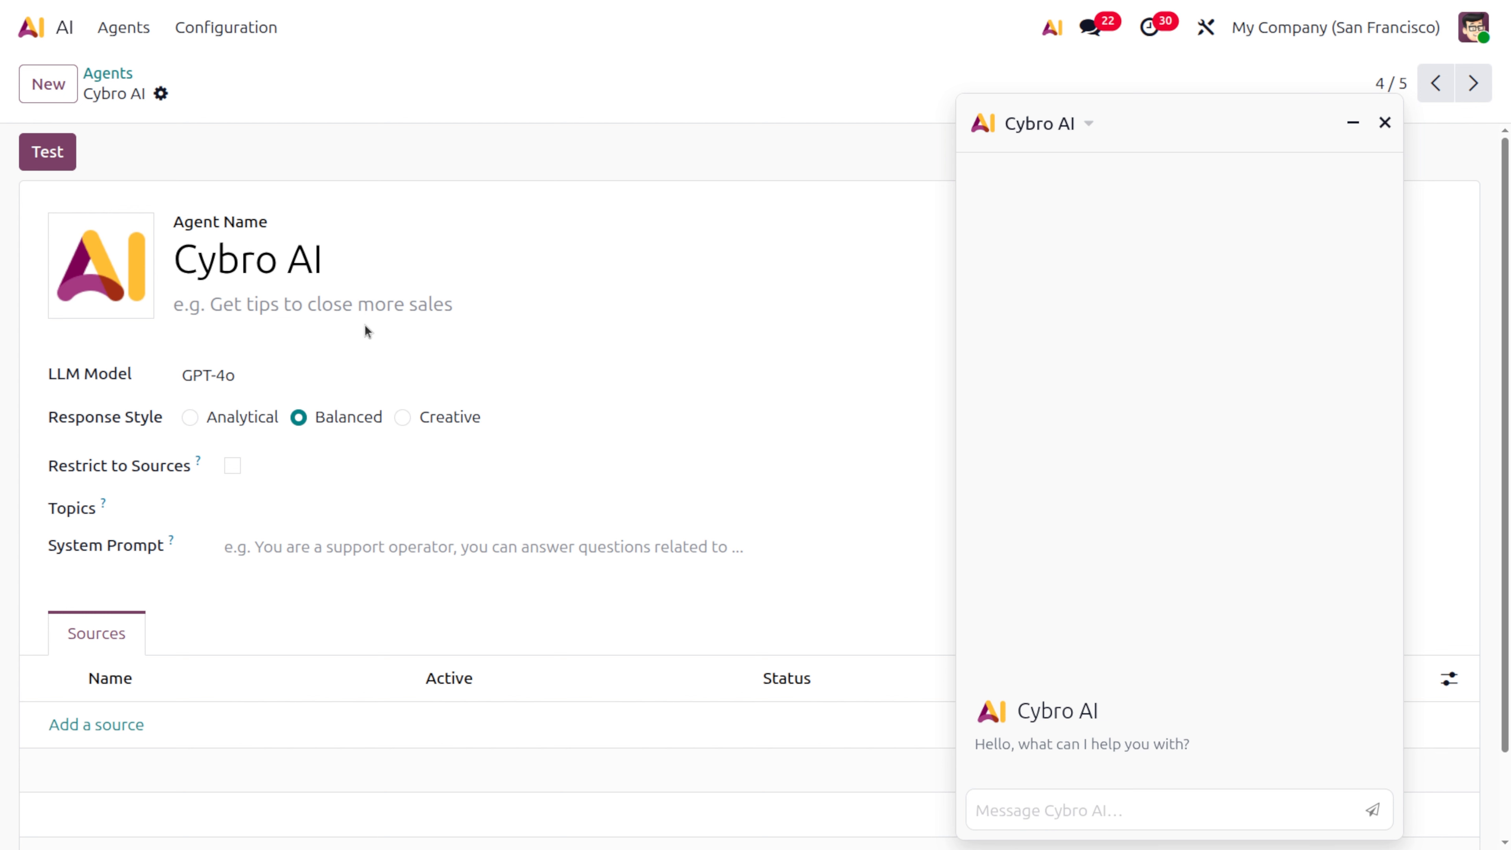
Review the LLM models available for the Cybro AI agent without changing the selection
left_click(365, 363)
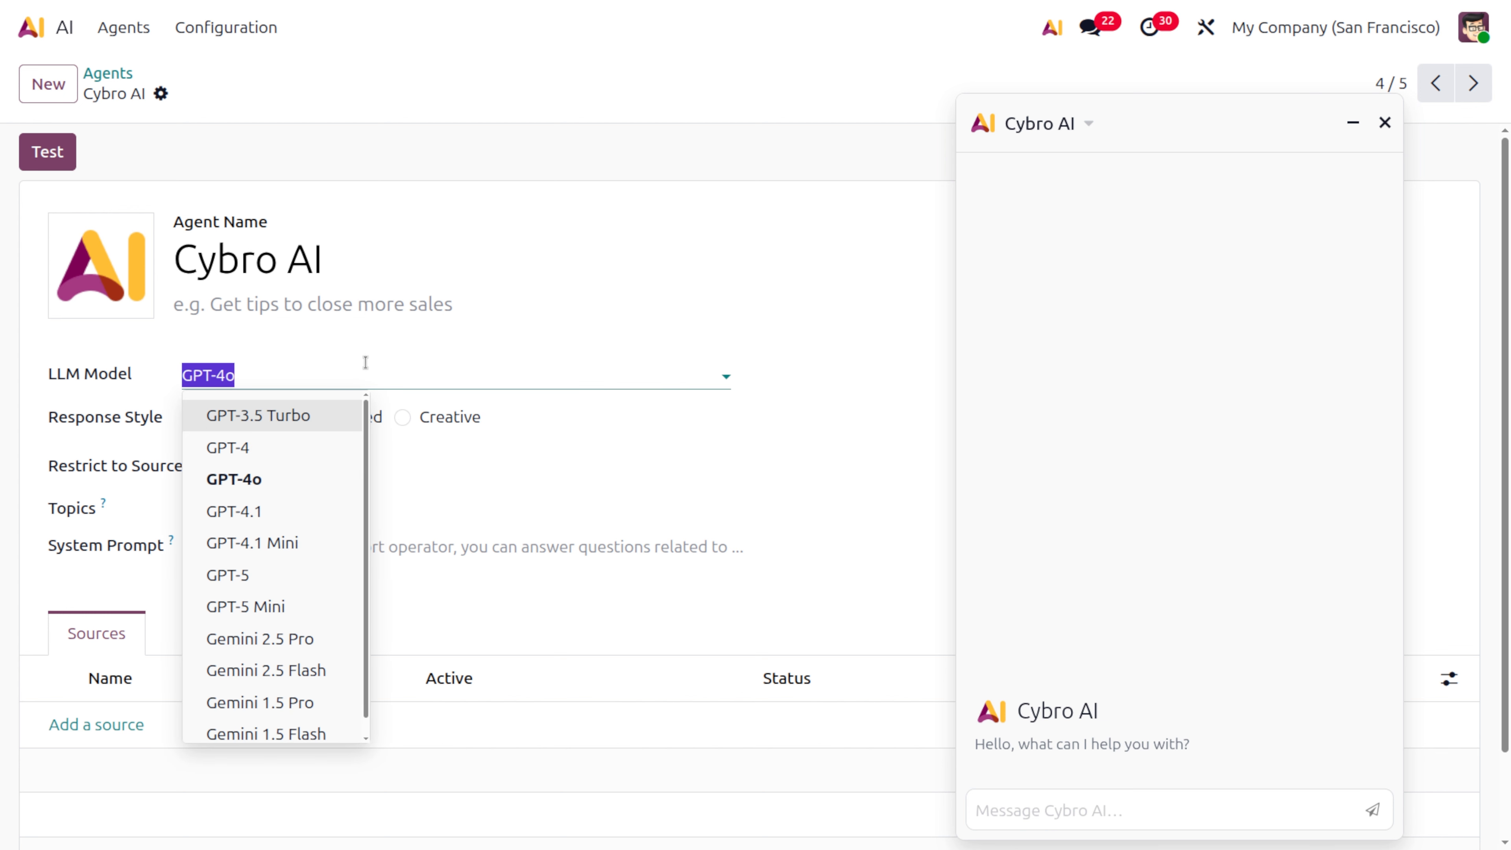
left_click(365, 403)
left_click(631, 204)
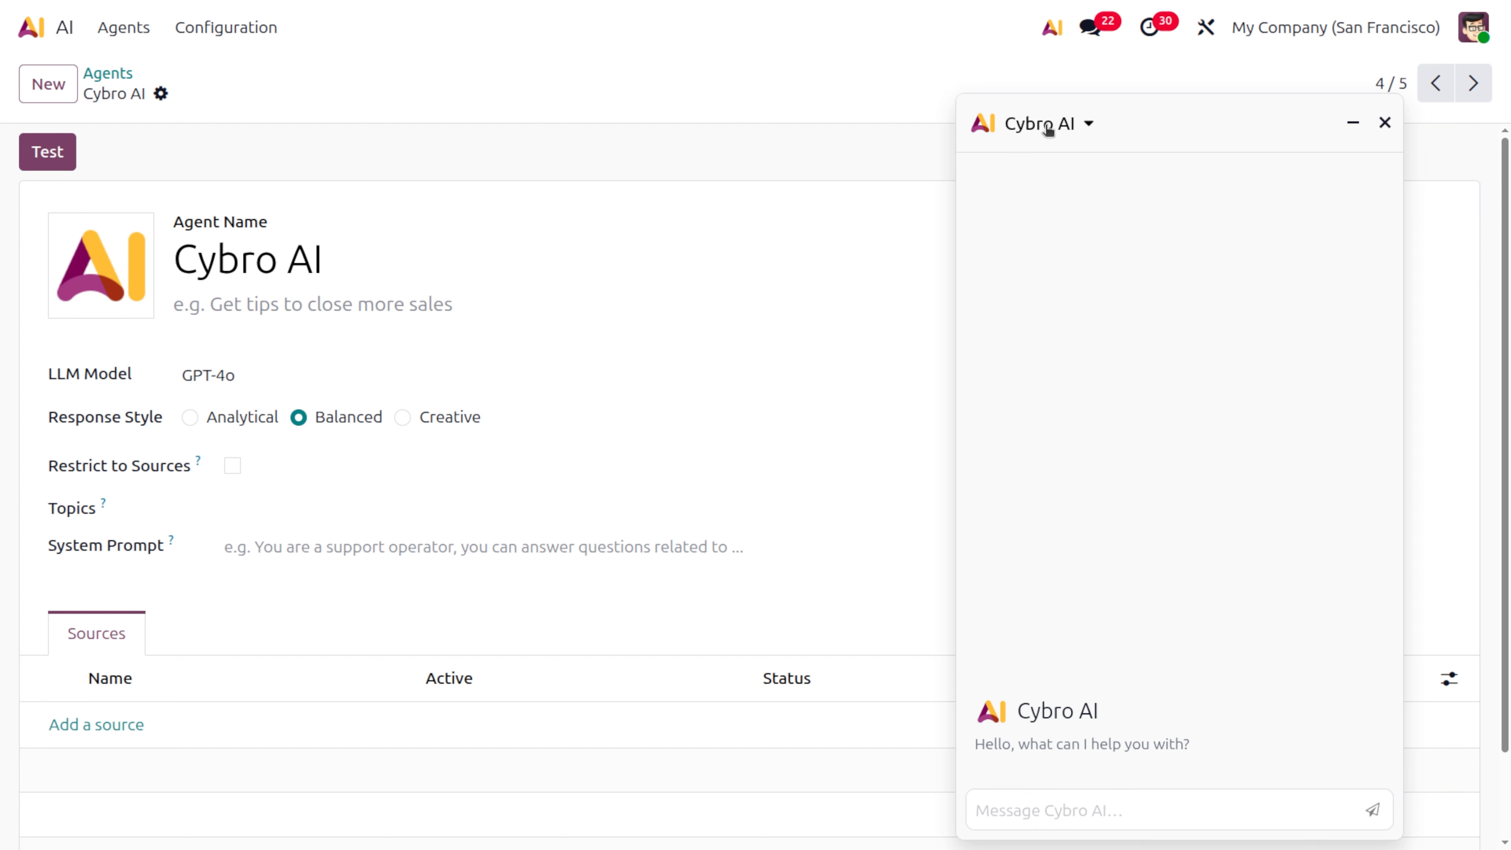
Return to the CRM pipeline with the Cybro AI chat still open and view the available reports
left_click(26, 26)
type("cr")
key("Return")
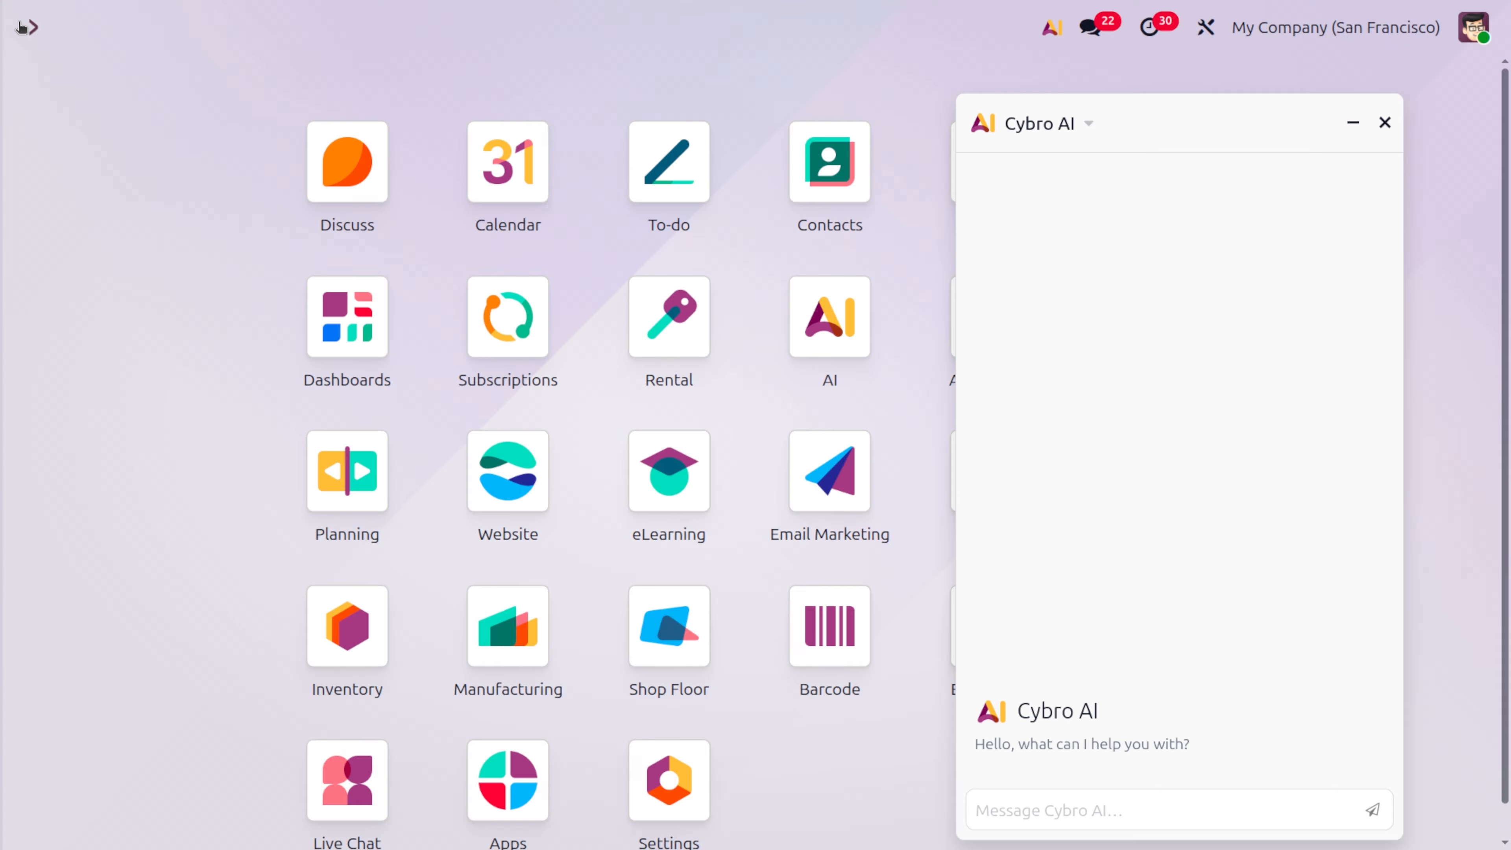
left_click(309, 30)
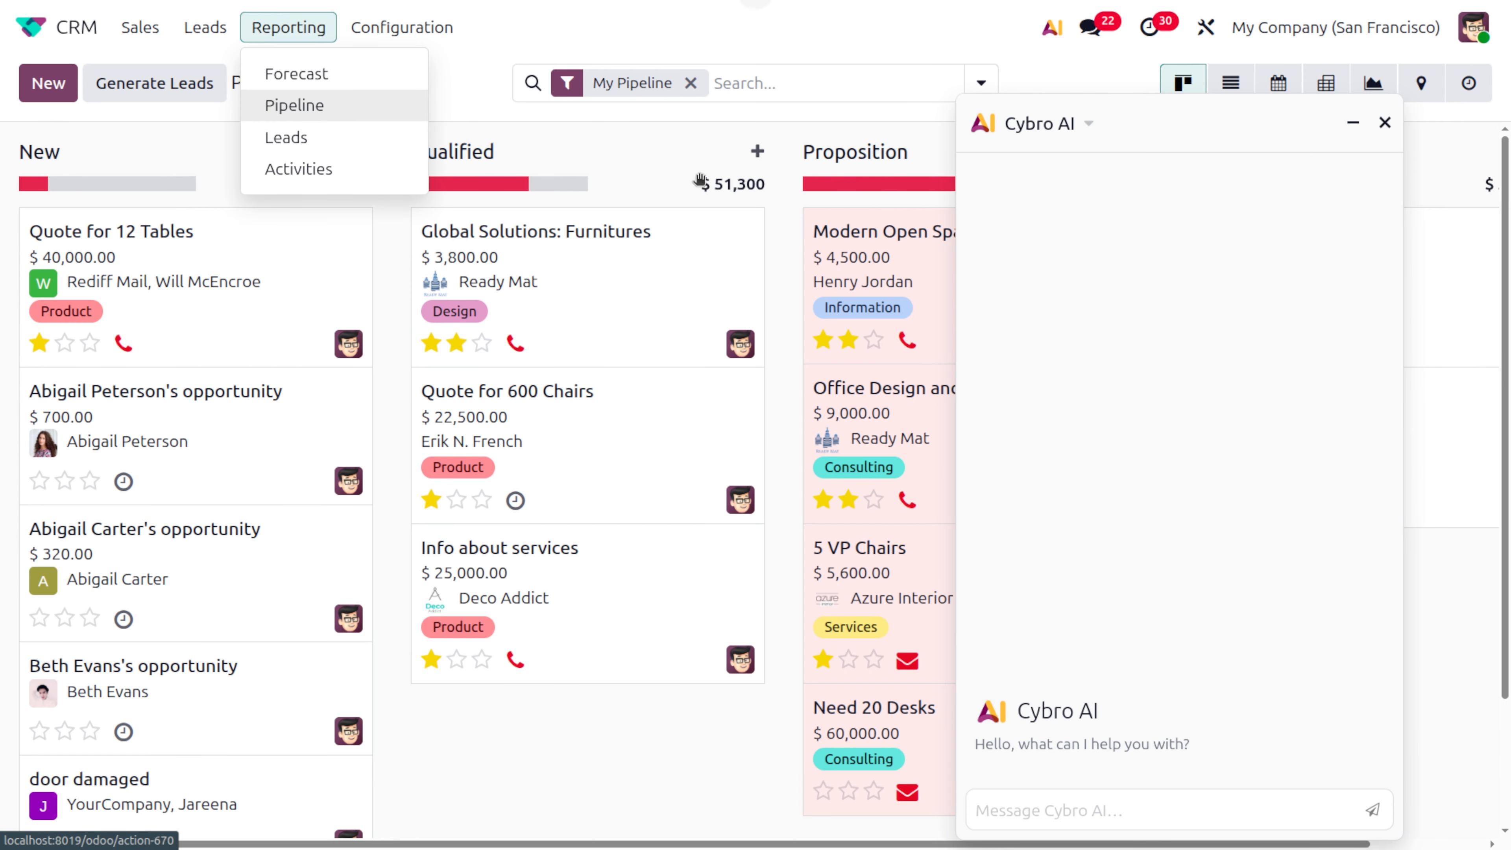
Ask Cybro AI to "show the sales by product category"
left_click(1000, 810)
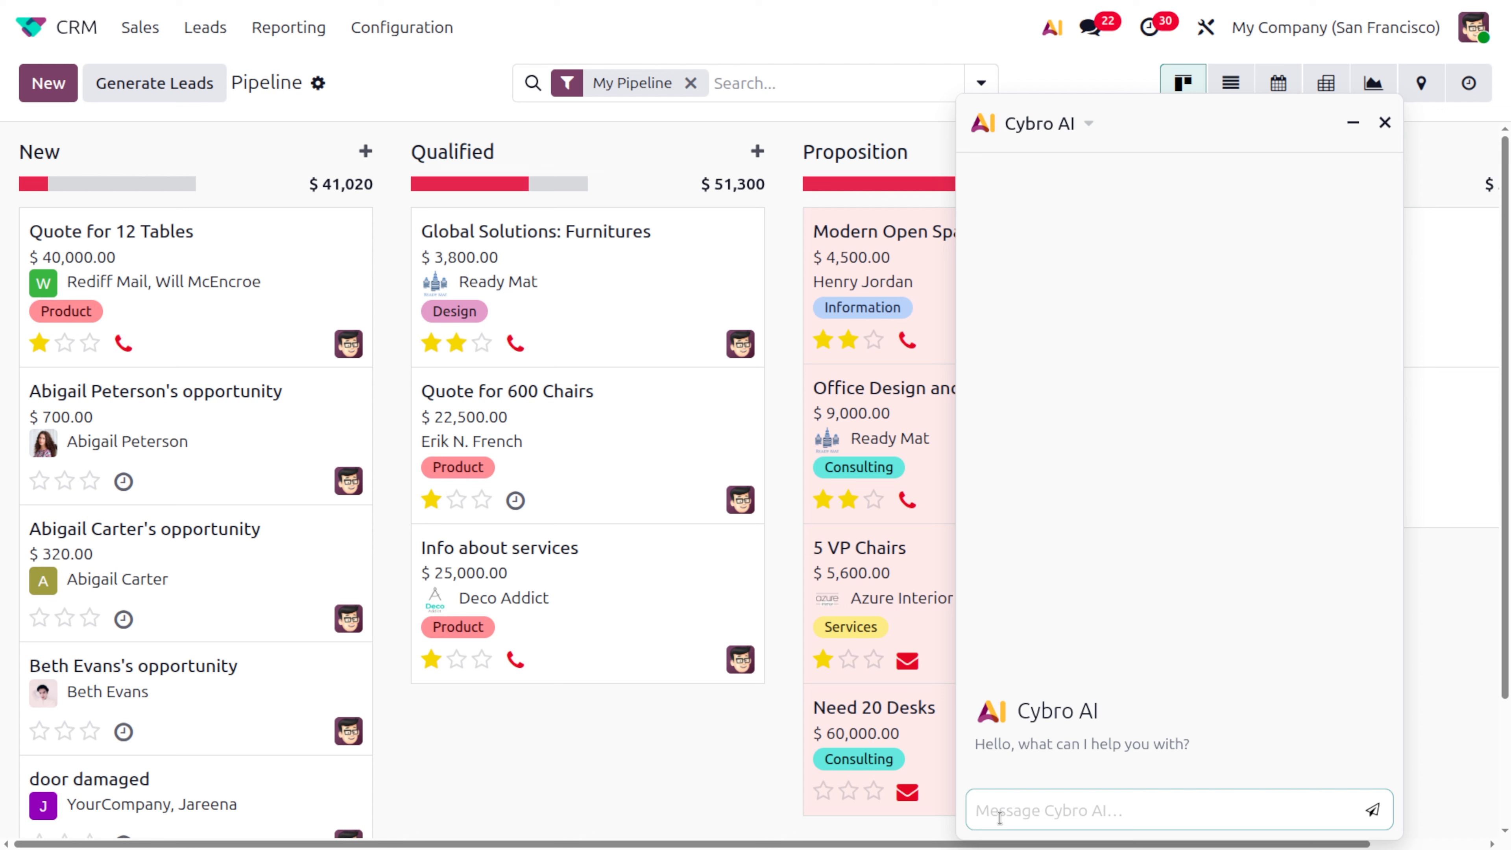
type("show")
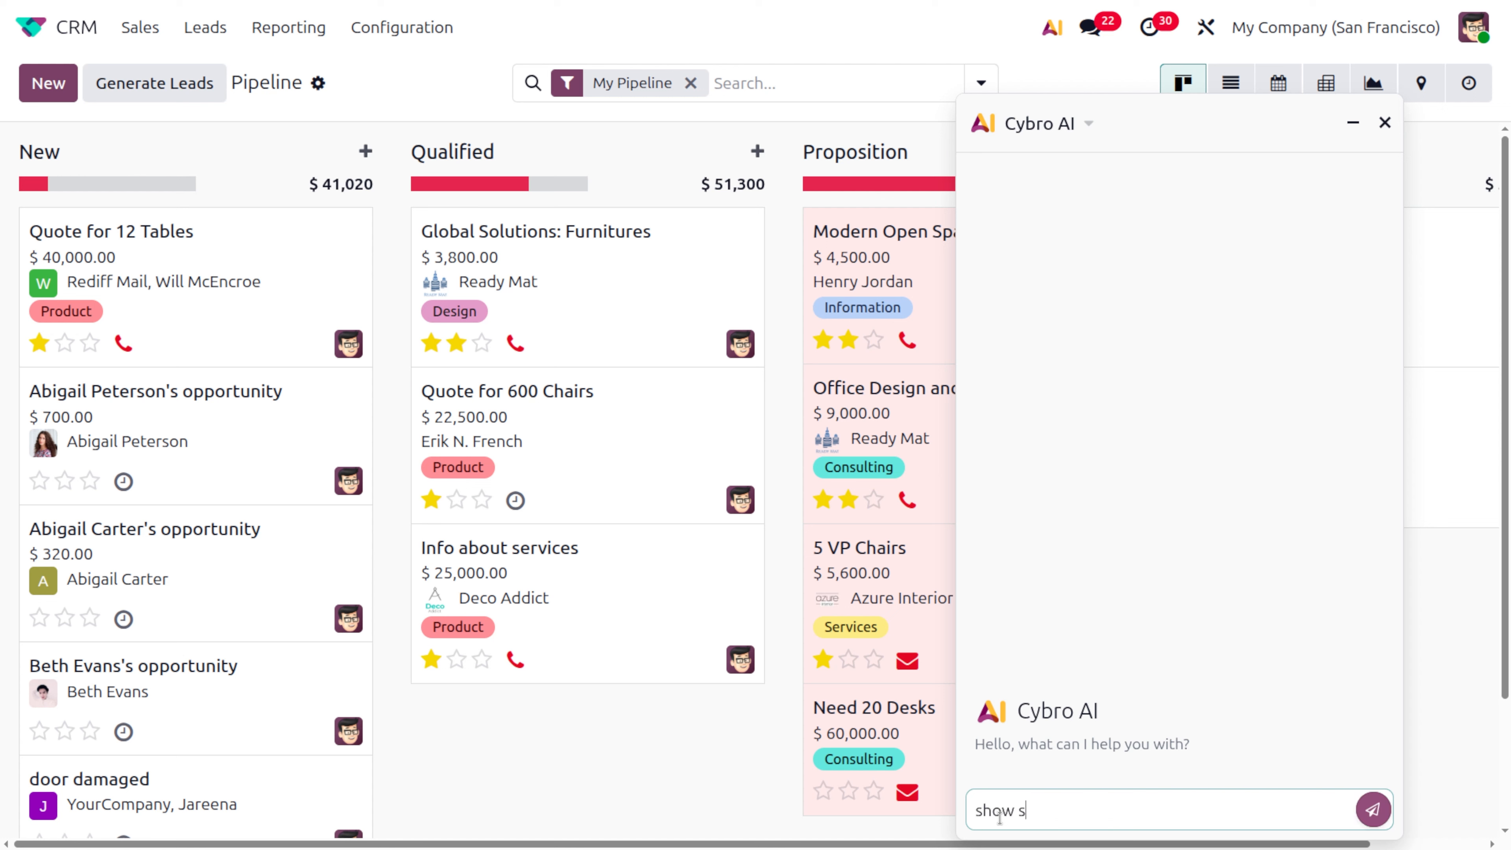
type(" the sales by product cate")
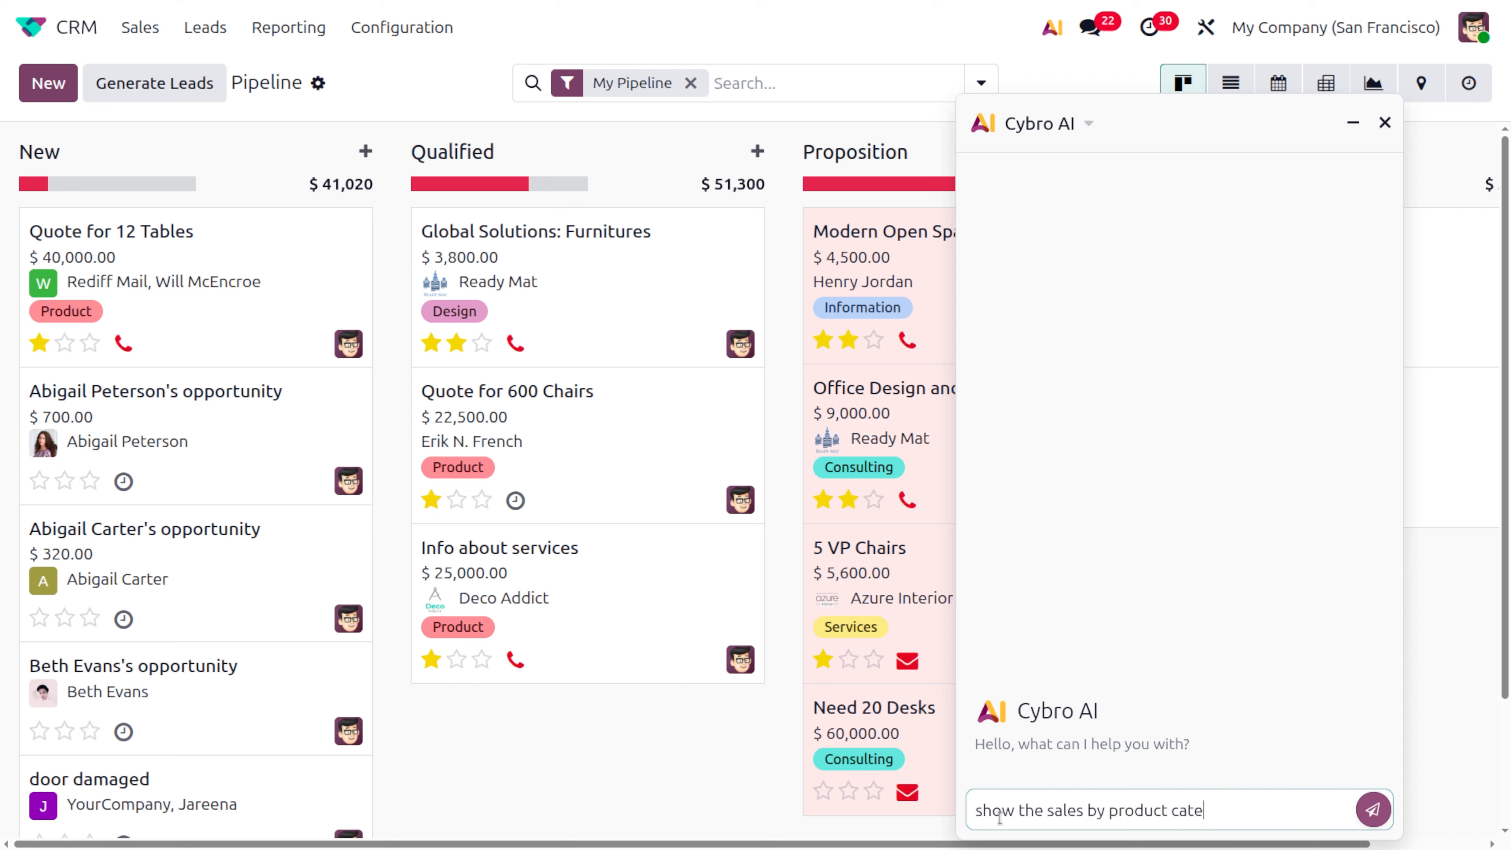
type("gory")
key("Return")
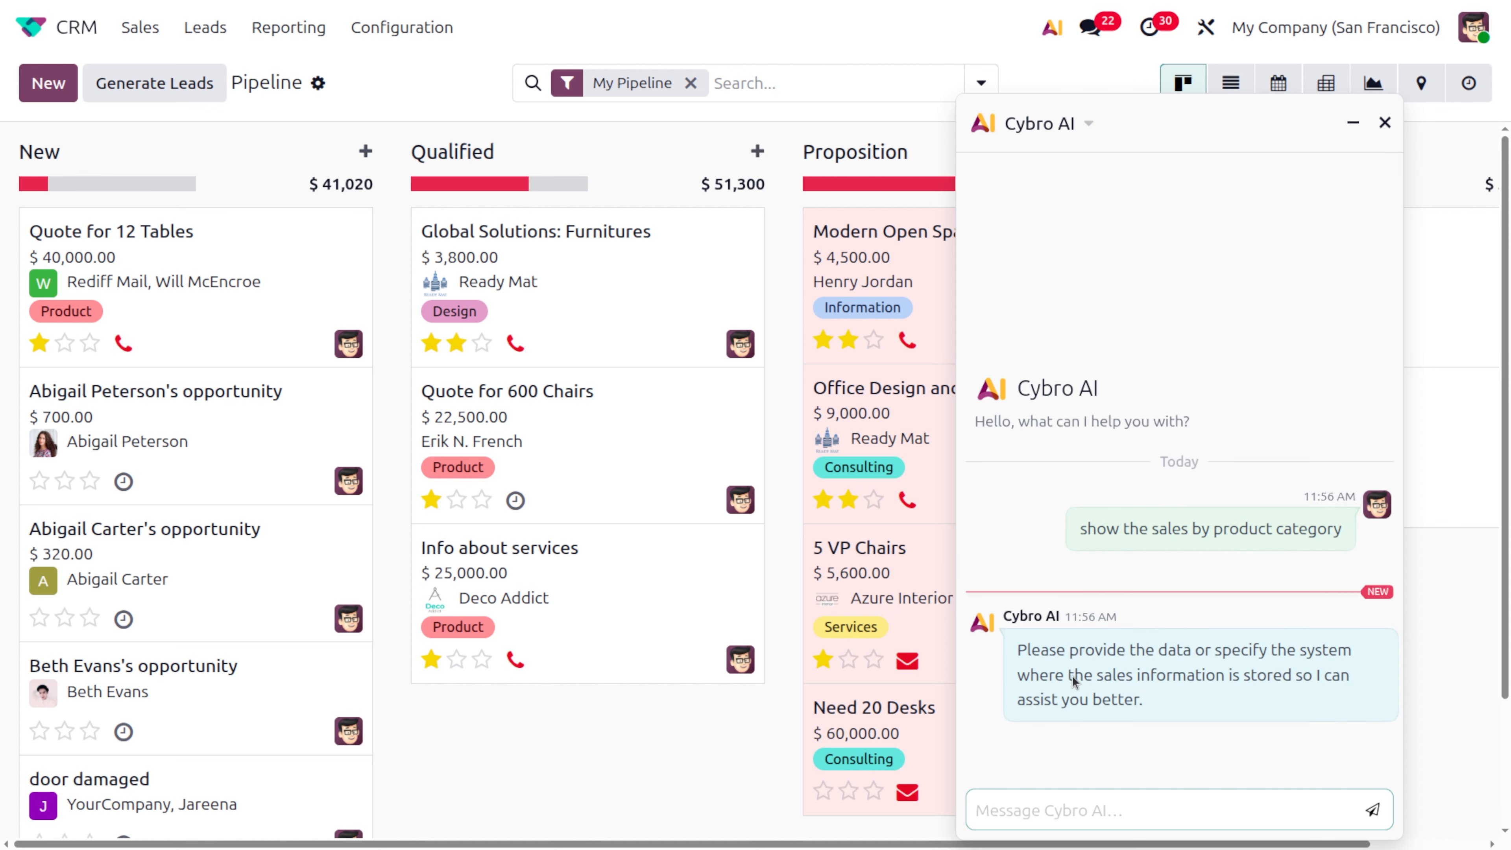
Open the CRM Forecast report and display it as a graph
mouse_move(1311, 689)
left_click(297, 25)
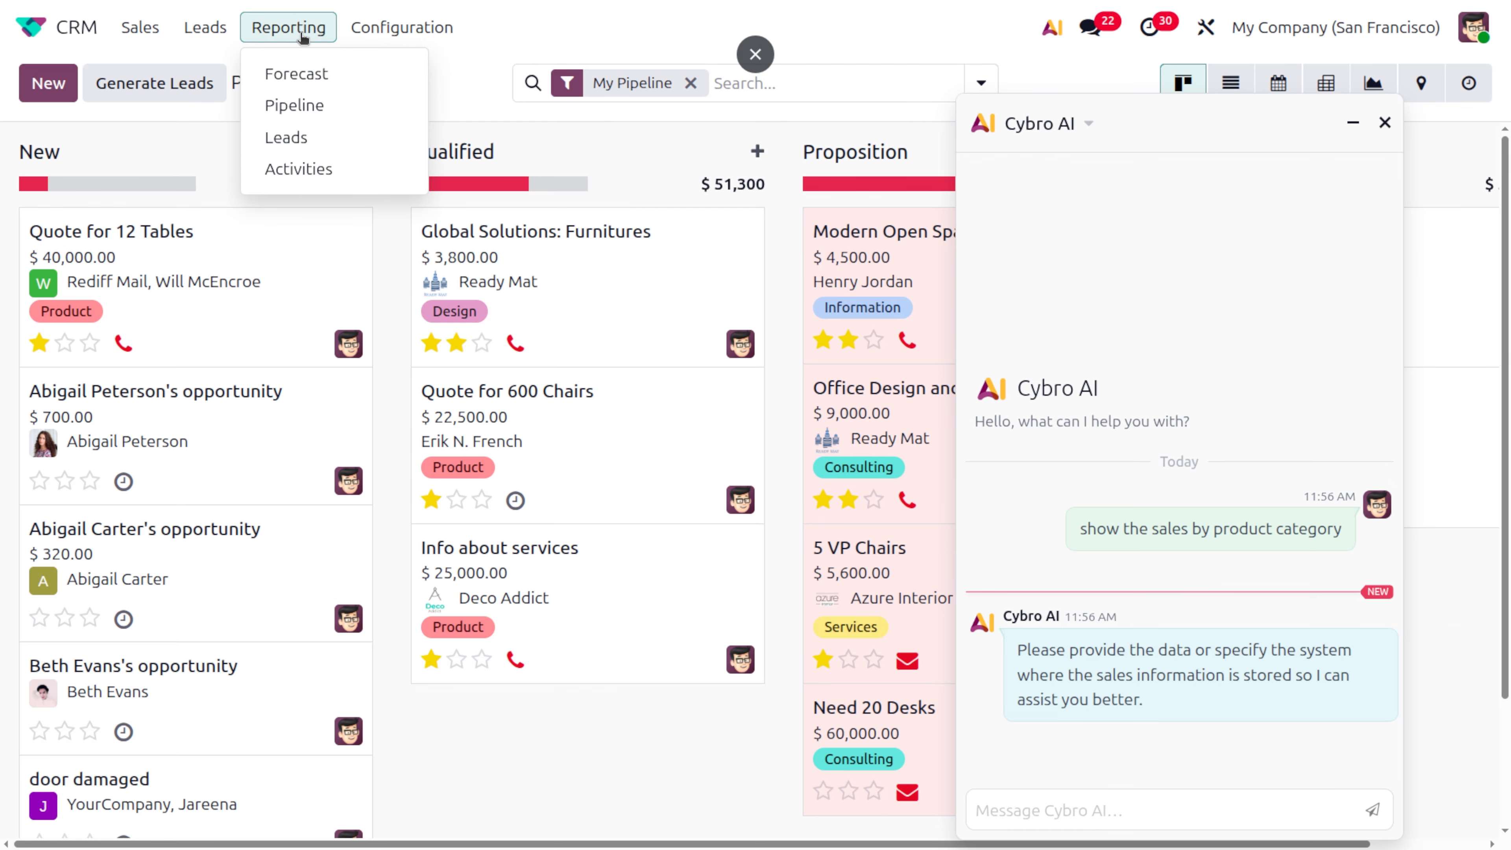
left_click(320, 73)
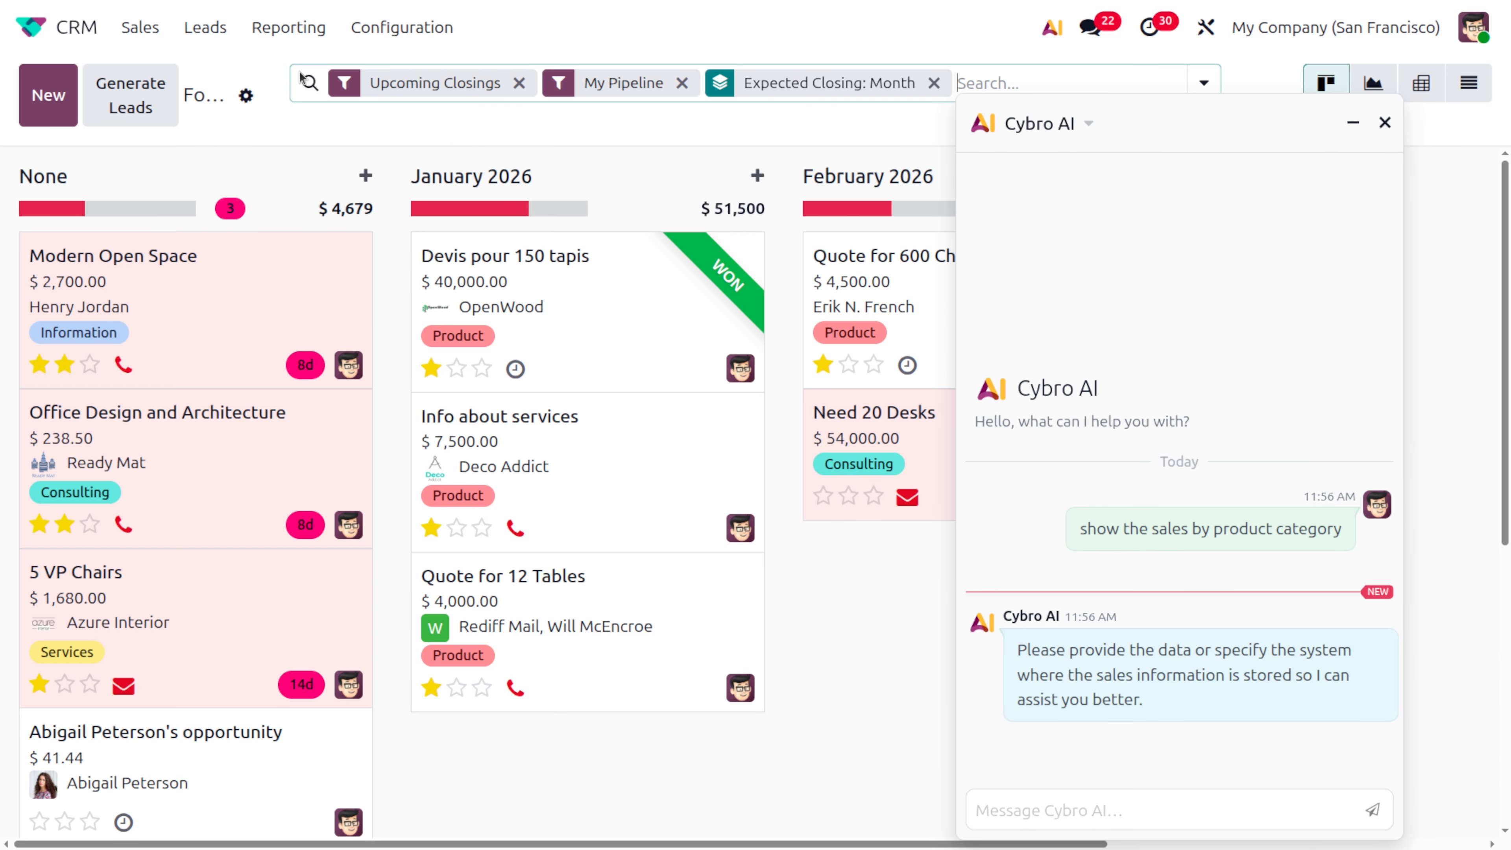
left_click(290, 27)
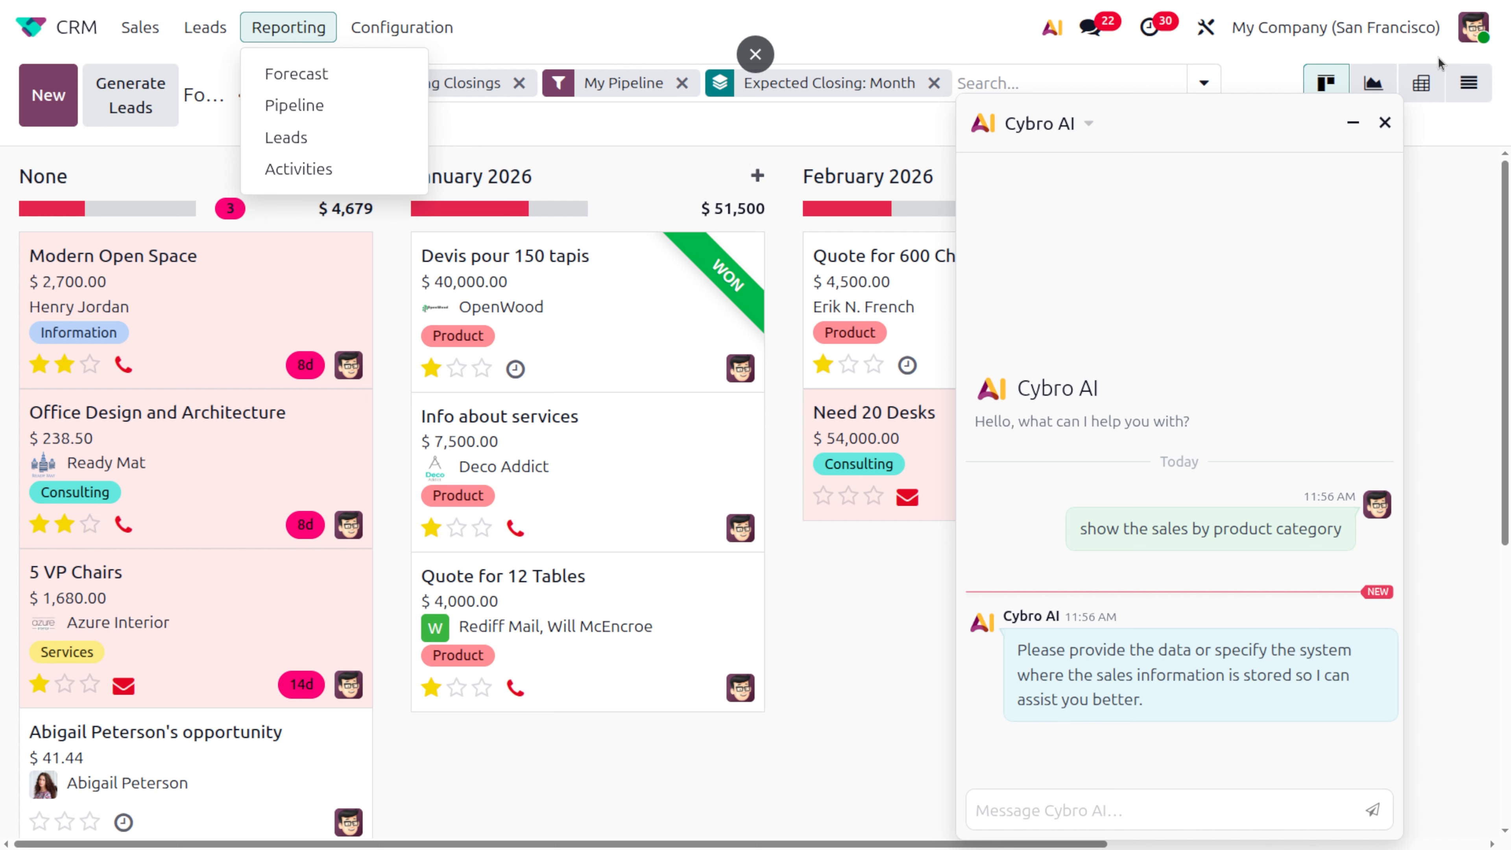
left_click(1386, 78)
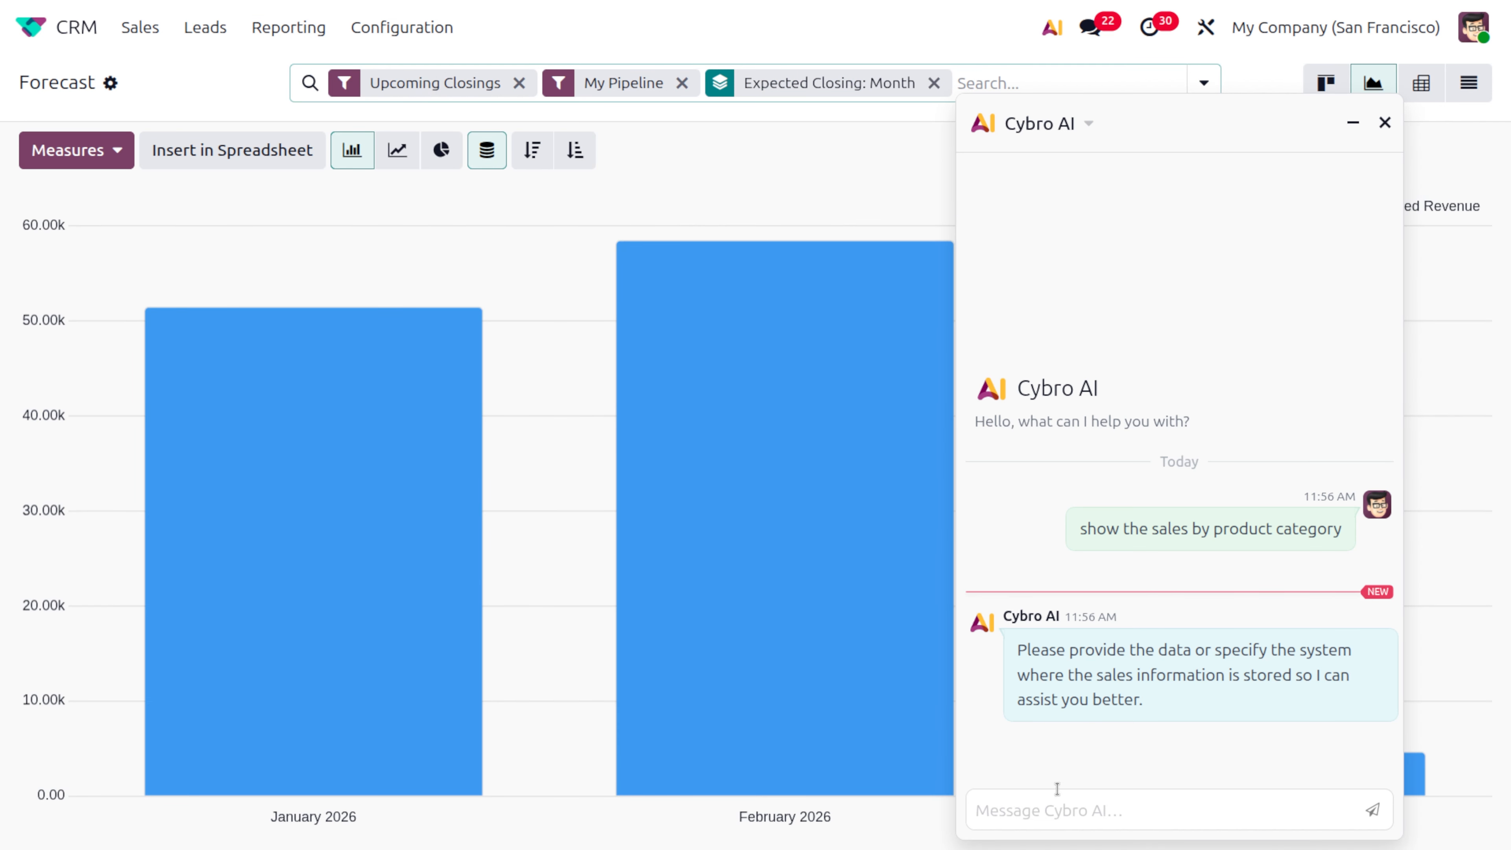
Reuse the earlier question to ask Cybro AI "show the sales by product category from the forecast report", and close the chat after its reply
triple_click(1202, 533)
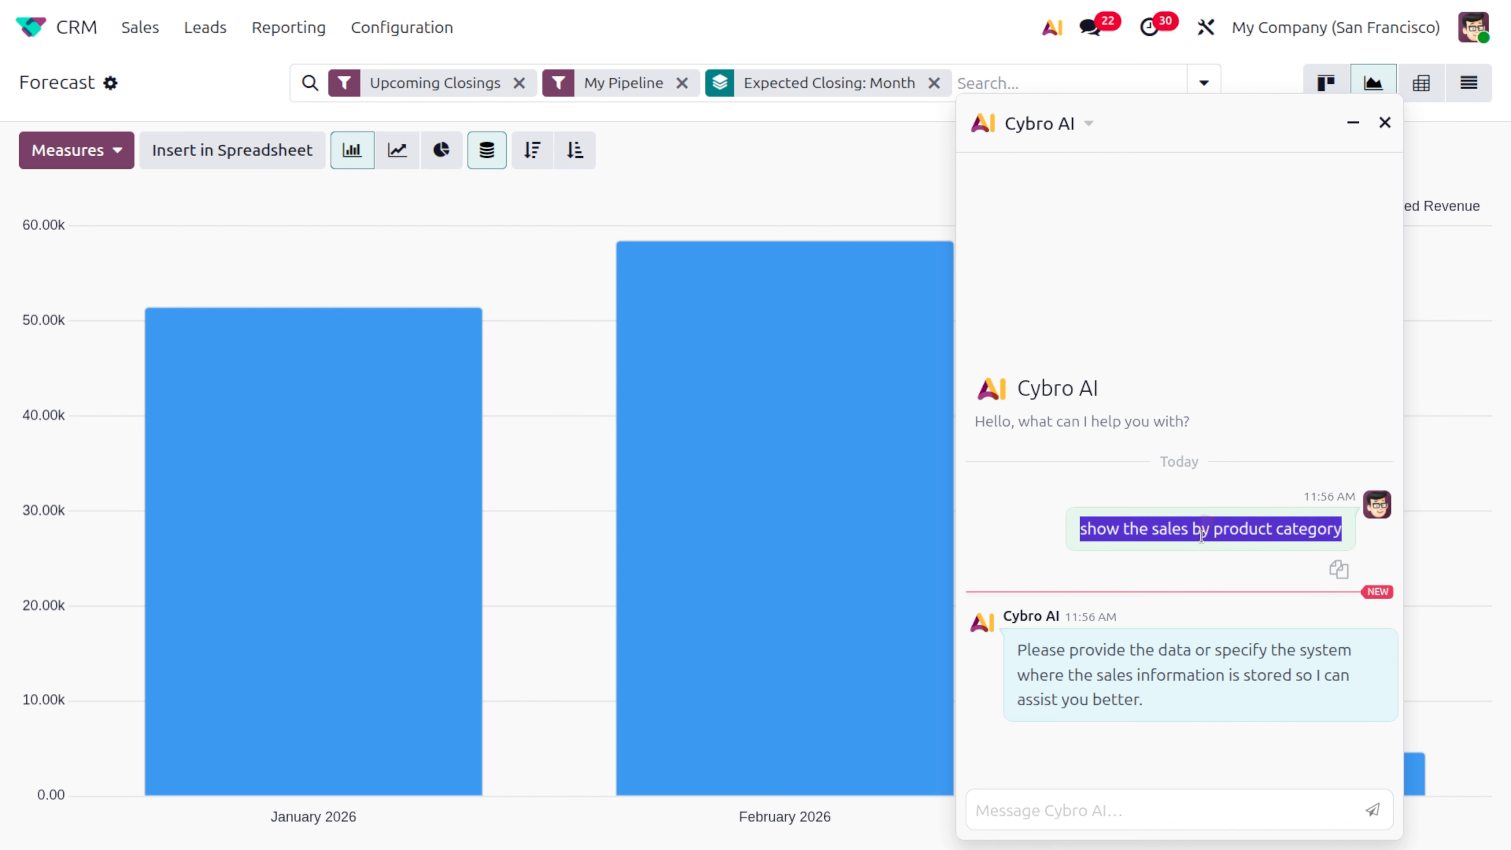
left_click(1093, 811)
key("ctrl+v")
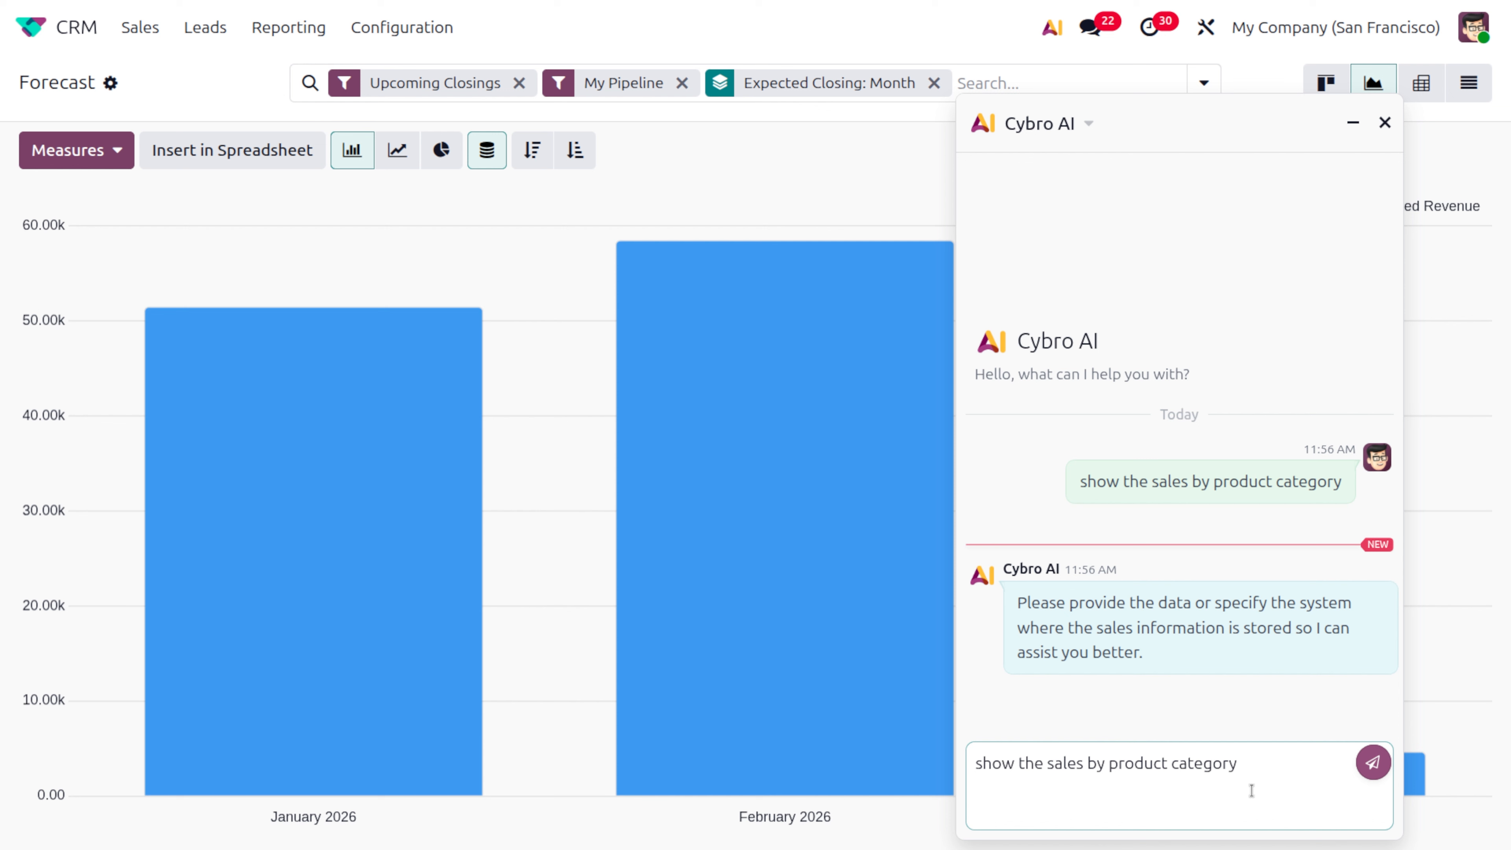
type("from the forecast ")
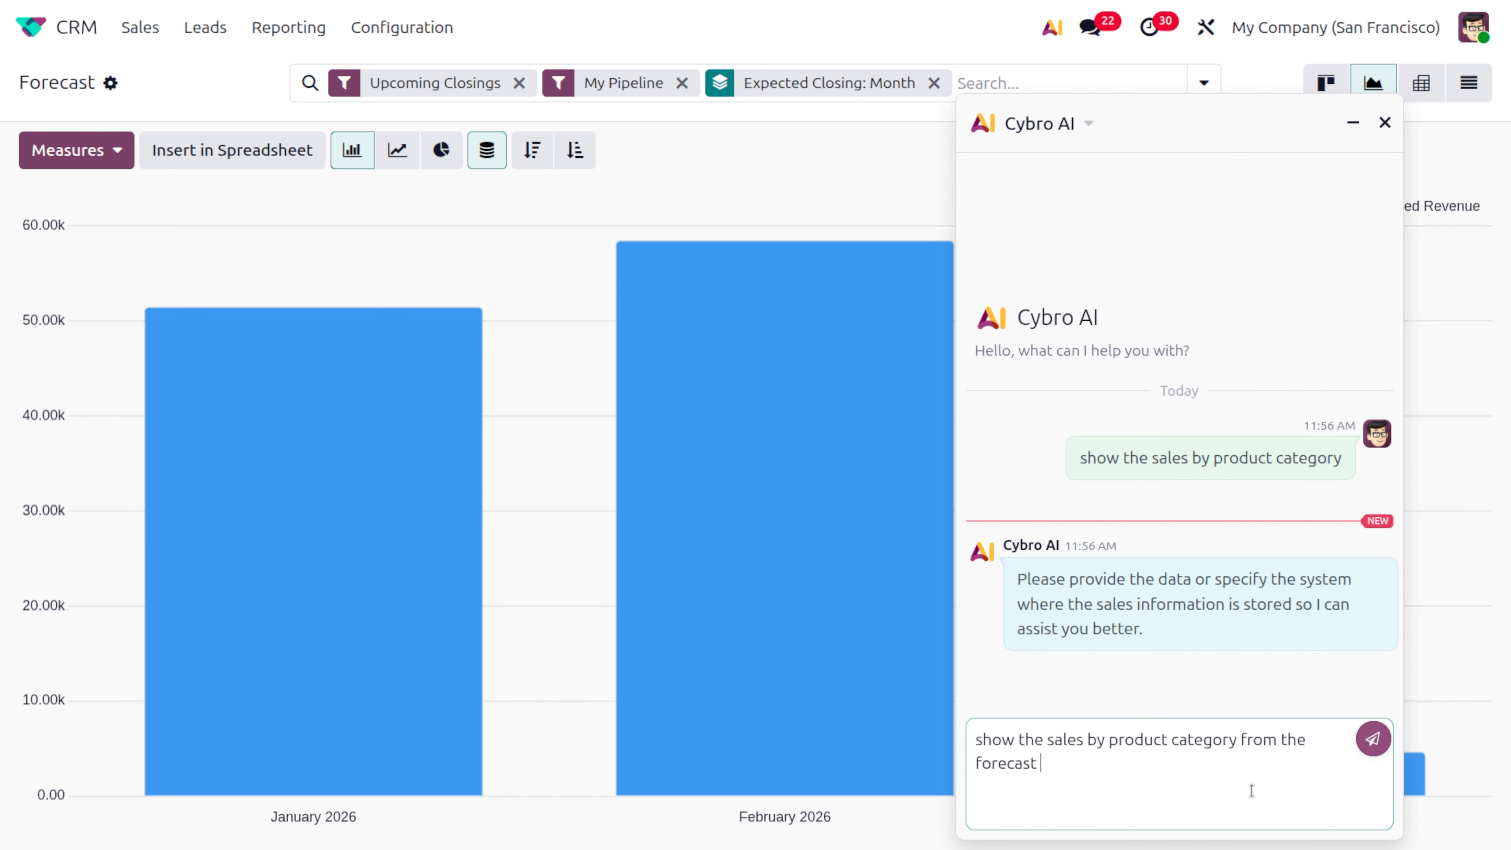
type("report")
key("Return")
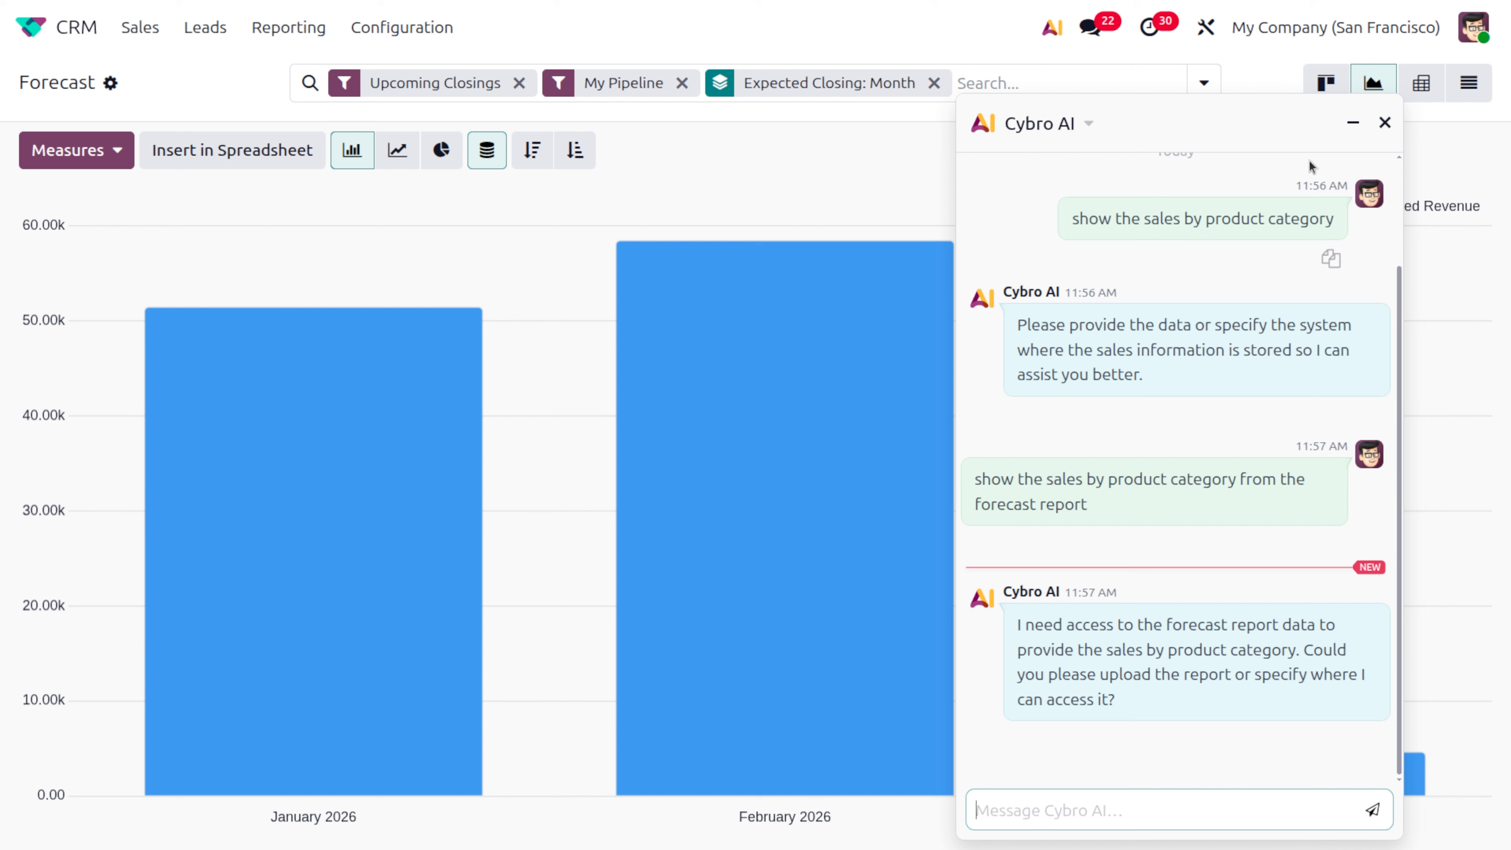
left_click(1385, 122)
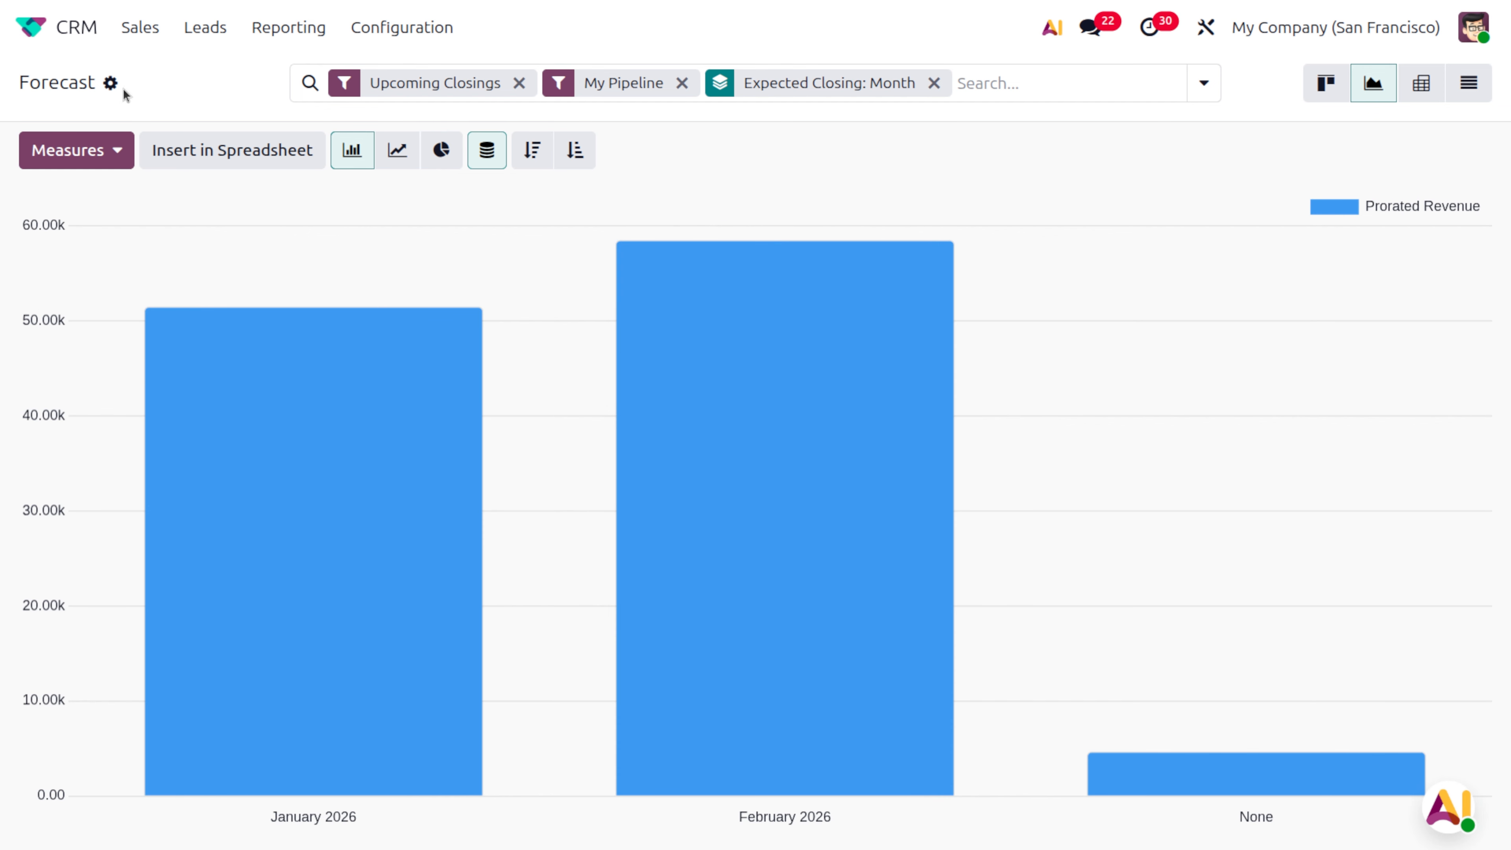
Link the Forecast menu into a new blank dashboard named "forecast" in the CRM dashboard group
left_click(111, 83)
mouse_move(175, 125)
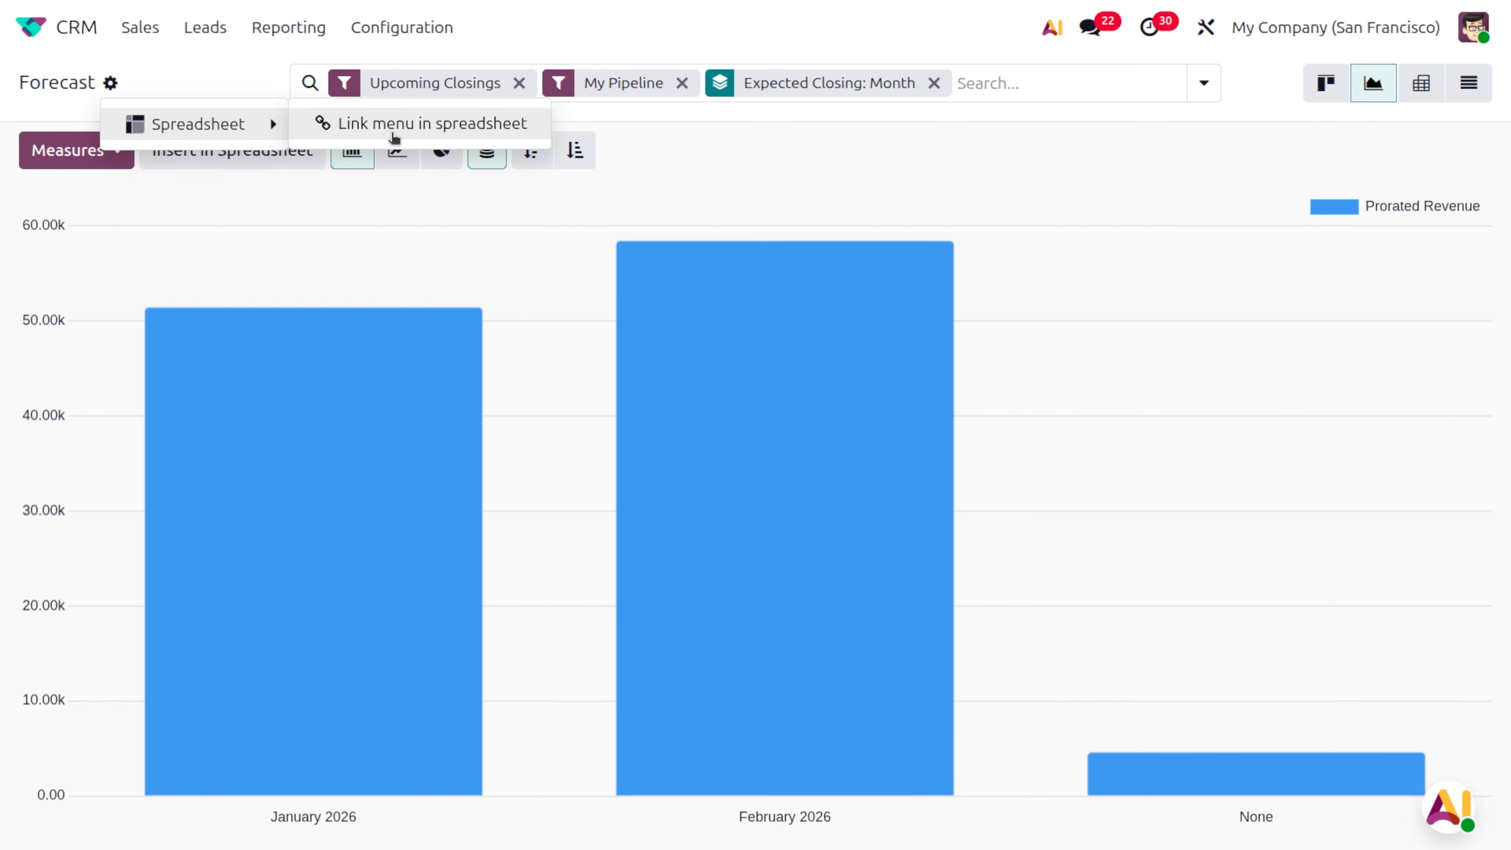
left_click(394, 137)
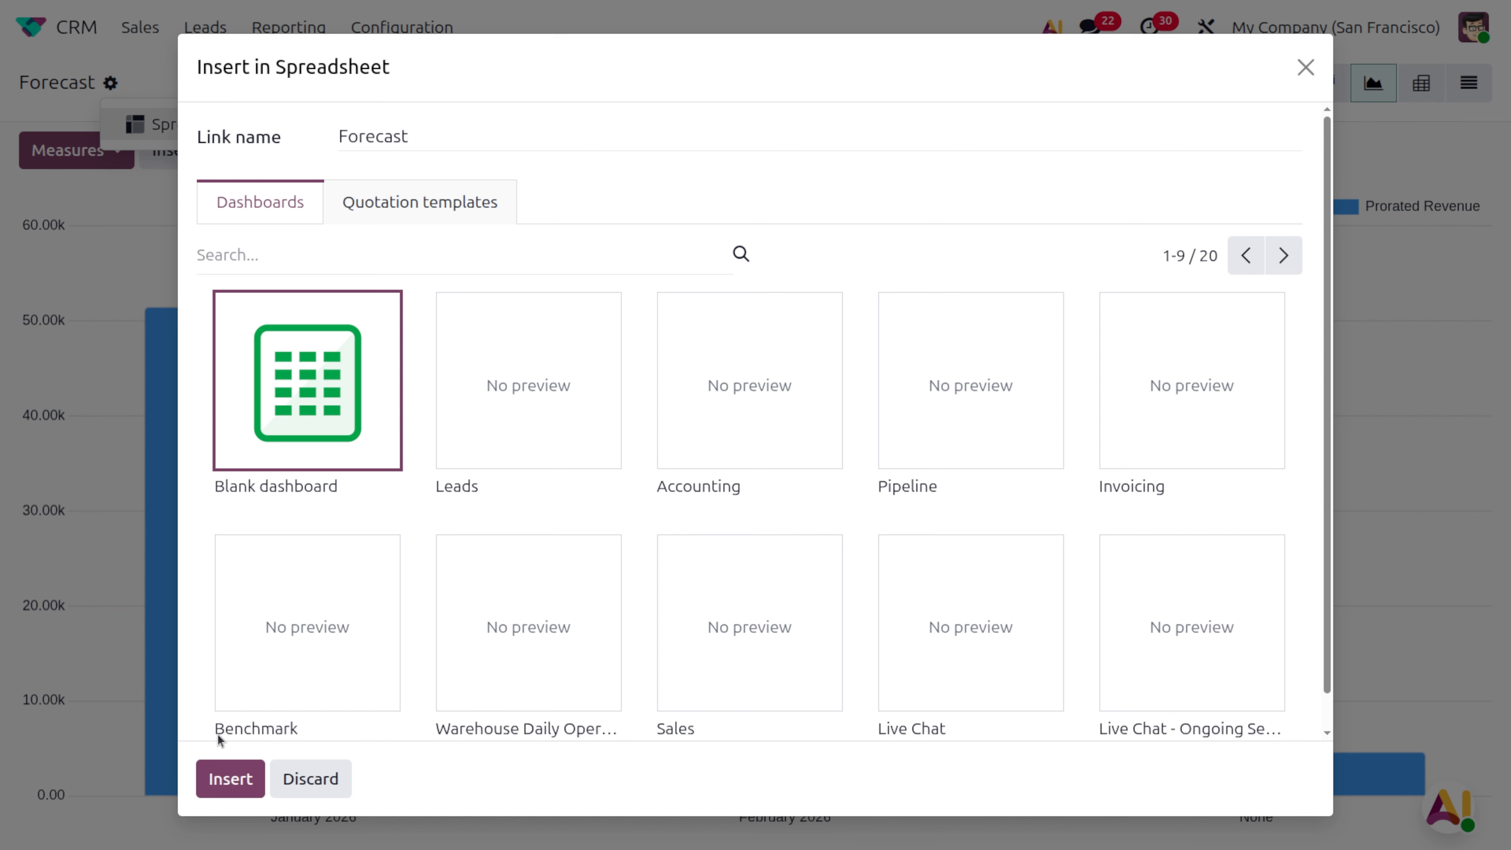
left_click(238, 779)
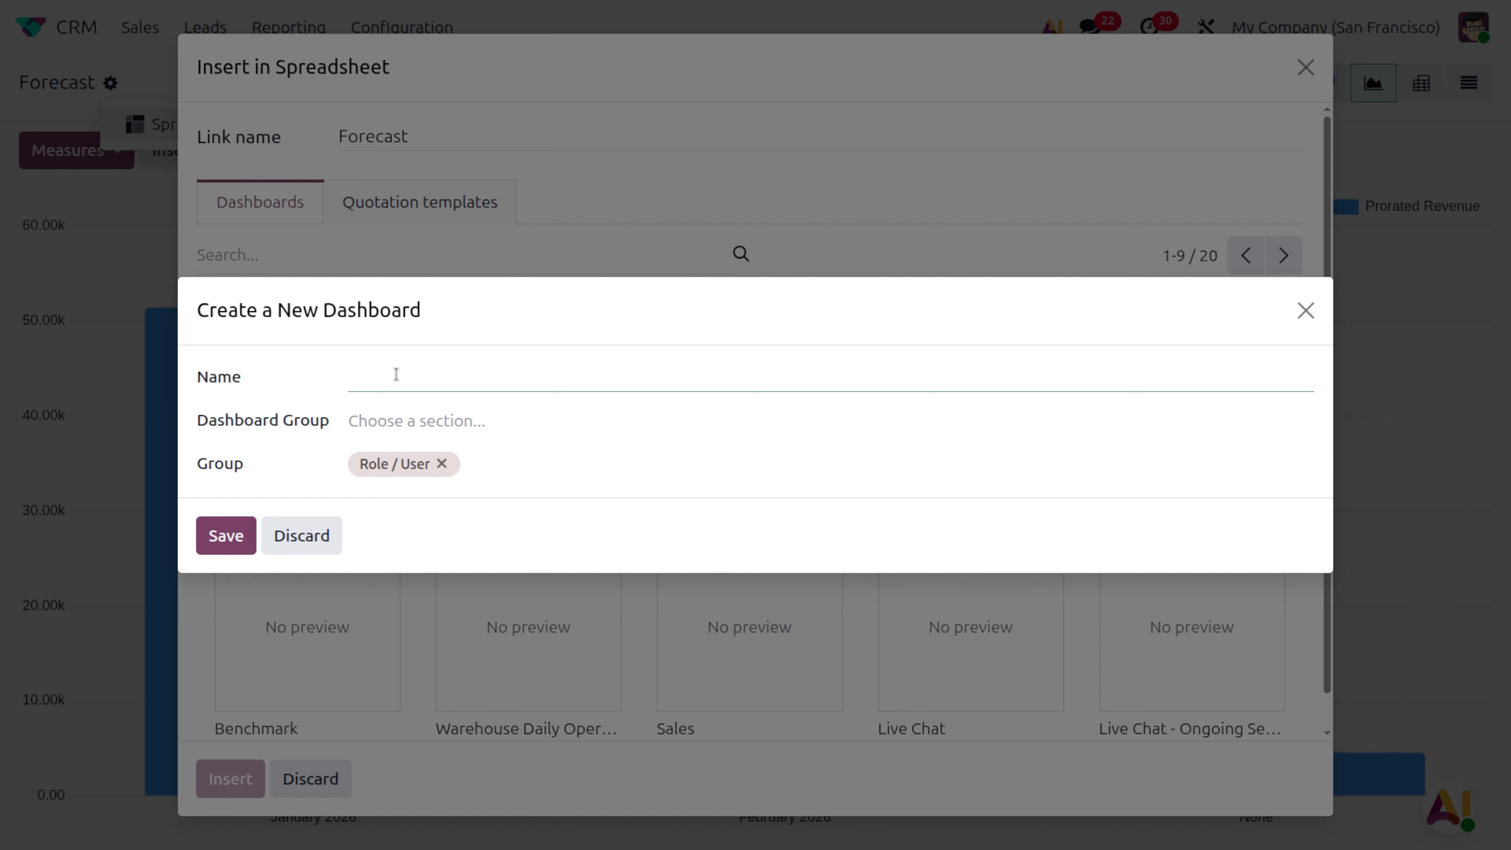
type("forecast")
left_click(227, 535)
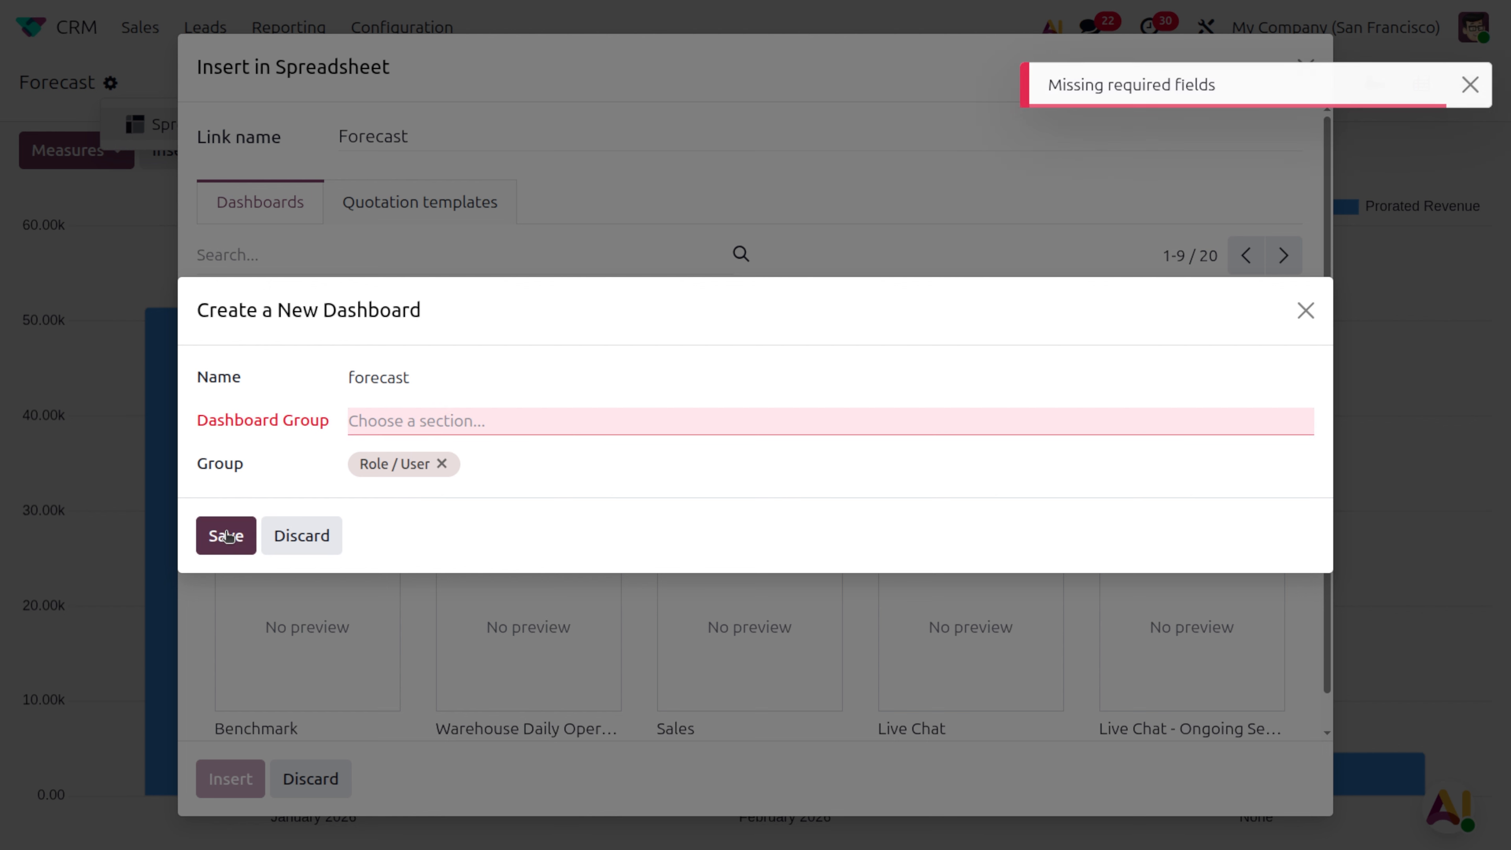
left_click(470, 419)
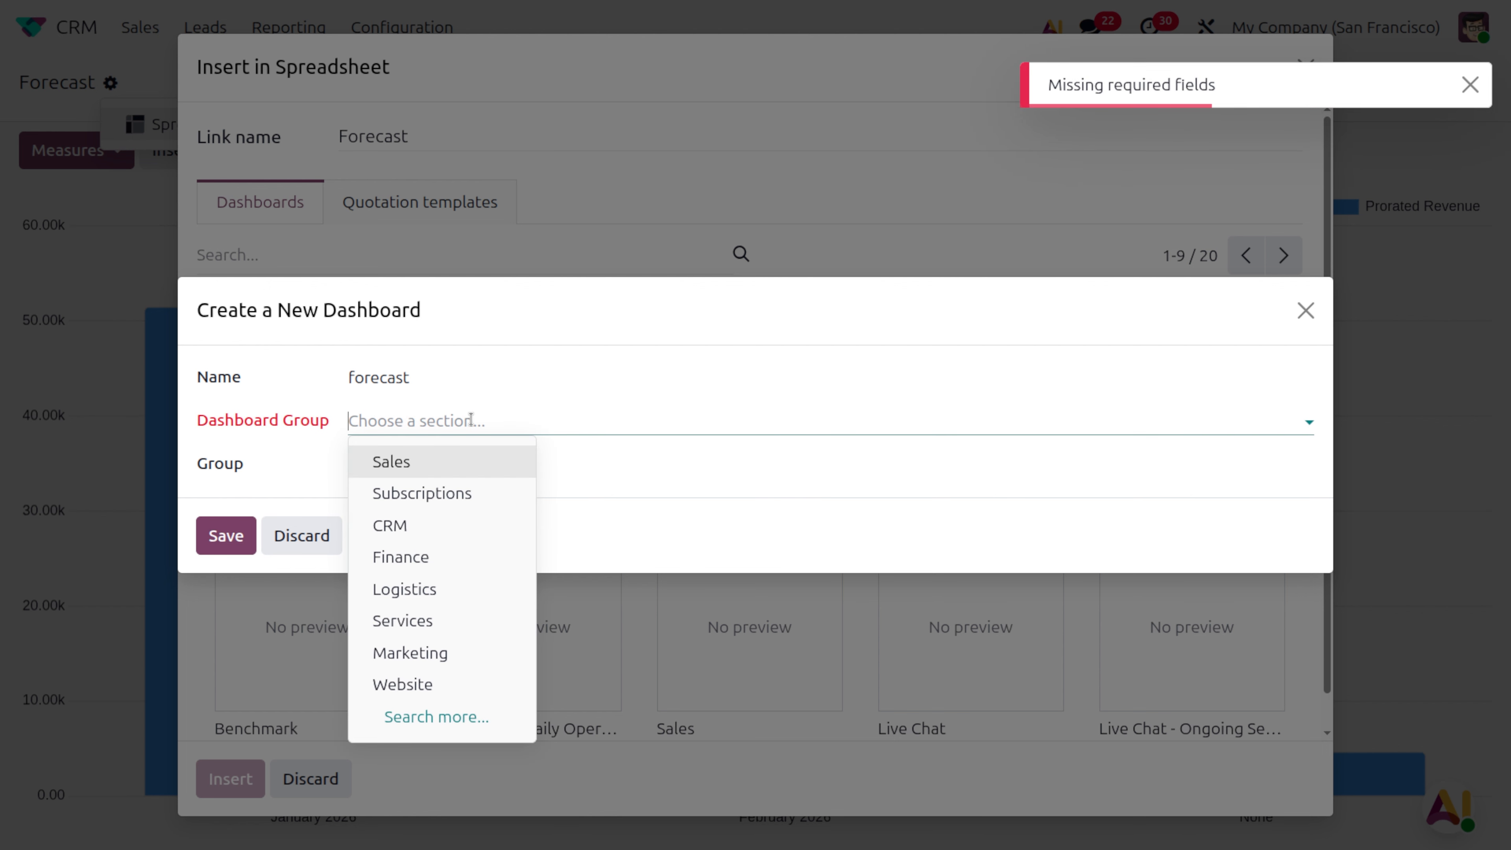
left_click(484, 525)
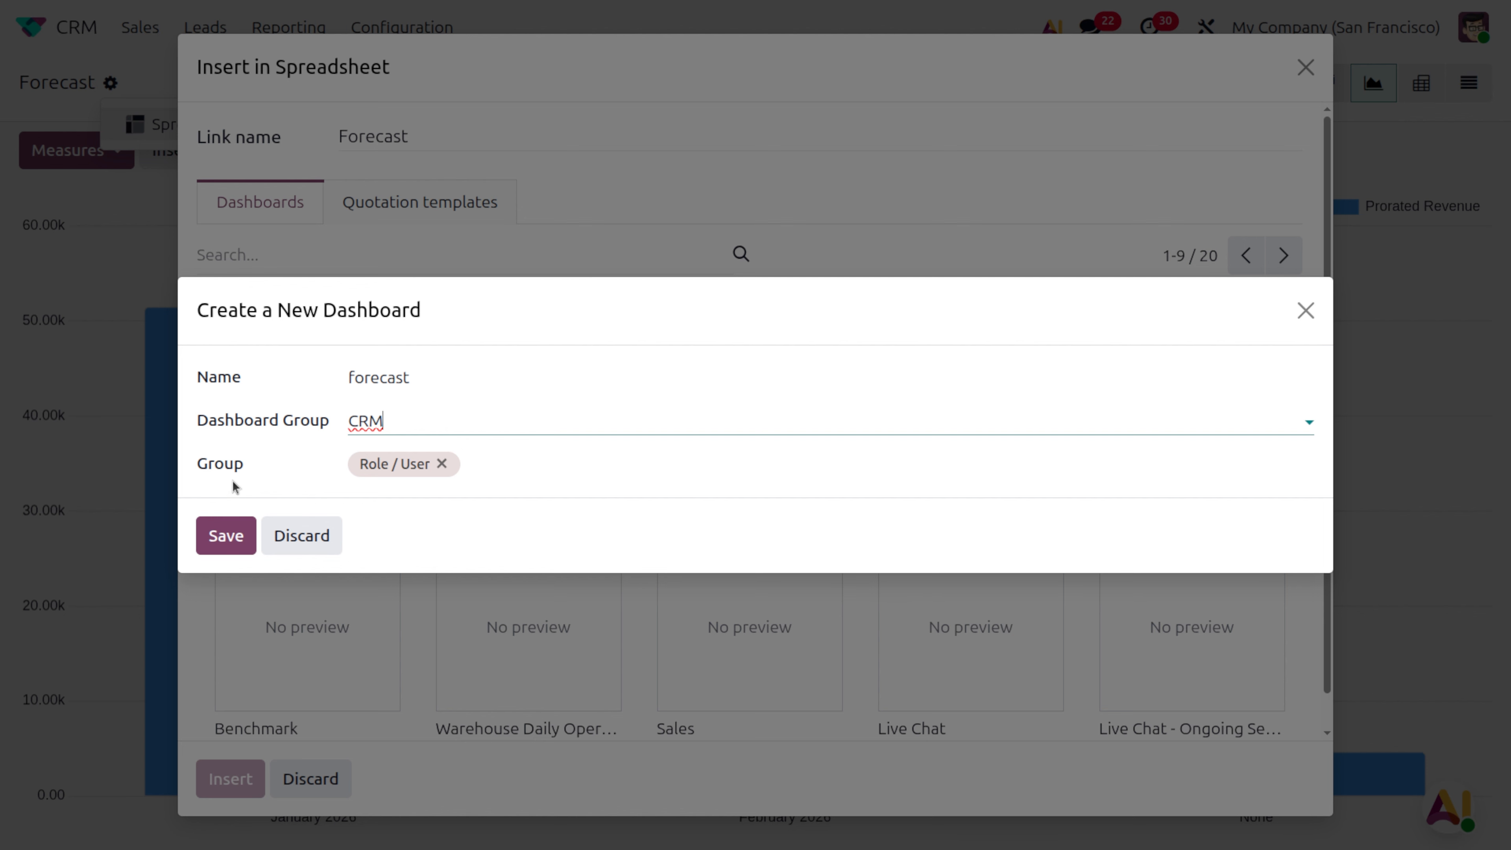
left_click(248, 528)
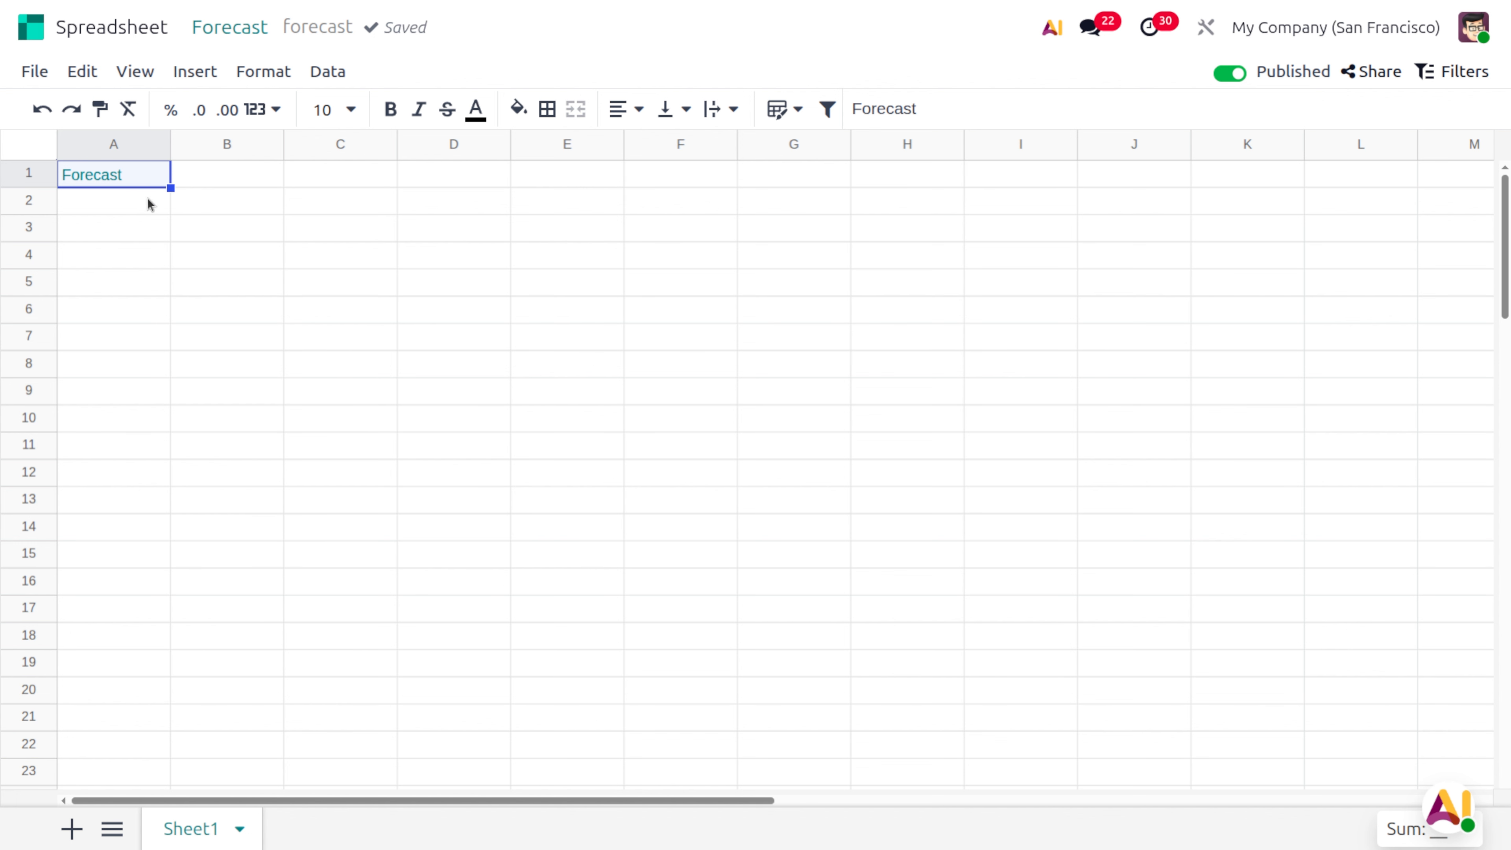
Return to the CRM pipeline and inspect the "Quote for 12 Tables" and "Devis pour 150 tapis" opportunities
left_click(143, 30)
type("crm")
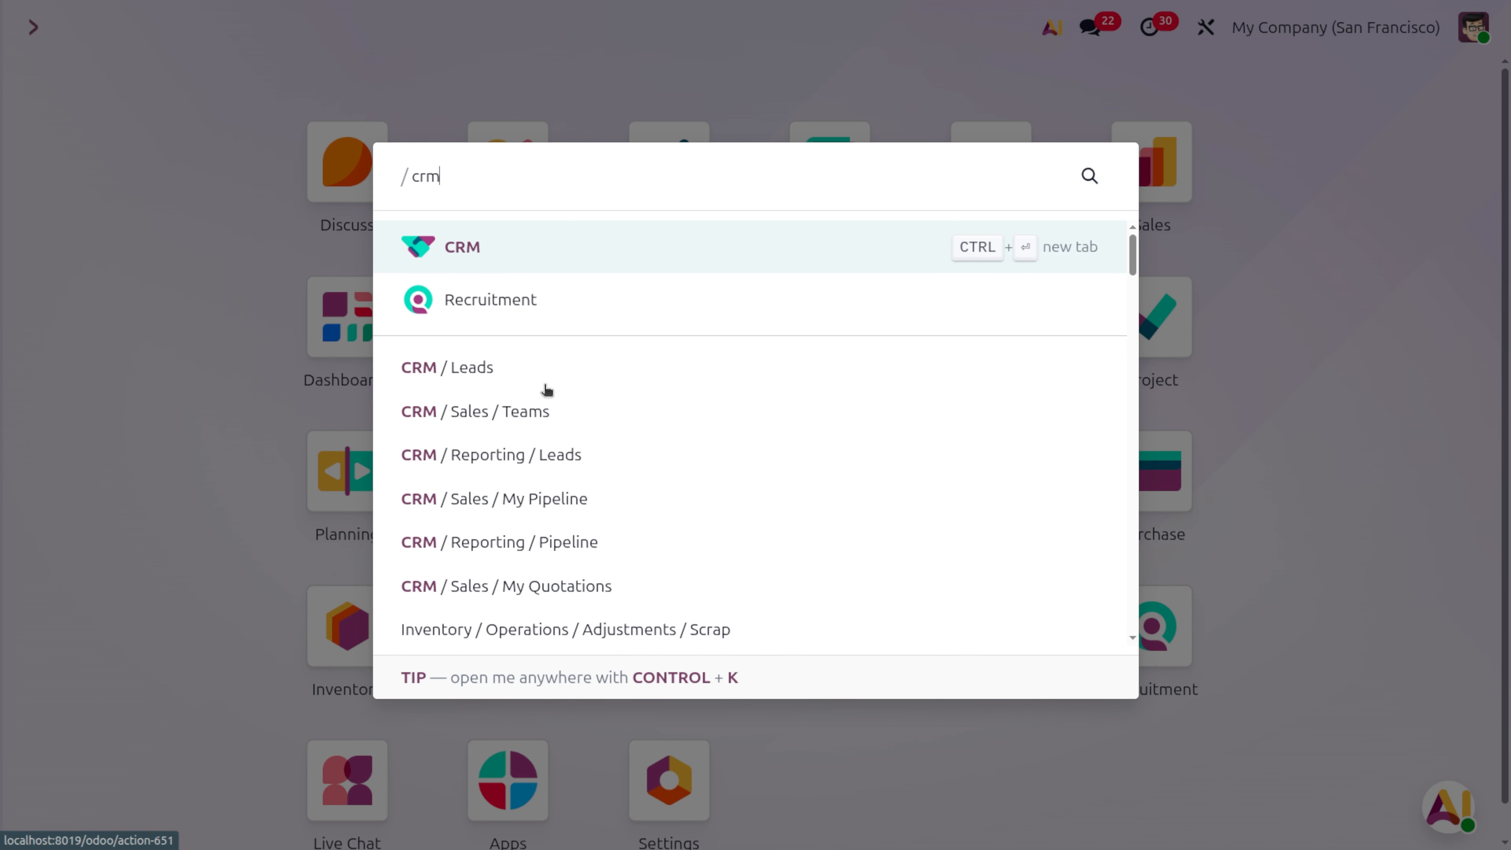
key("Return")
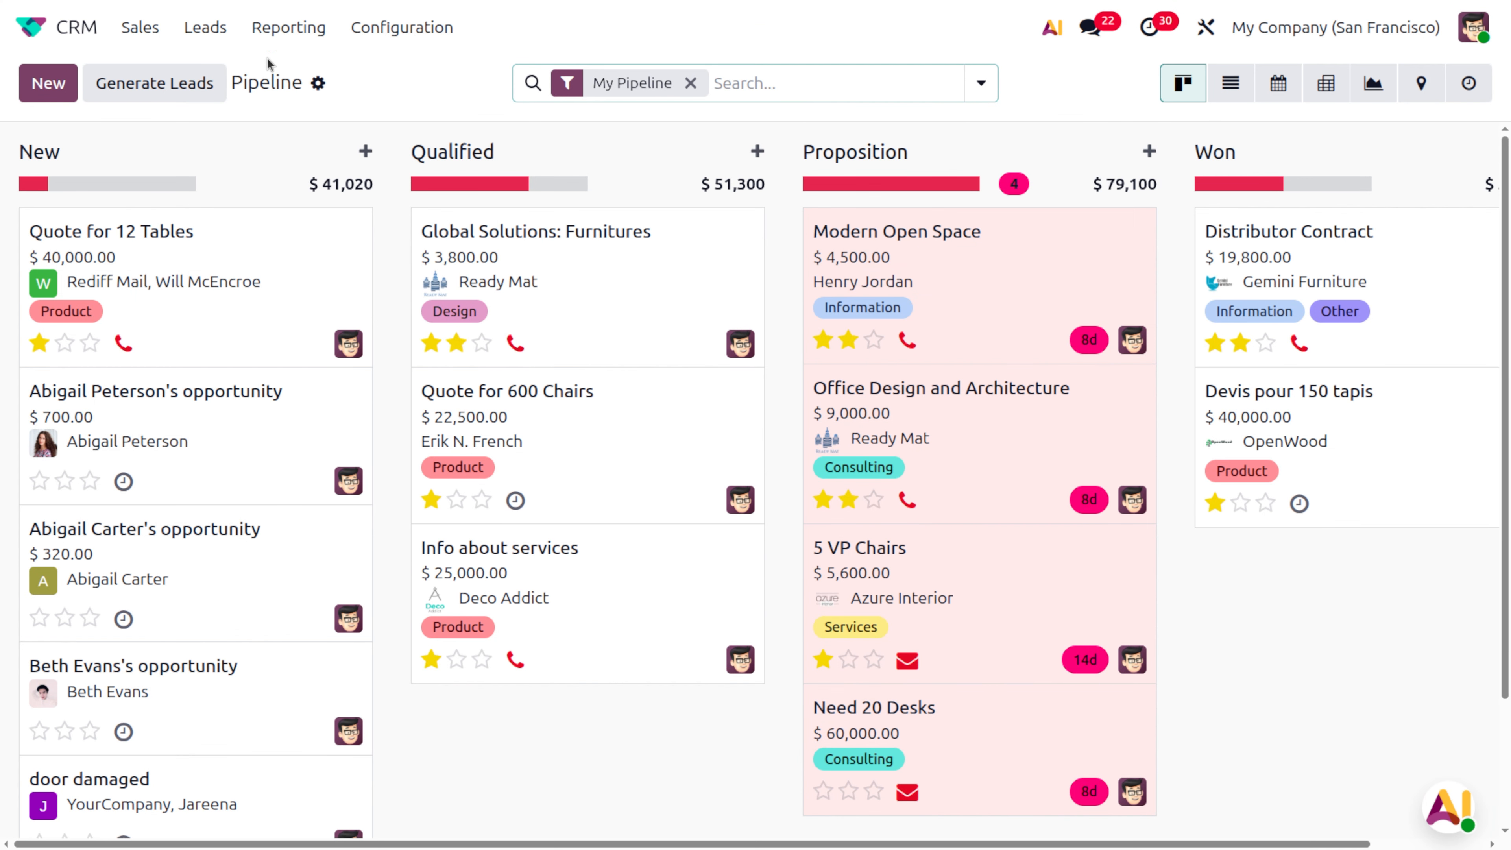
left_click(272, 233)
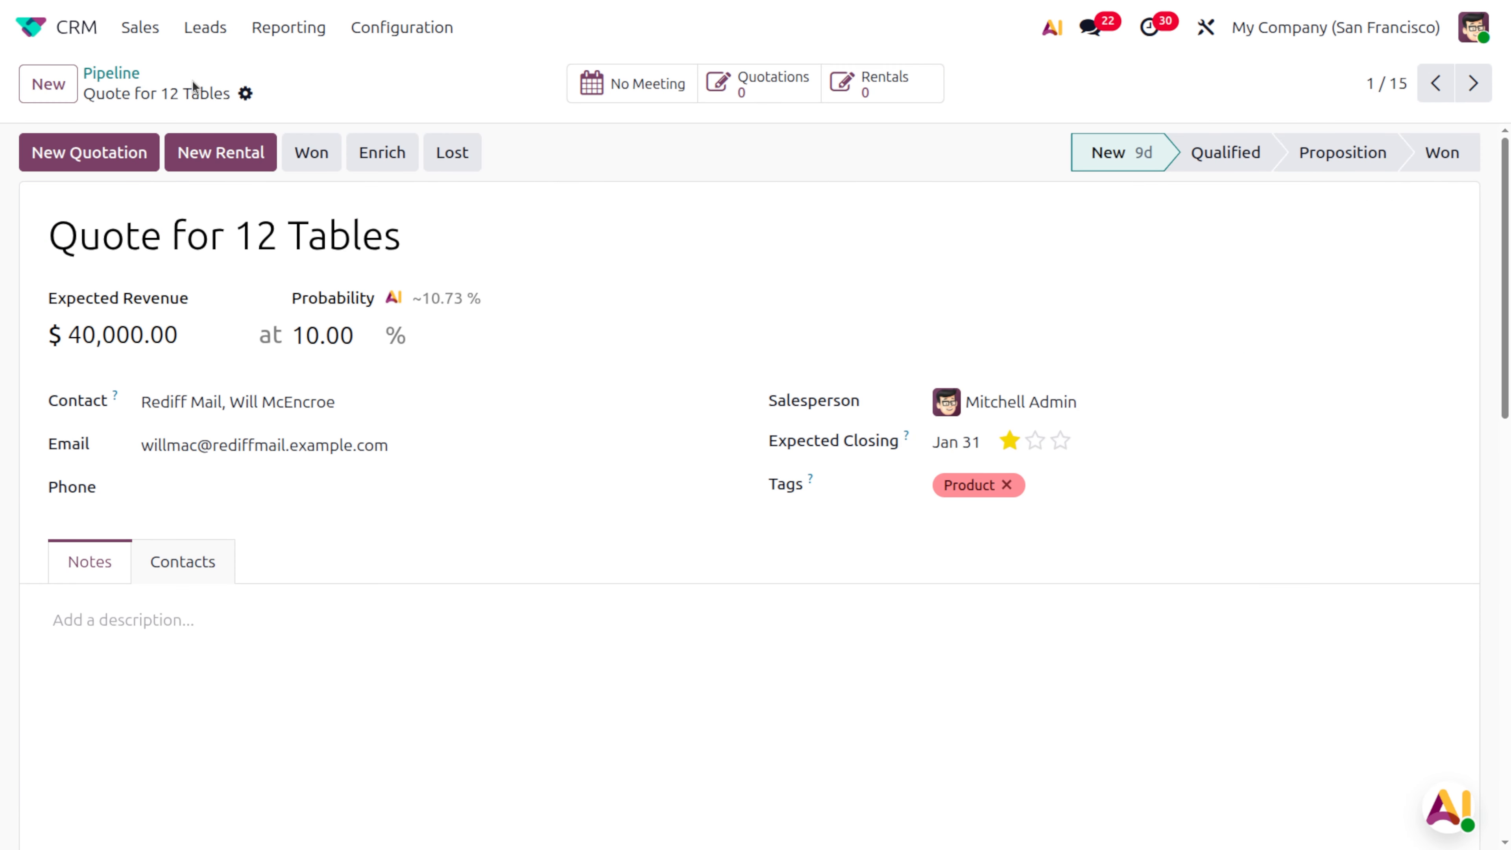
left_click(110, 73)
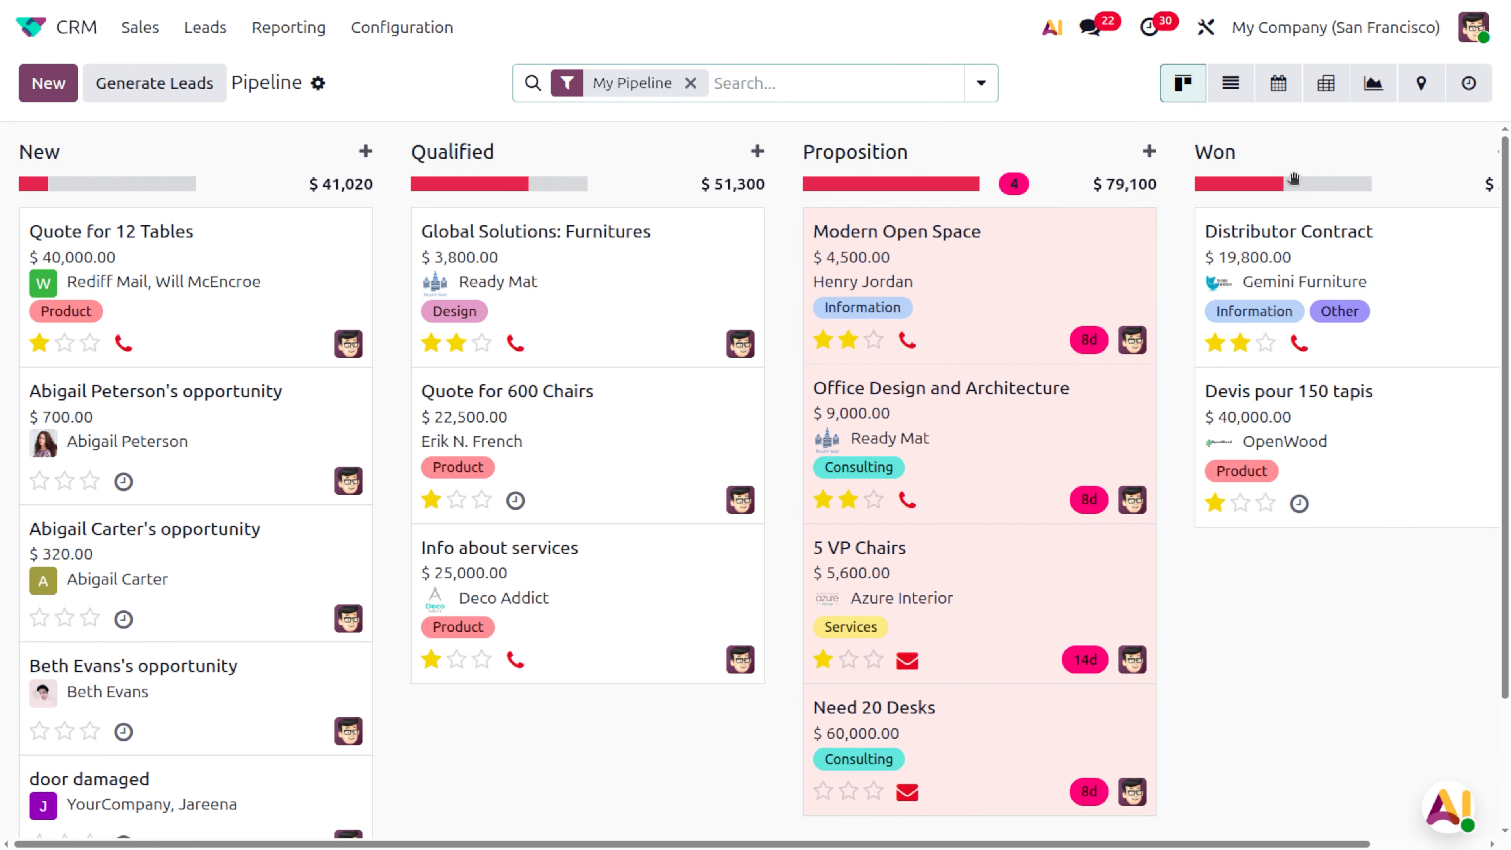
left_click(1398, 446)
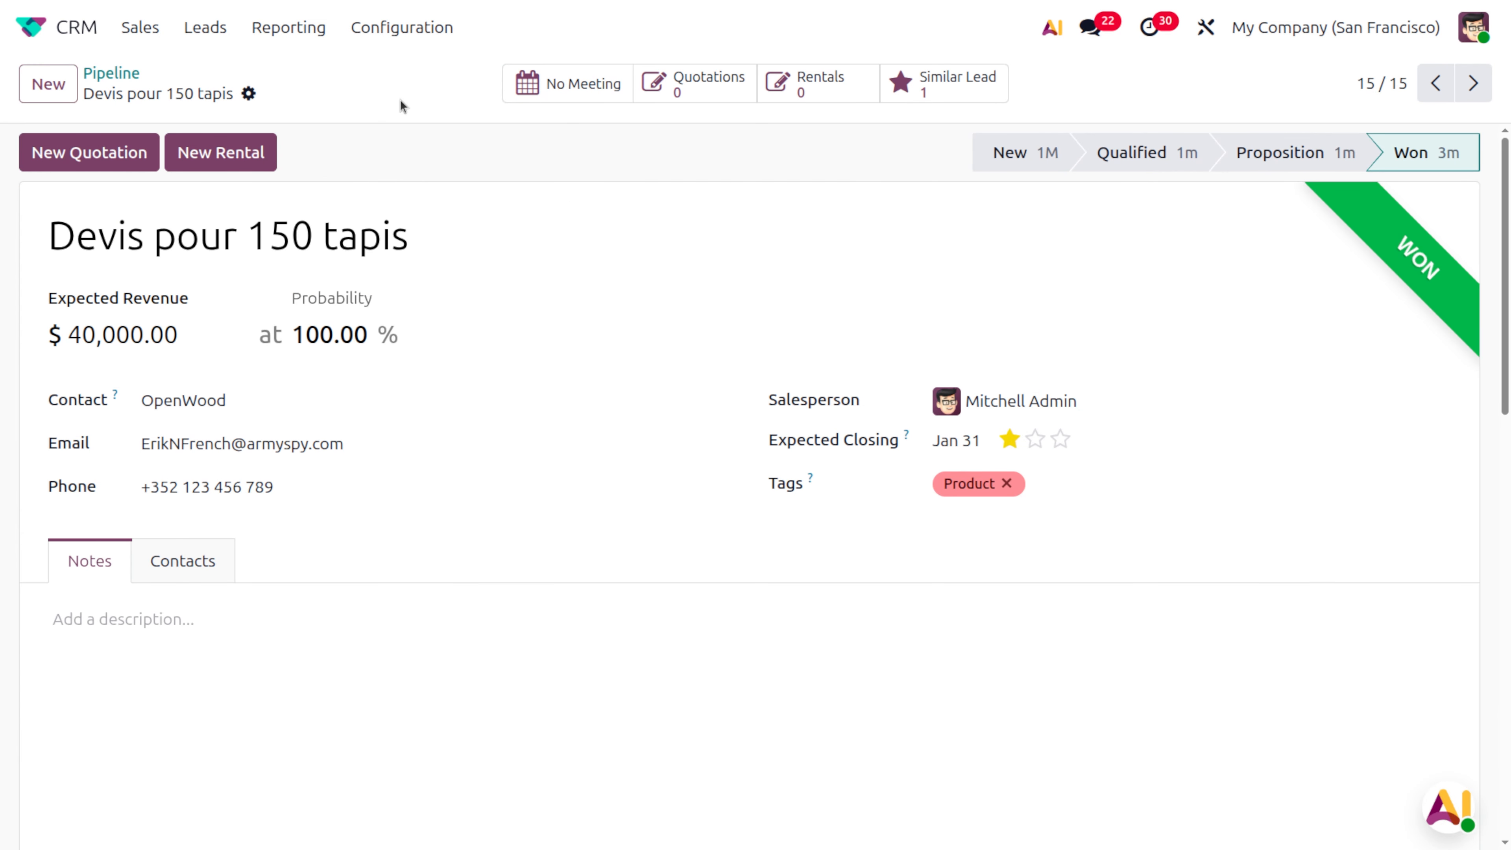
Open the CRM Forecast report and ask Cybro AI "which product is my best selling product"
left_click(281, 35)
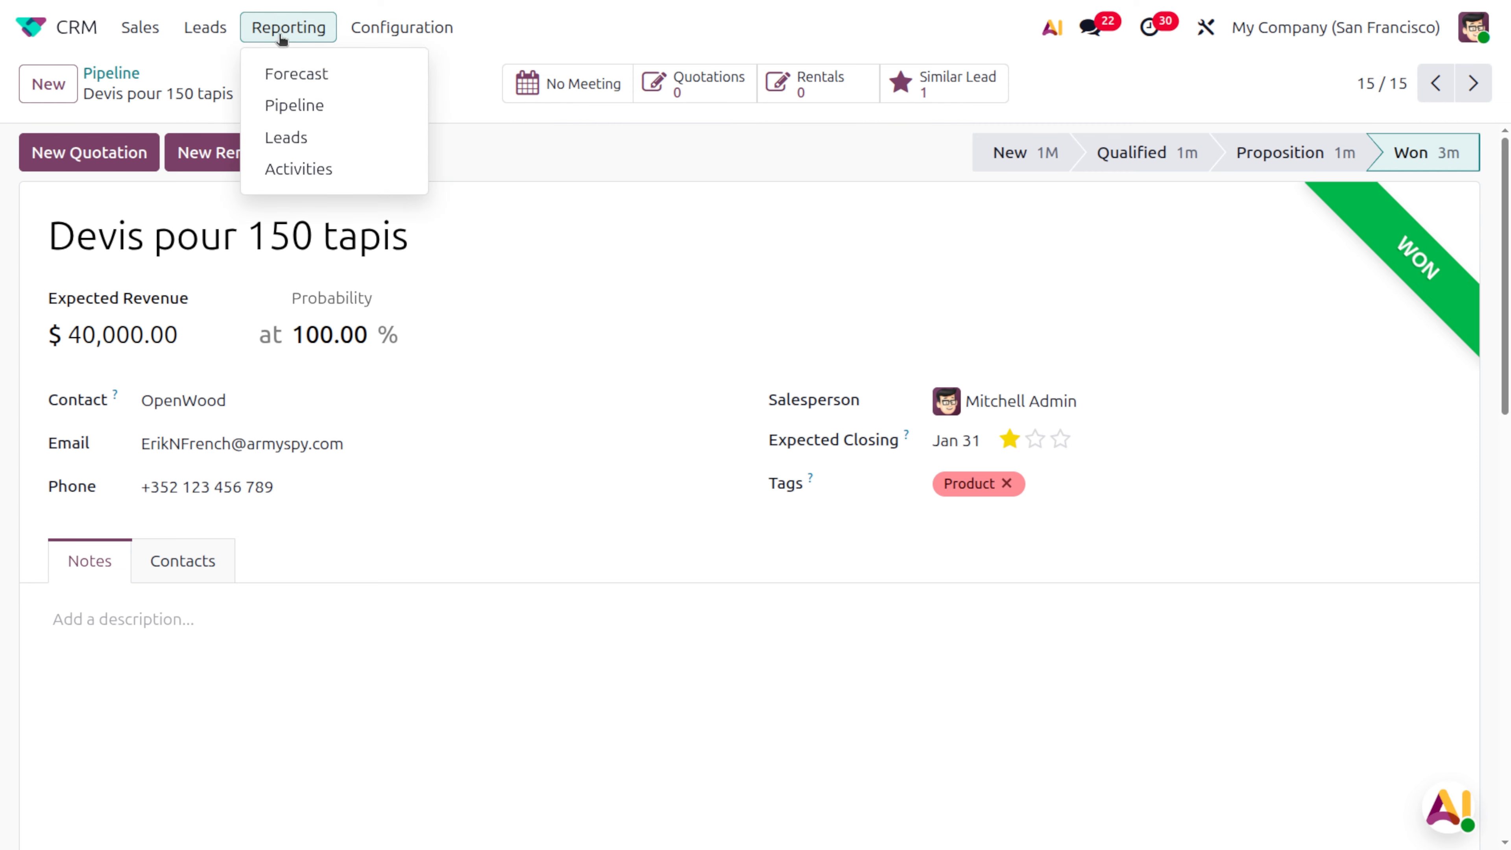
left_click(296, 77)
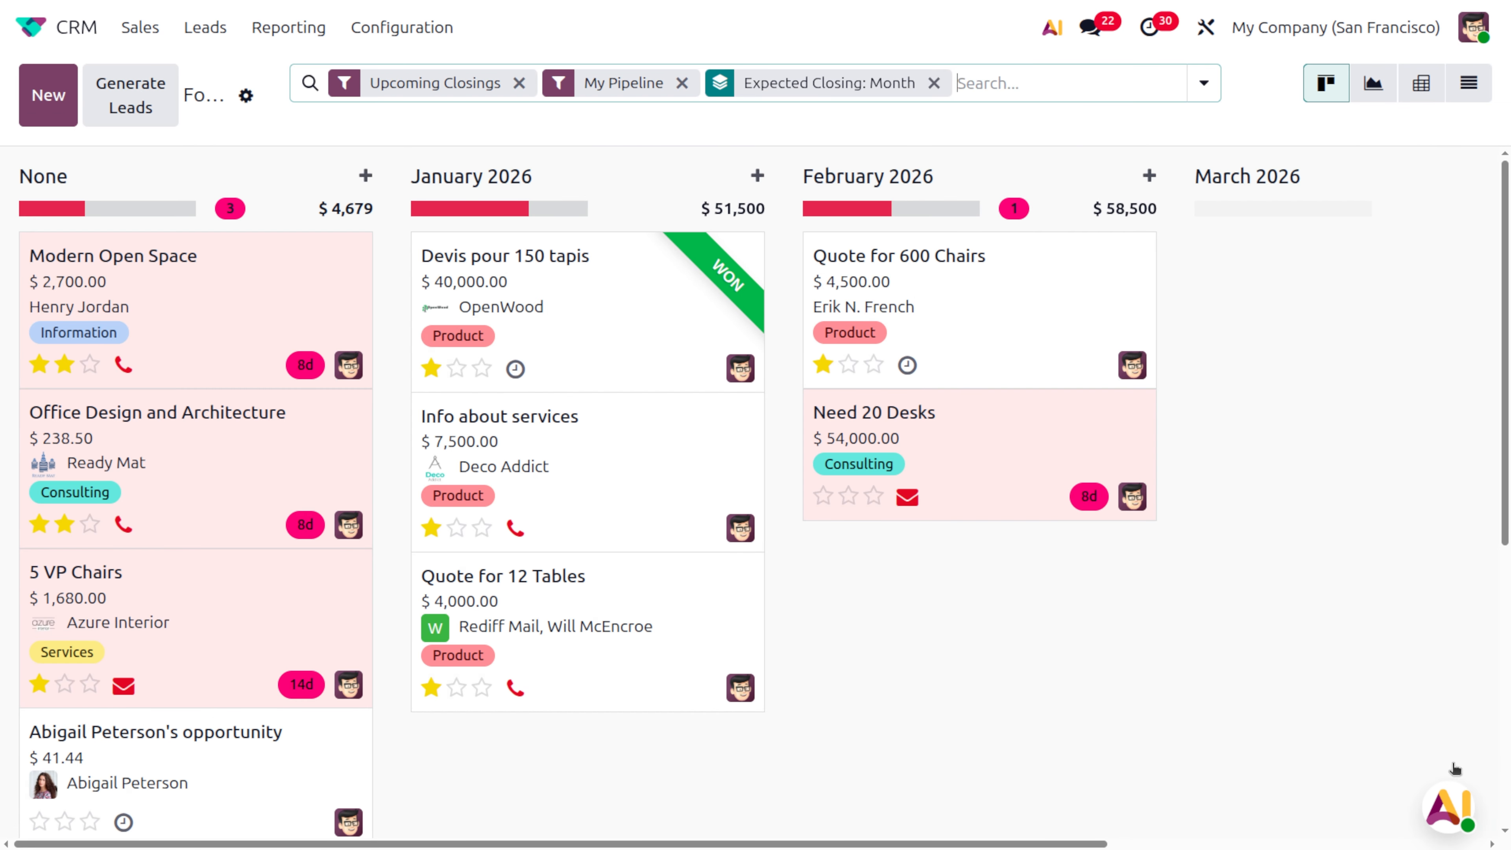
left_click(1450, 803)
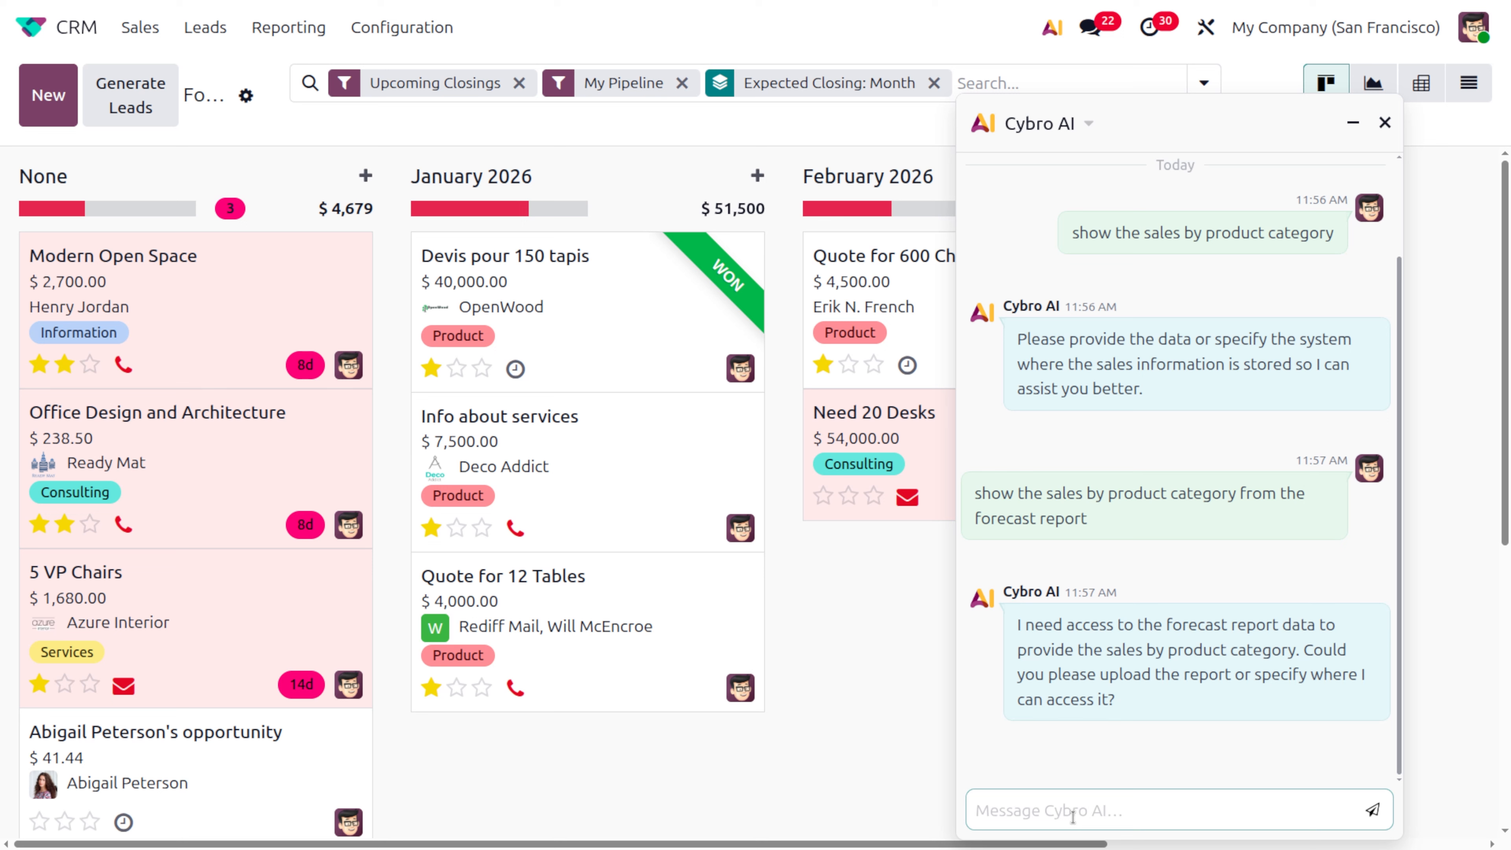
type("whic")
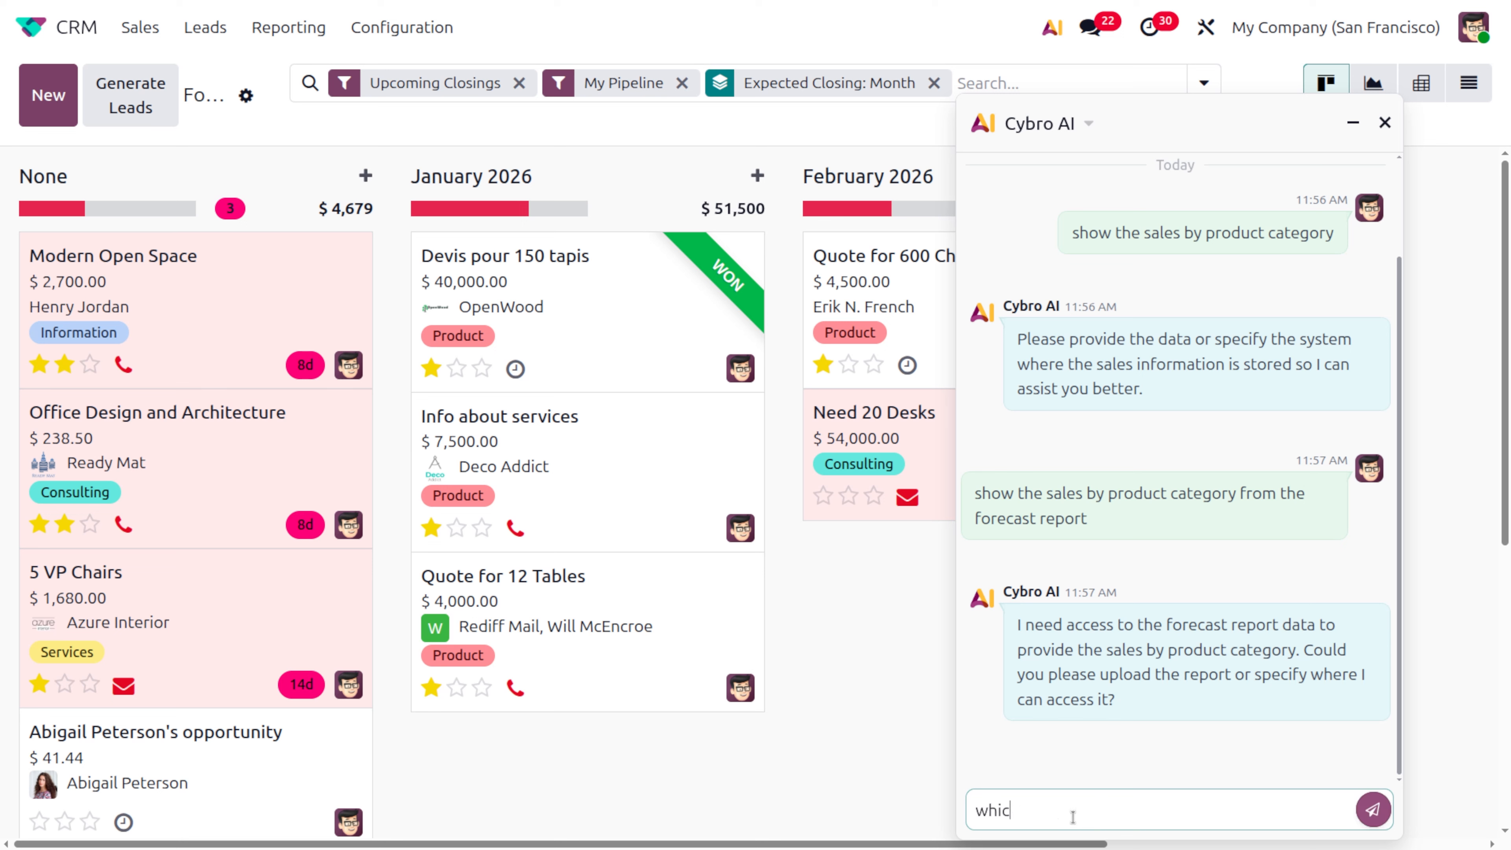
type("h product is my best selling product")
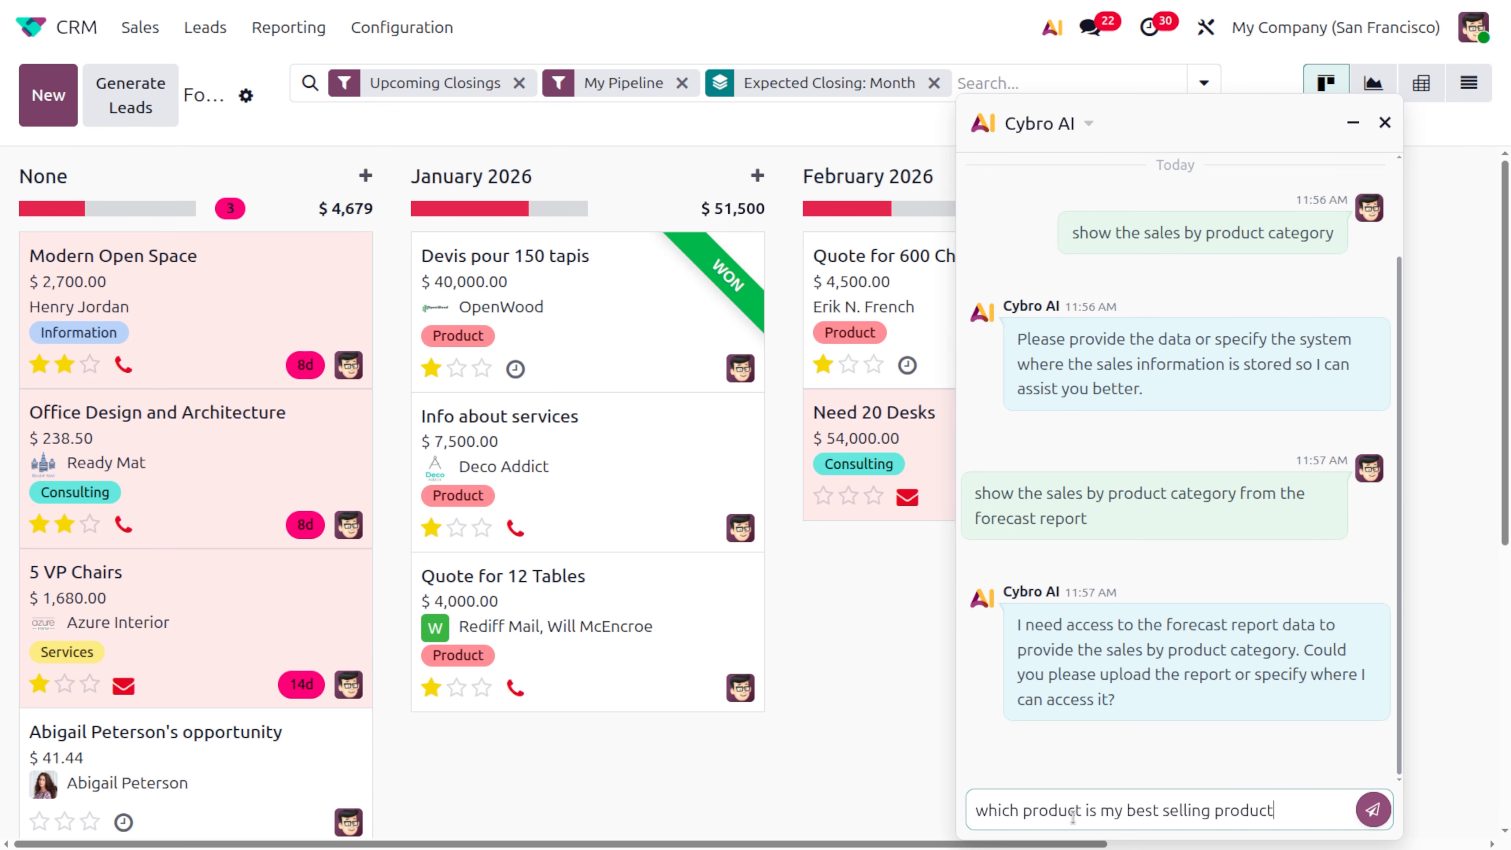
key("Return")
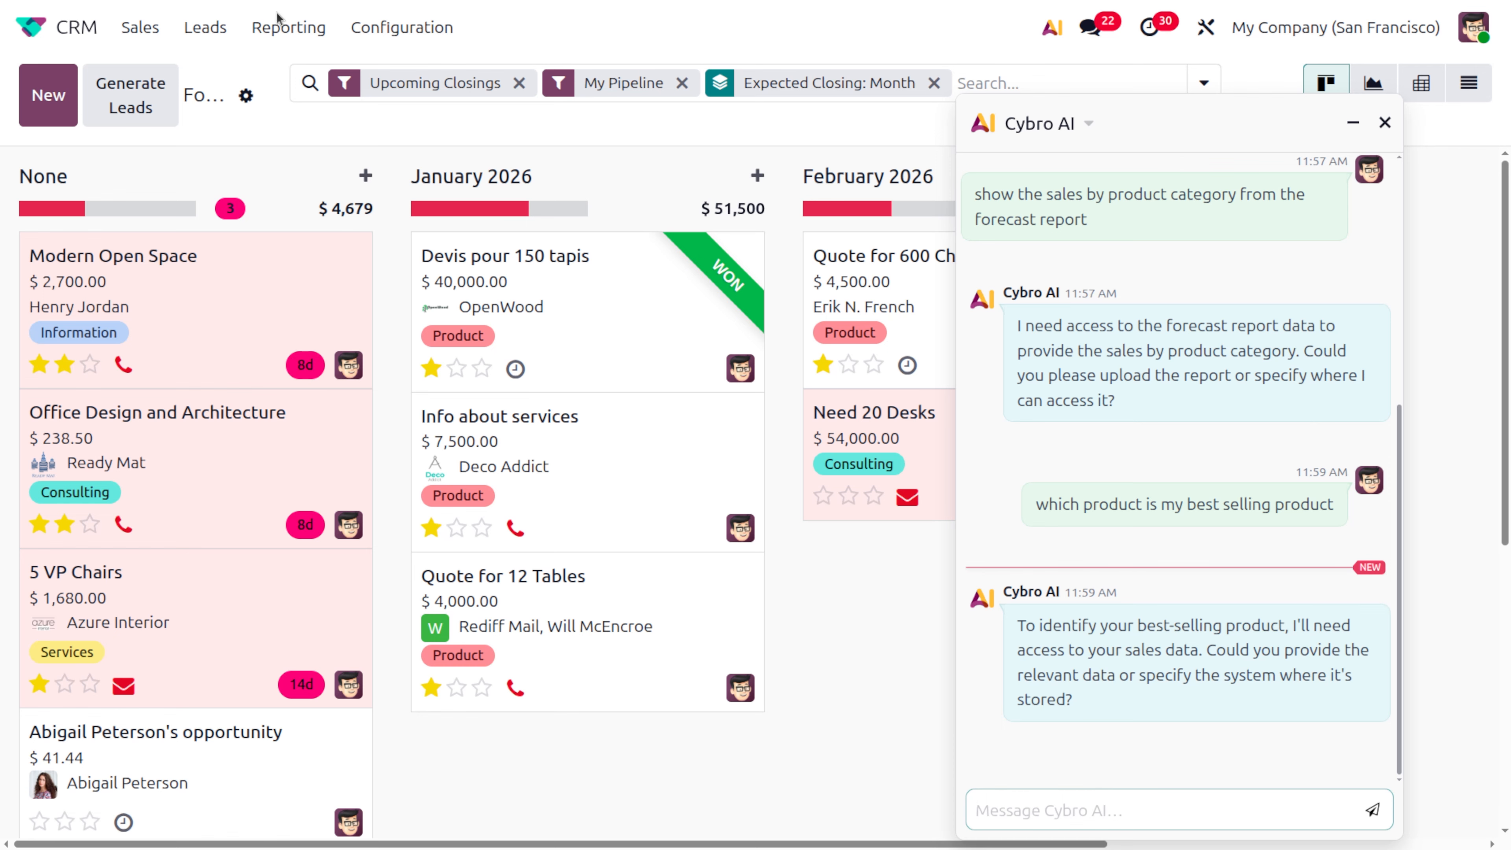
Reopen the Forecast report as a graph and minimise the Cybro AI chat
left_click(287, 24)
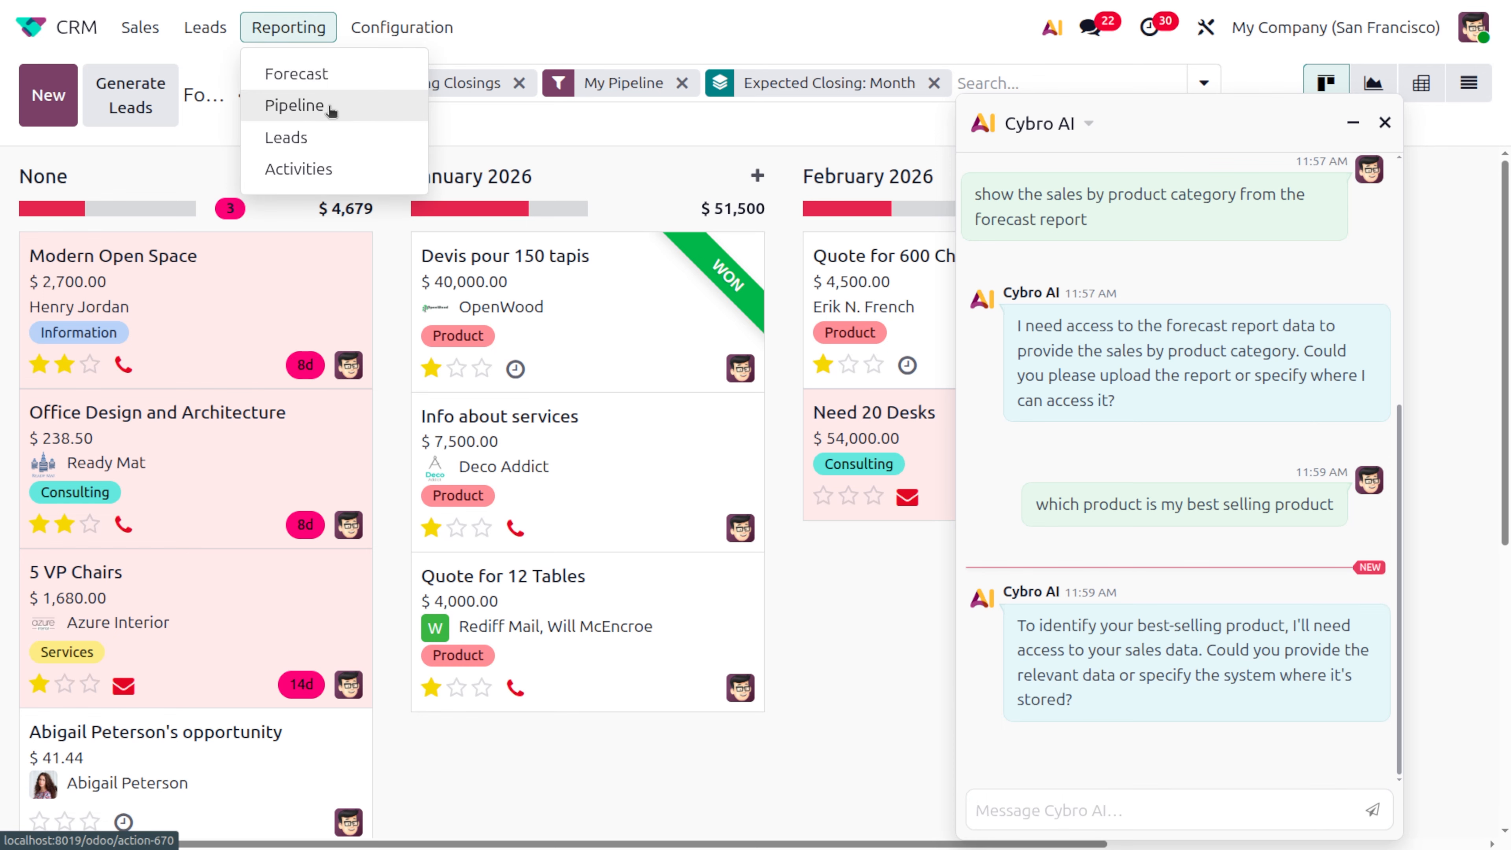
left_click(318, 69)
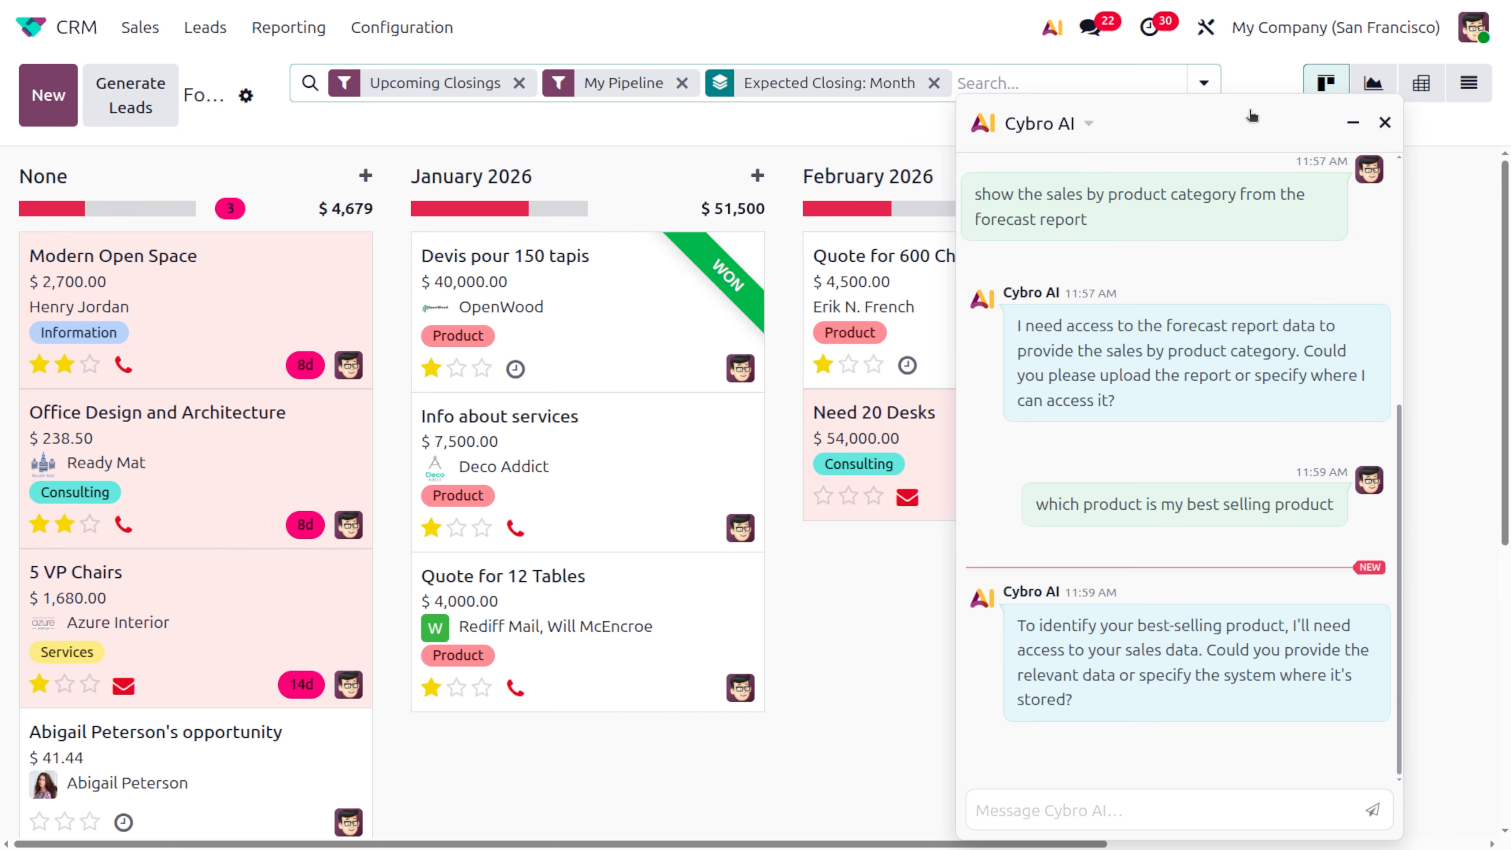
left_click(1374, 82)
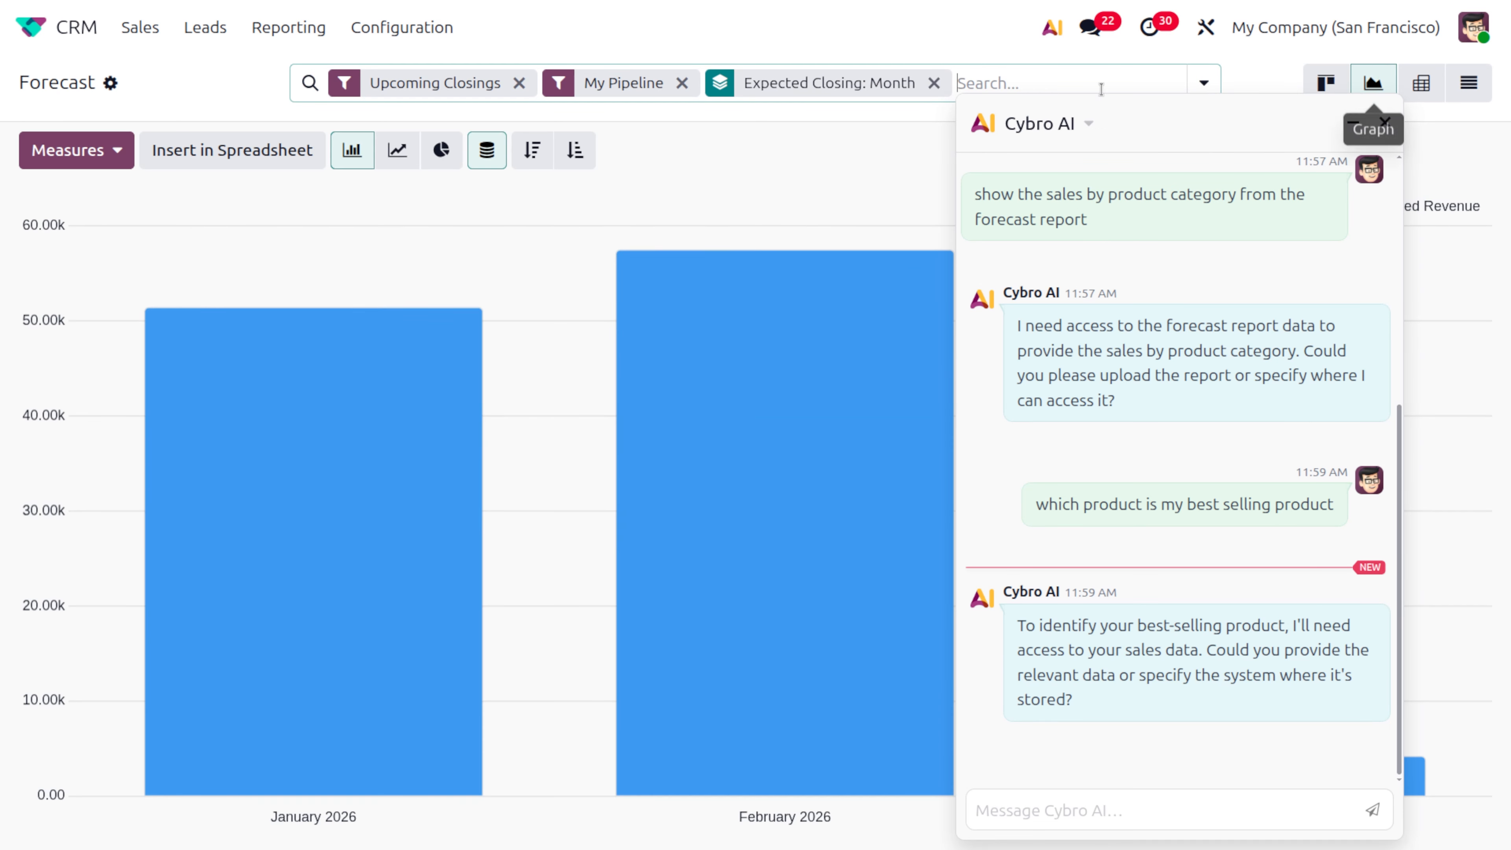
left_click(1352, 122)
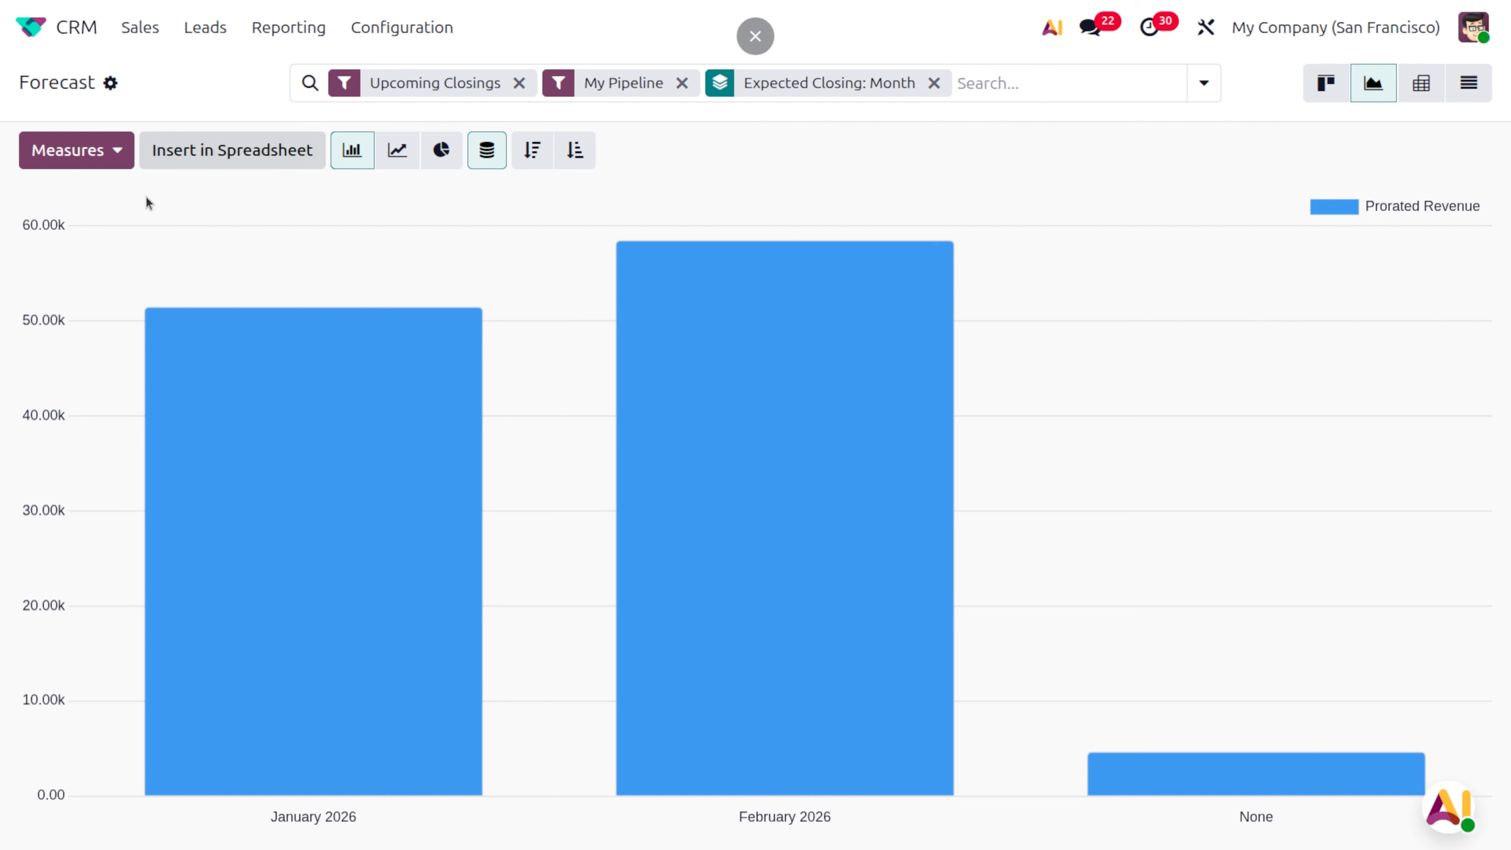
Switch the Forecast report to the pivot view and download the pivot table as a file
left_click(109, 84)
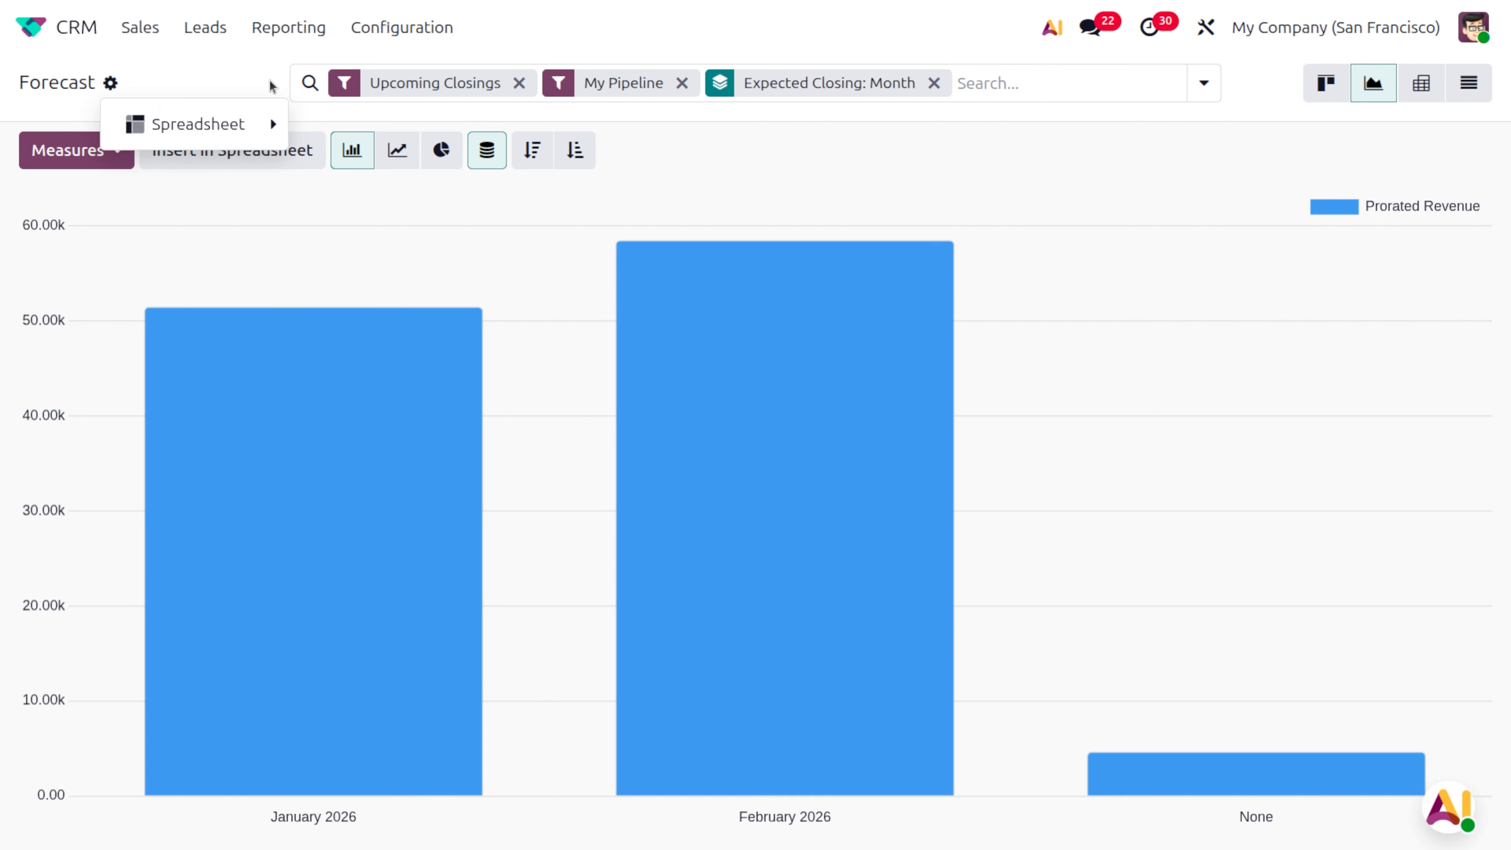
mouse_move(260, 121)
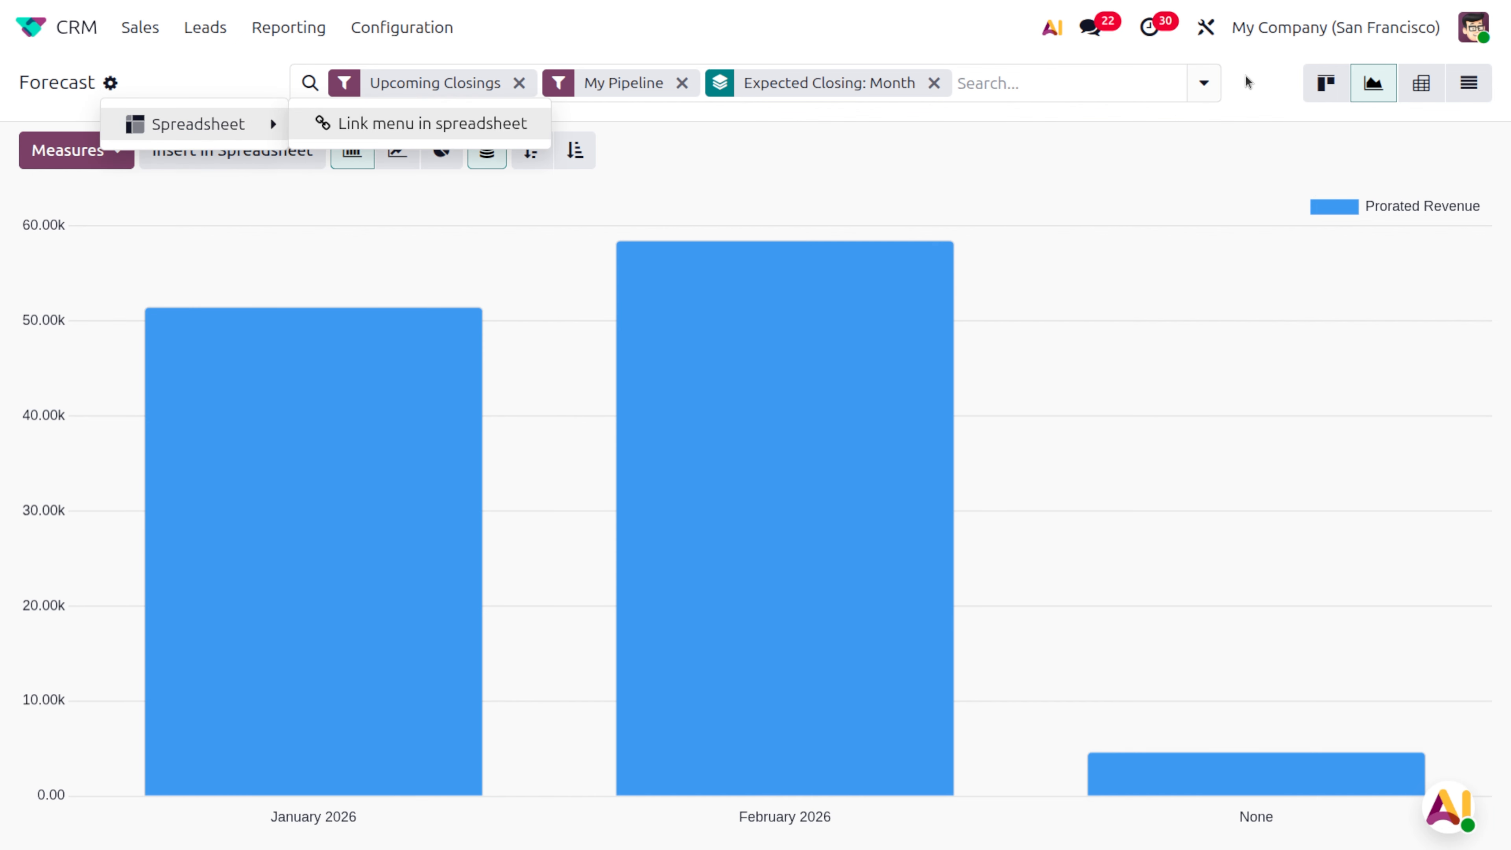
left_click(1424, 85)
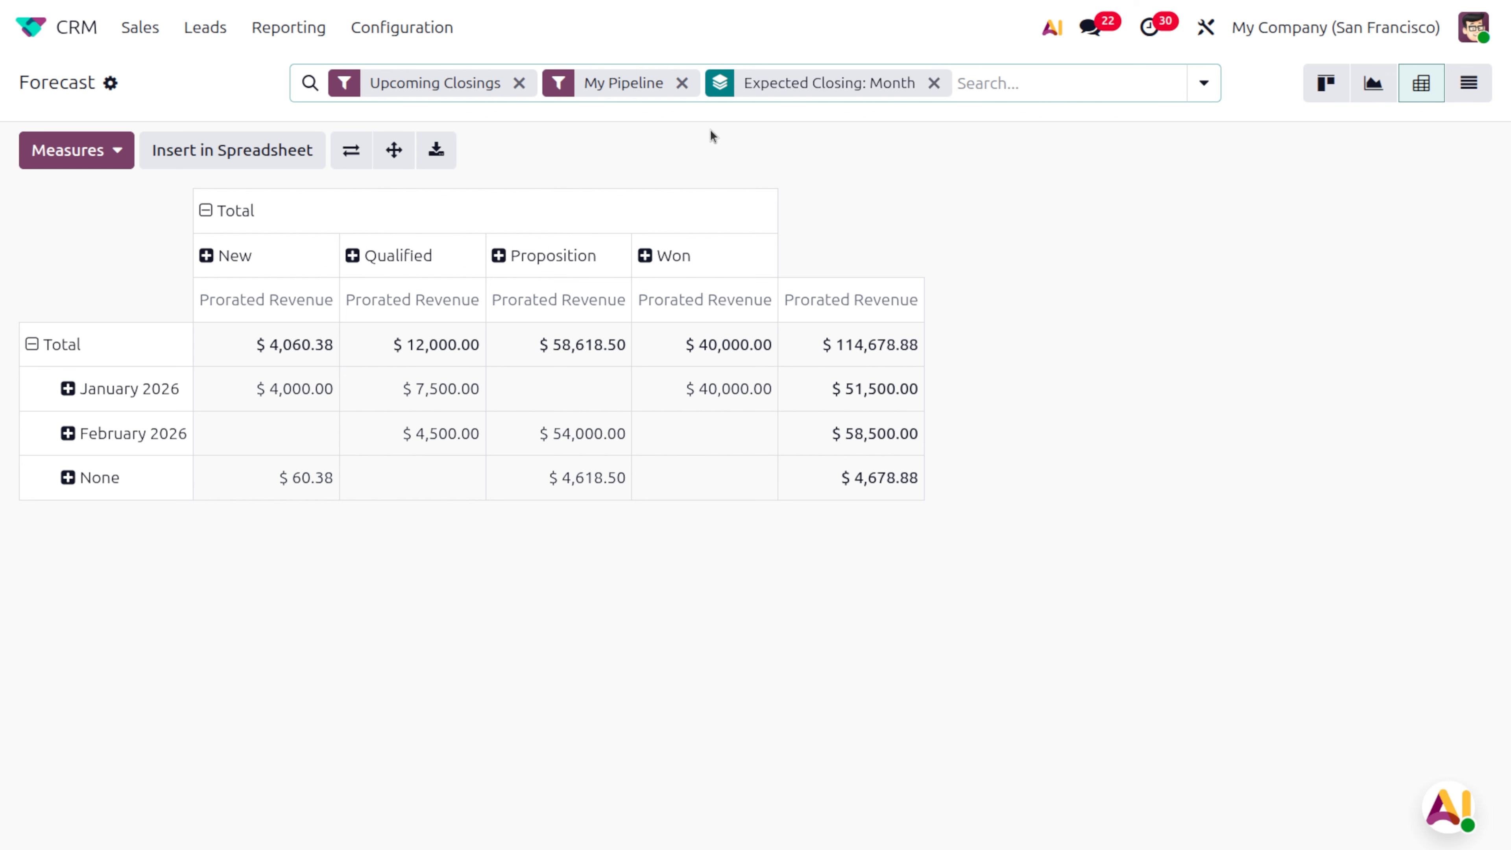
left_click(111, 82)
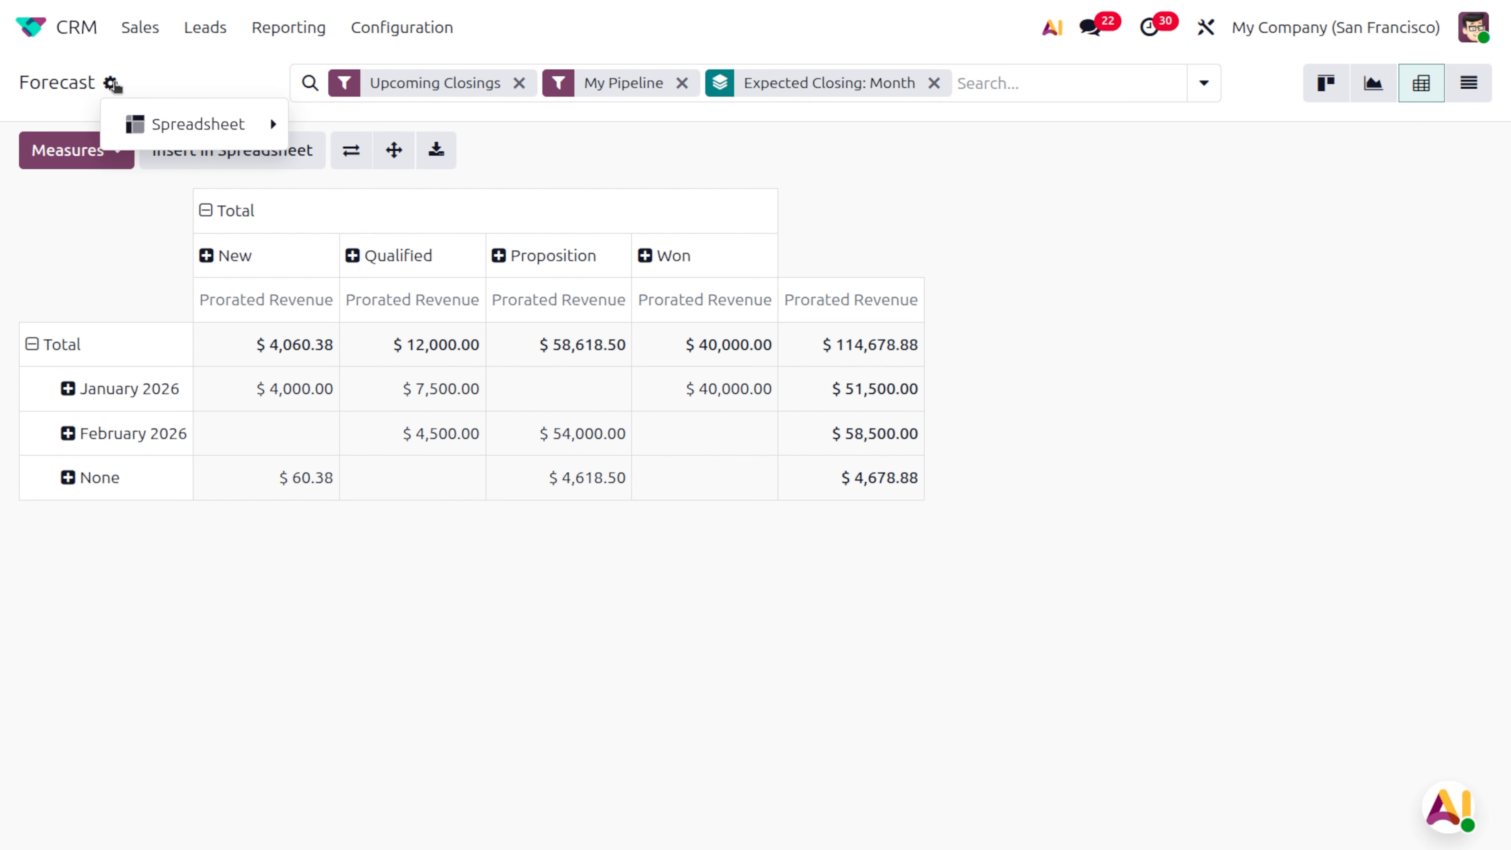
left_click(181, 89)
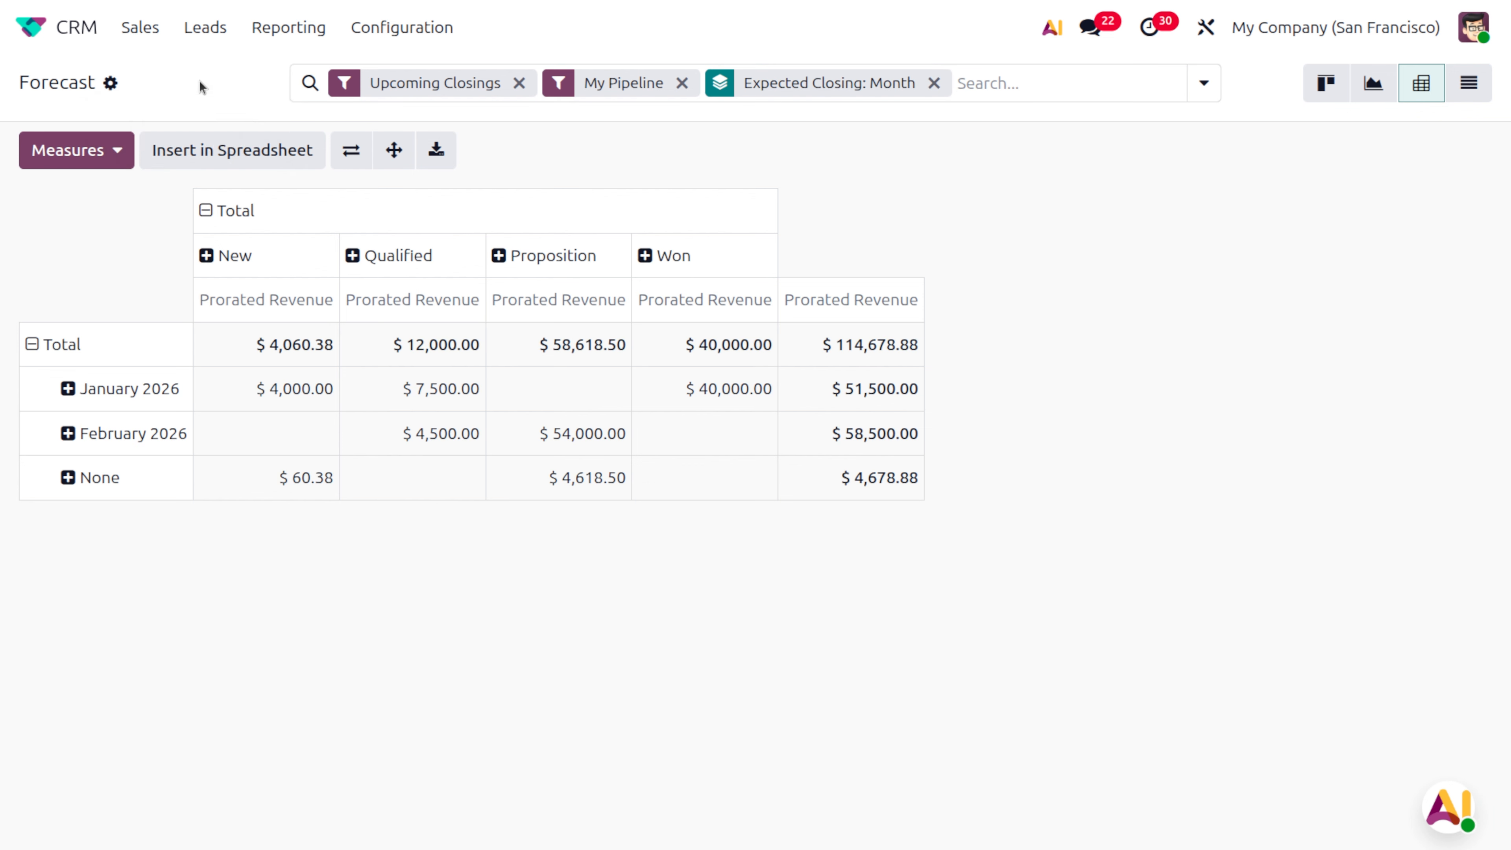
left_click(426, 151)
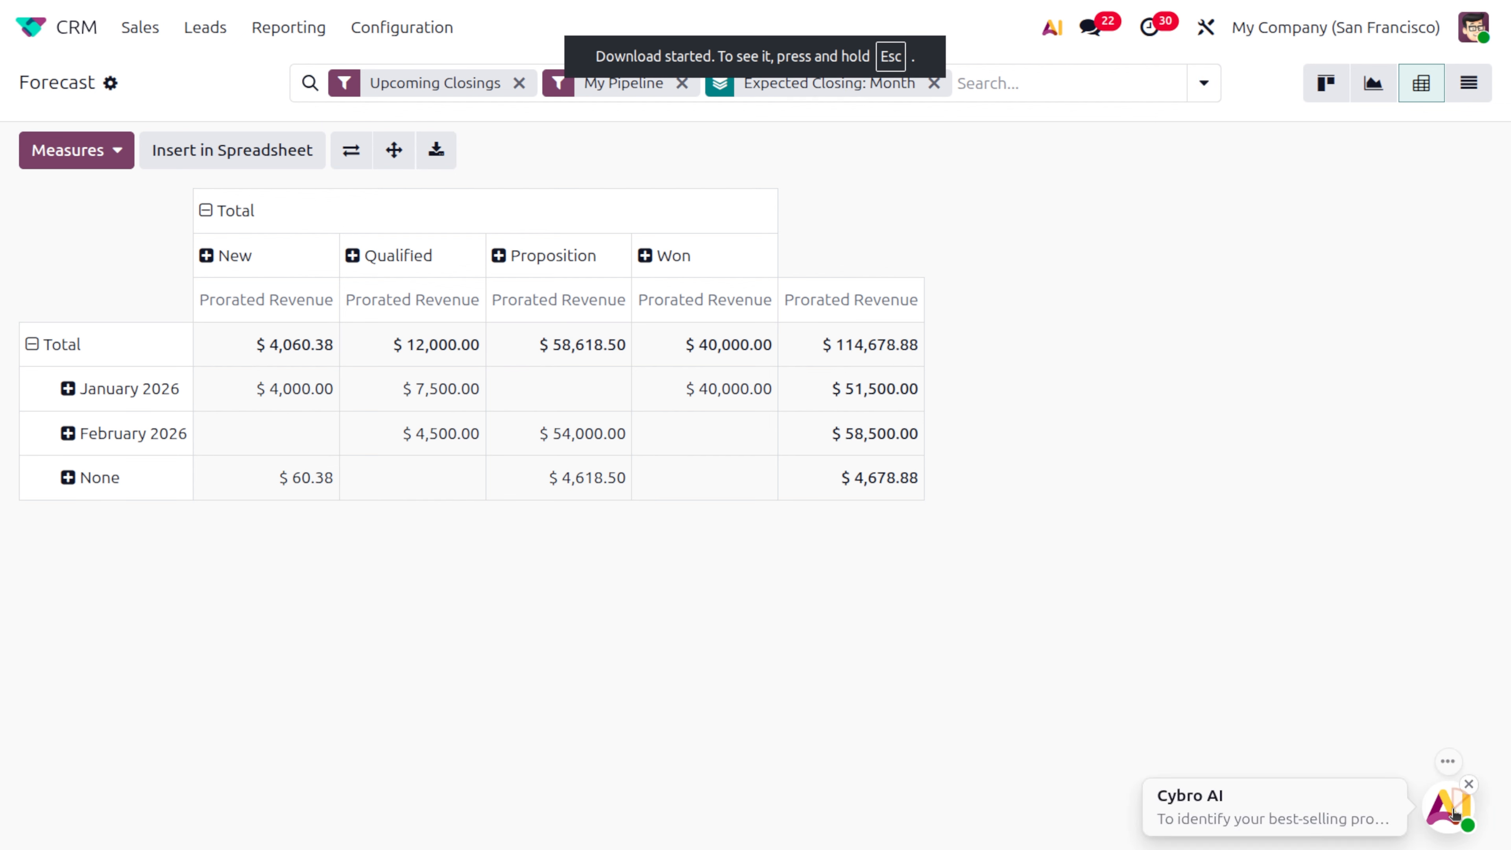
Review the Cybro AI conversation alongside the forecast pivot figures, and minimise the chat
left_click(1453, 814)
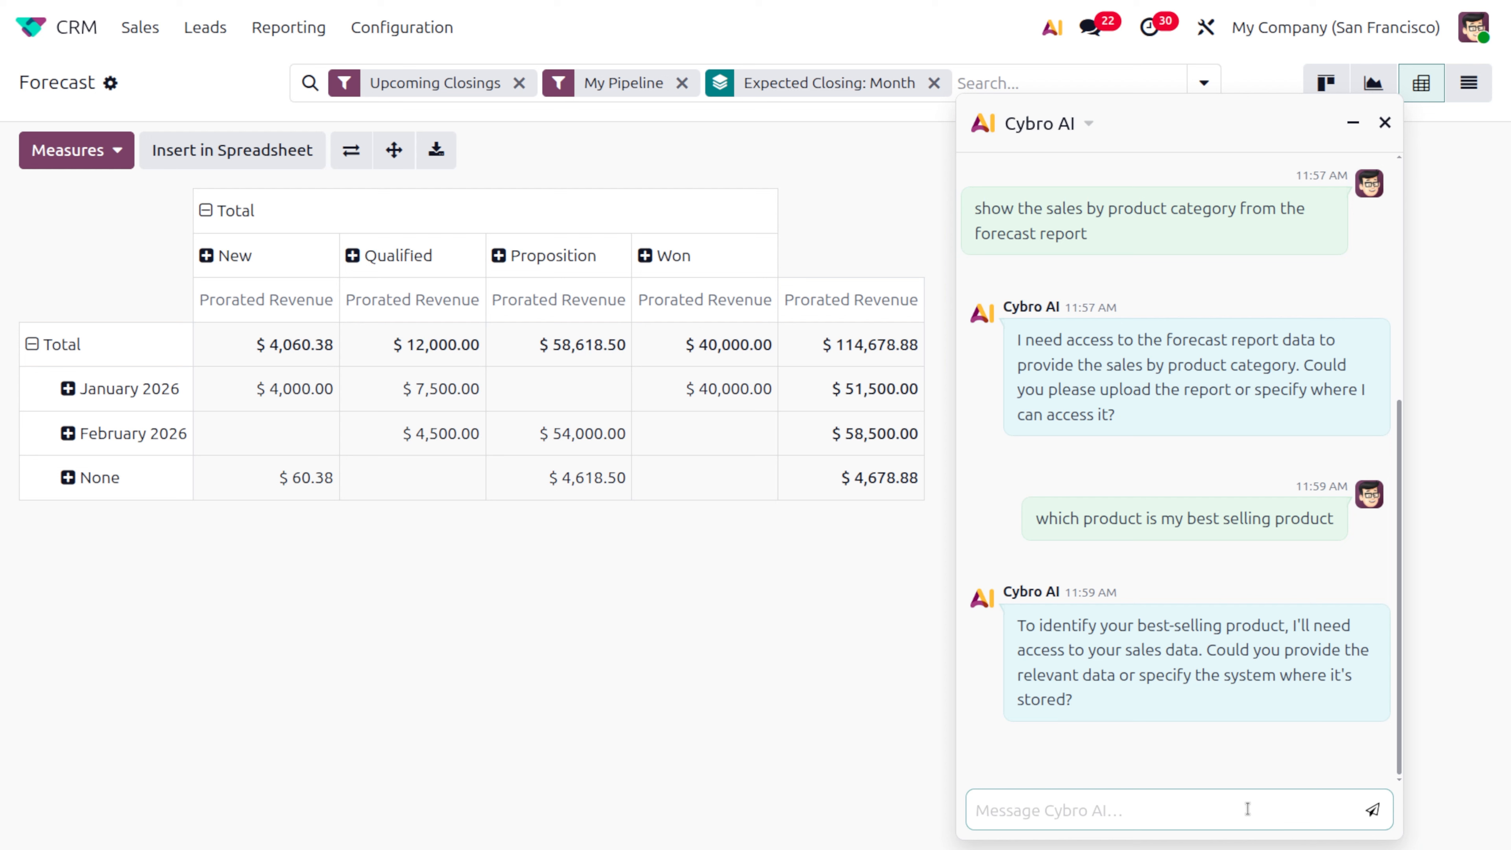
mouse_move(1135, 641)
left_click(1010, 833)
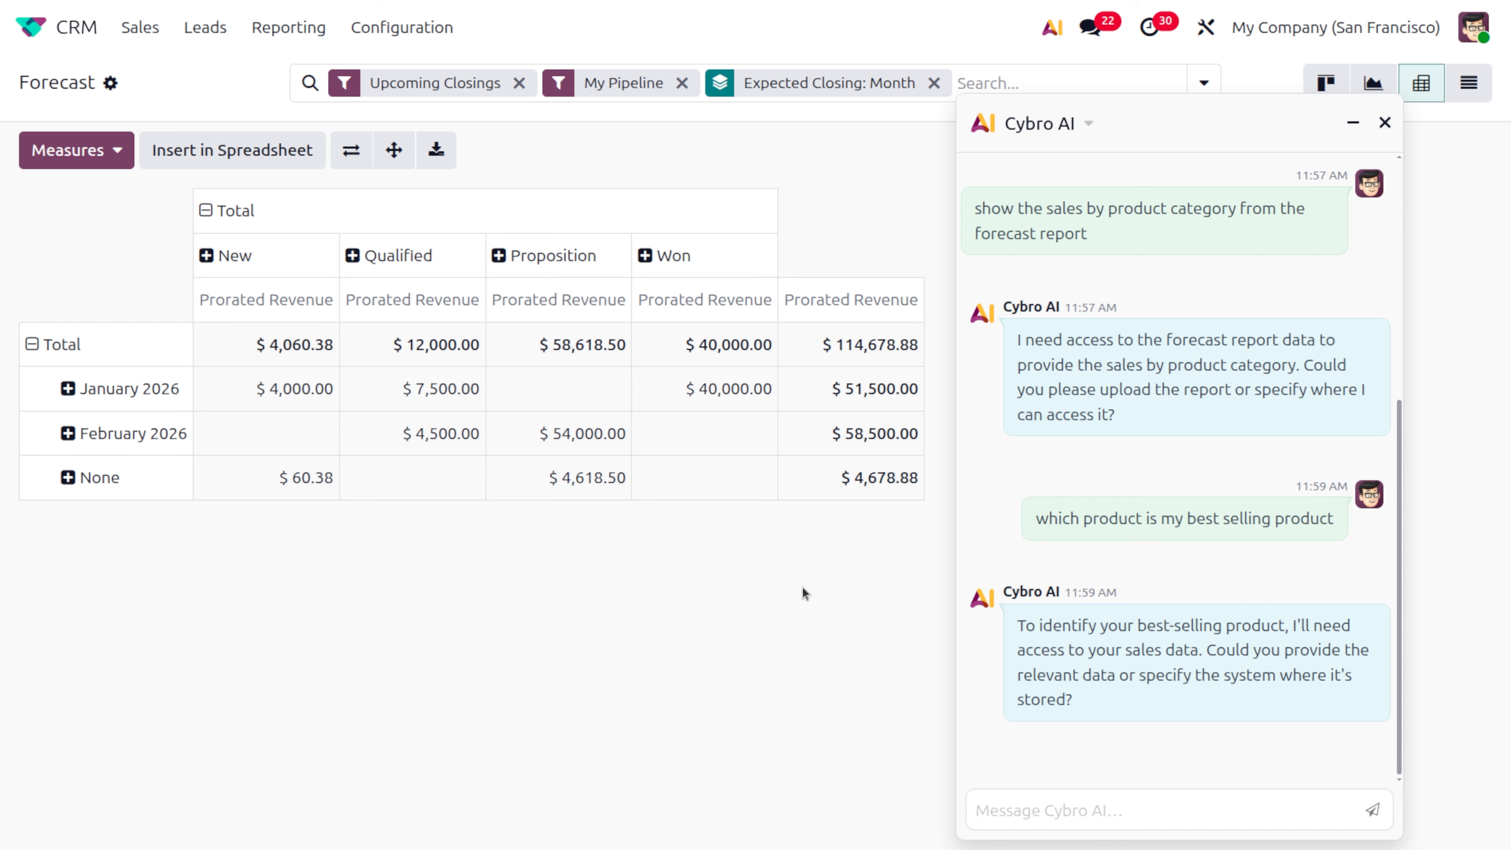
left_click_drag(896, 574, 153, 214)
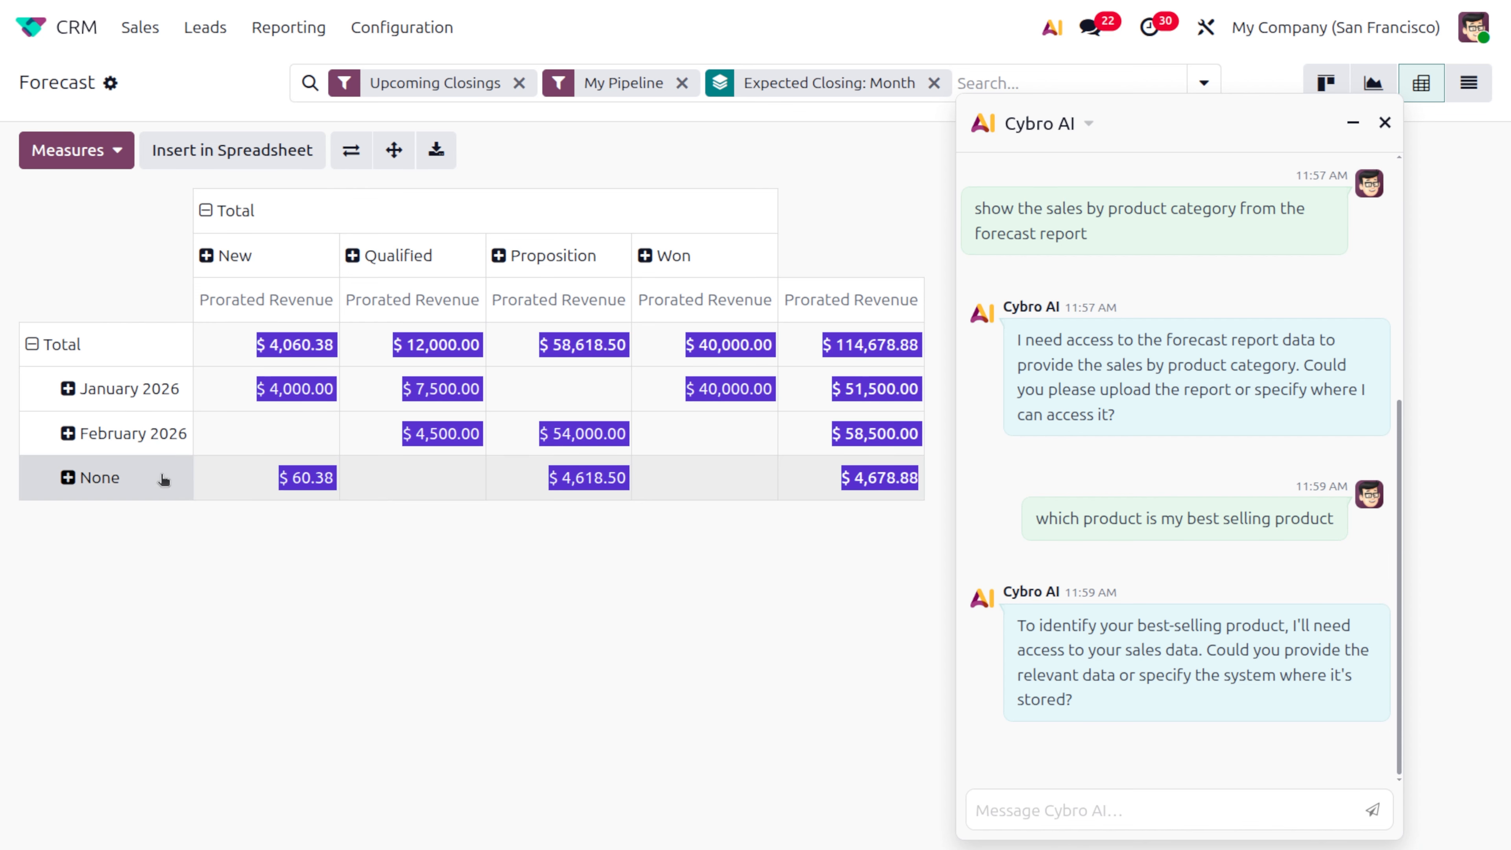
left_click(637, 687)
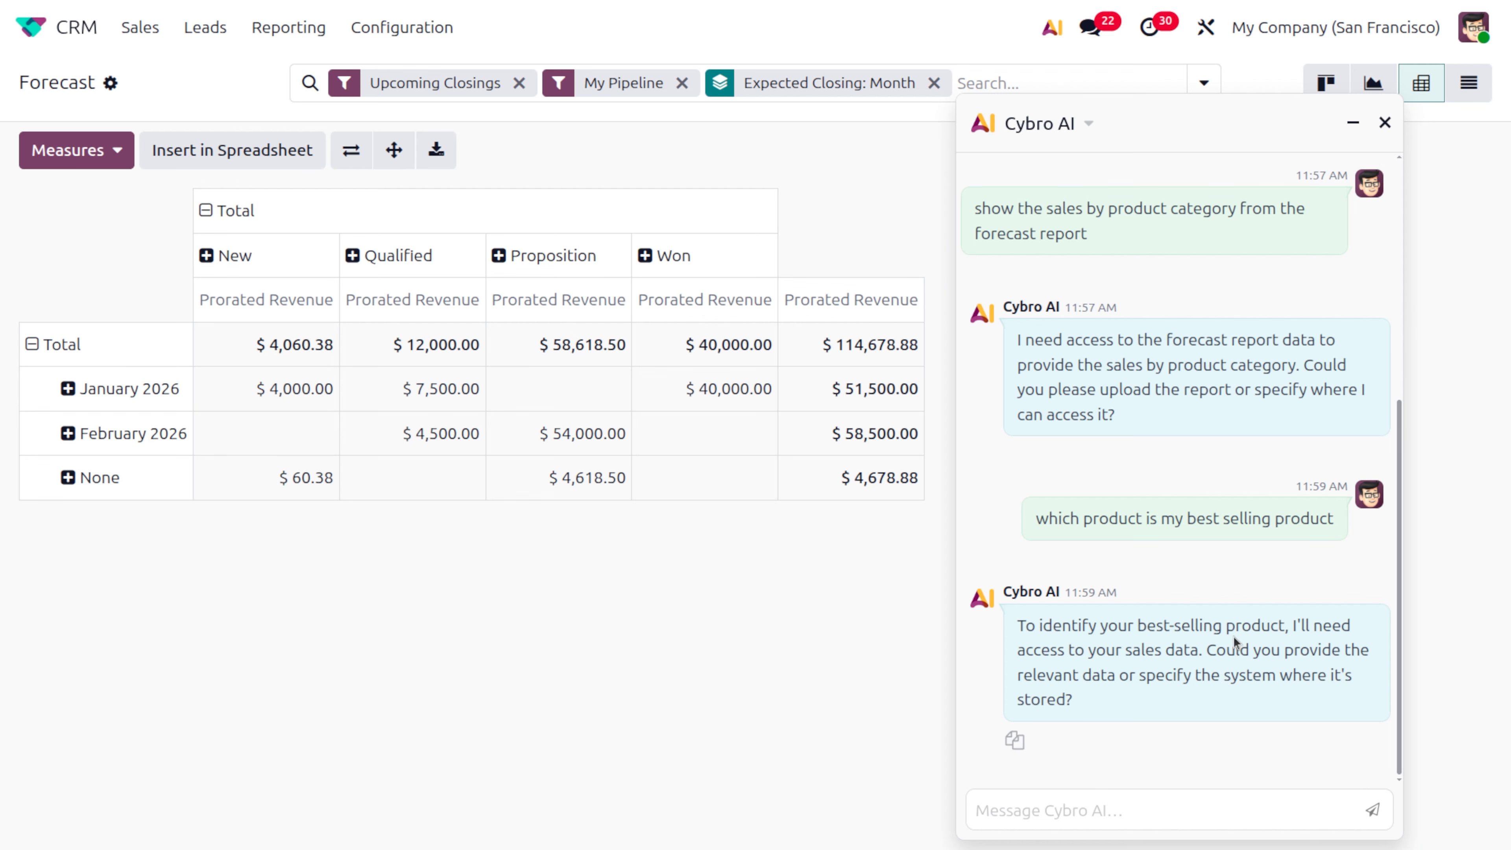
scroll(1210, 558, "up", 10)
scroll(1210, 557, "down", 10)
left_click(1351, 120)
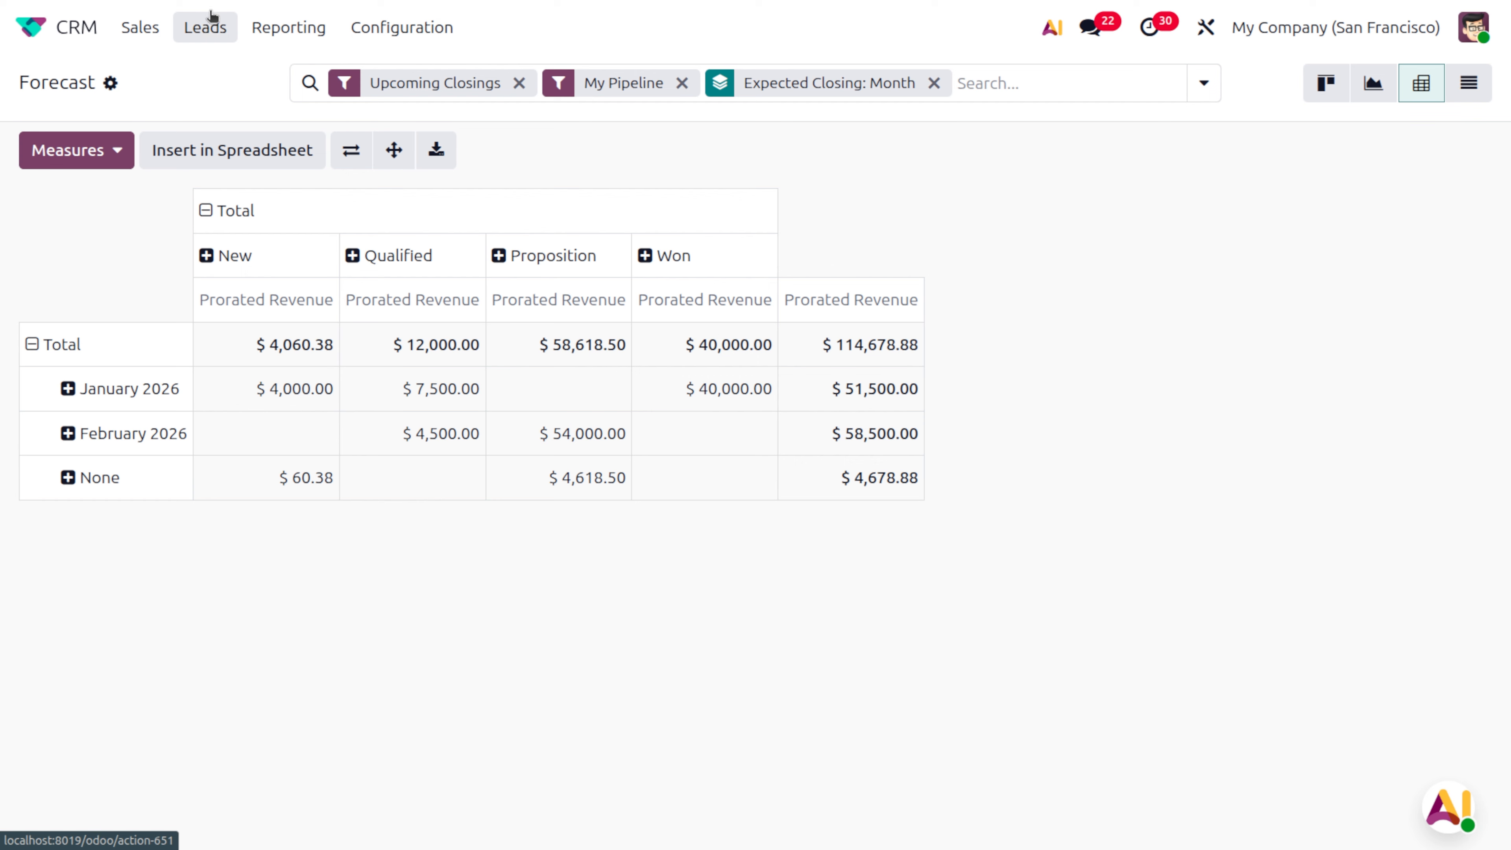
Search all available apps for "point" and activate the Point of Sale app
left_click(28, 29)
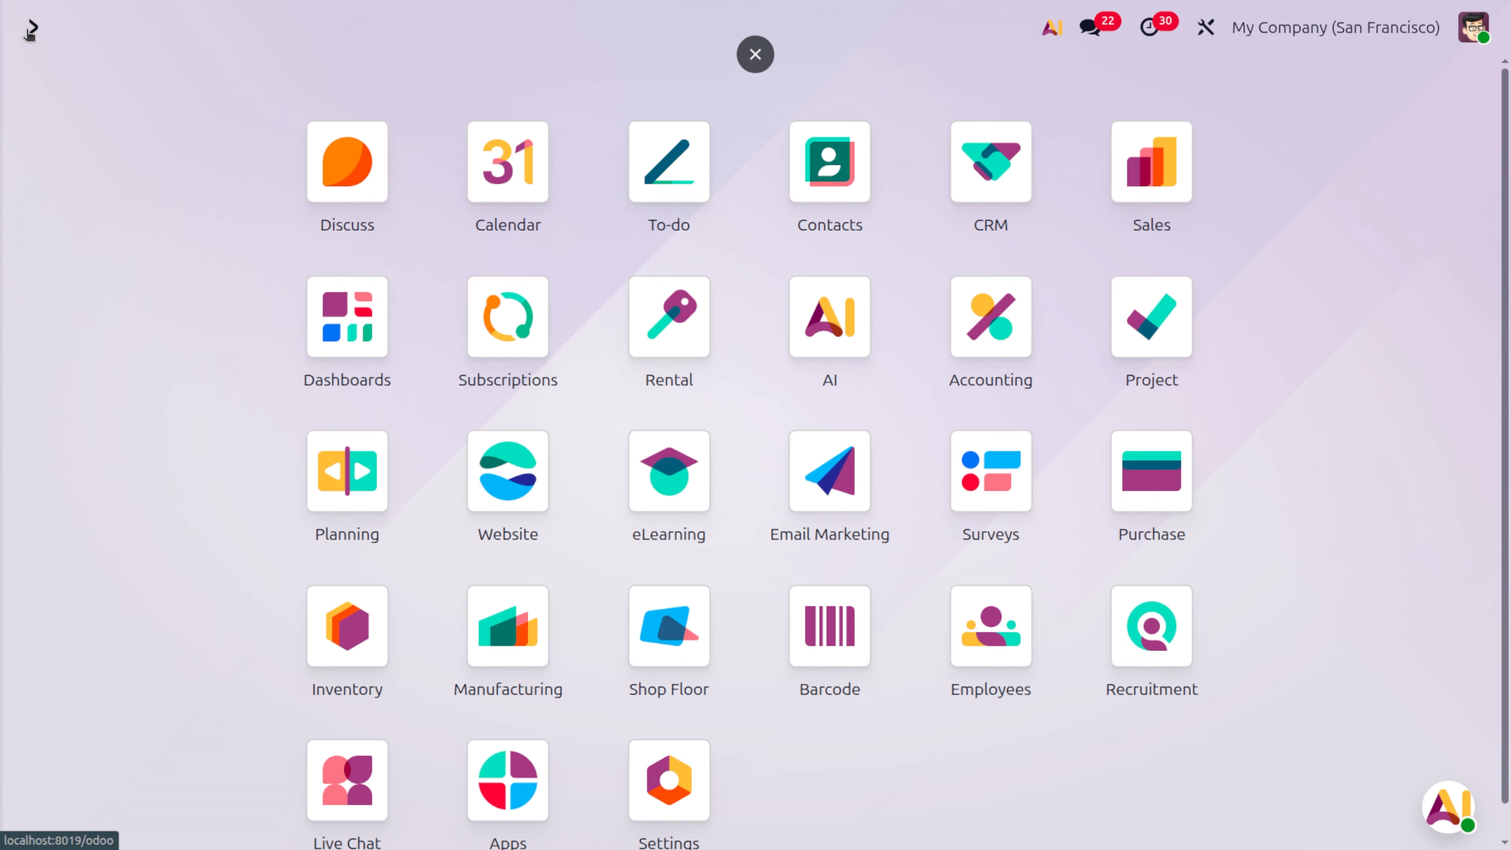
type("po")
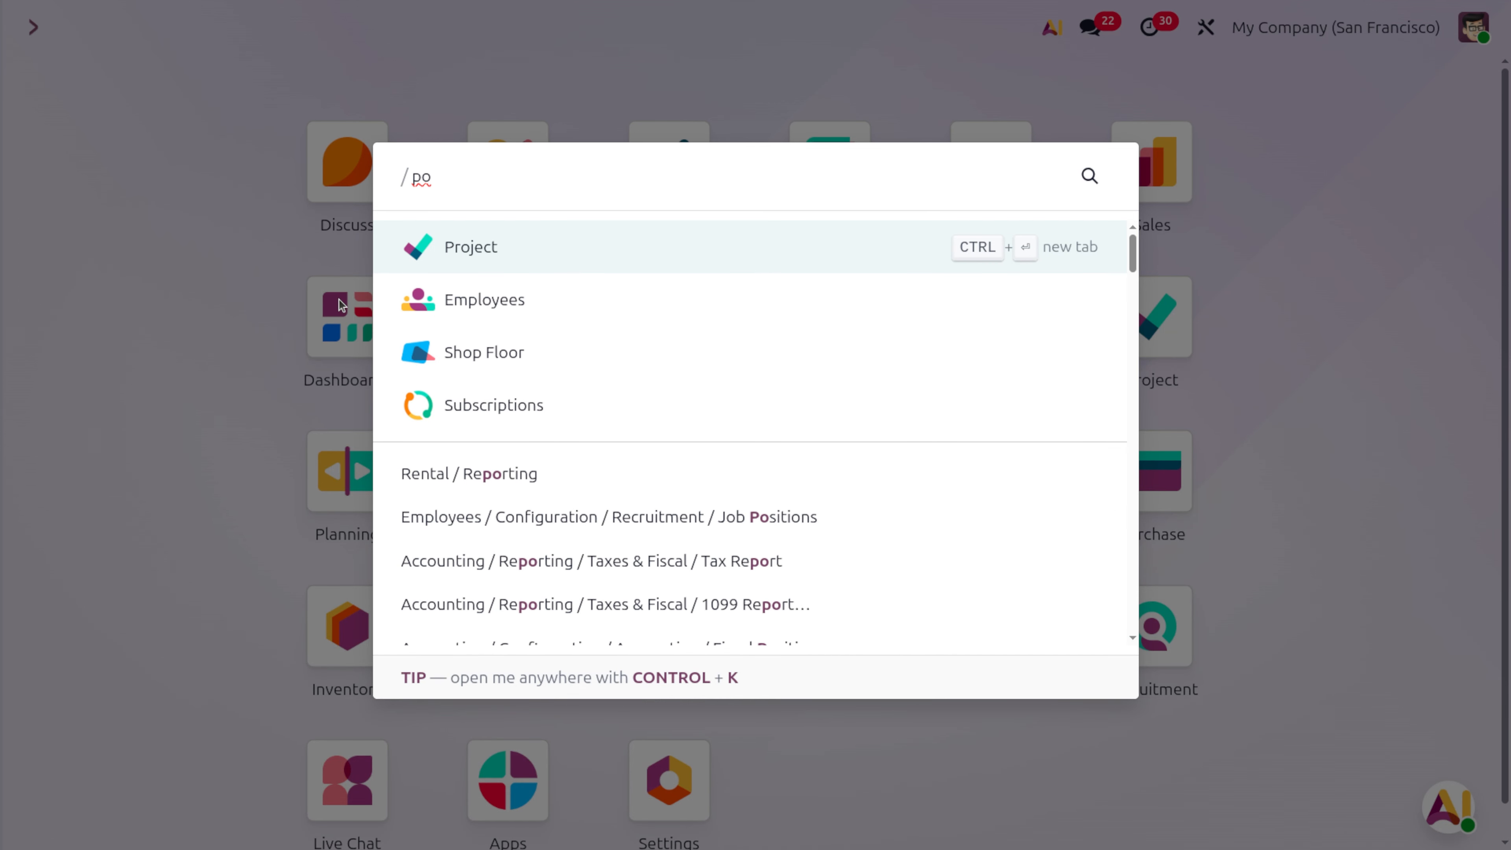
left_click(721, 808)
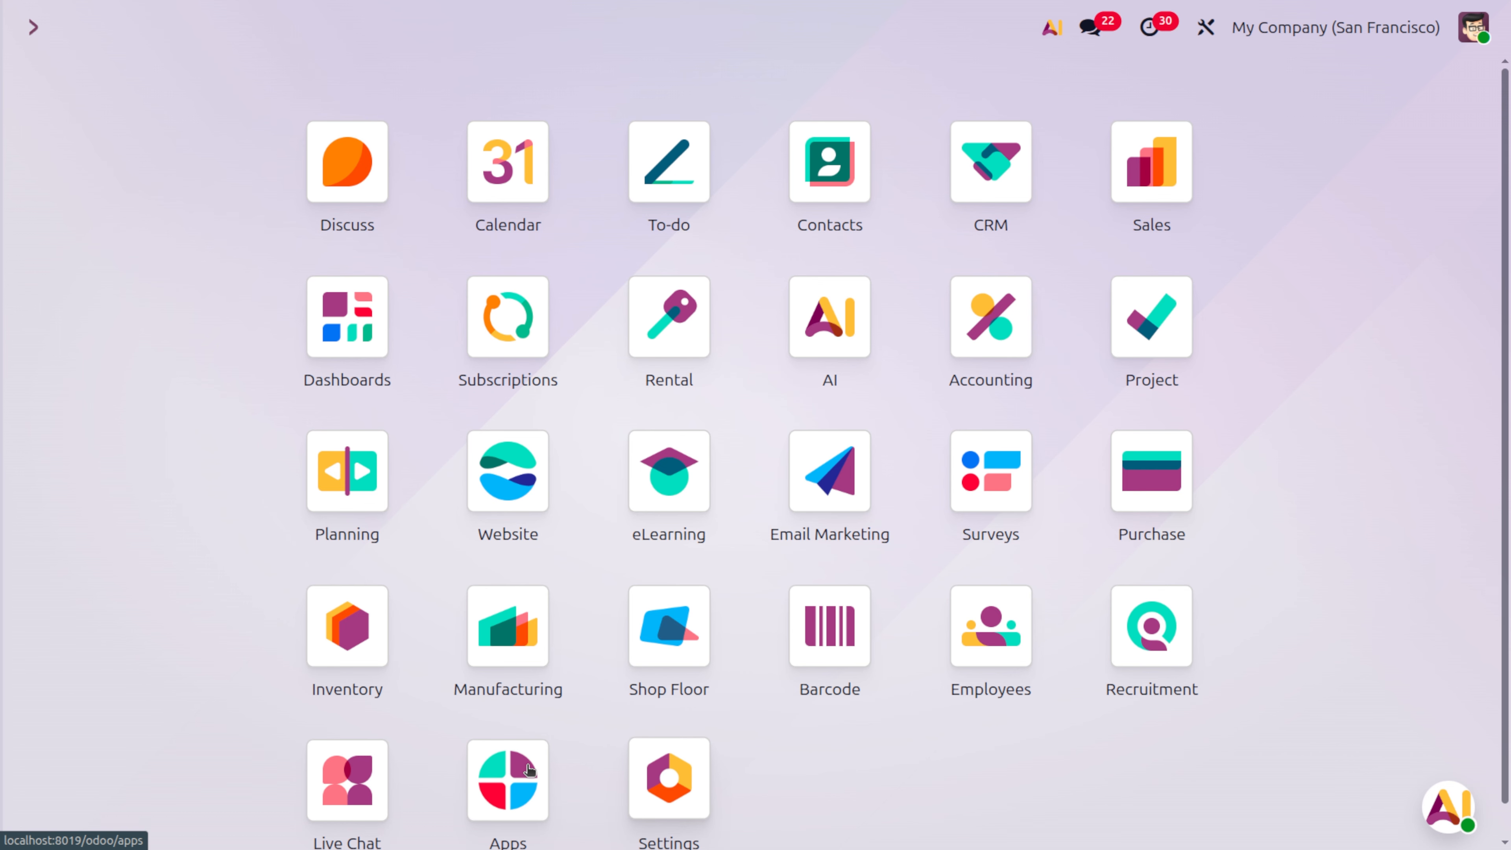
left_click(502, 765)
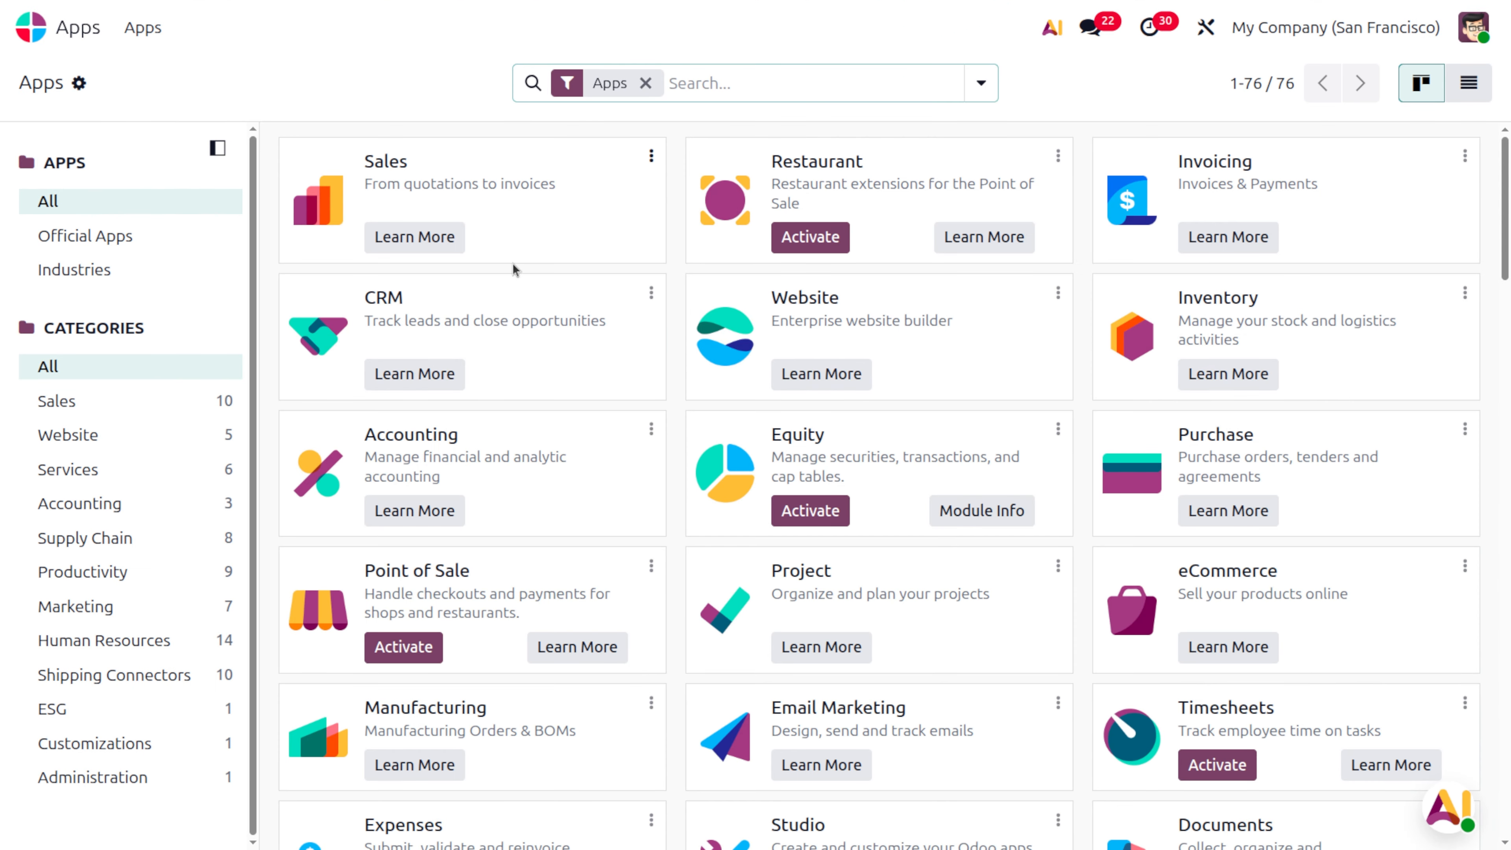
left_click(646, 83)
type("point")
key("Return")
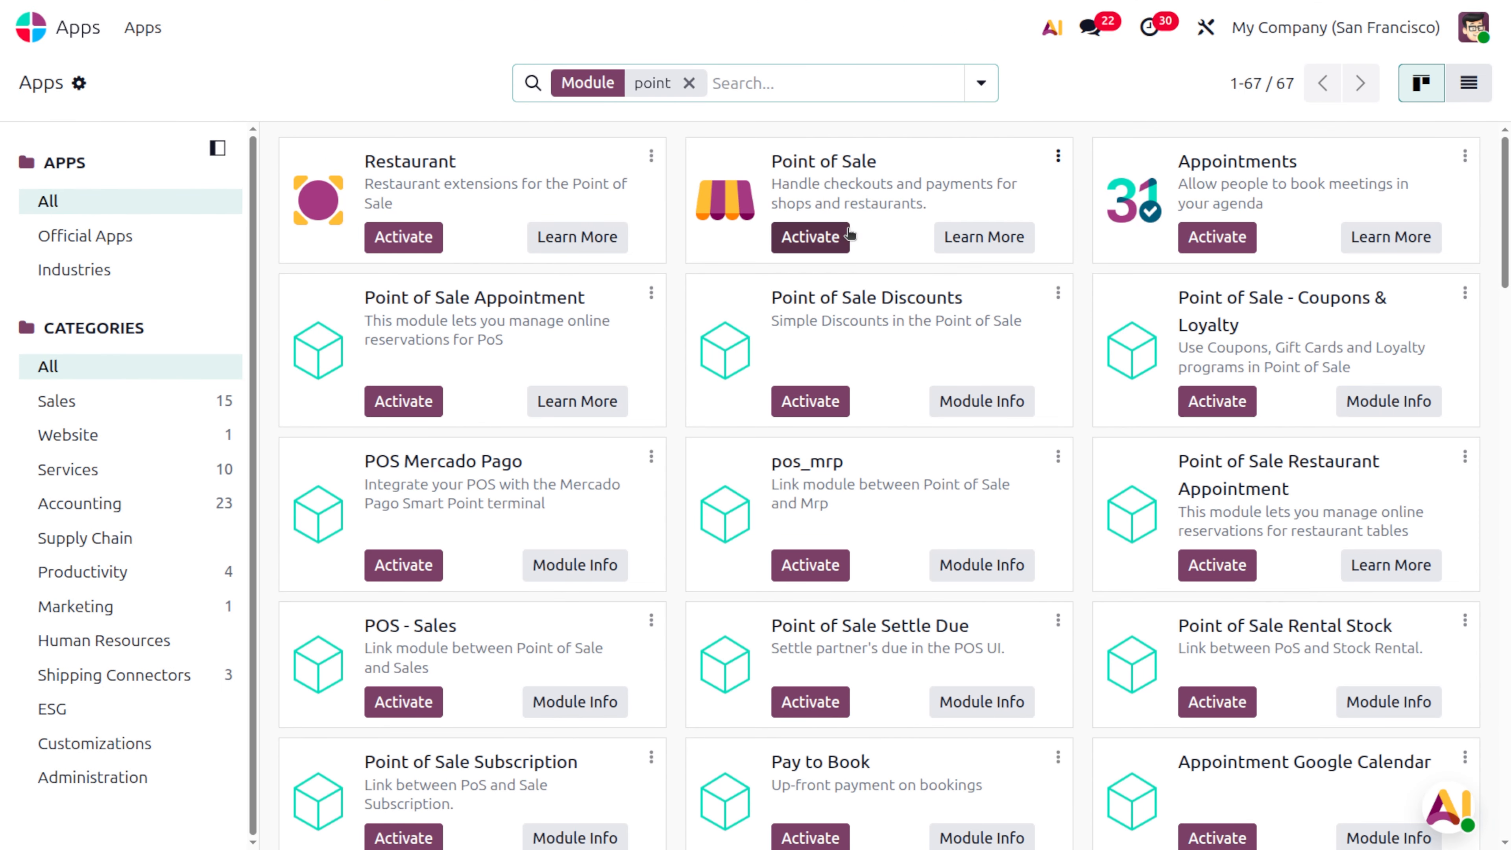
left_click(827, 237)
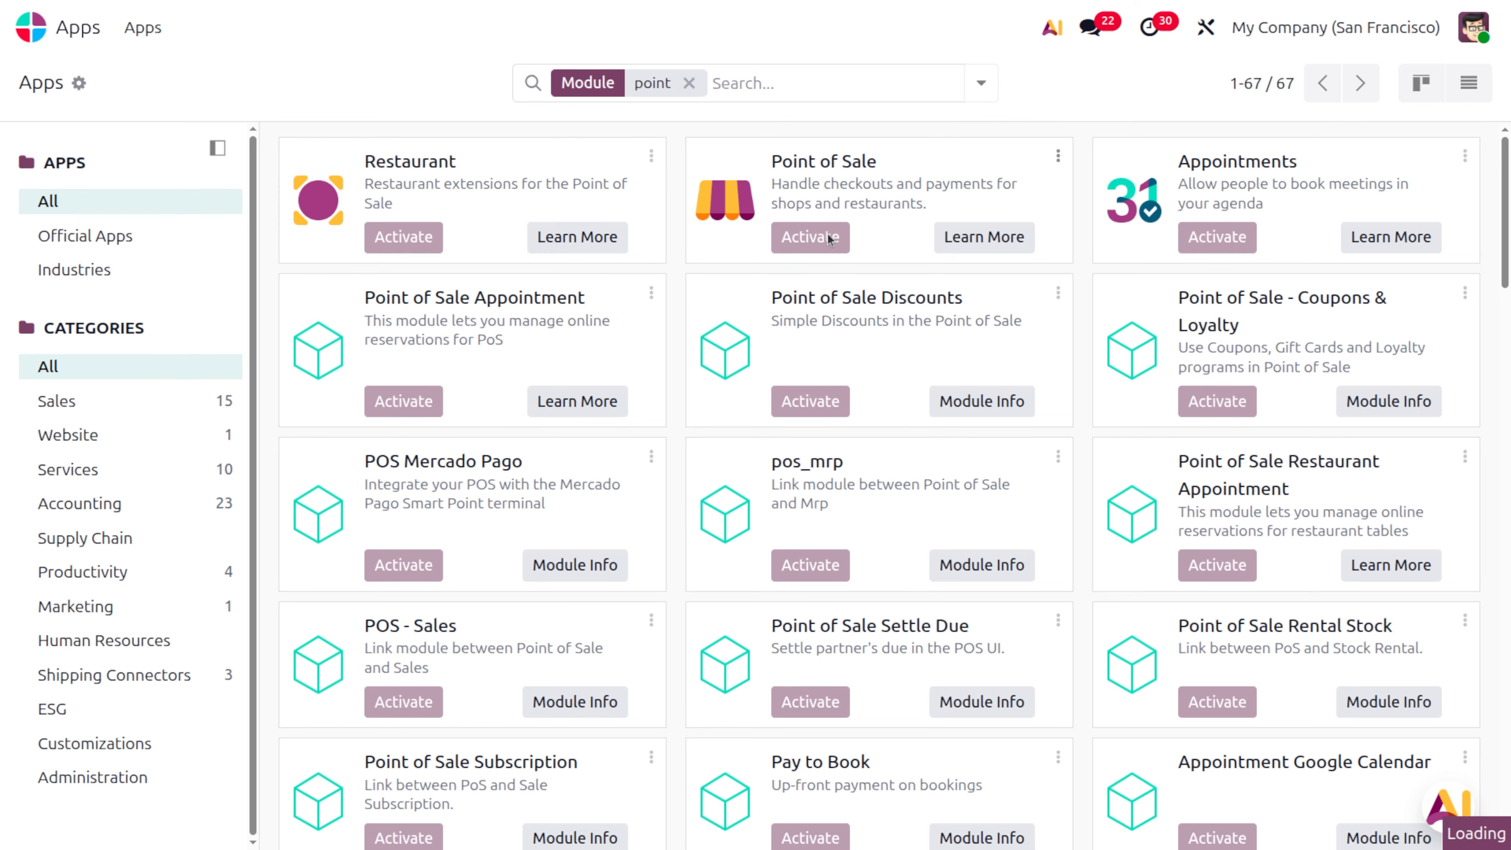
Go to Point of Sale and open the Furniture Shop register with the proposed opening cash
type("po")
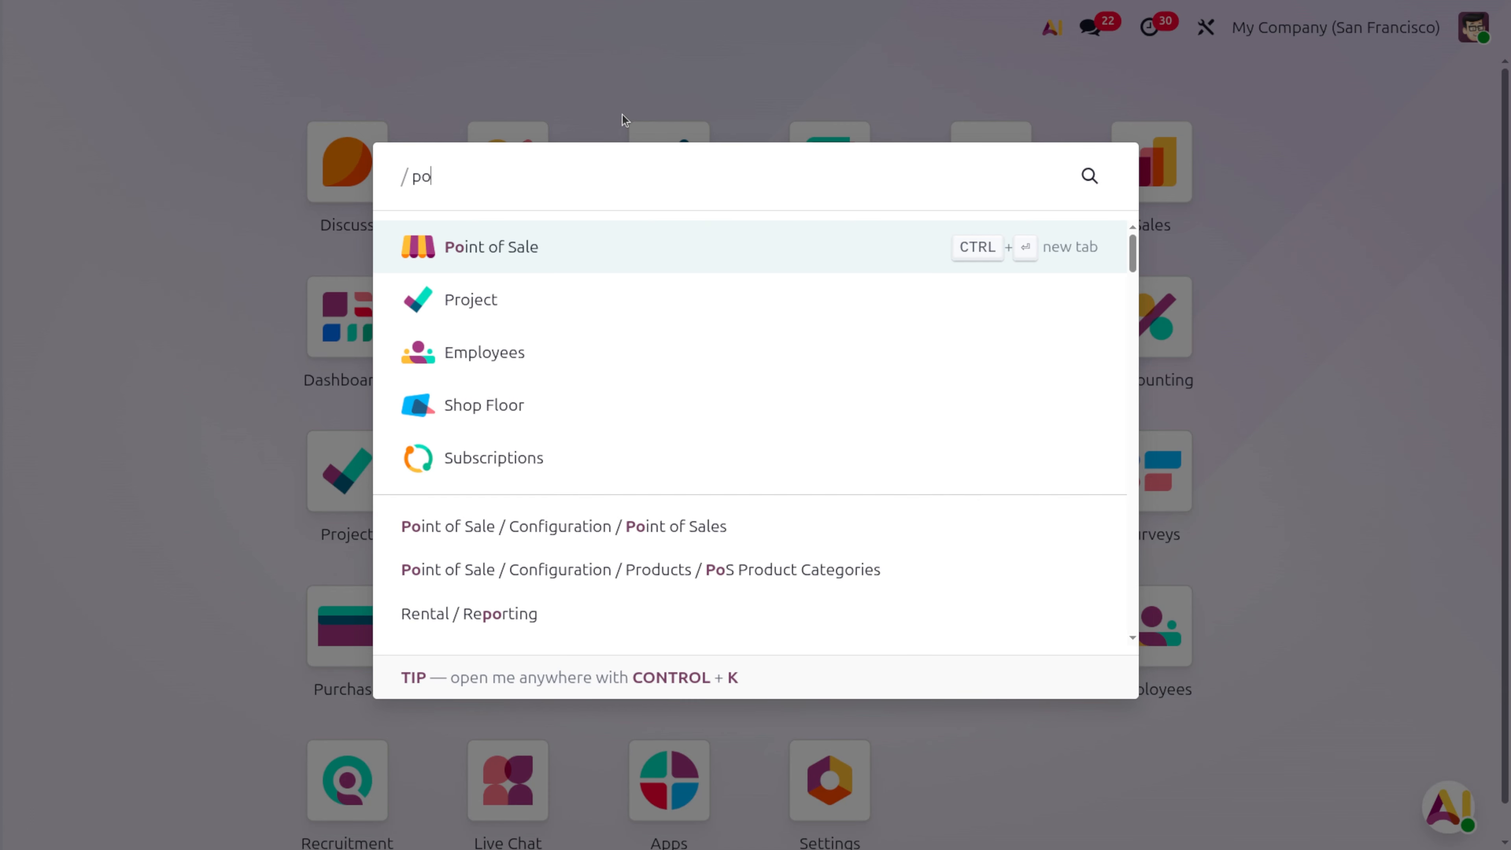
key("Return")
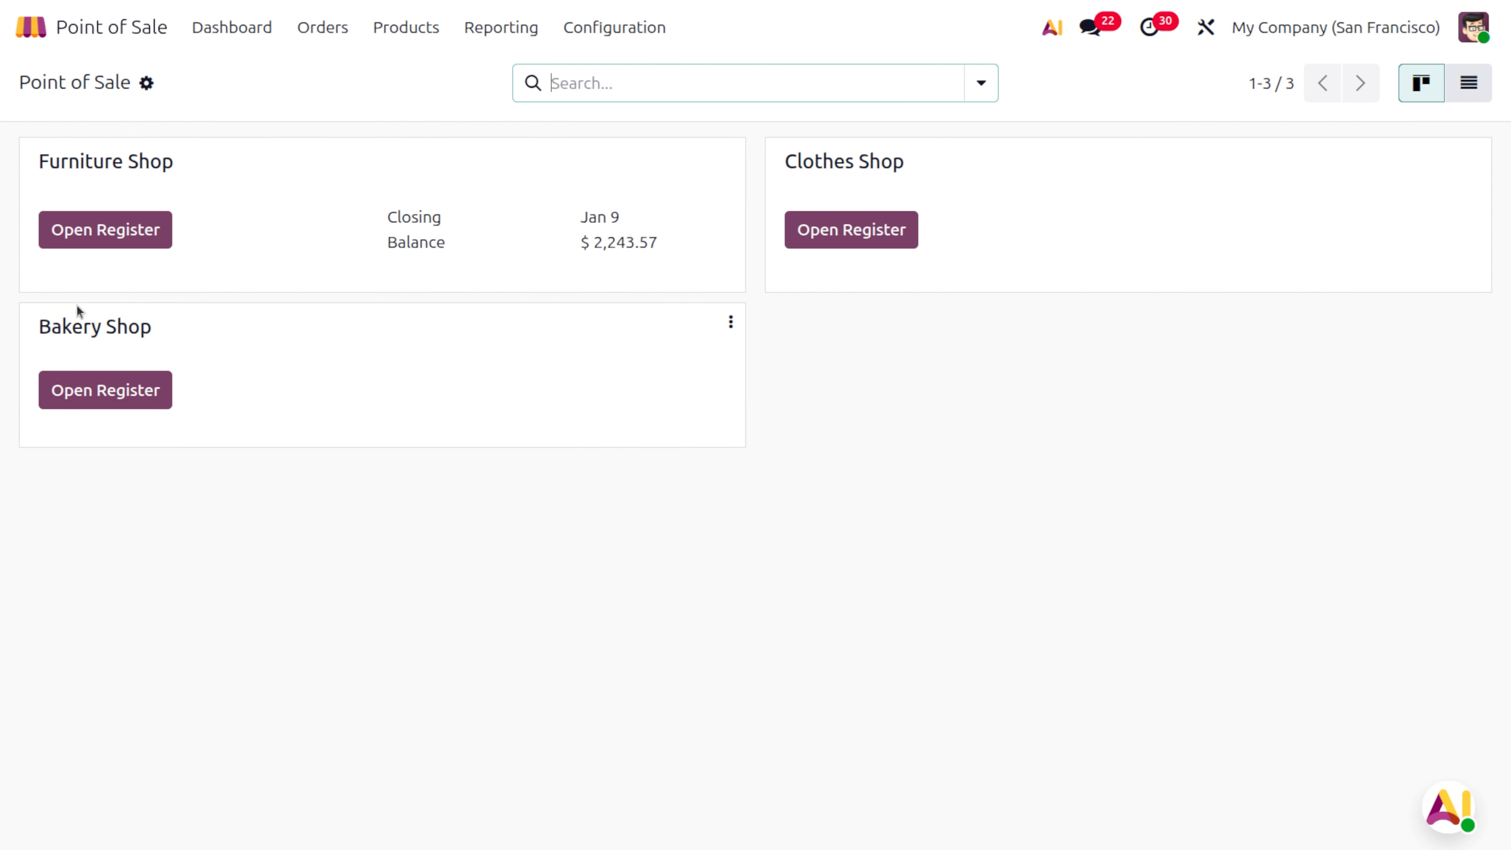
left_click(148, 244)
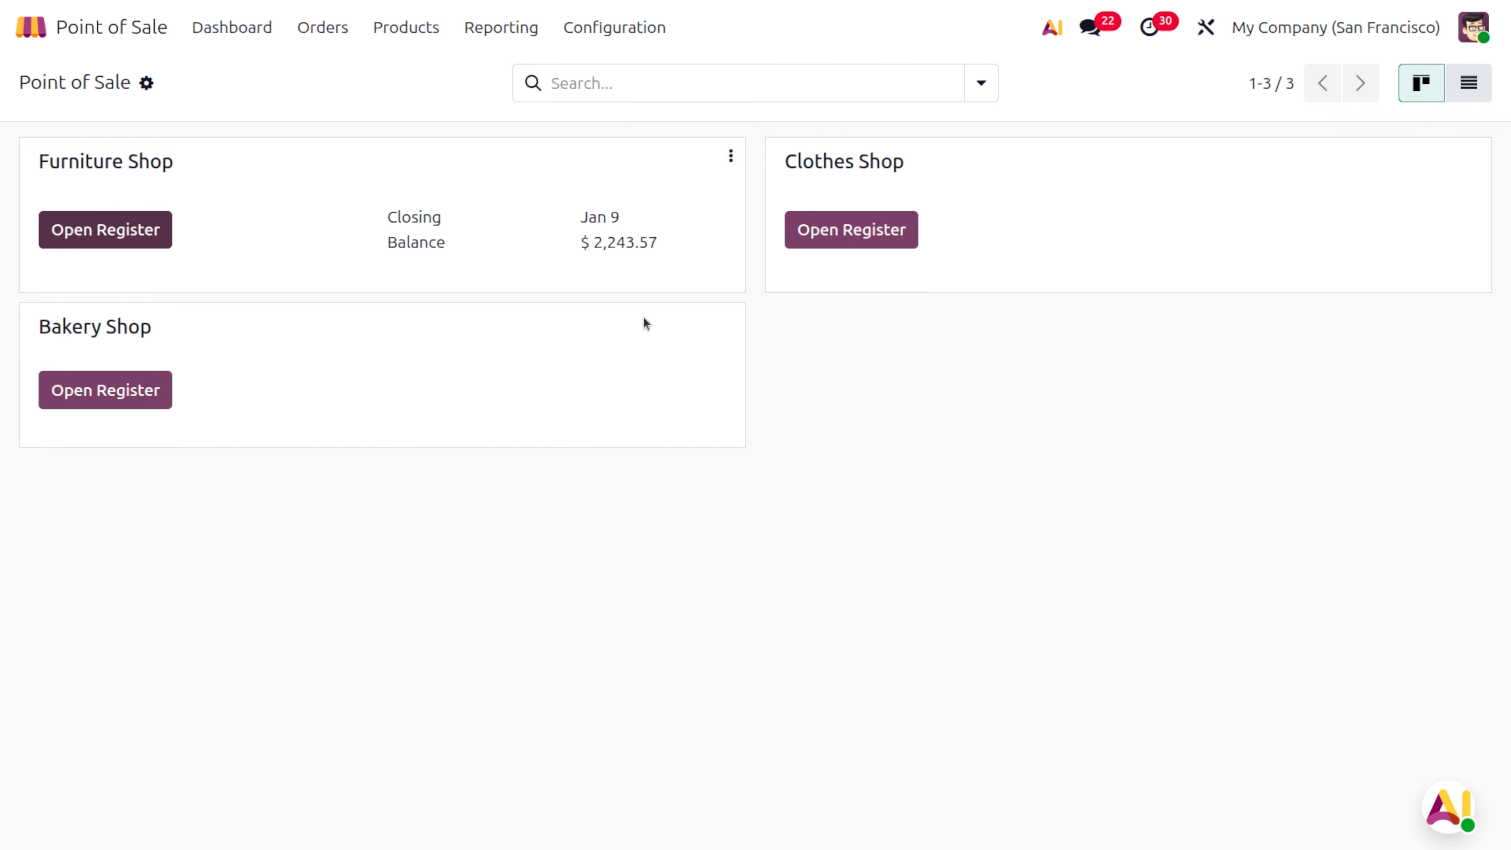
left_click(102, 239)
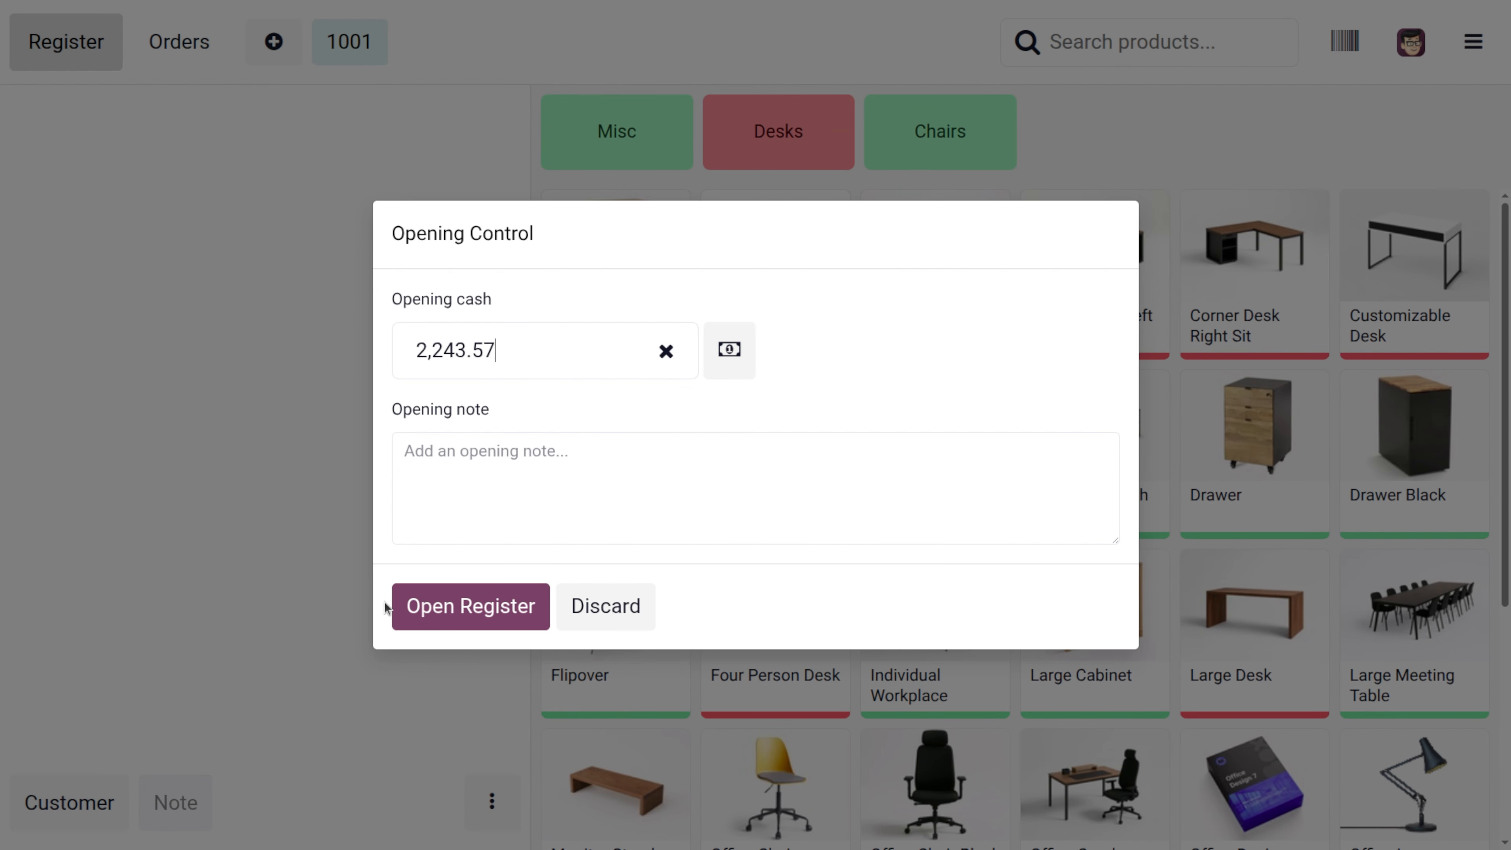
left_click(473, 603)
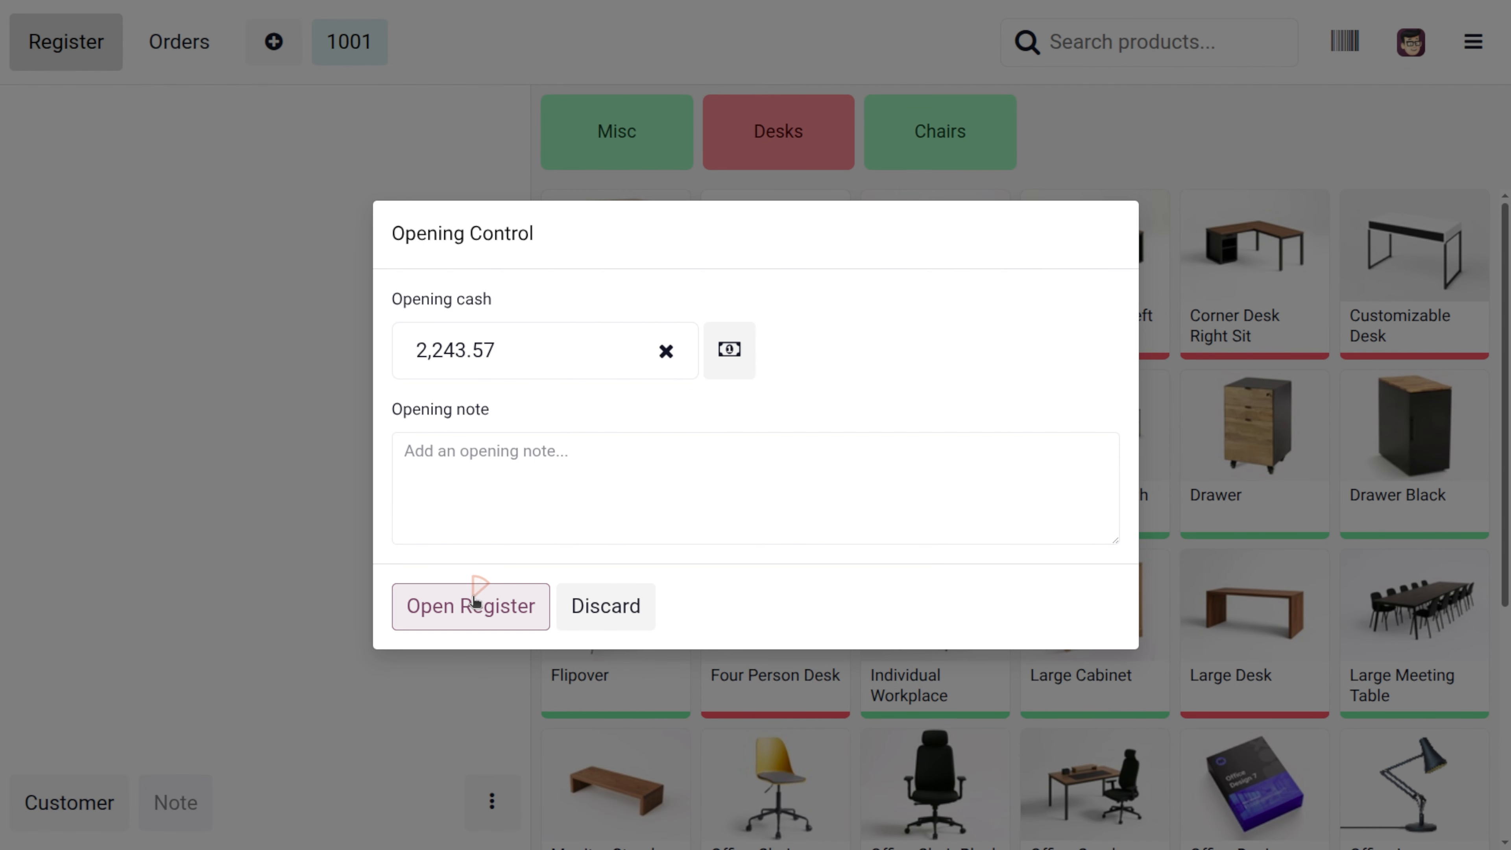
Add white Acoustic Bloc Screens and a Cabinet with Doors to the order, and assign the first listed customer
left_click(770, 258)
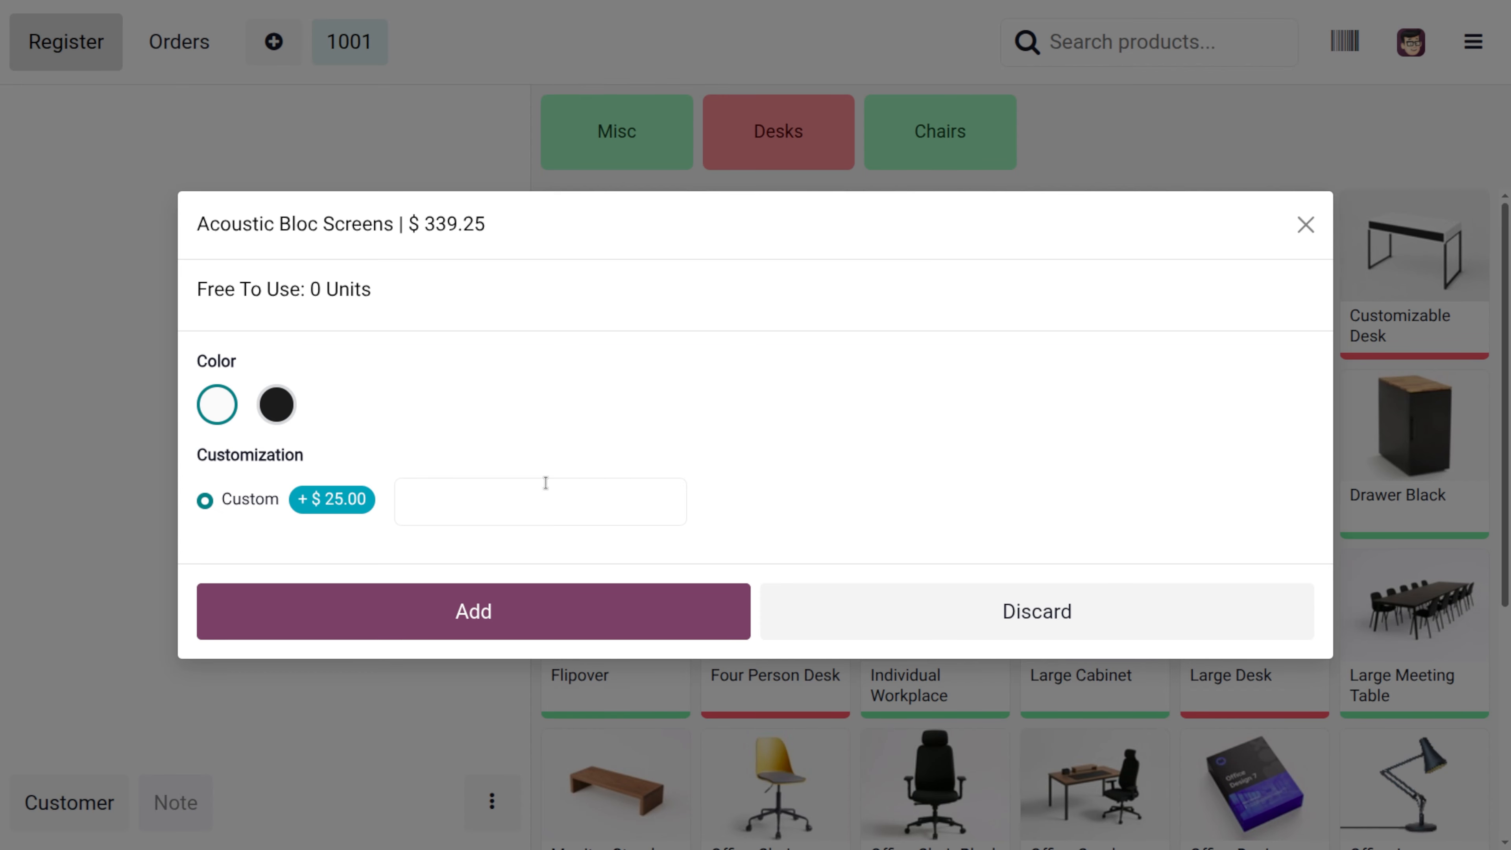
left_click(537, 638)
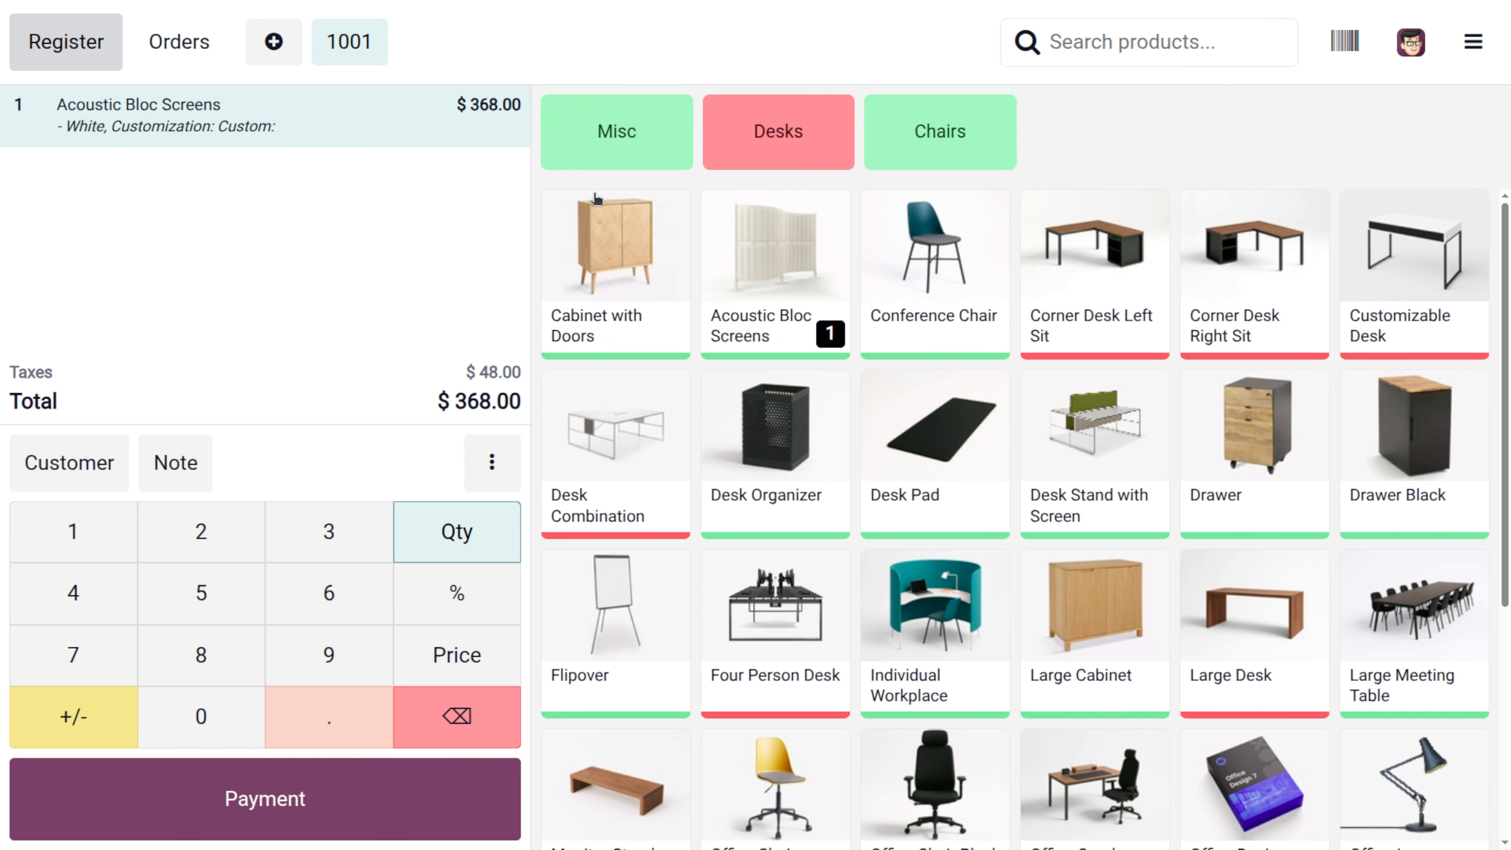
left_click(587, 217)
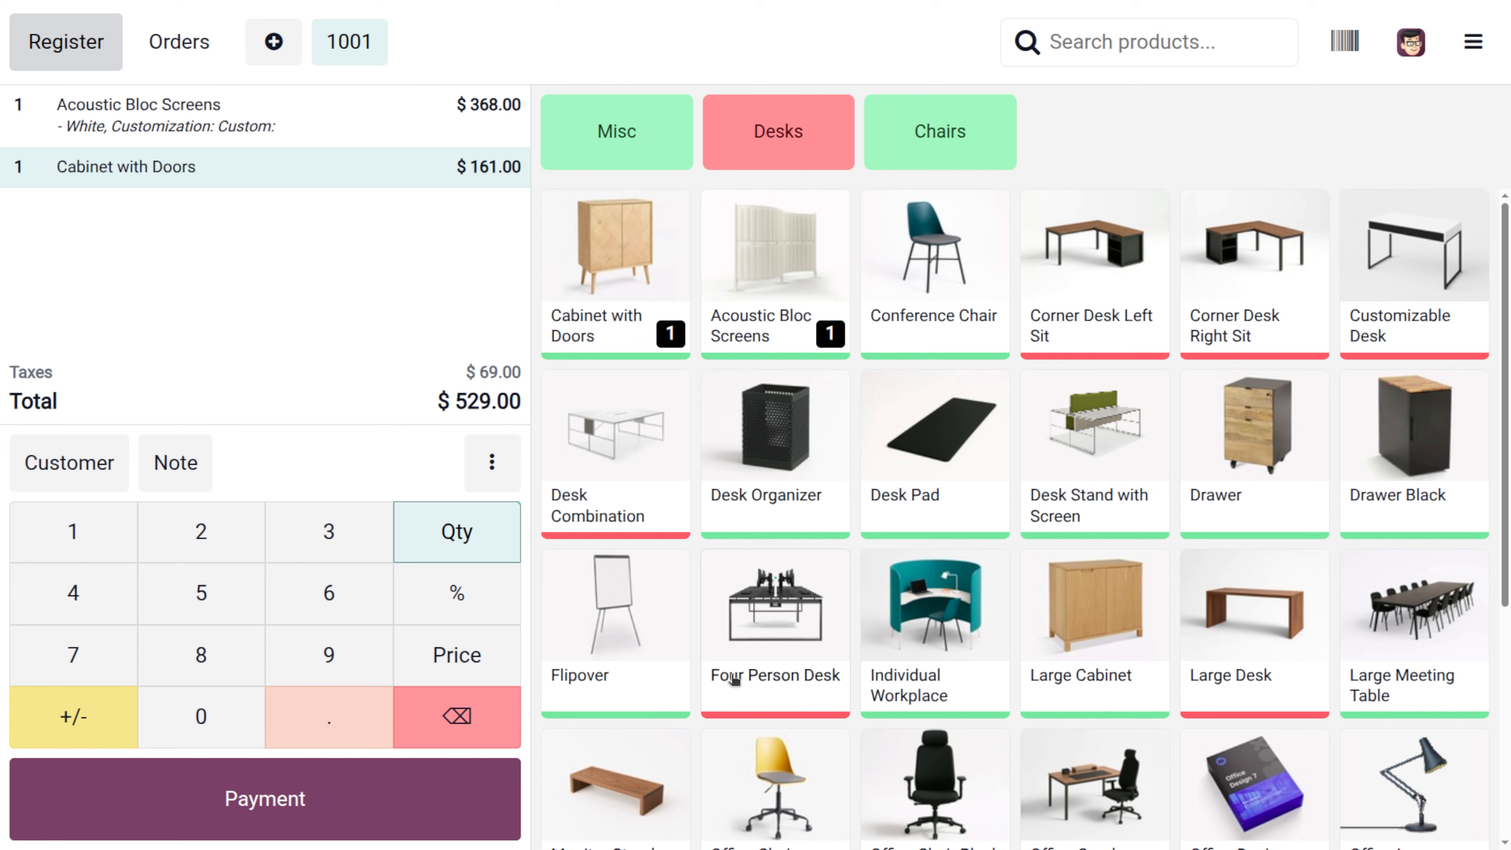
left_click(77, 474)
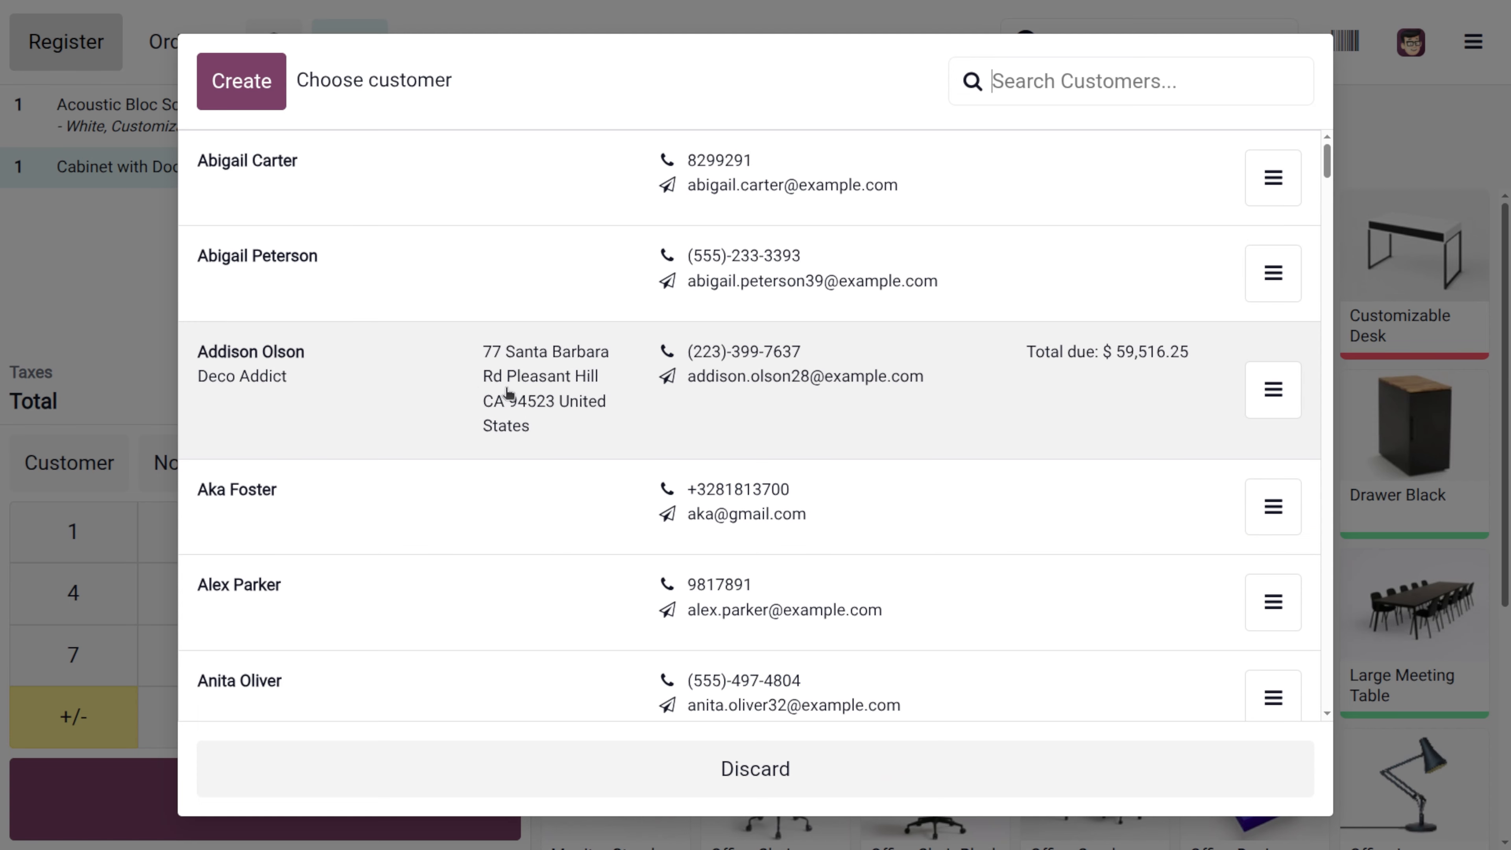
left_click(726, 204)
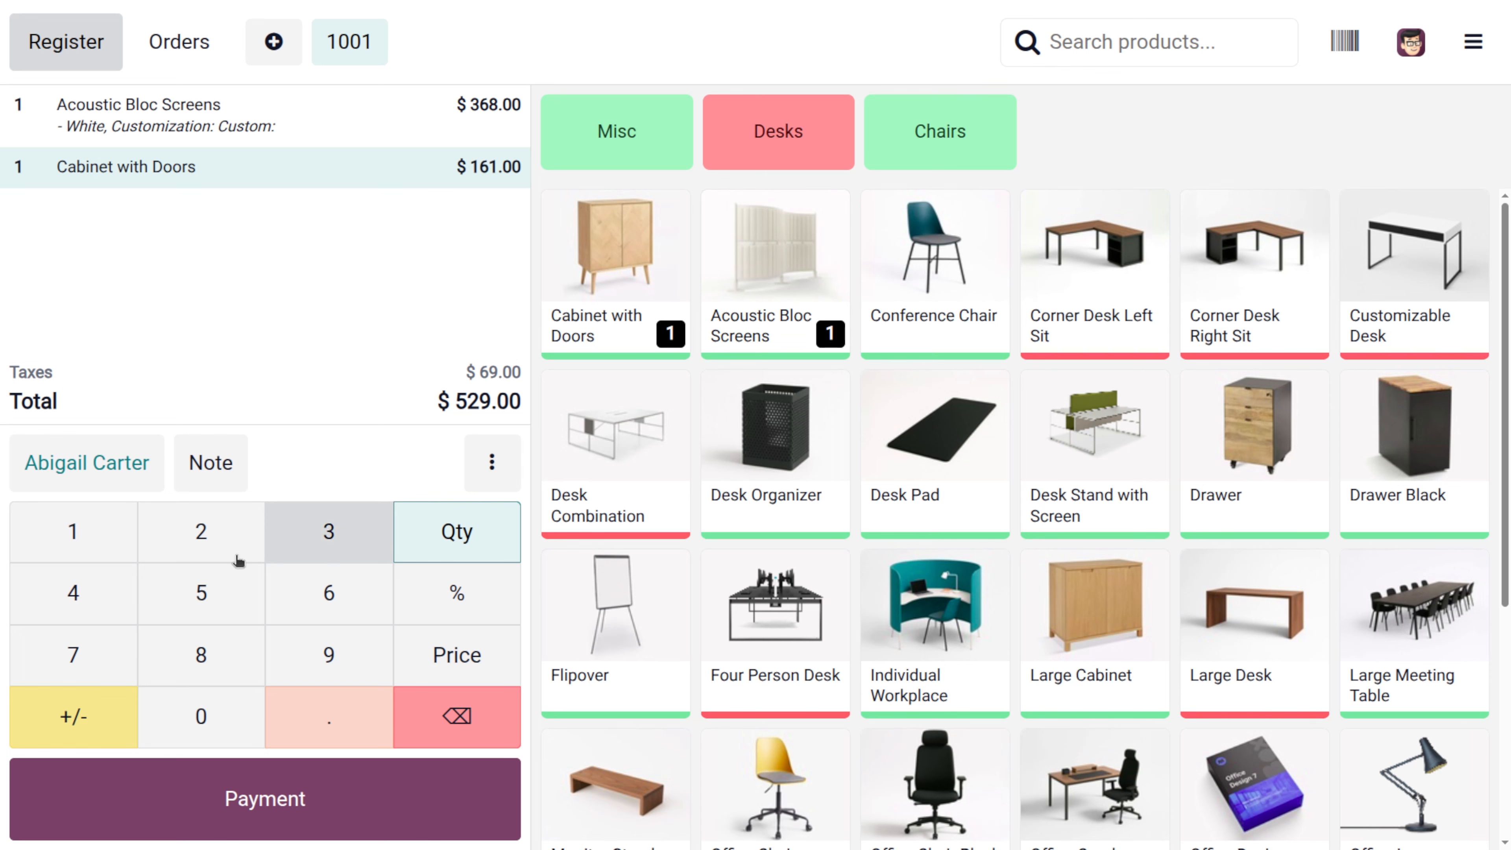
Pay the order in cash with an invoice, validate the payment, and dismiss the popup notice
left_click(252, 817)
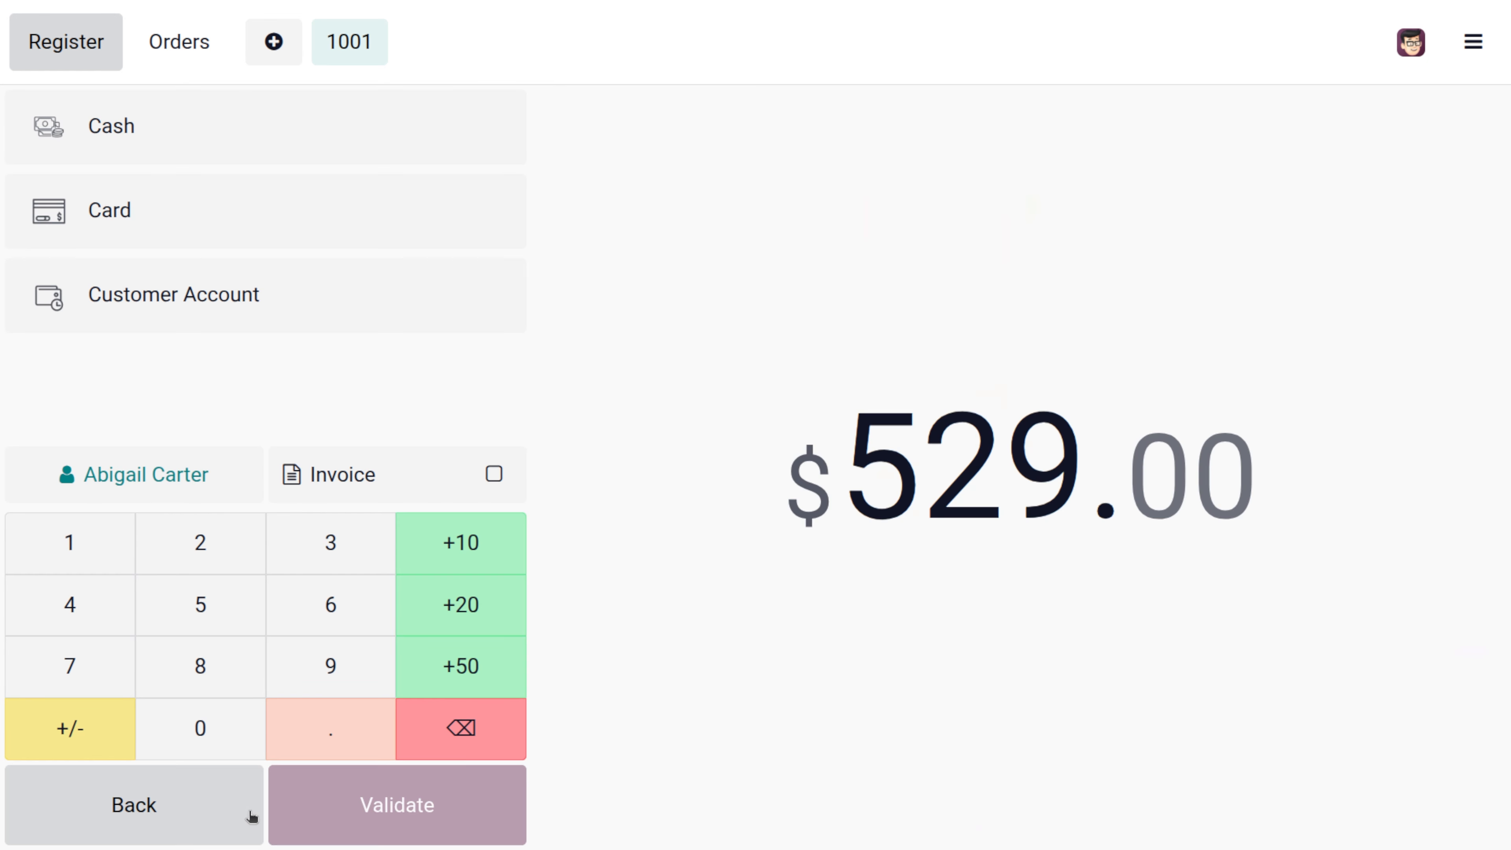
left_click(217, 119)
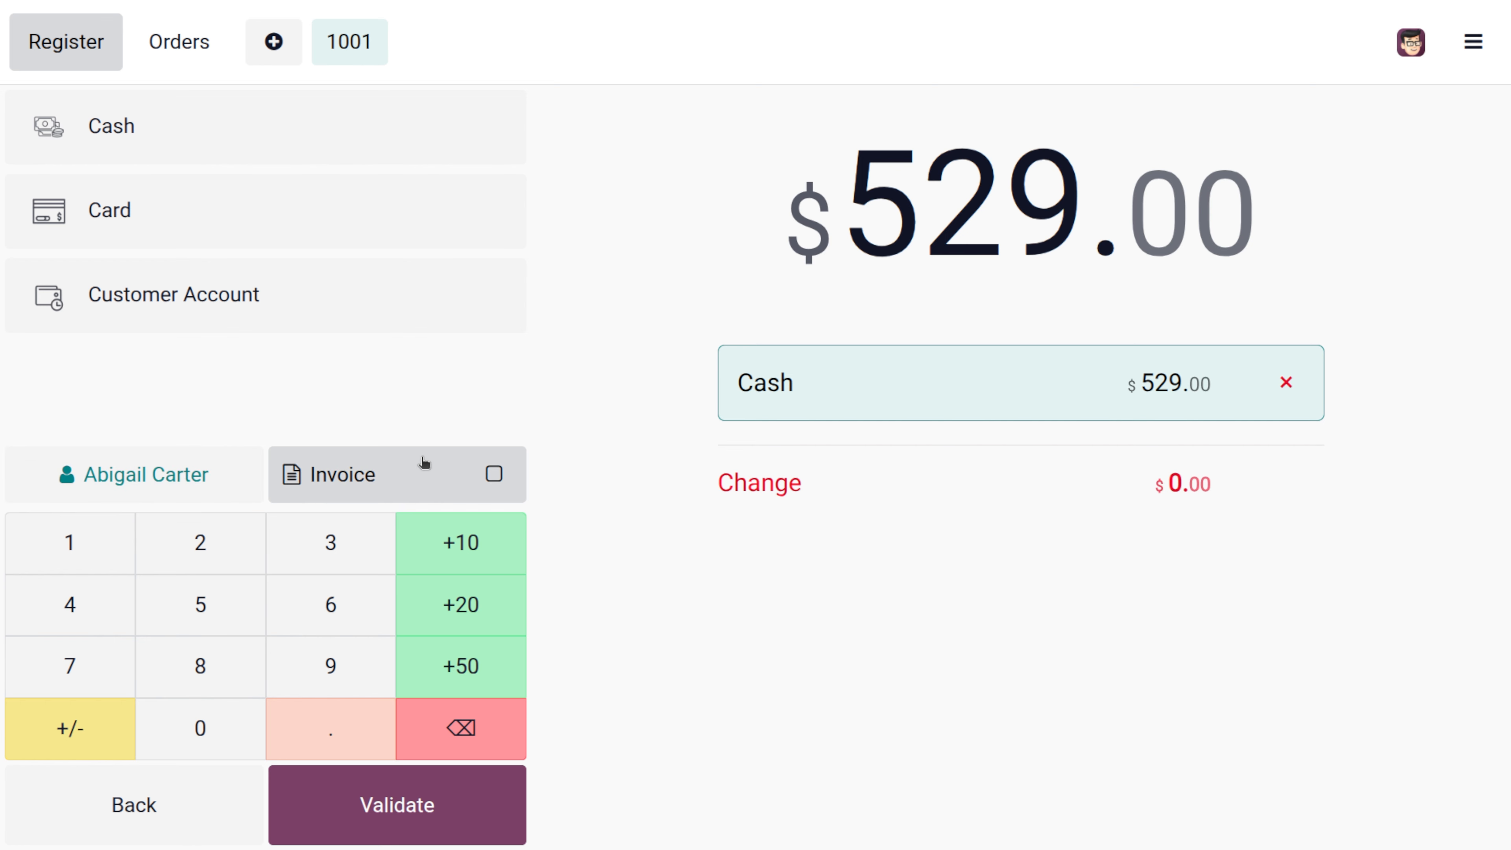
left_click(479, 474)
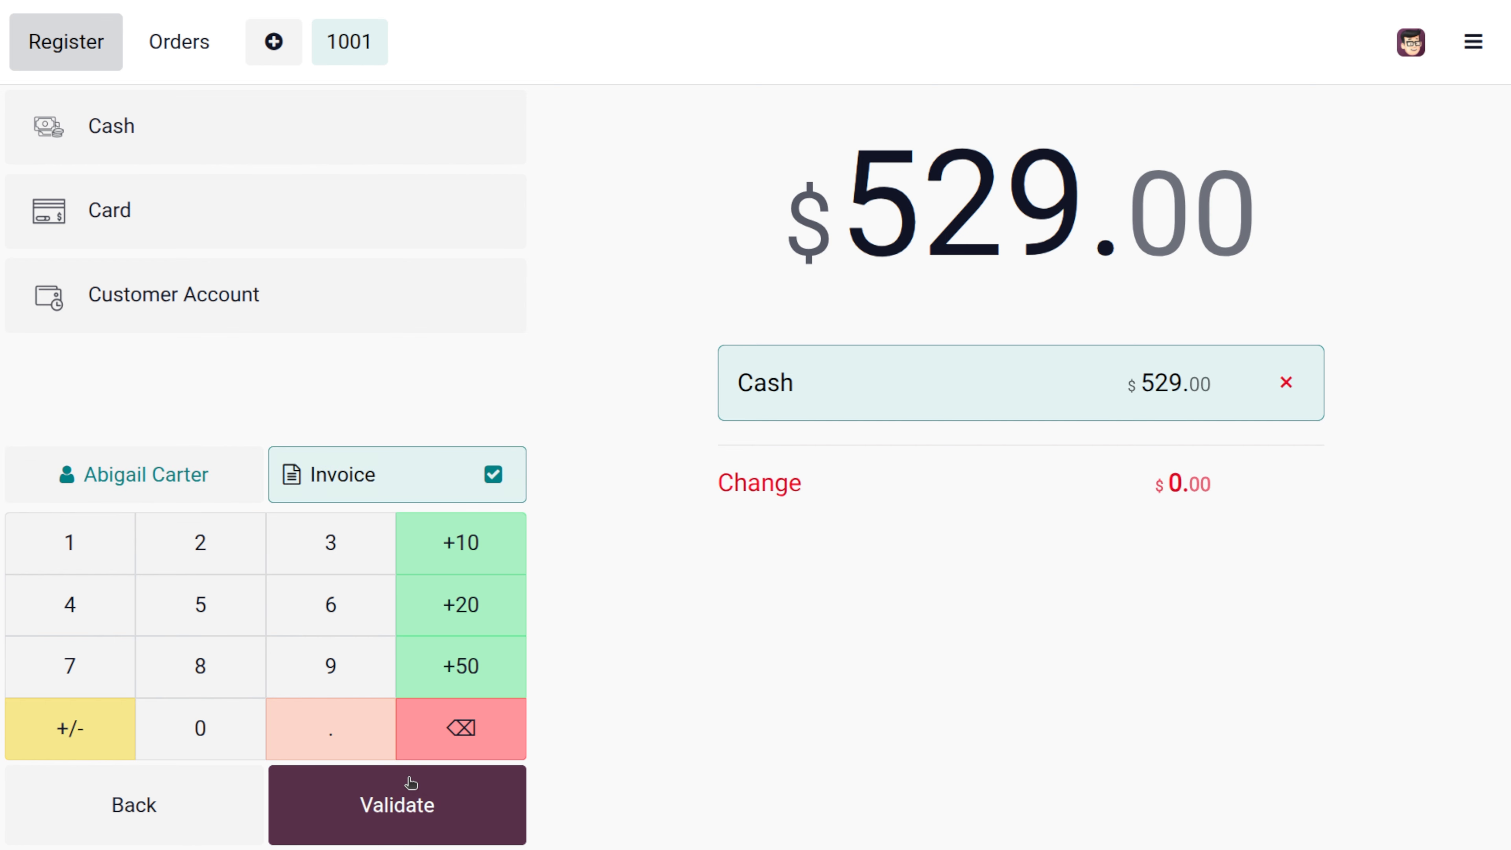
left_click(416, 798)
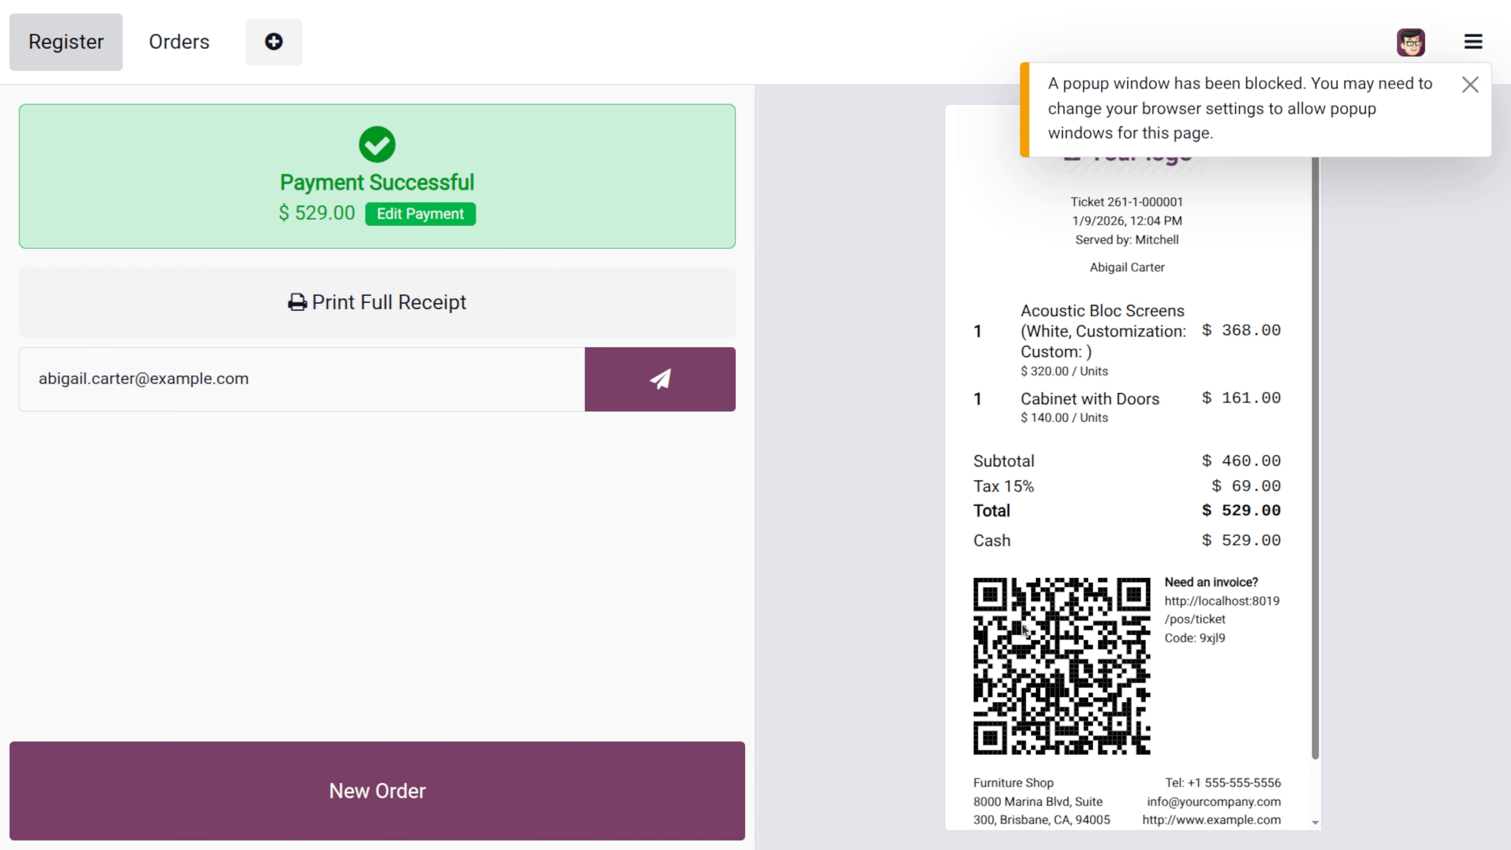
left_click(1474, 87)
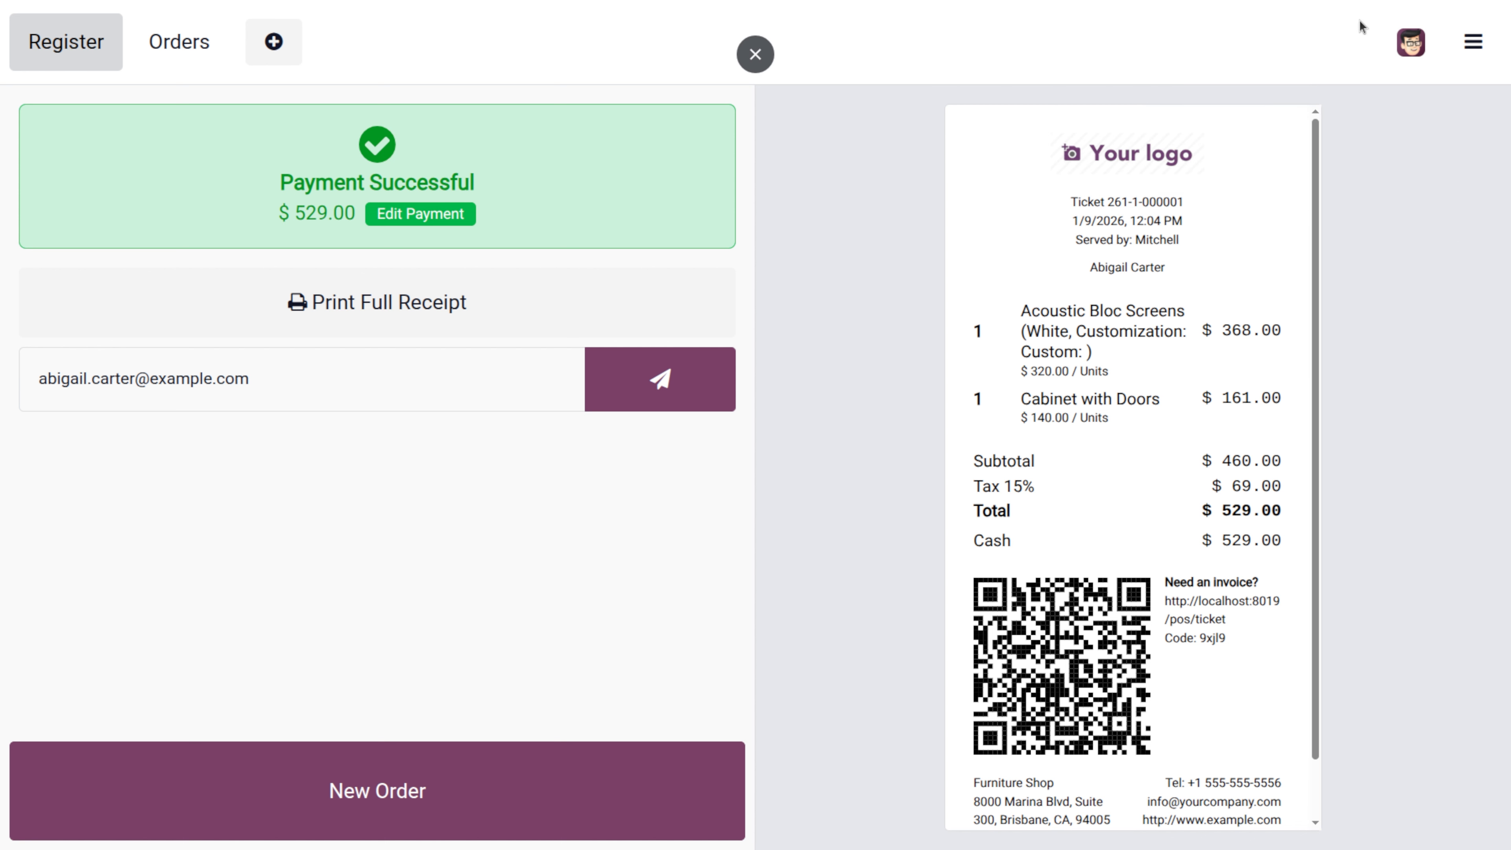
Close the register with a cash count of 0, accept the payments difference, and return to the backend
left_click(1484, 49)
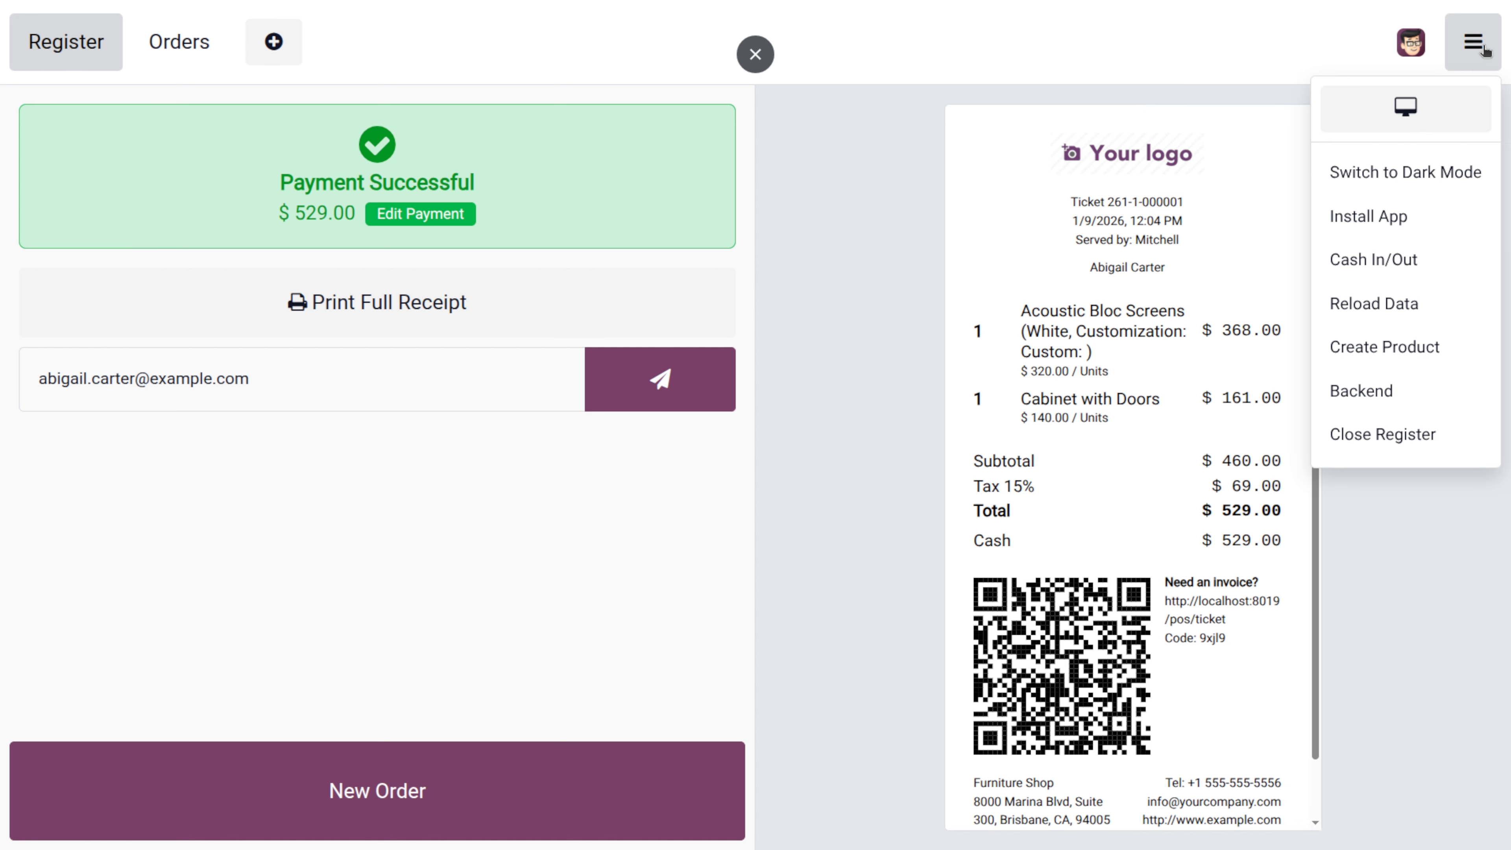
left_click(1423, 427)
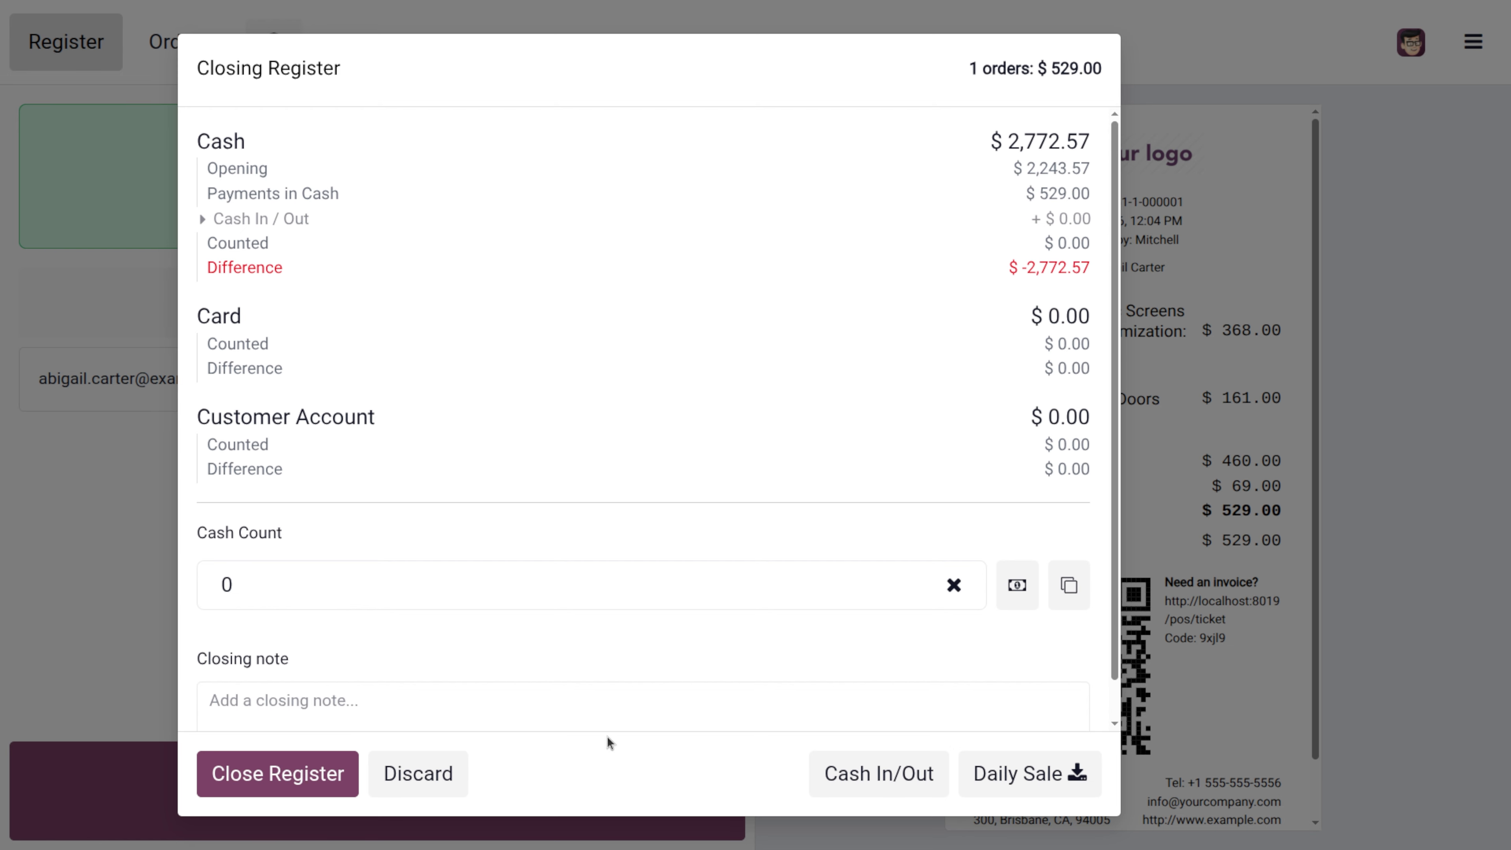
left_click(287, 774)
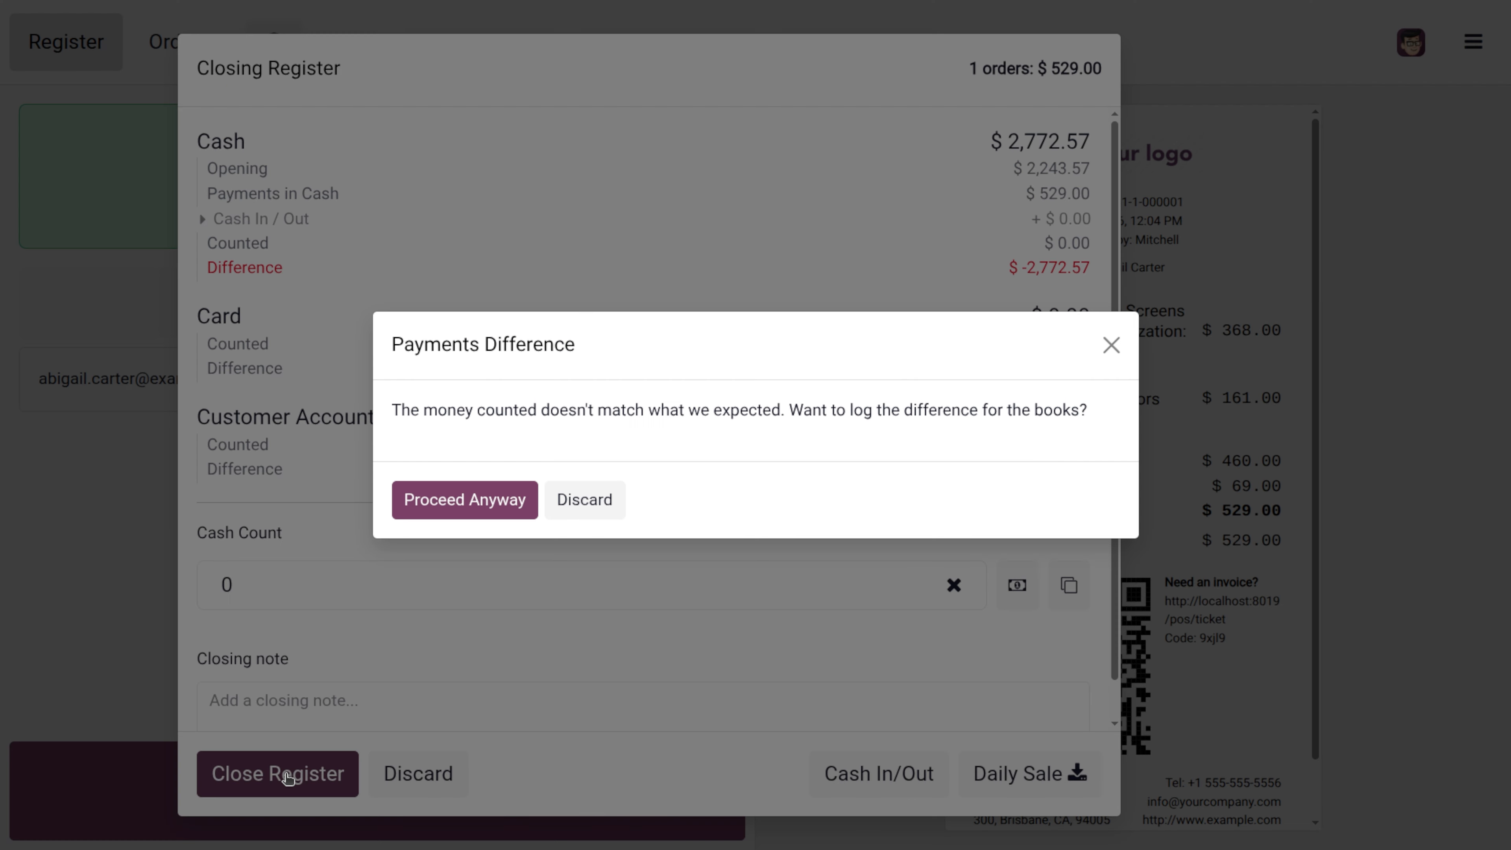
left_click(450, 503)
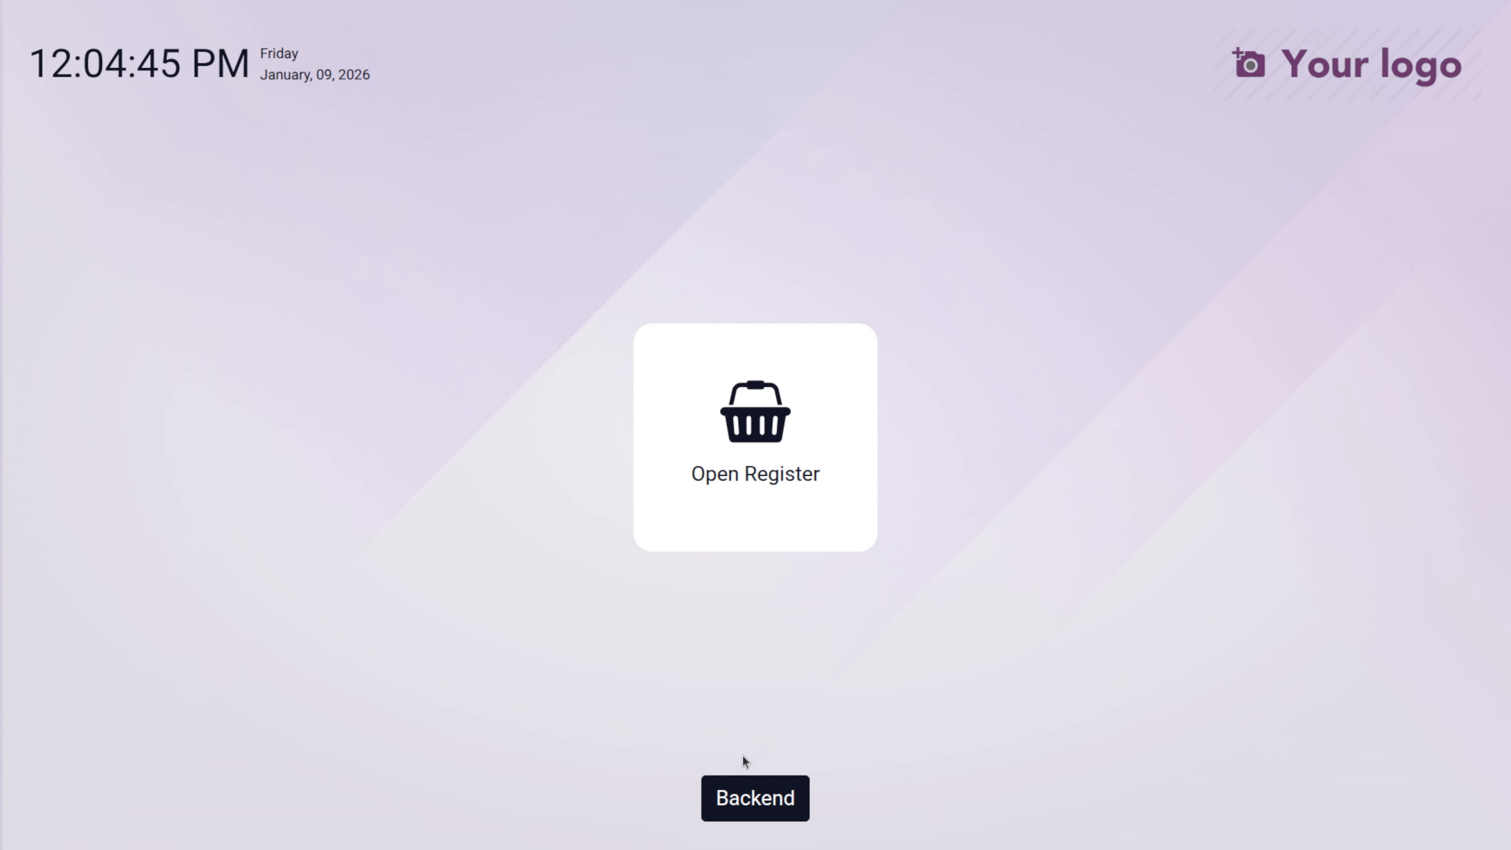
left_click(778, 806)
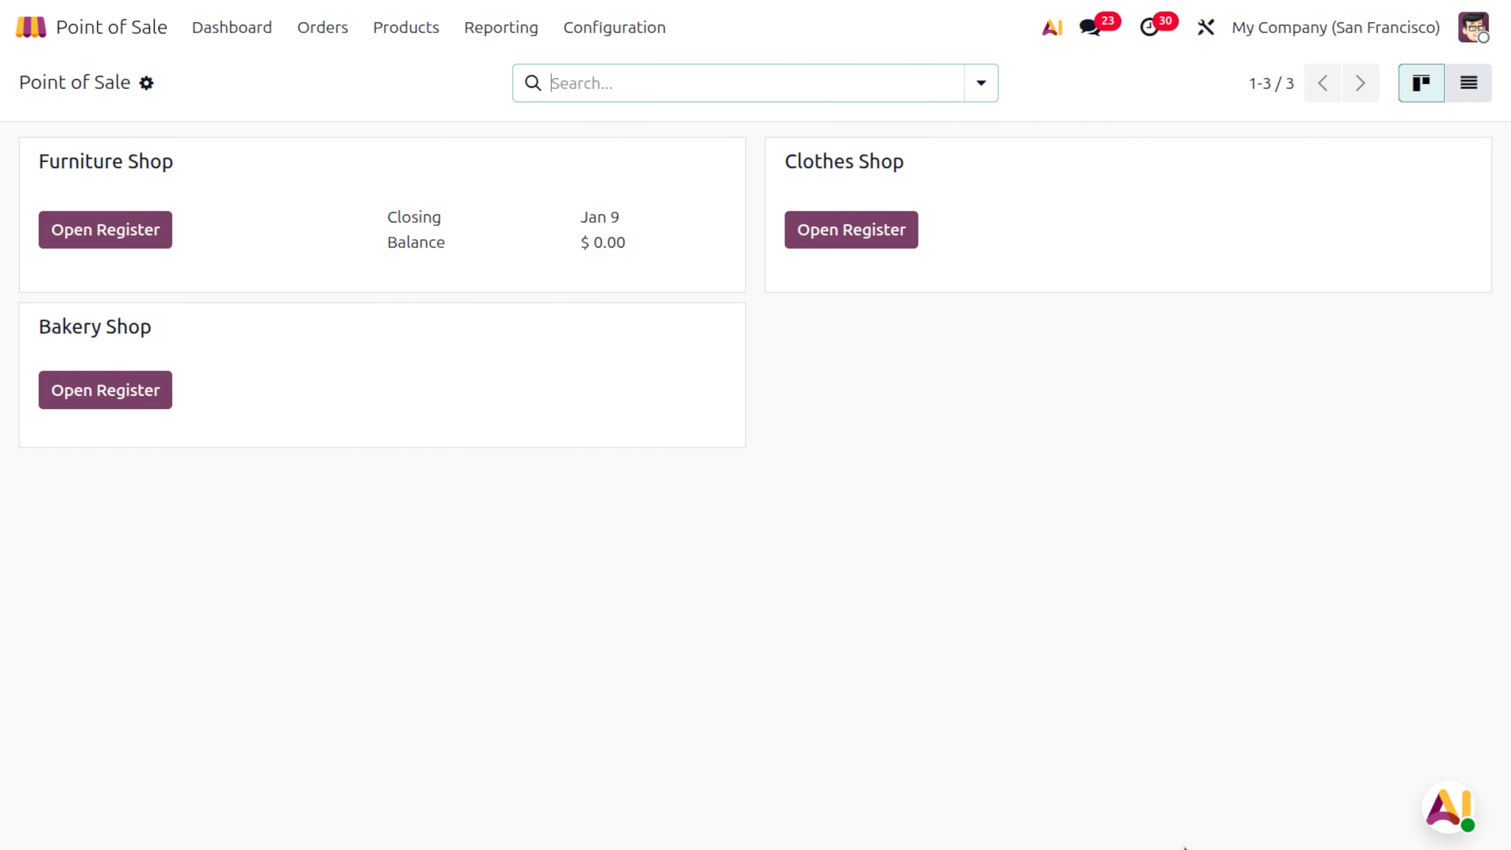
Open the Livechat AI Agent and ask "do i have a customer from japan"
left_click(1436, 799)
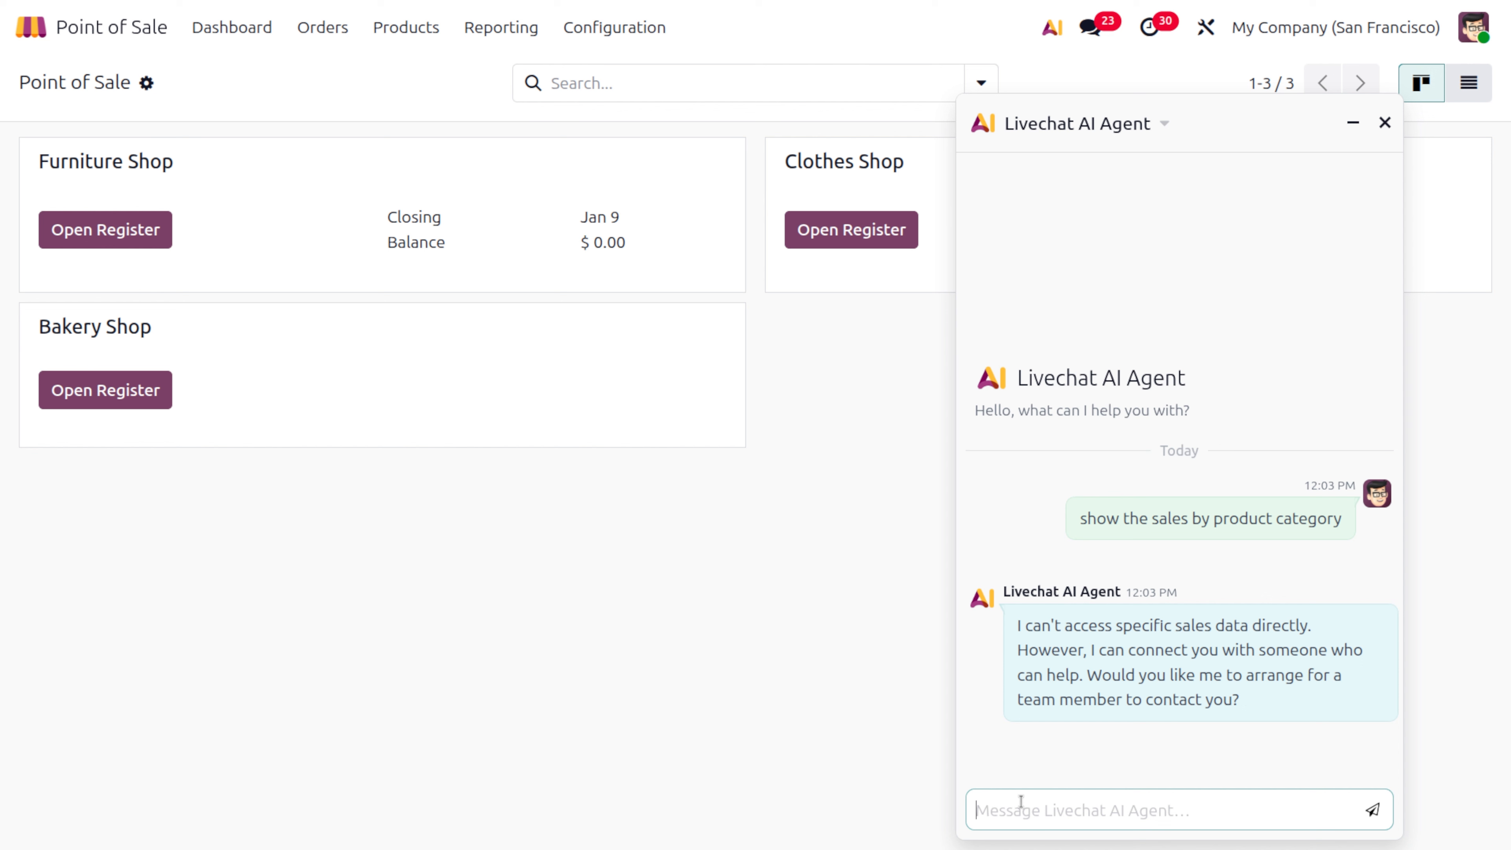
type("do")
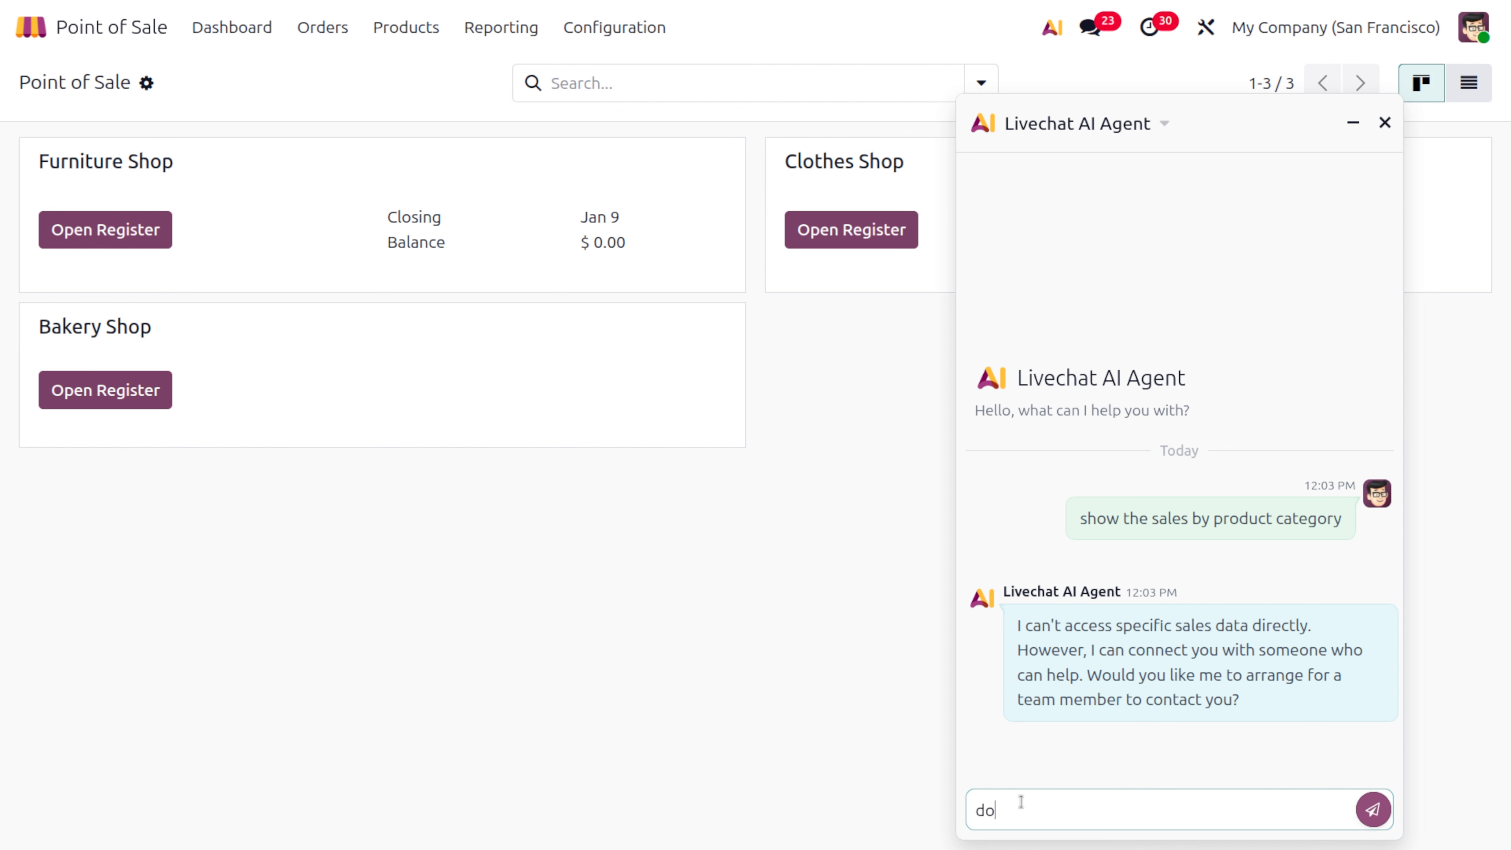
type(" i have a customer from ha")
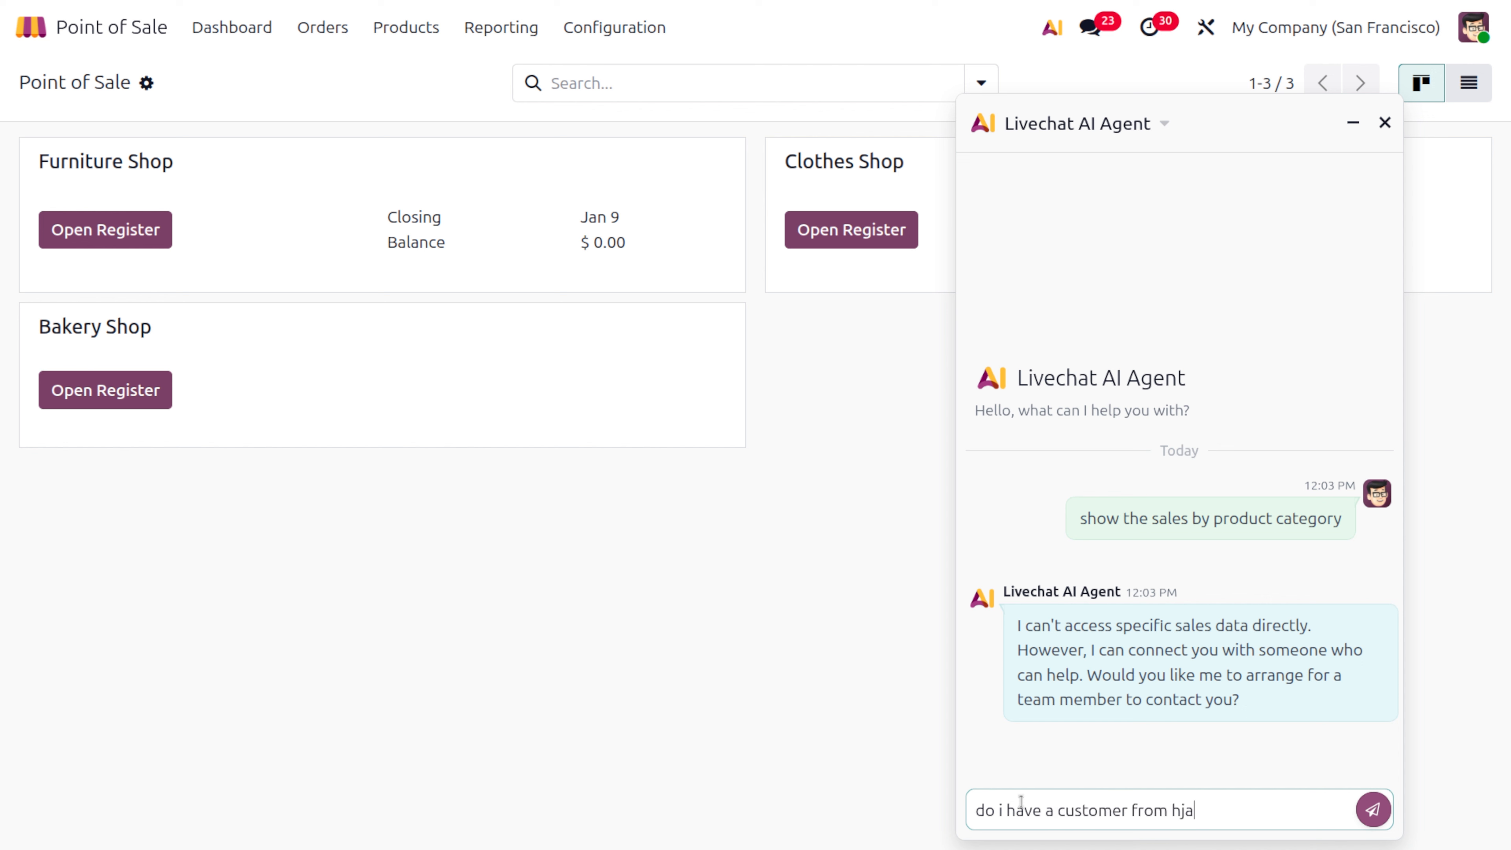
key("BackSpace")
key("BackSpace")
type("japan")
key("Return")
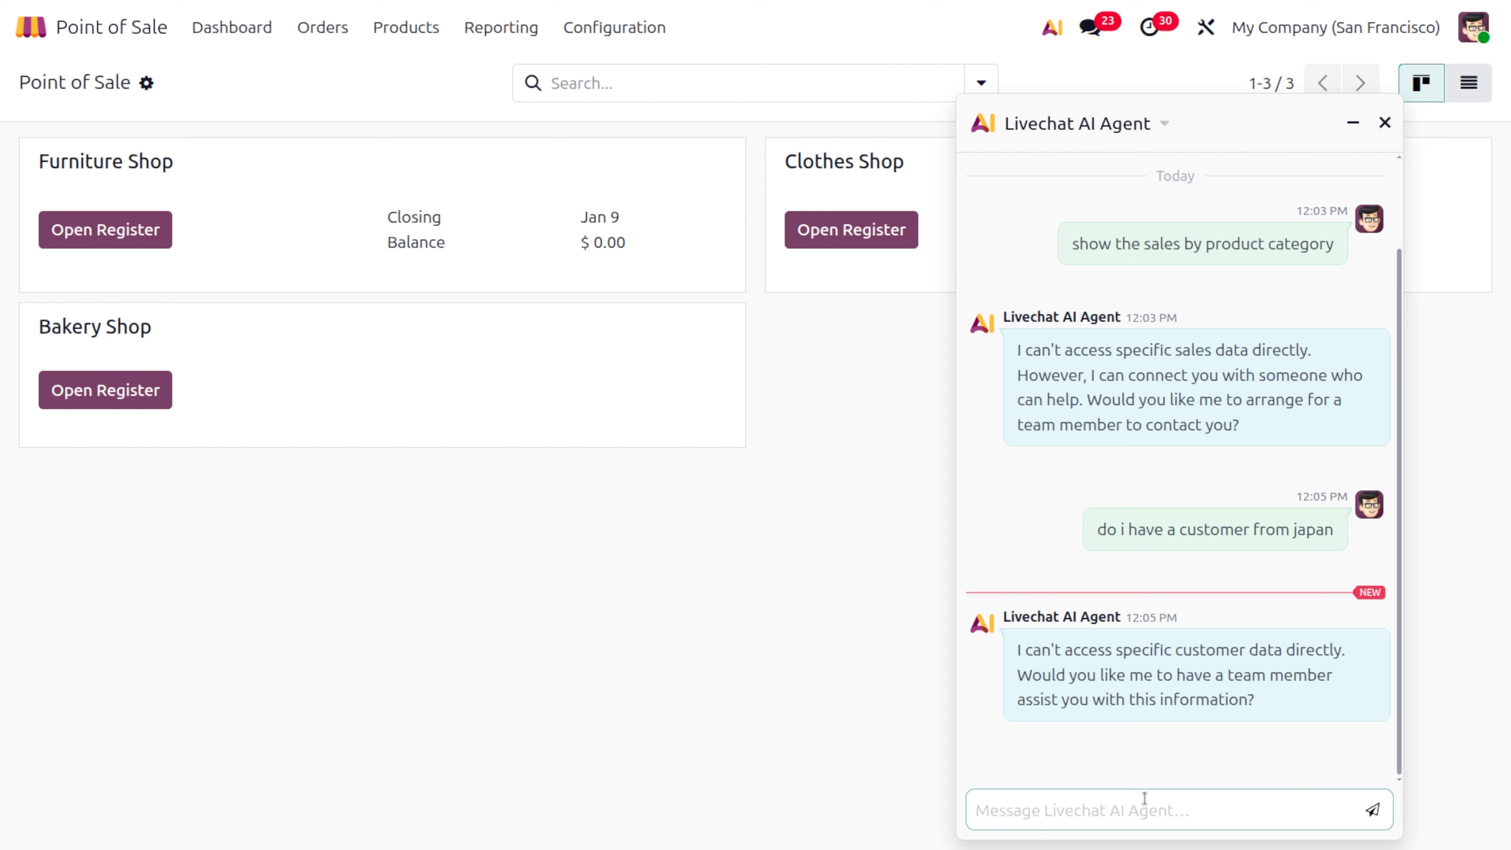
Reply "yeah connect the odoo sales team" to the Livechat AI Agent and minimise the chat
type("yea")
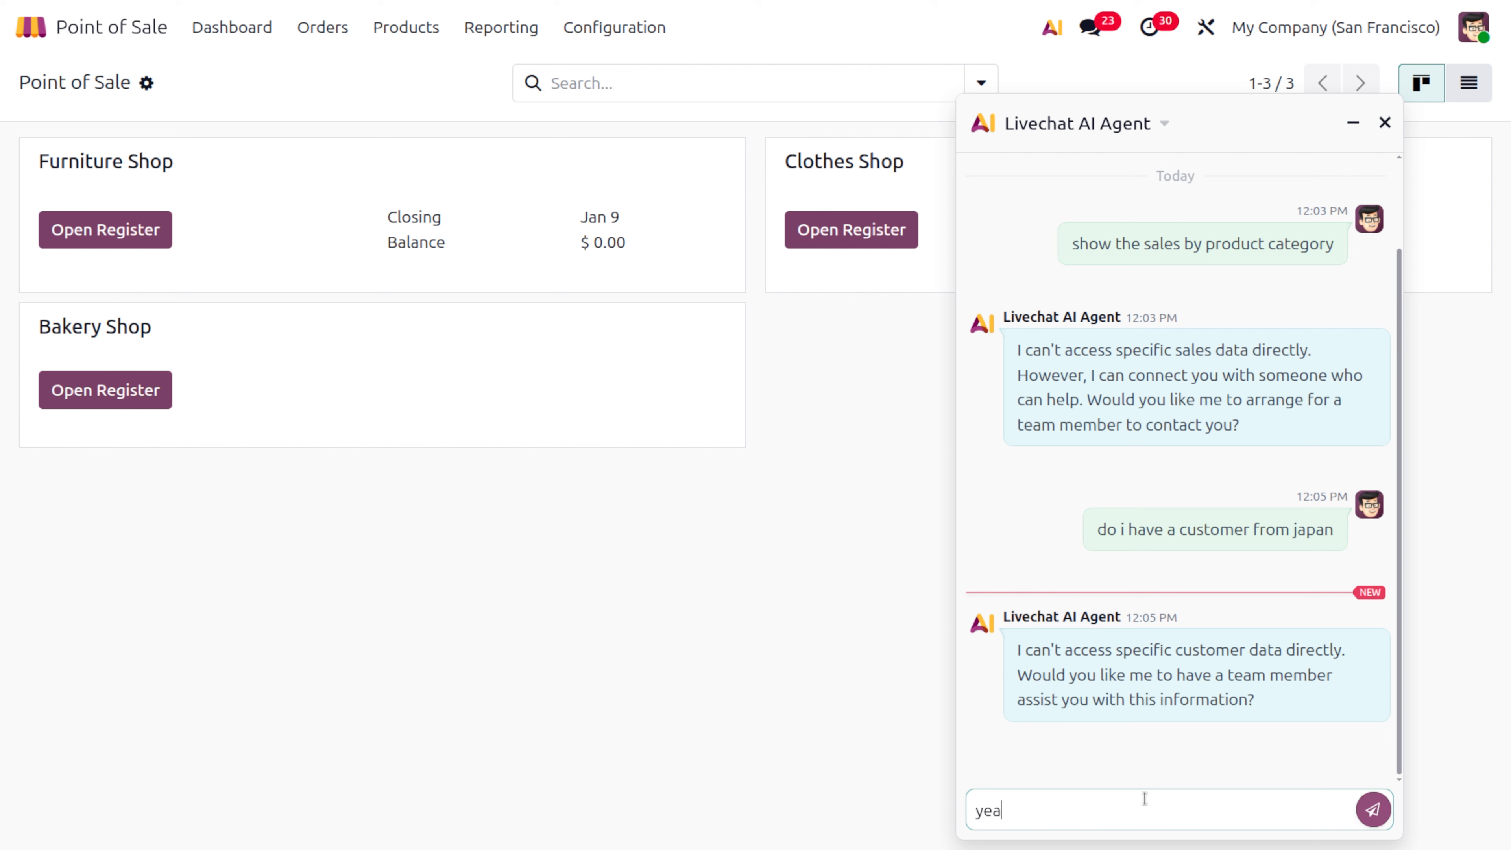
type("h connect the odoo sales")
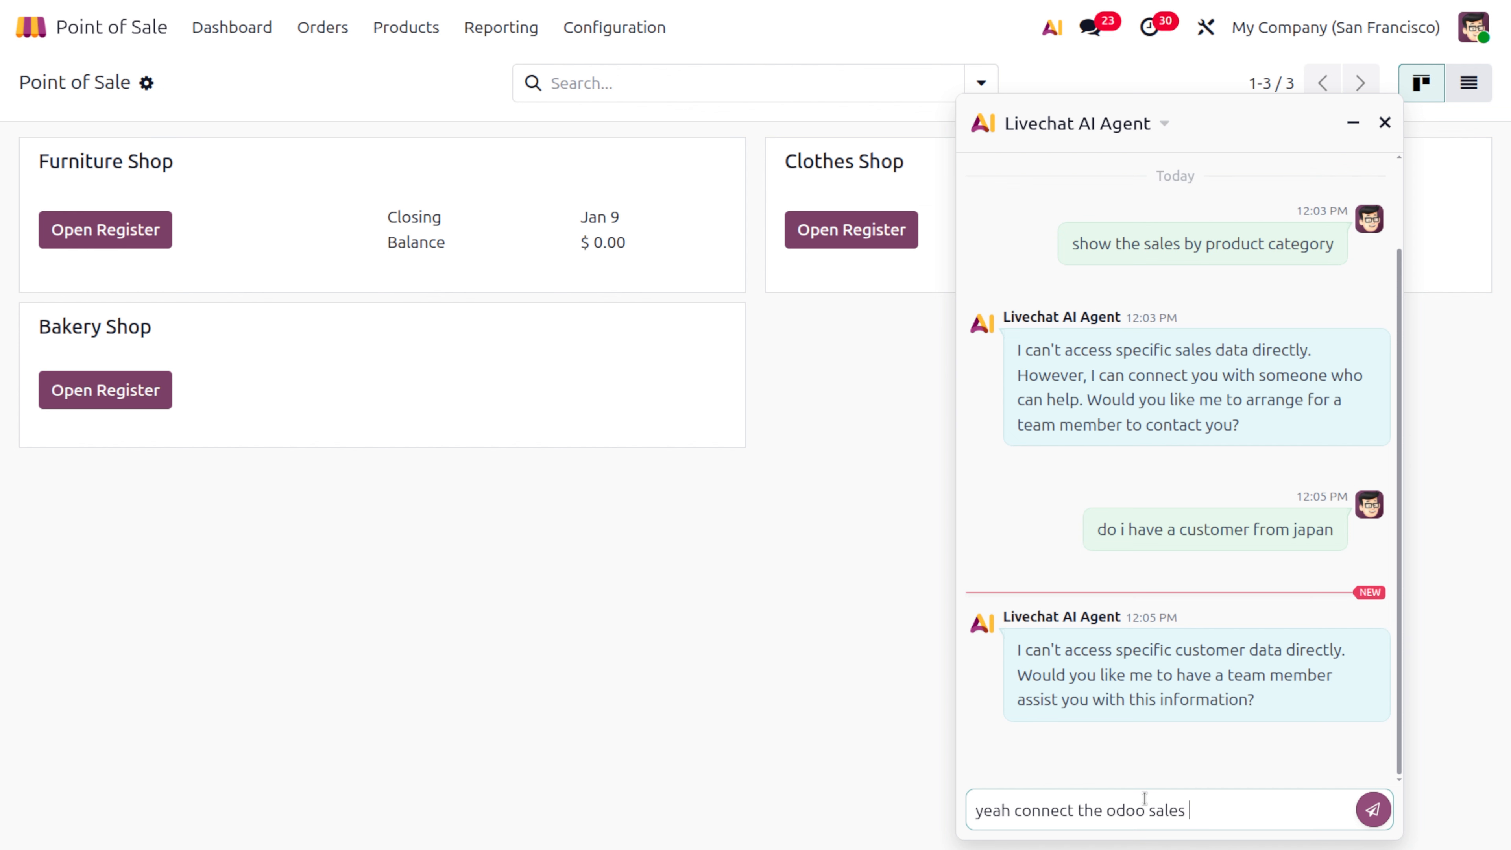
type(" team")
key("Return")
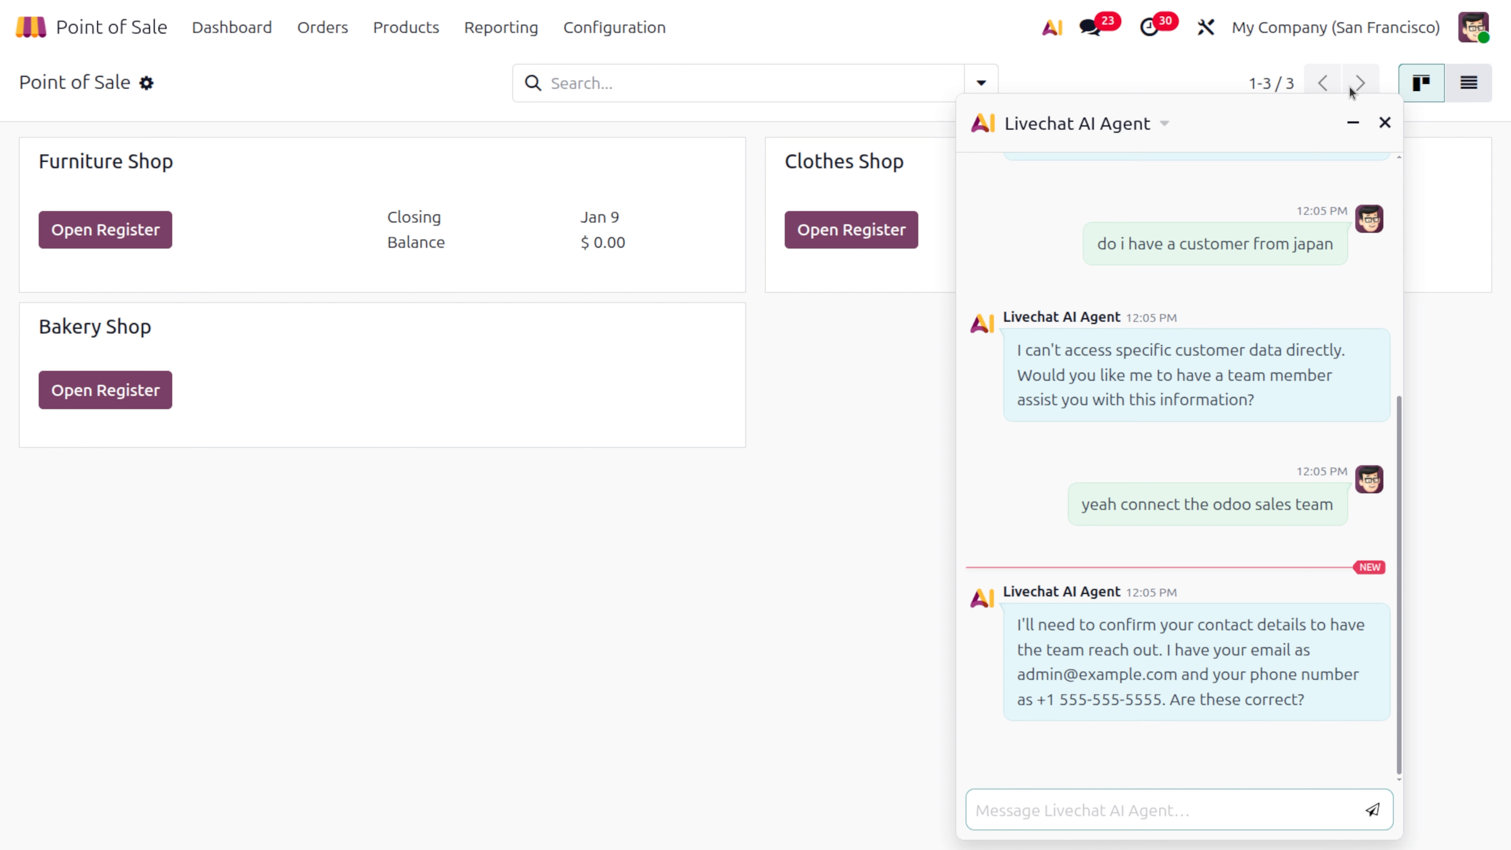
left_click(1353, 122)
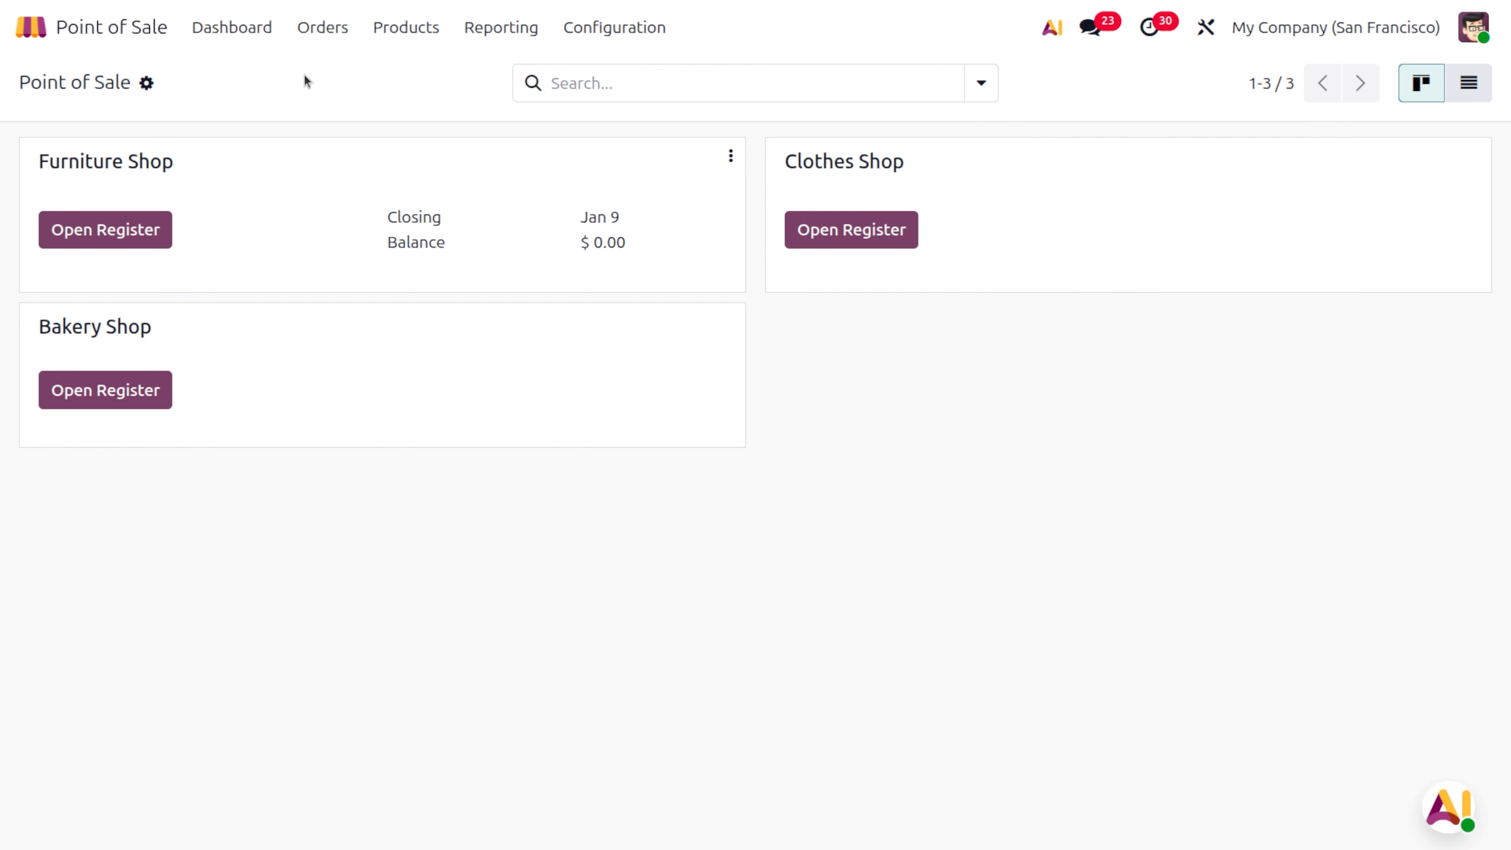
Open the Furniture Shop's order list and view the details of its most recent order
left_click(733, 156)
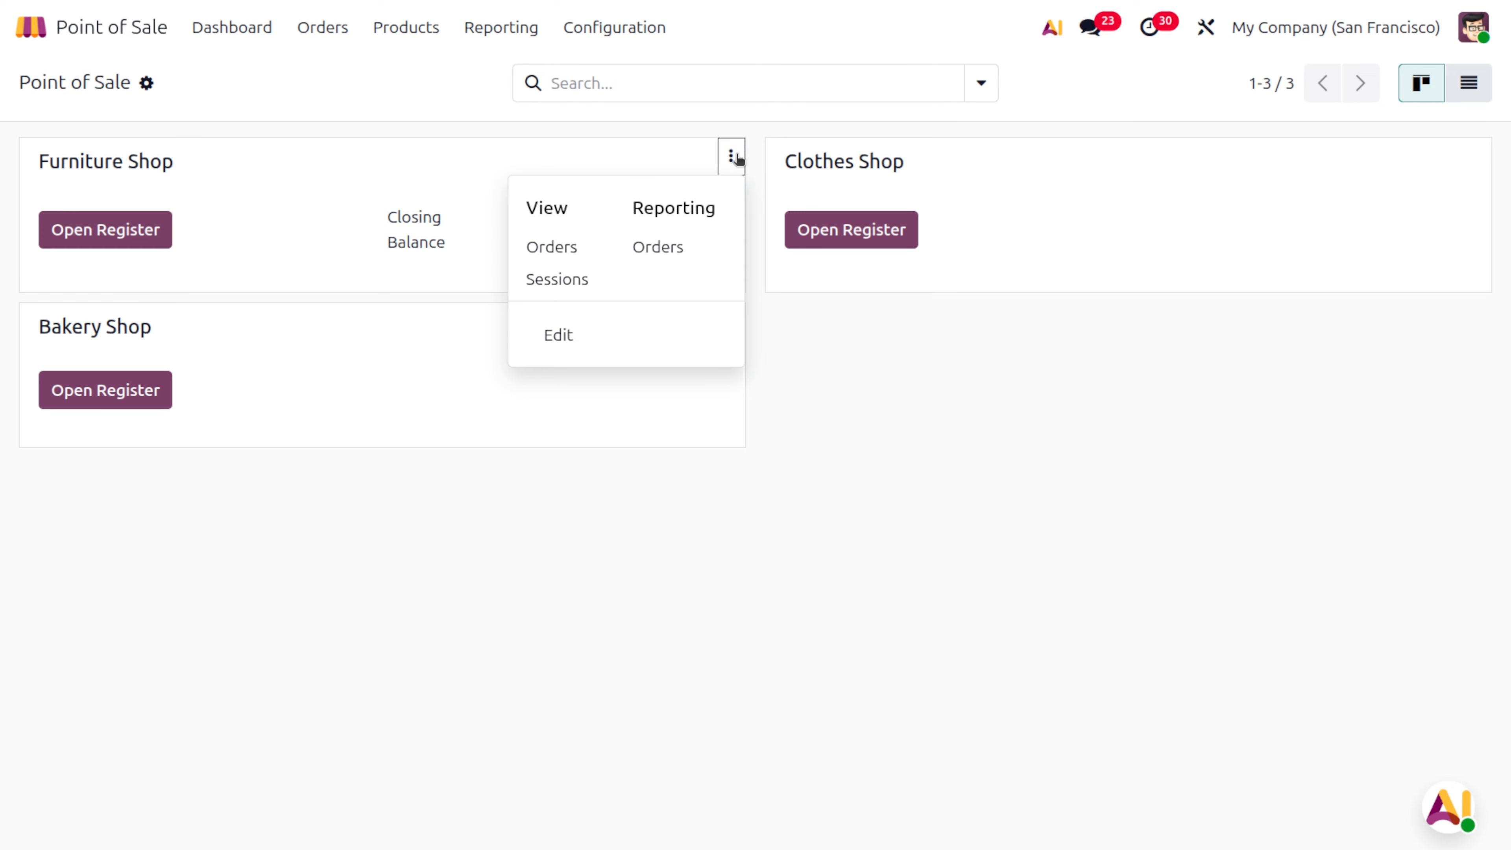
left_click(554, 247)
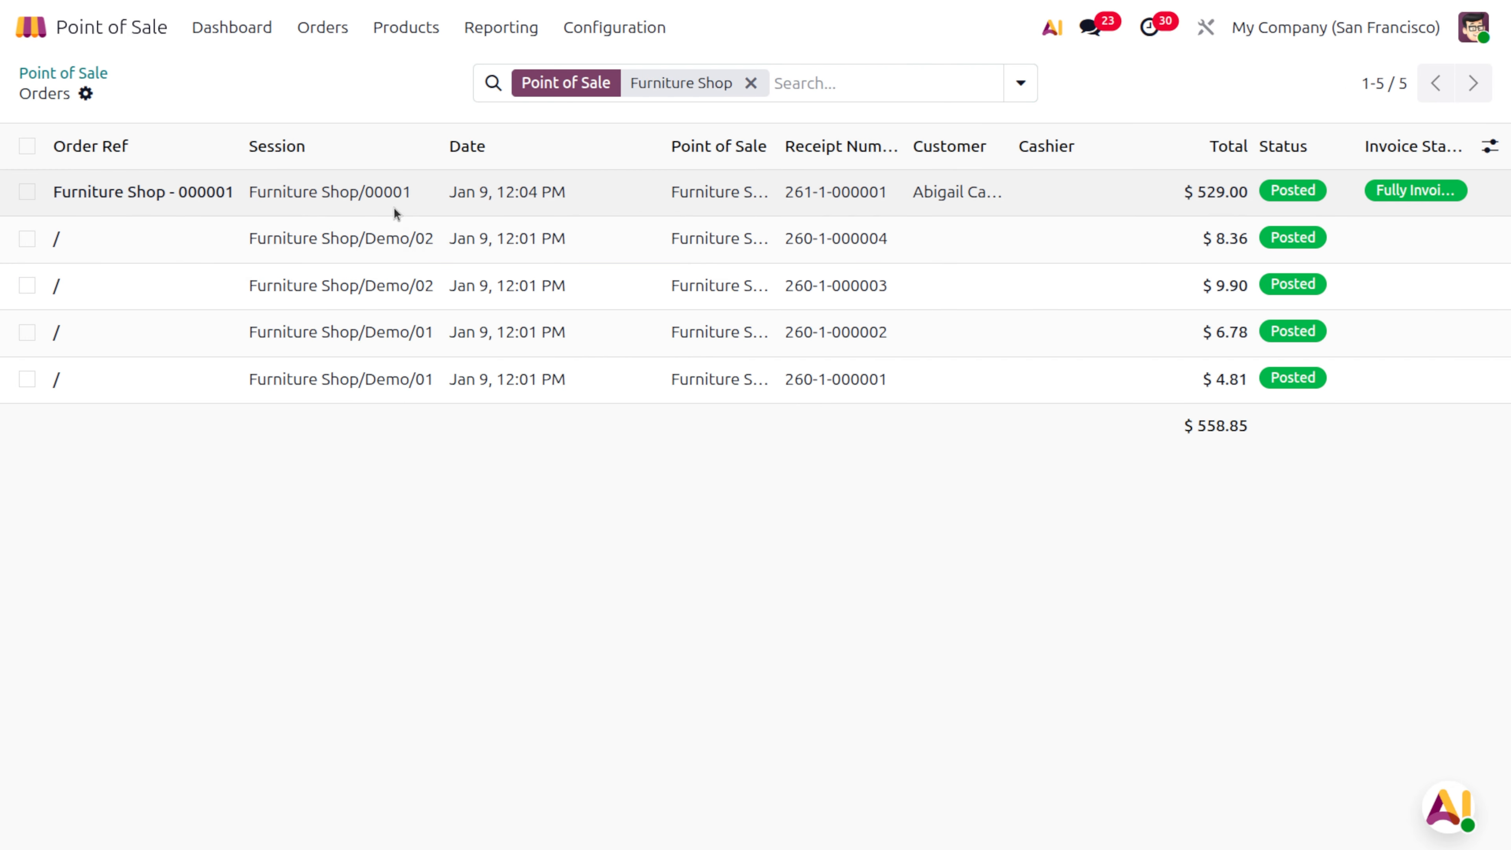
left_click(397, 213)
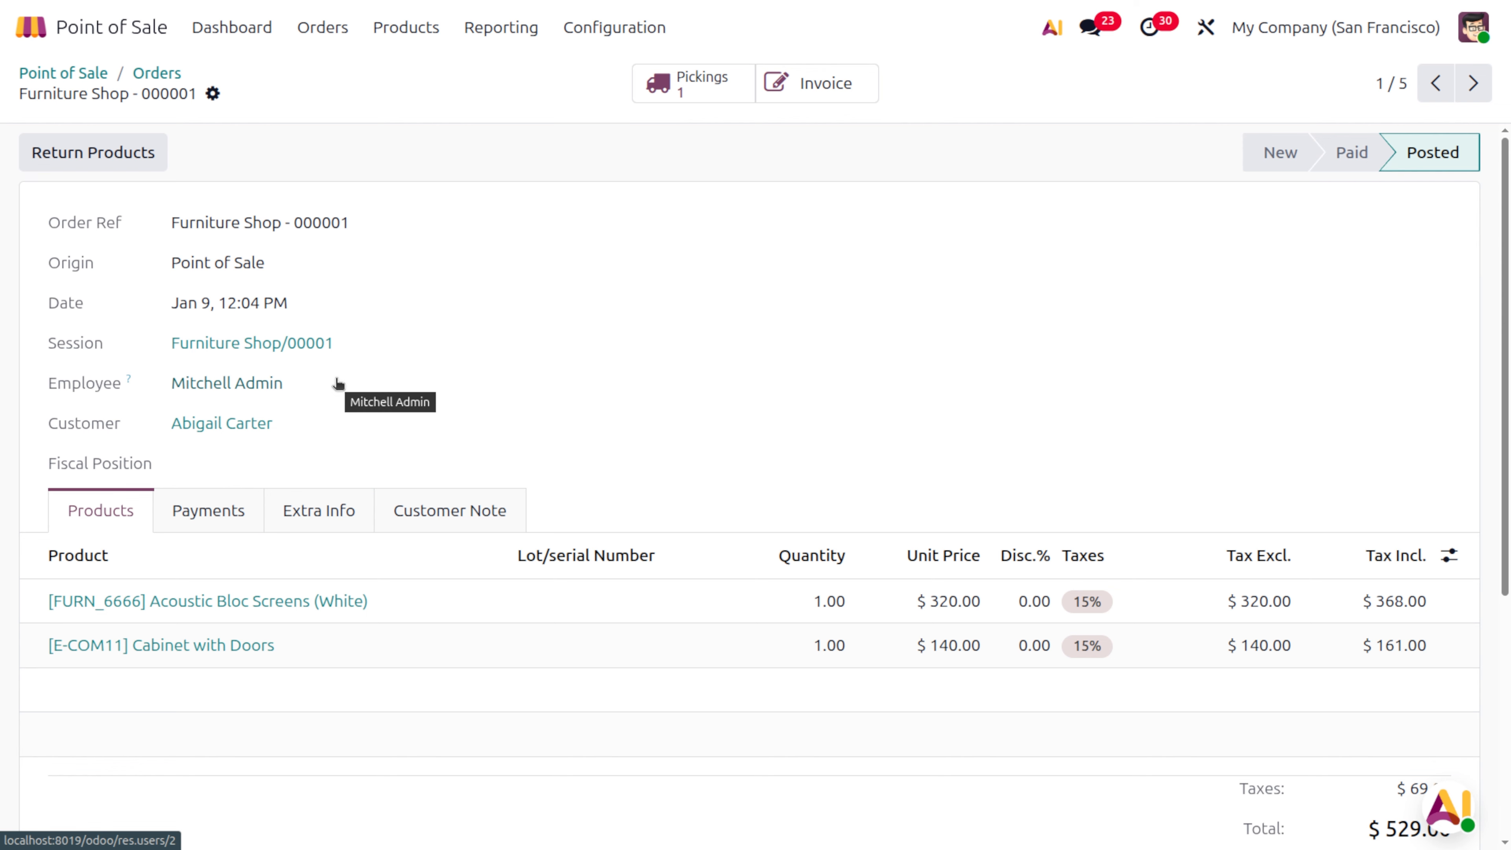
Switch to the Sales app and open the newest sales order in the quotations list
left_click(81, 33)
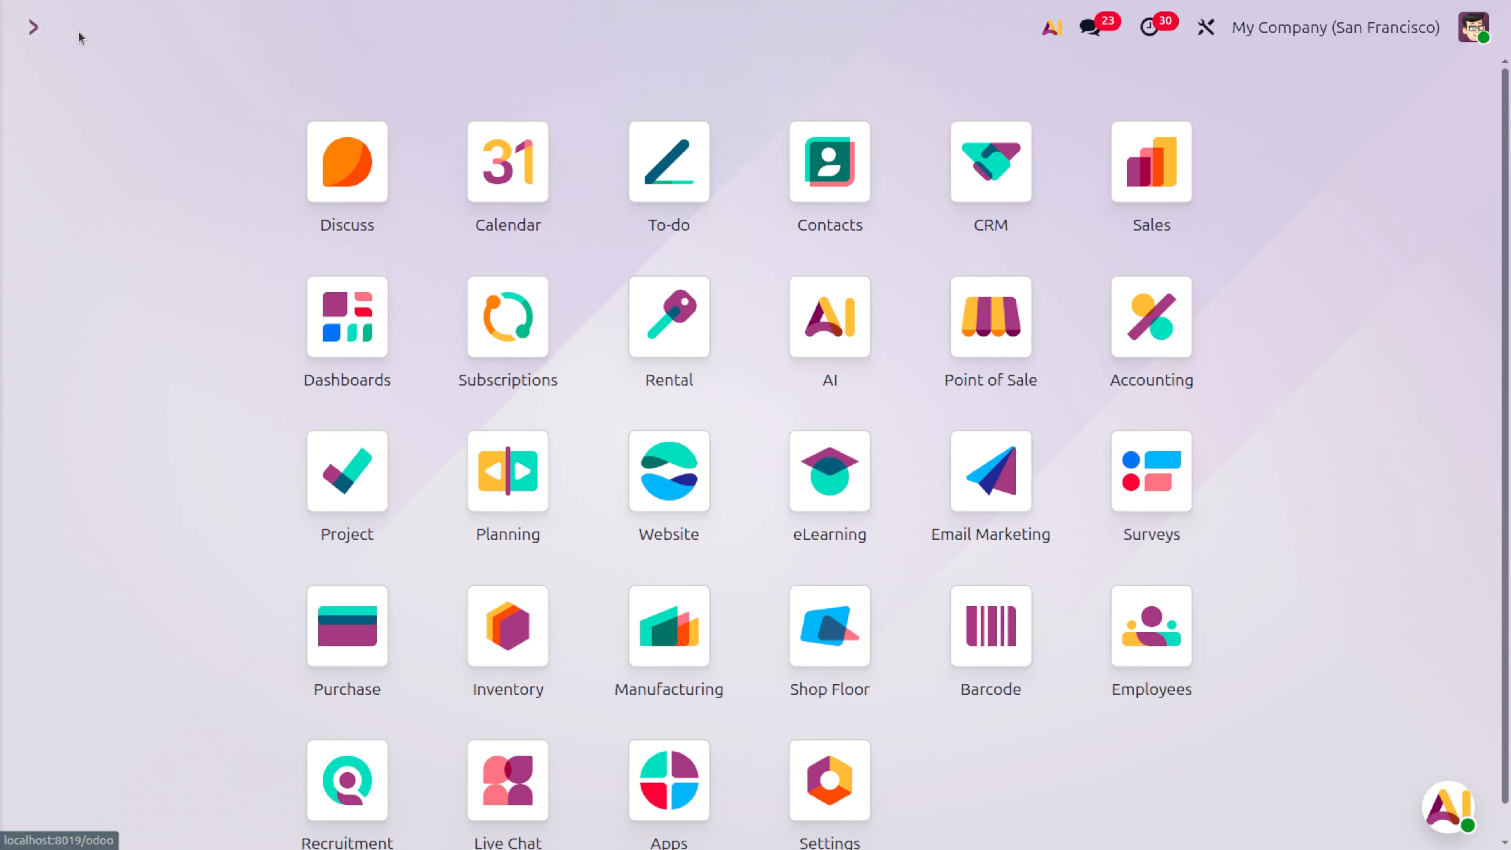
type("sa")
key("Return")
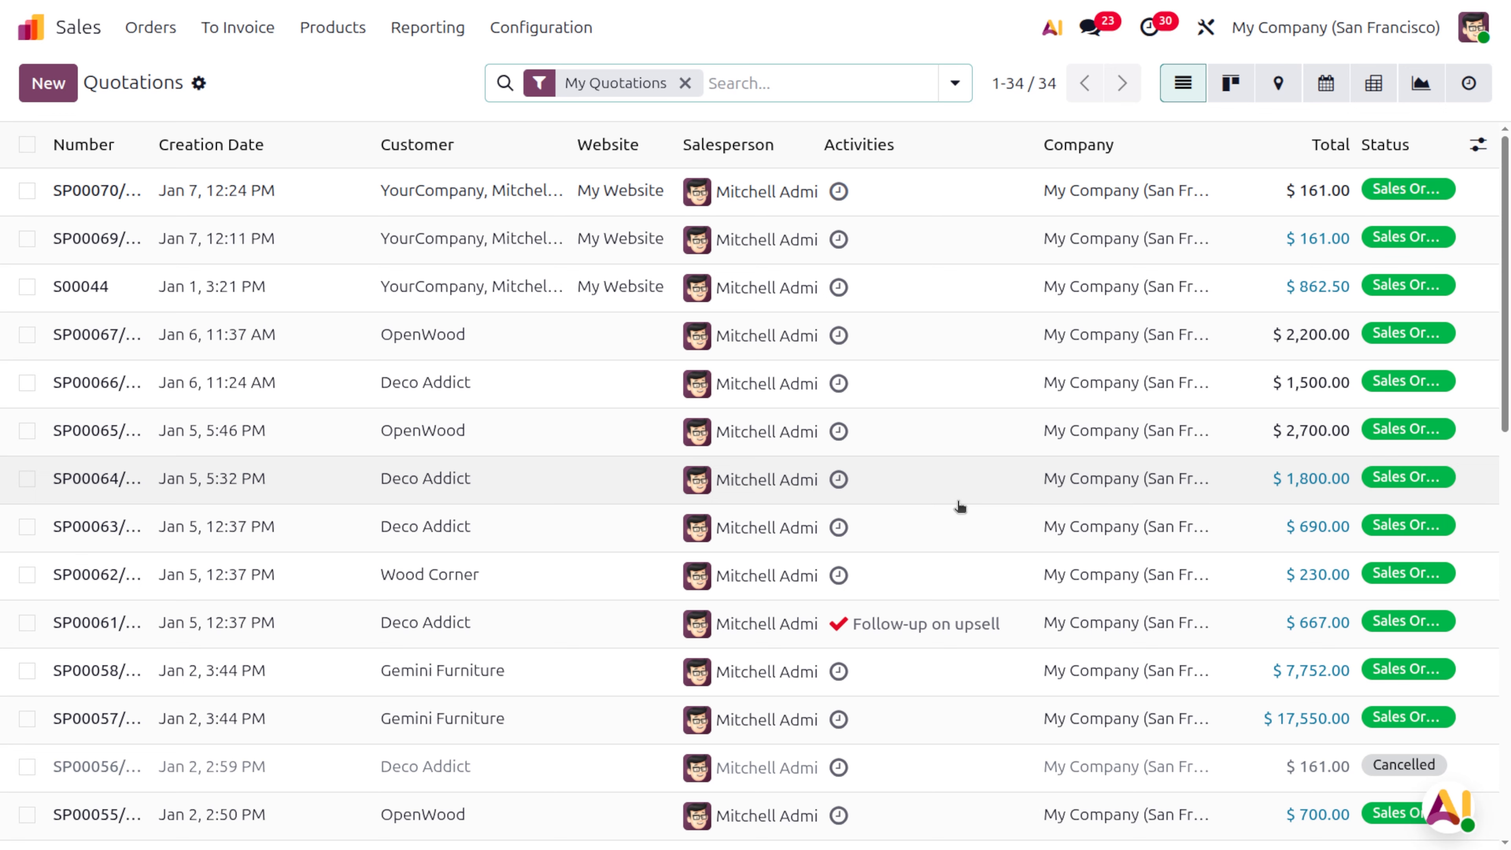
left_click(1062, 29)
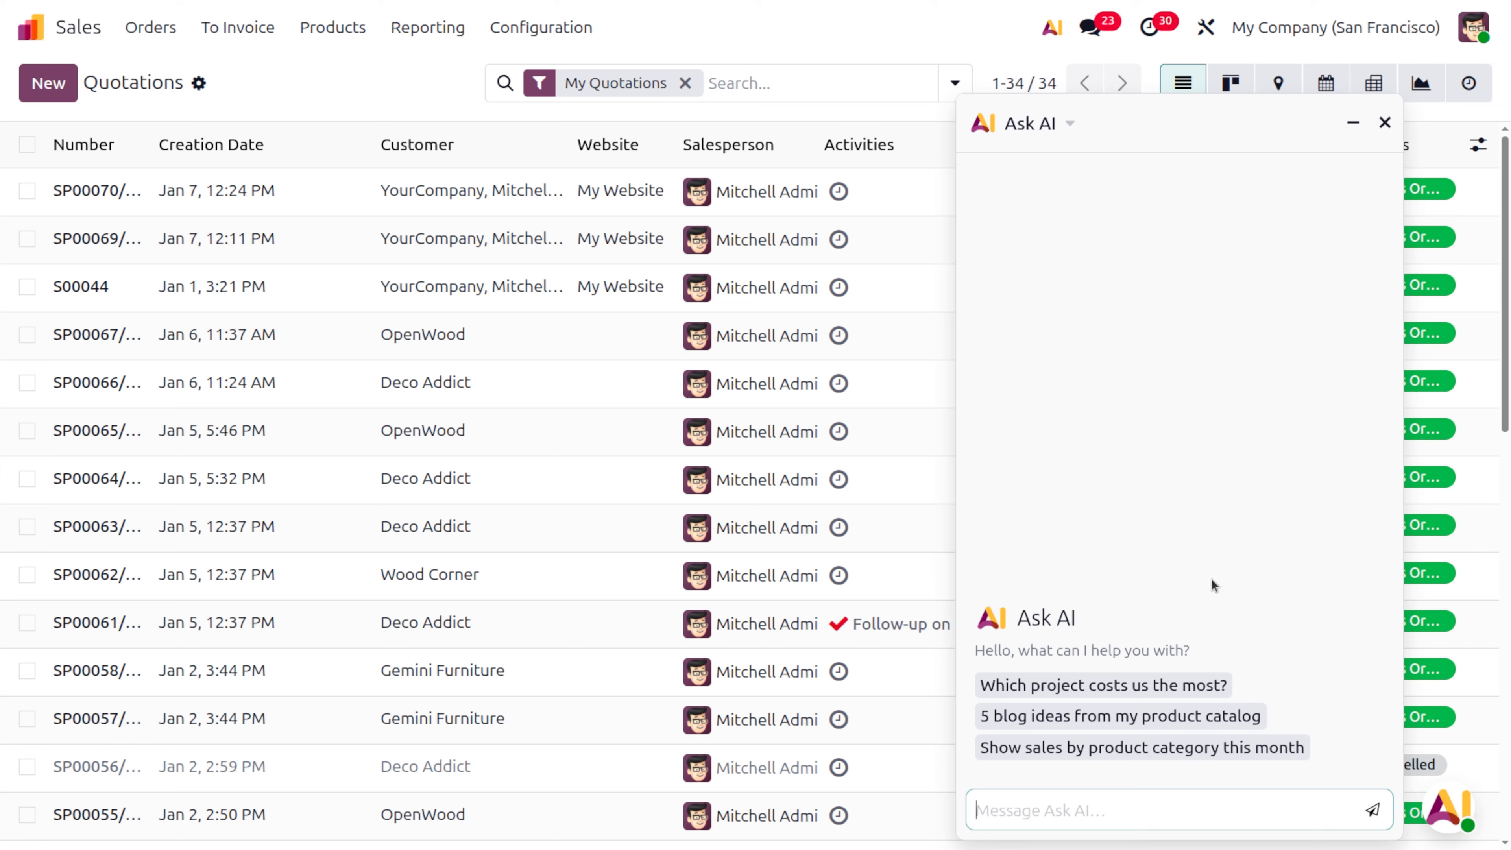
left_click(1385, 122)
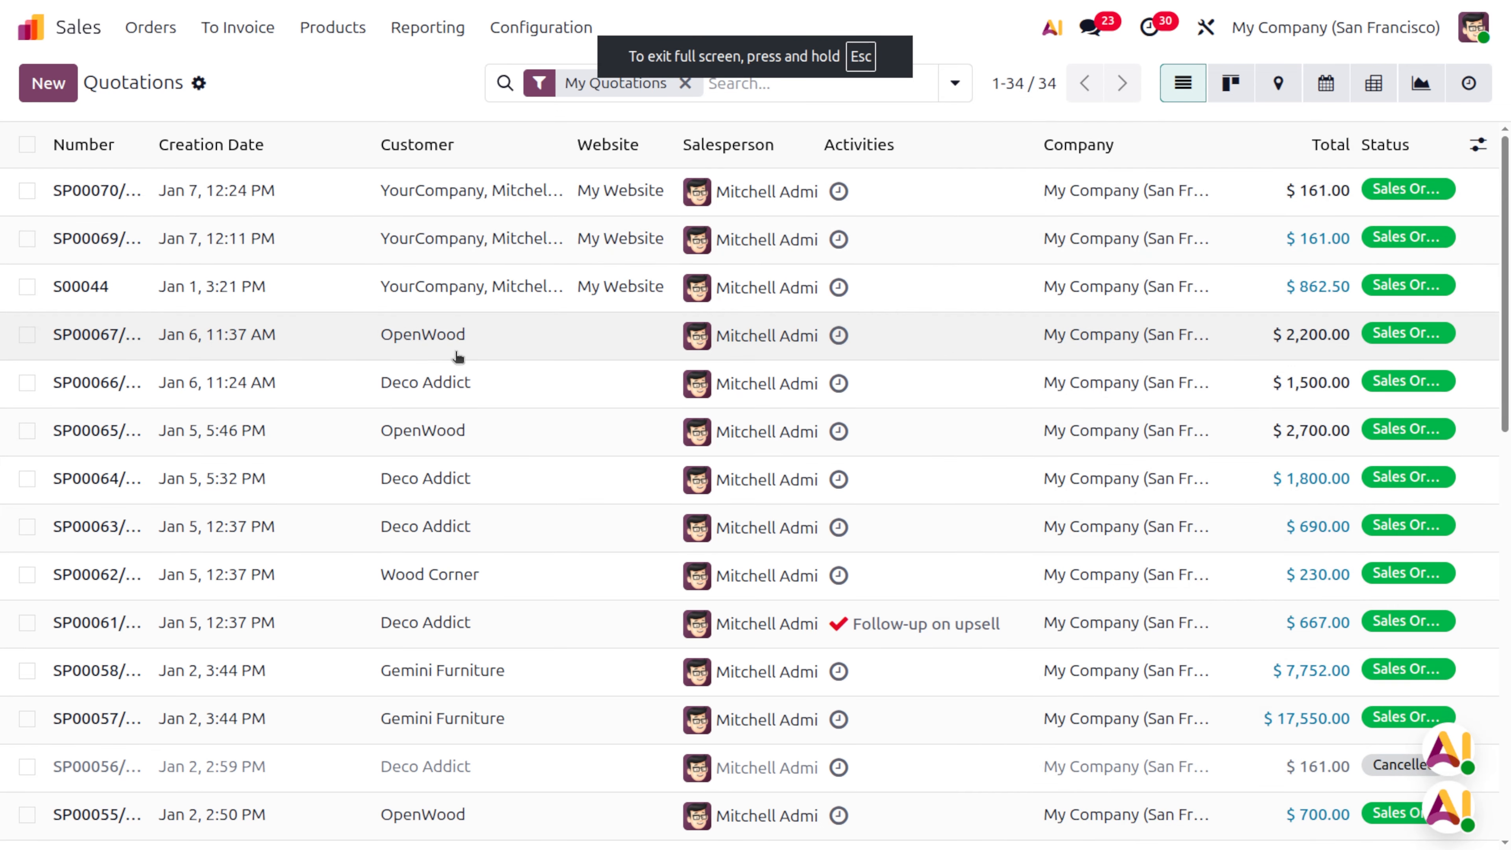
left_click(697, 172)
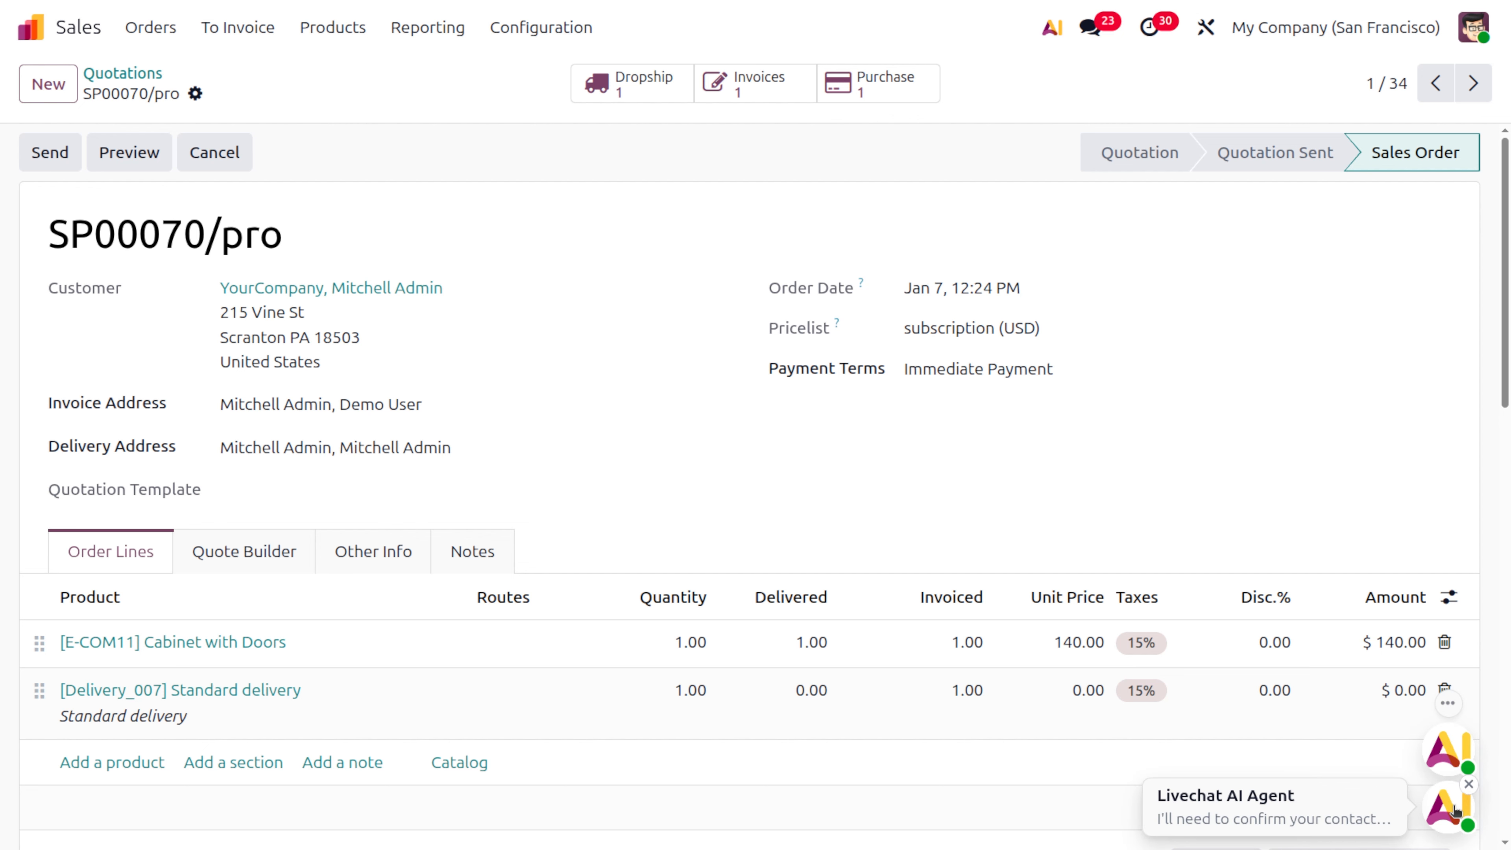
Send the Livechat AI Agent the copied order reference with "summaries the order", and minimise the chat after its reply
left_click(1453, 810)
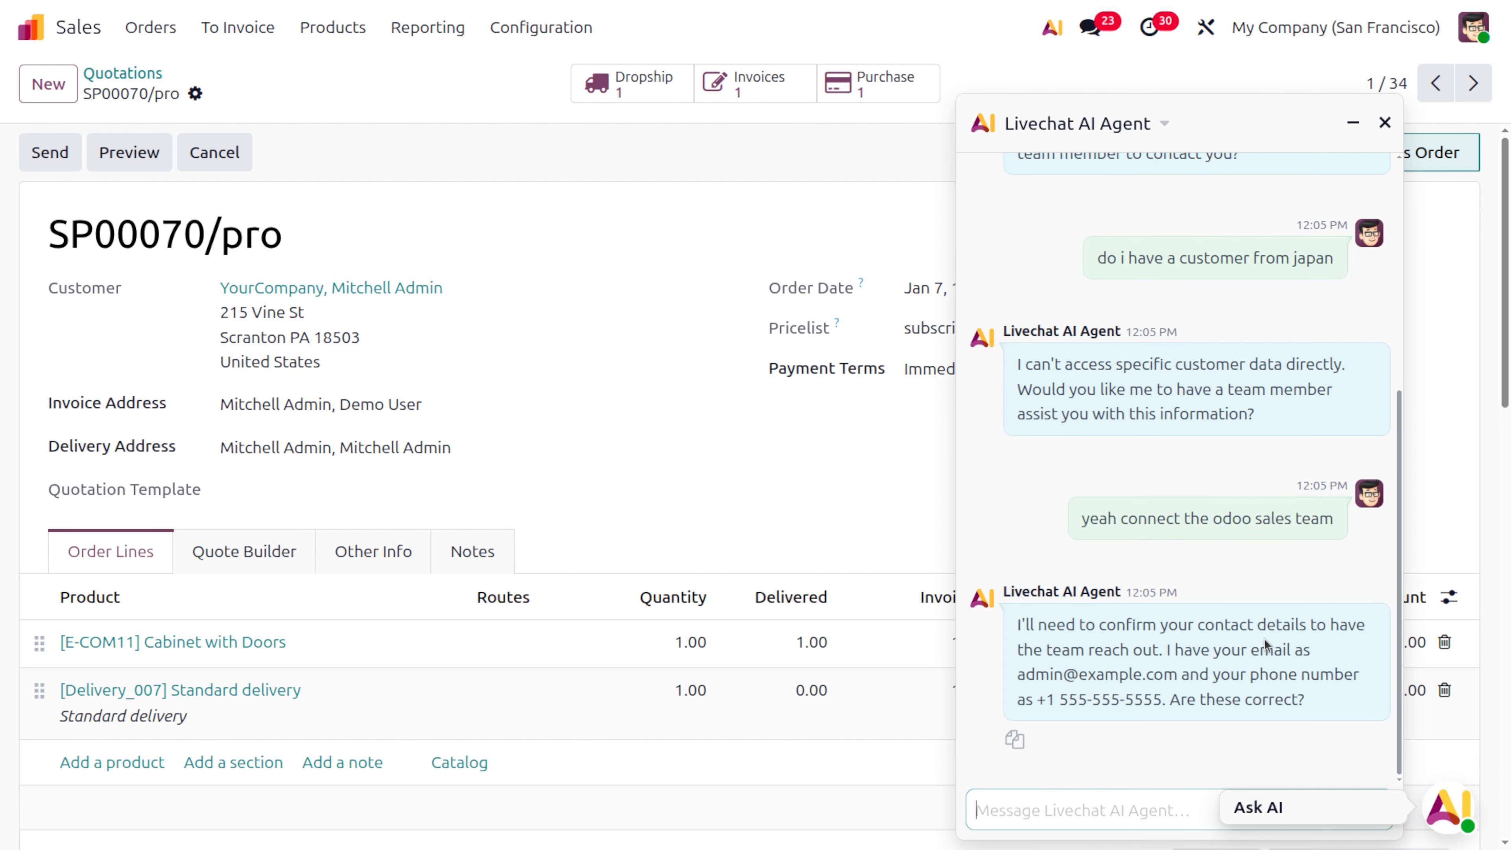
triple_click(168, 244)
key("ctrl+c")
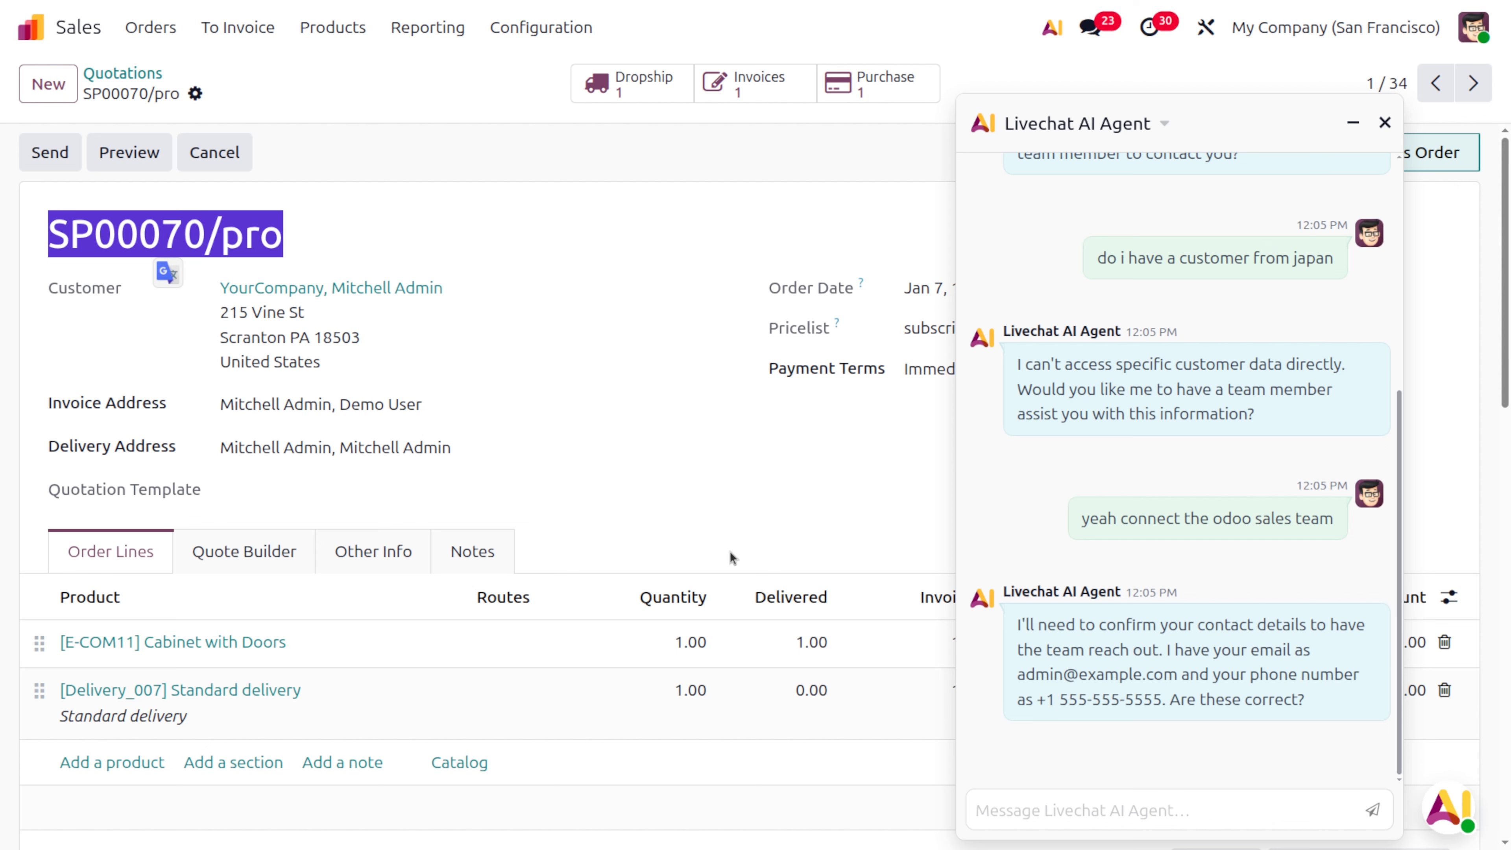
left_click(1010, 816)
key("ctrl+v")
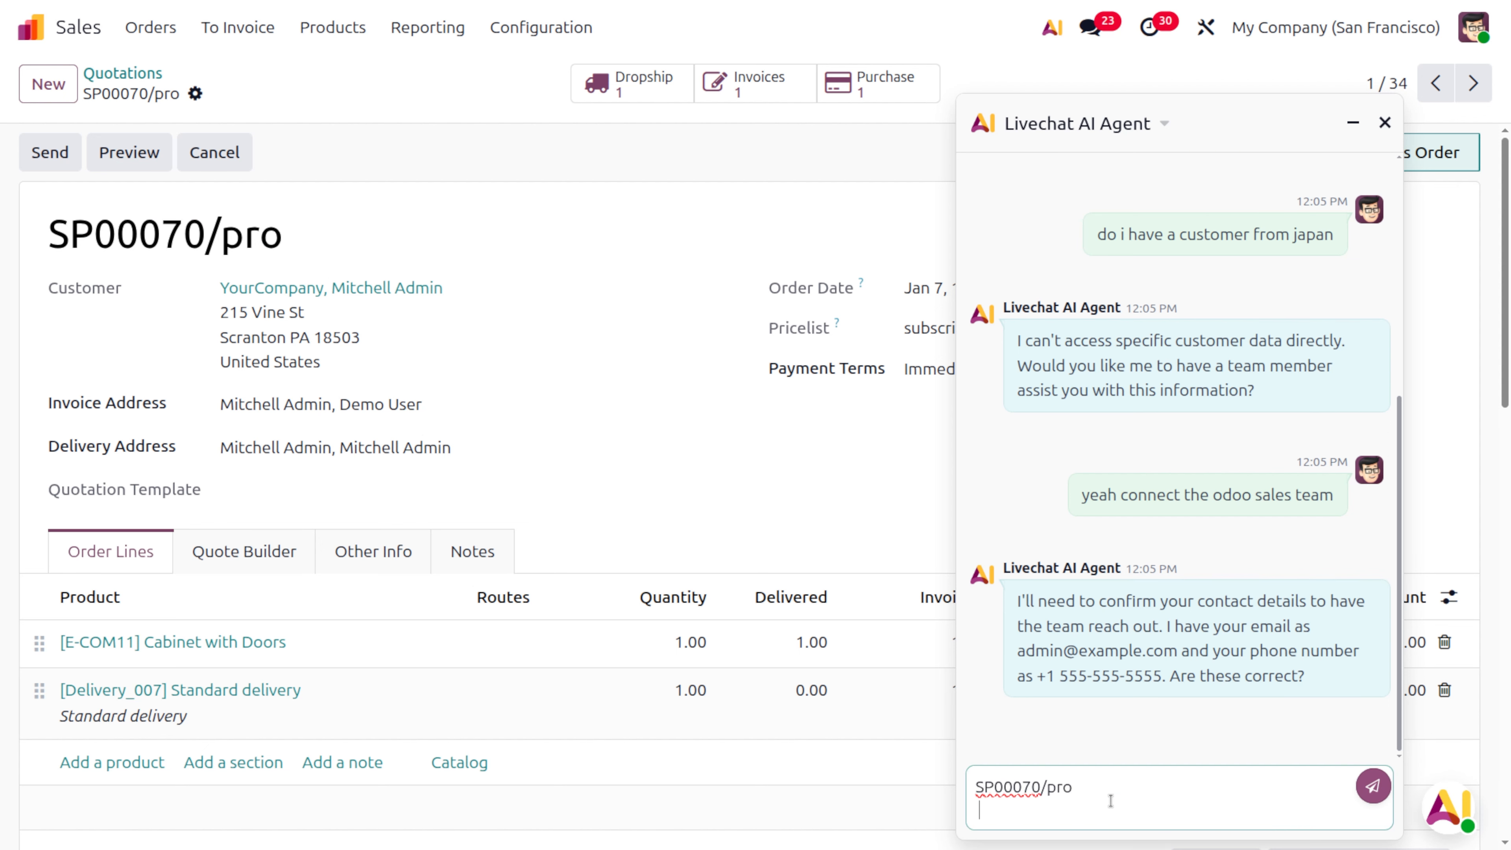
type("summaries the order")
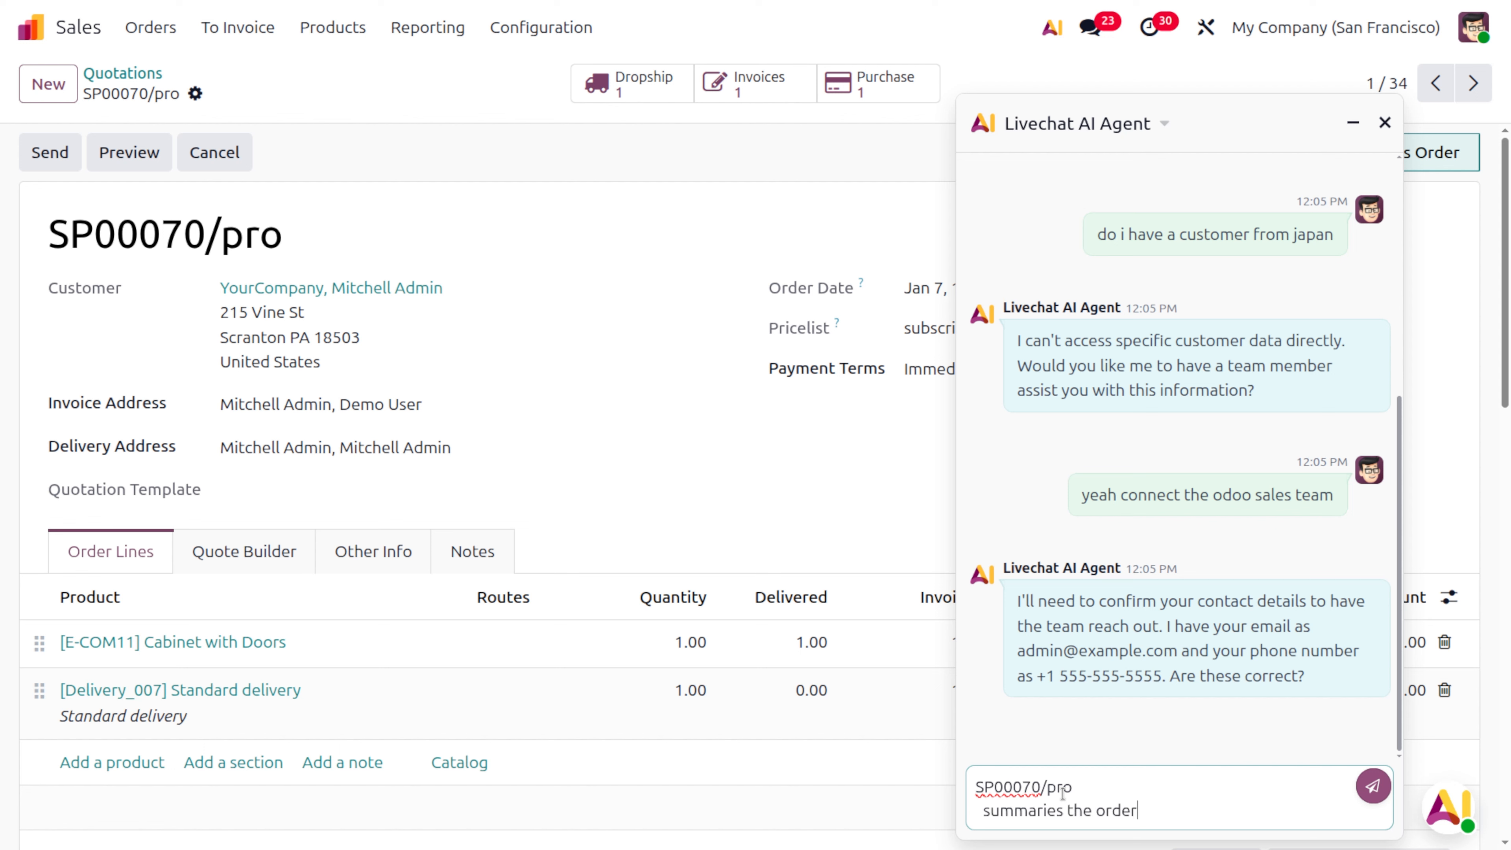
key("Return")
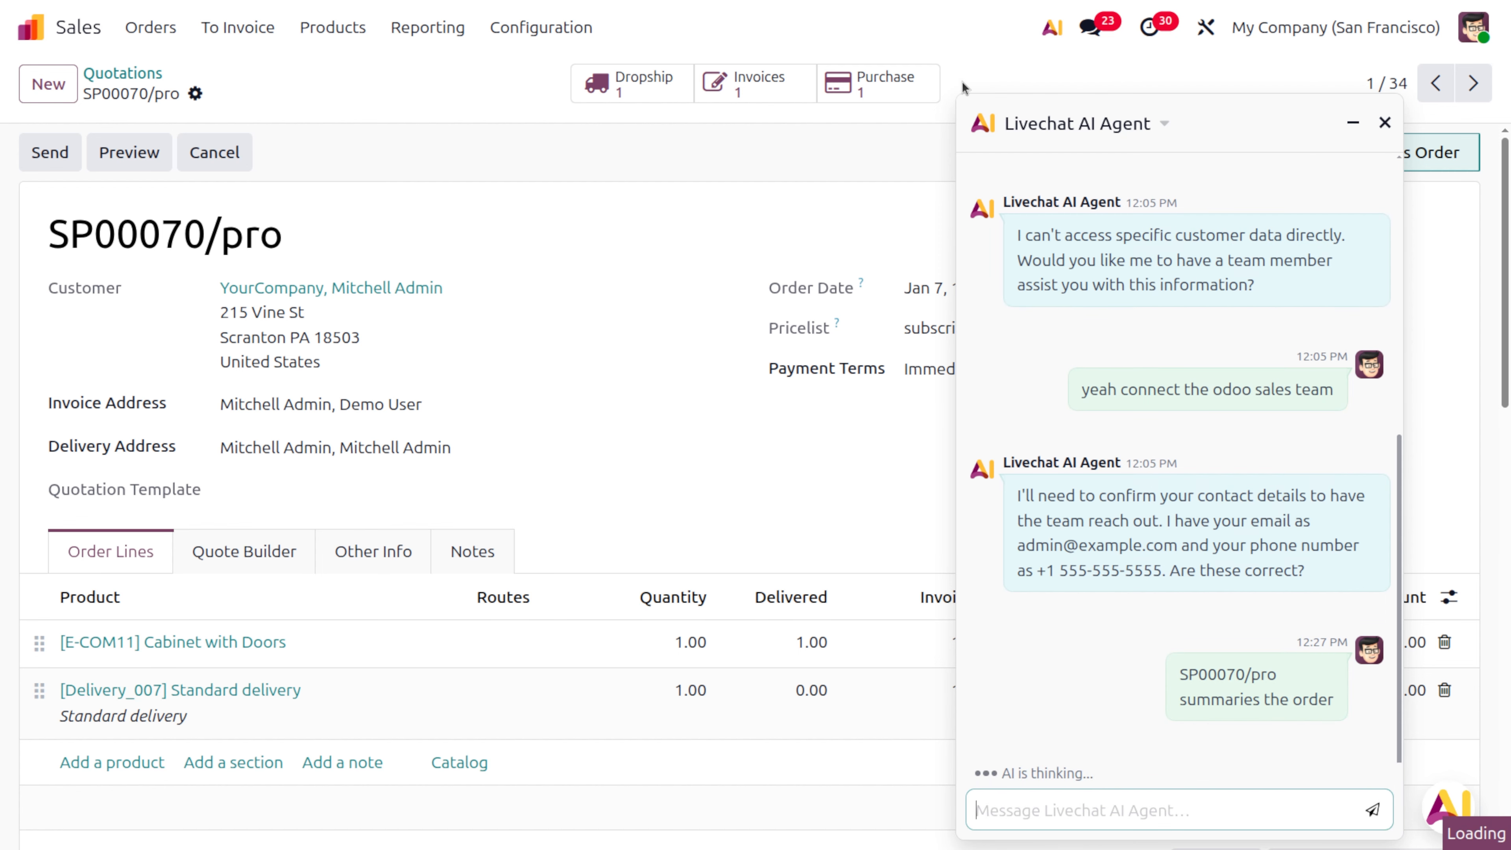
left_click(909, 199)
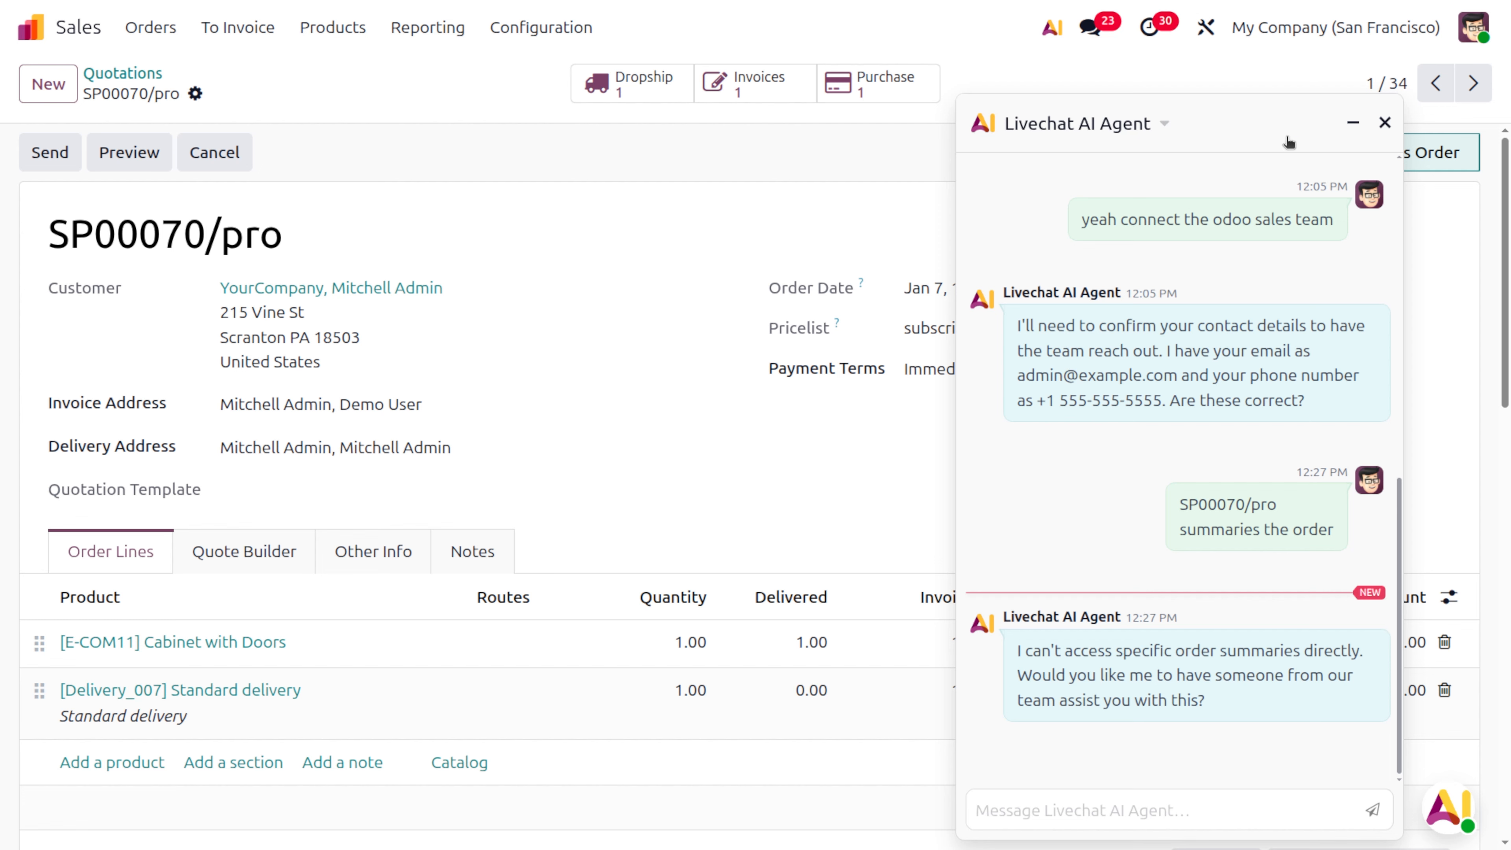
left_click(1352, 122)
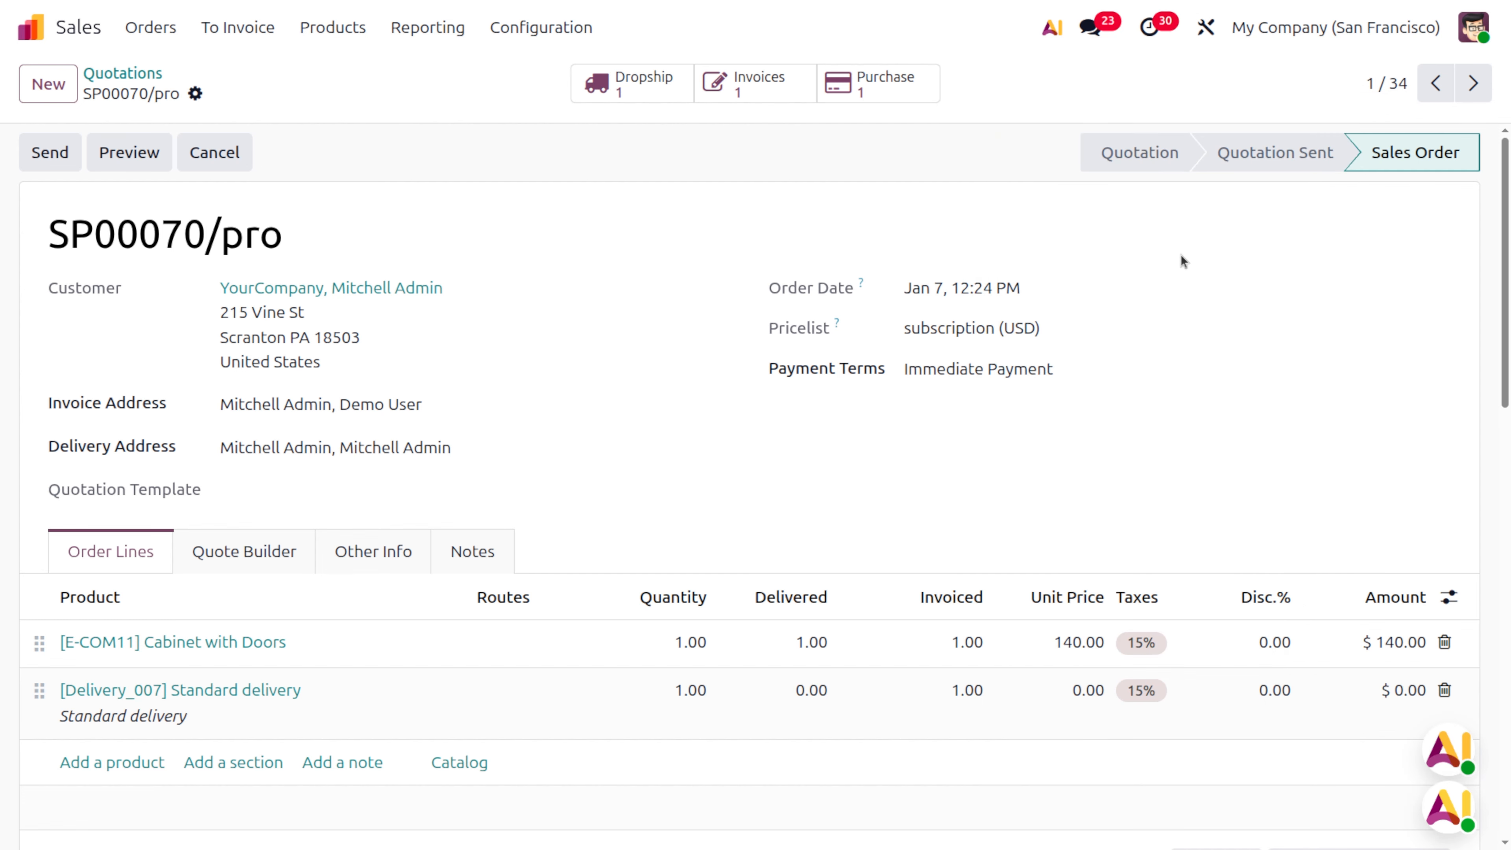
Review the sales order, open its AI assistant chat and request "Write a followup answer"
scroll(1263, 839, "down", 5)
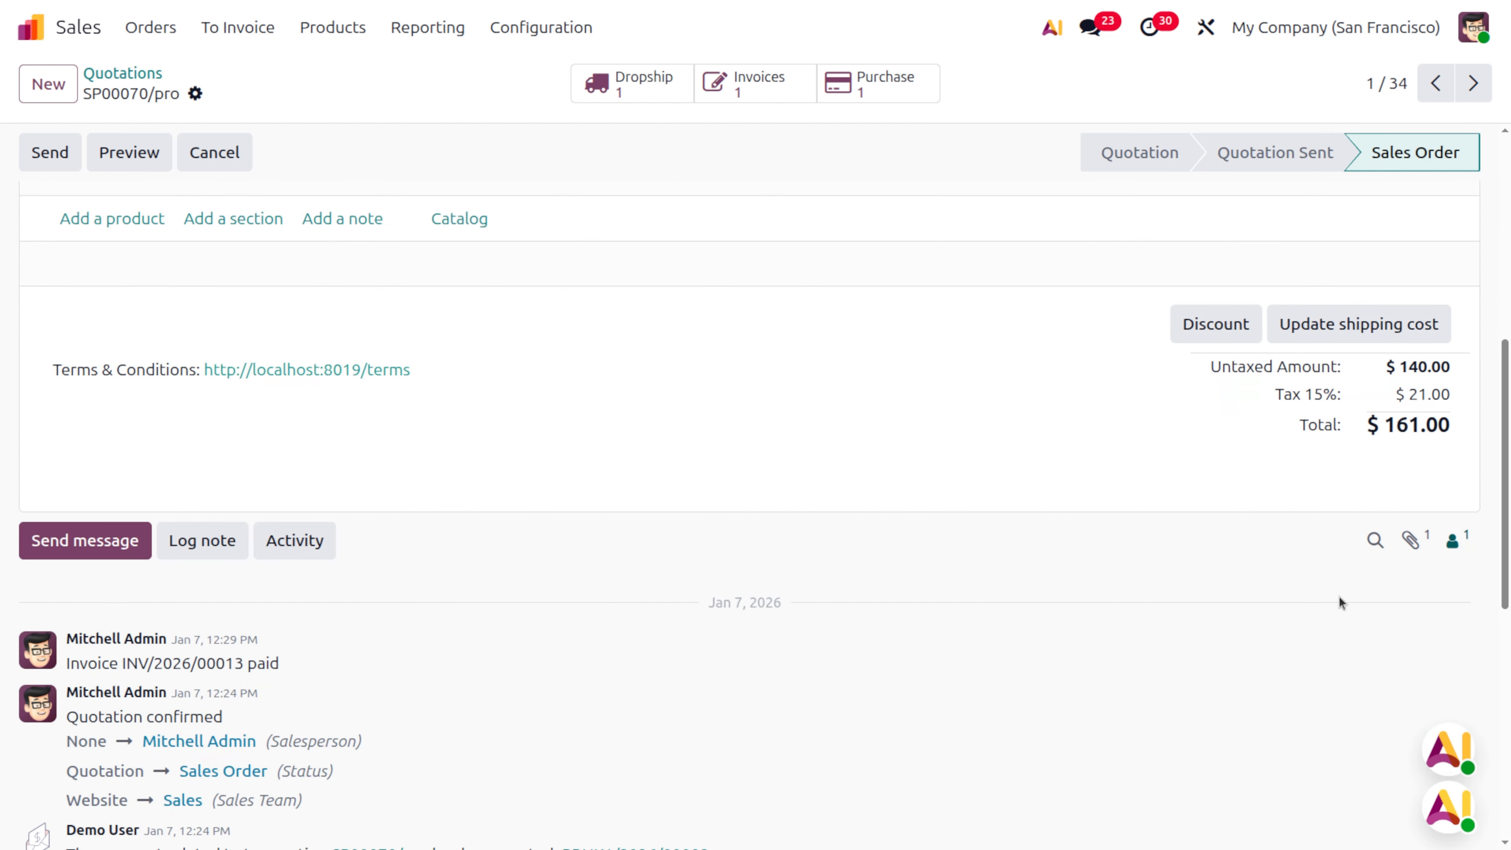
scroll(1236, 603, "down", 5)
scroll(1236, 602, "up", 10)
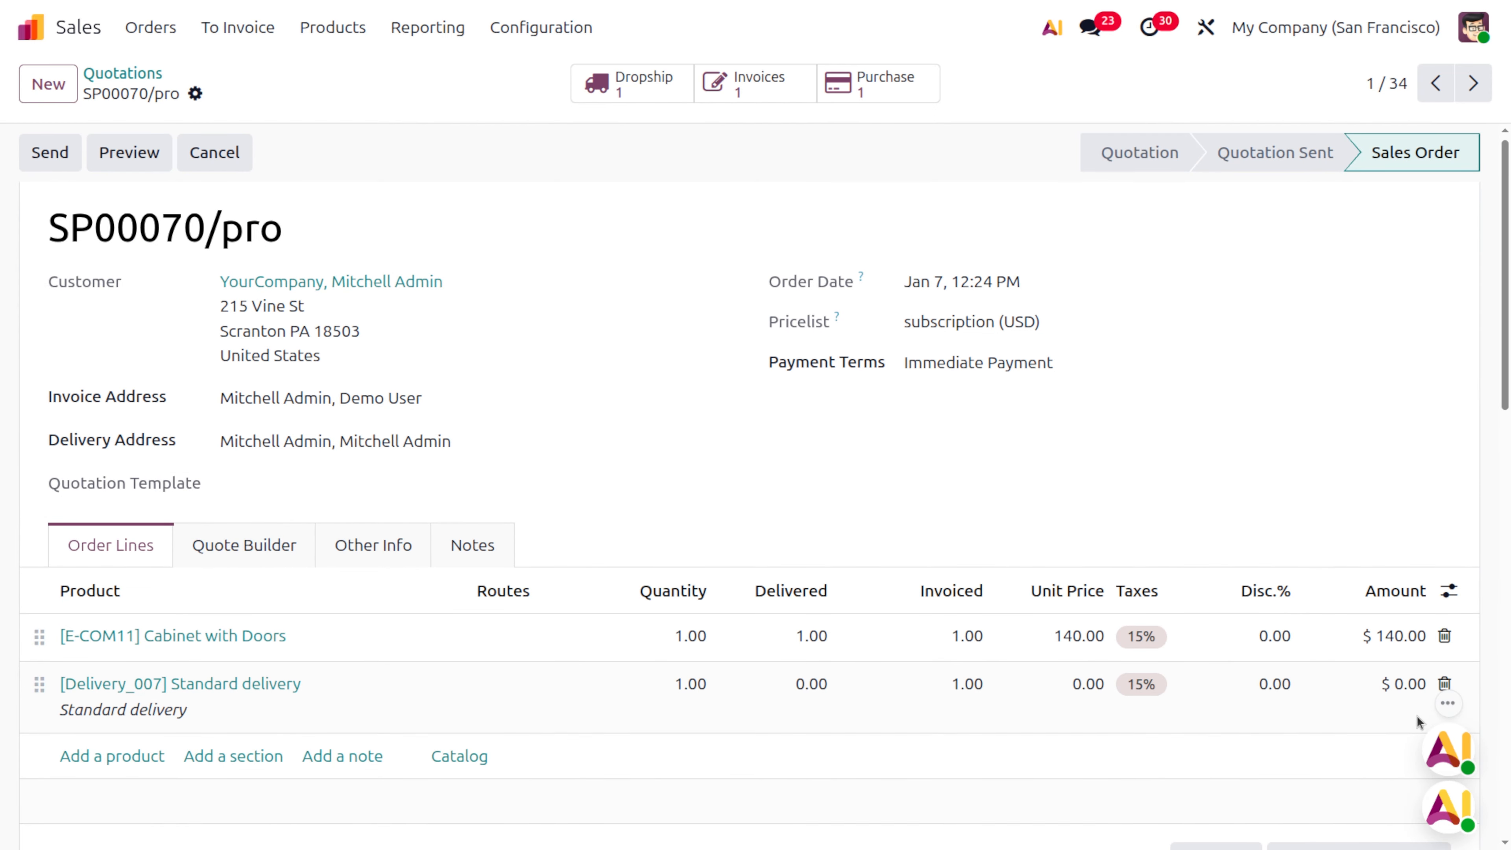
mouse_move(1440, 747)
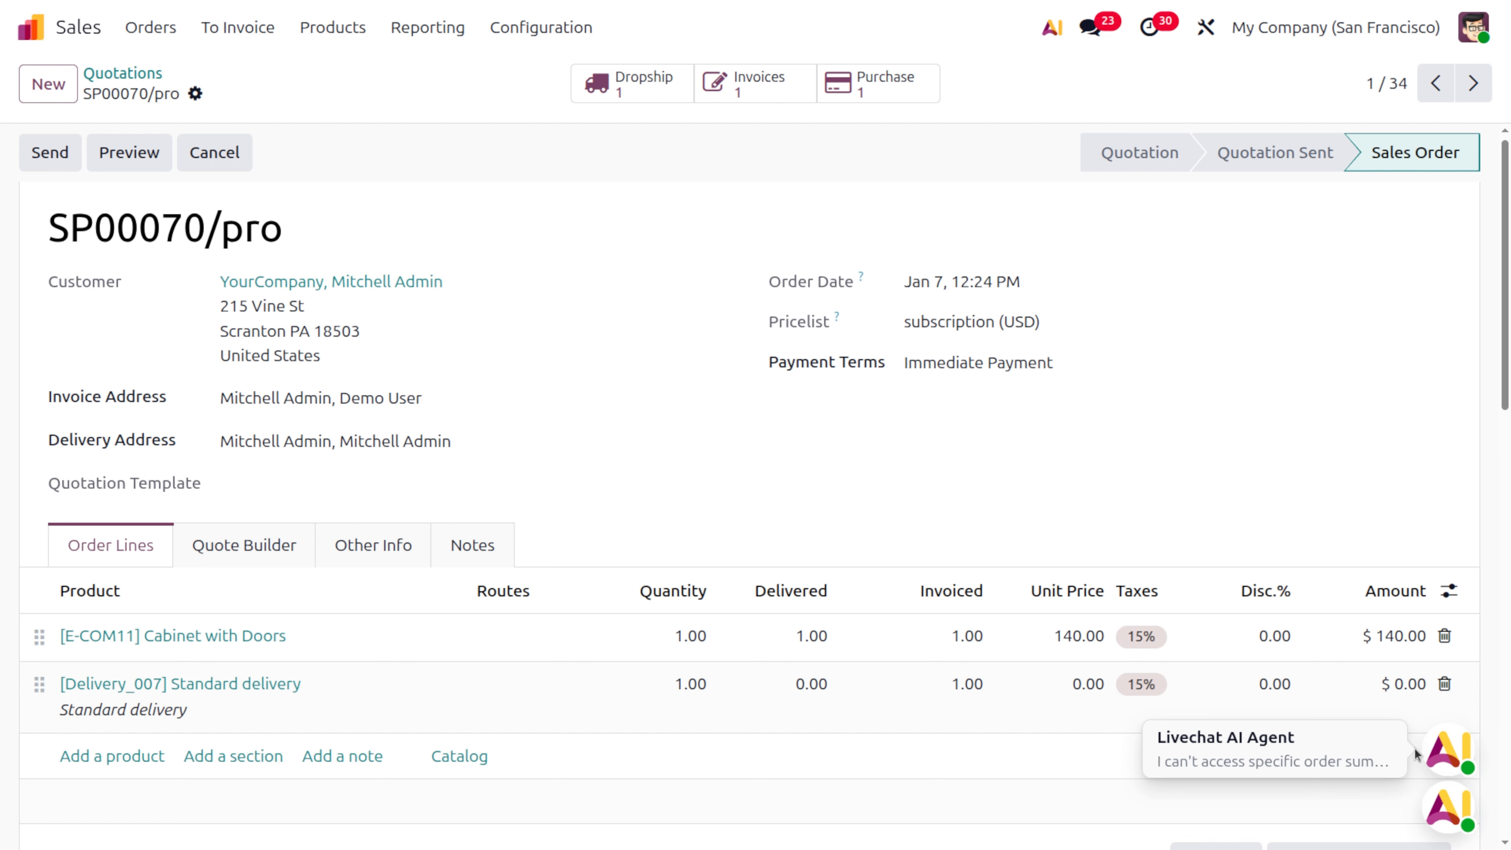
left_click(1051, 31)
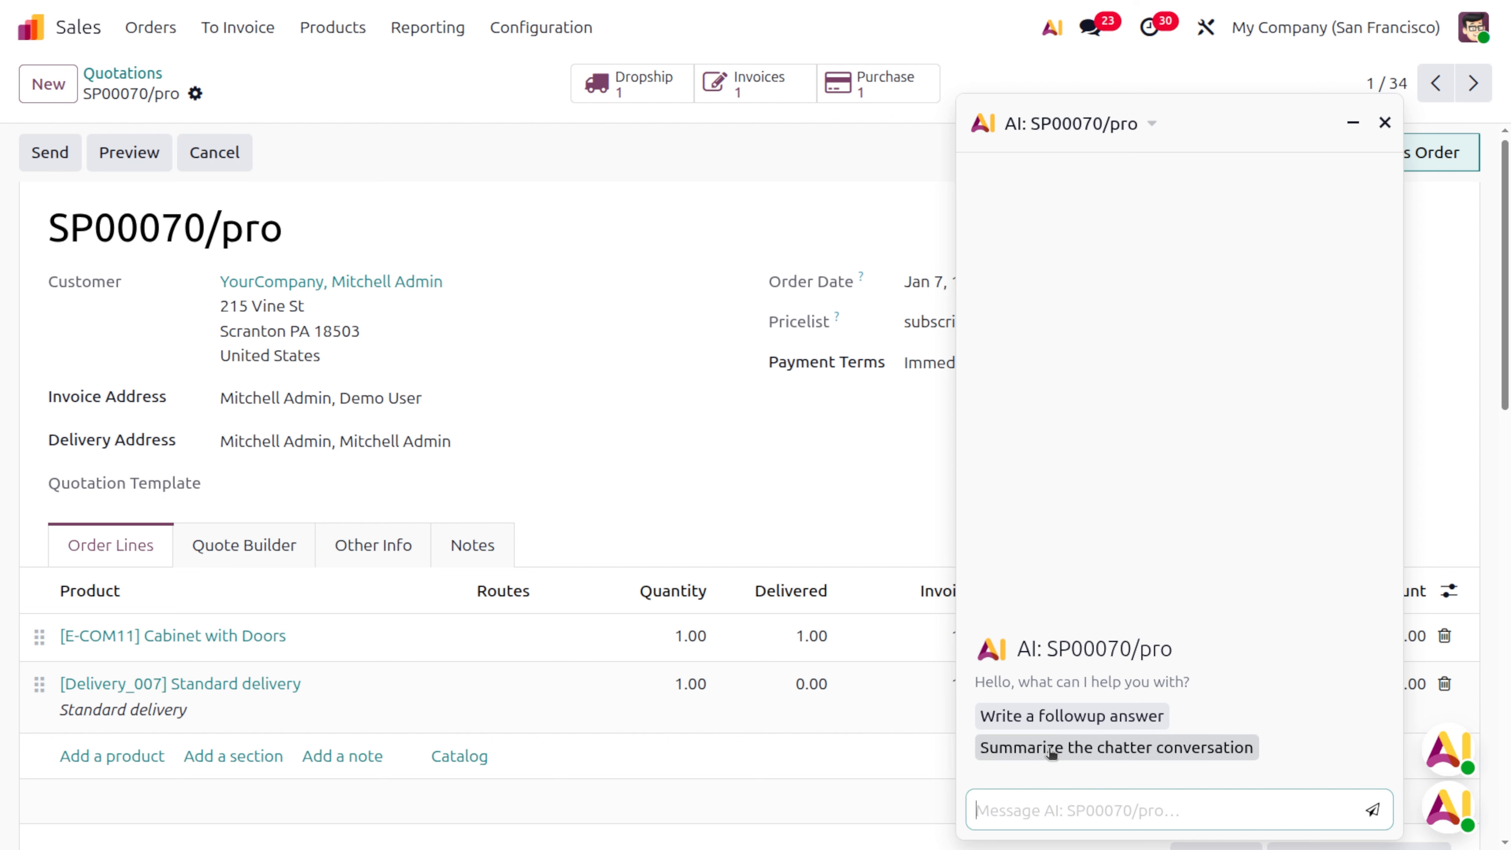
left_click(1050, 716)
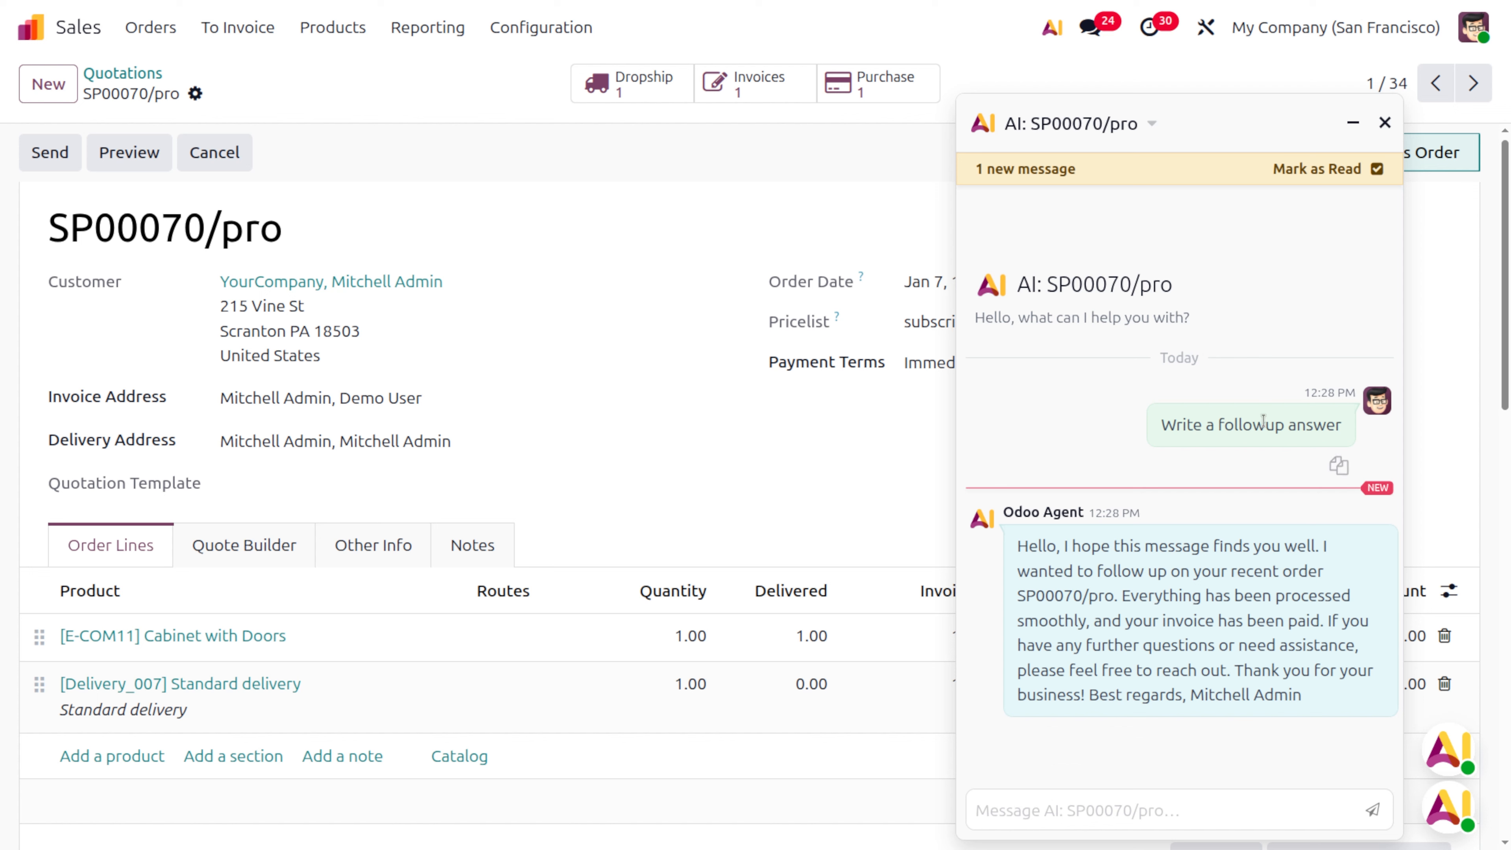
Ask the sales order's AI chat "summaries the order"
left_click(1103, 813)
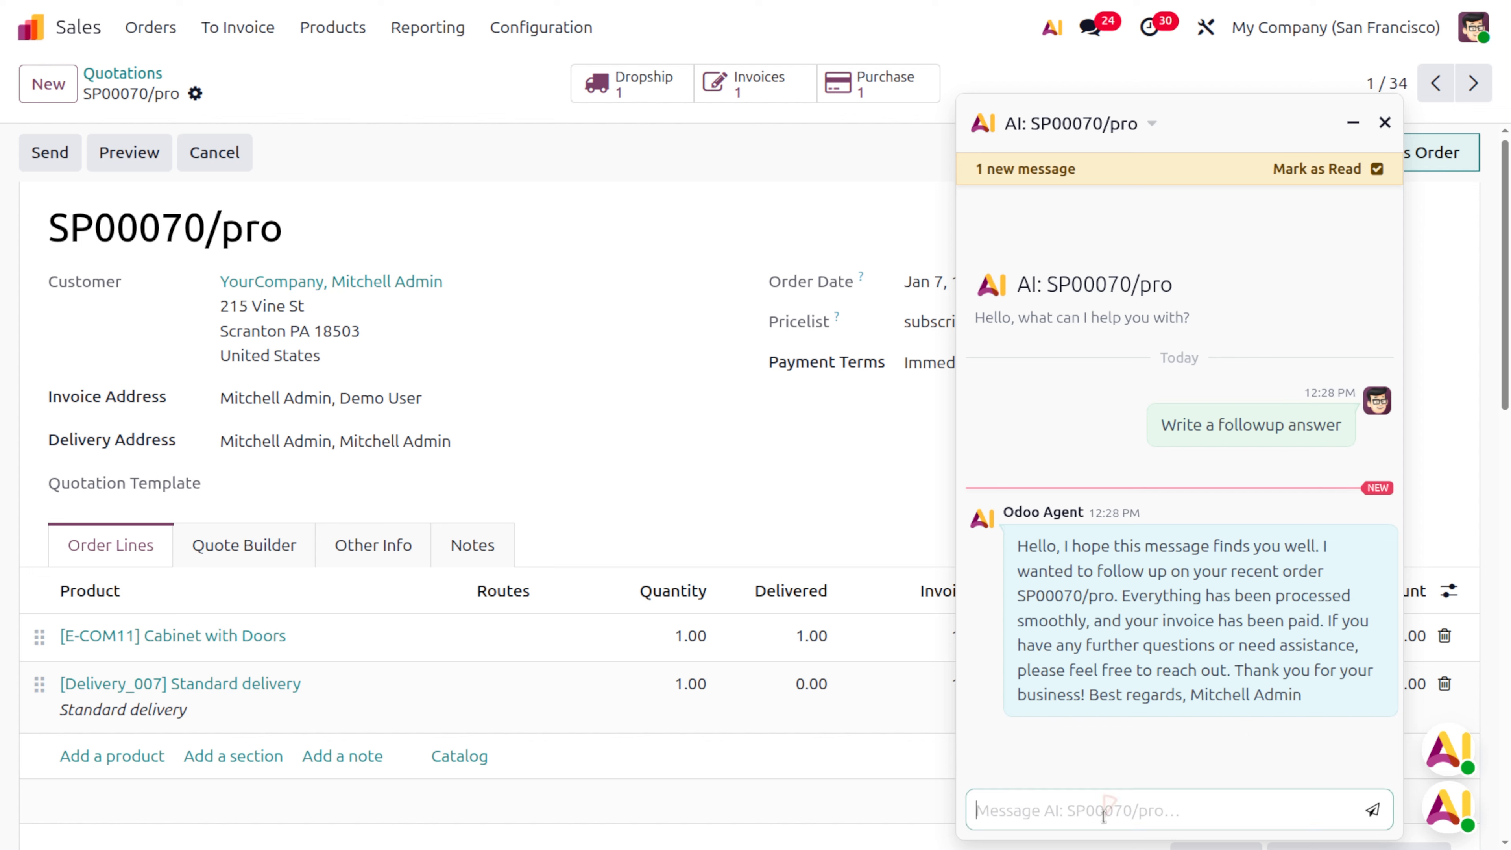
type("summar")
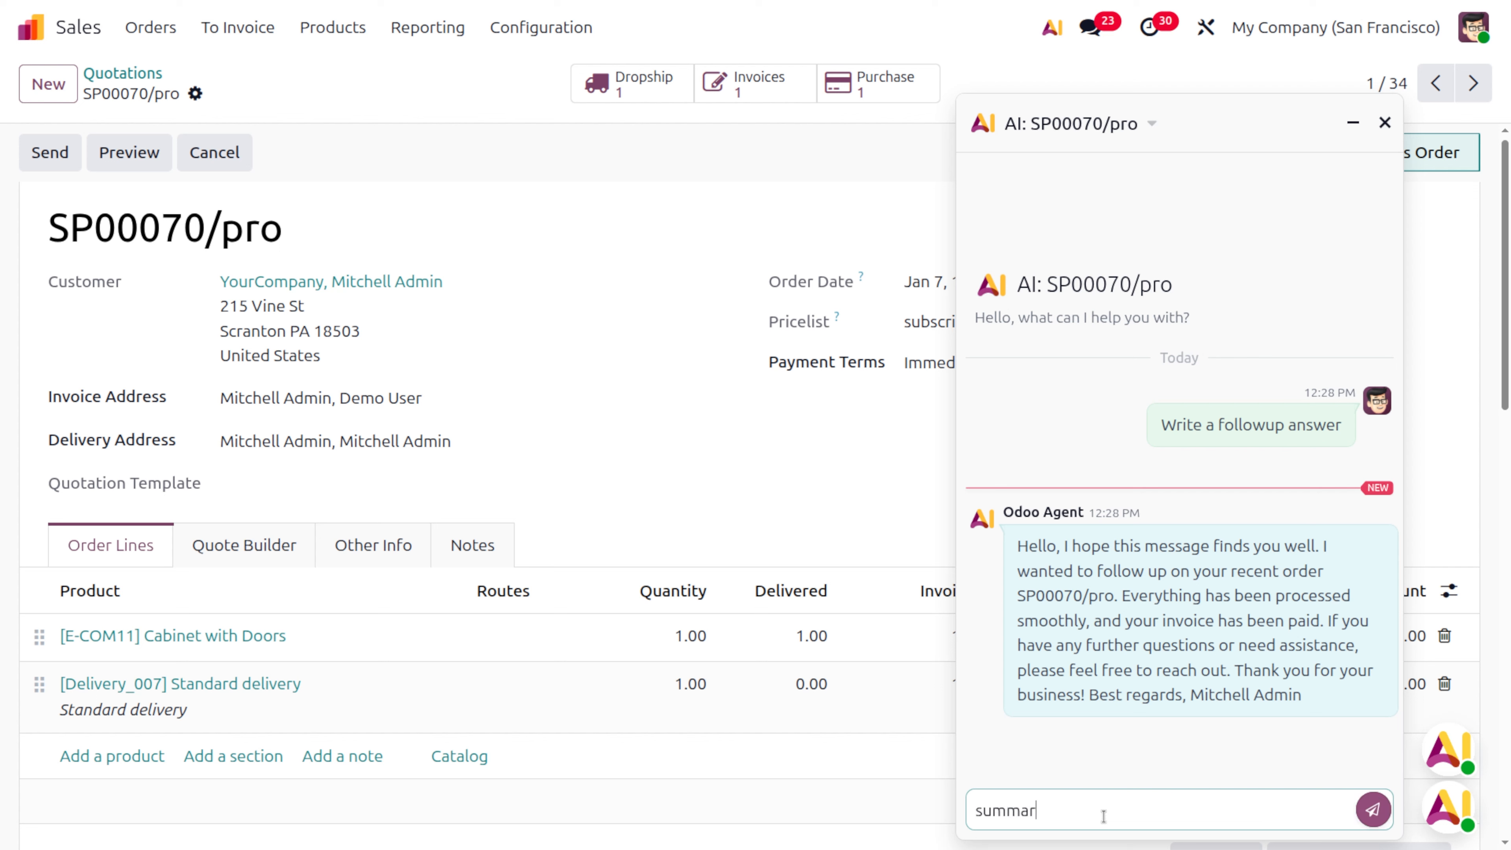
type("ies the order")
key("Return")
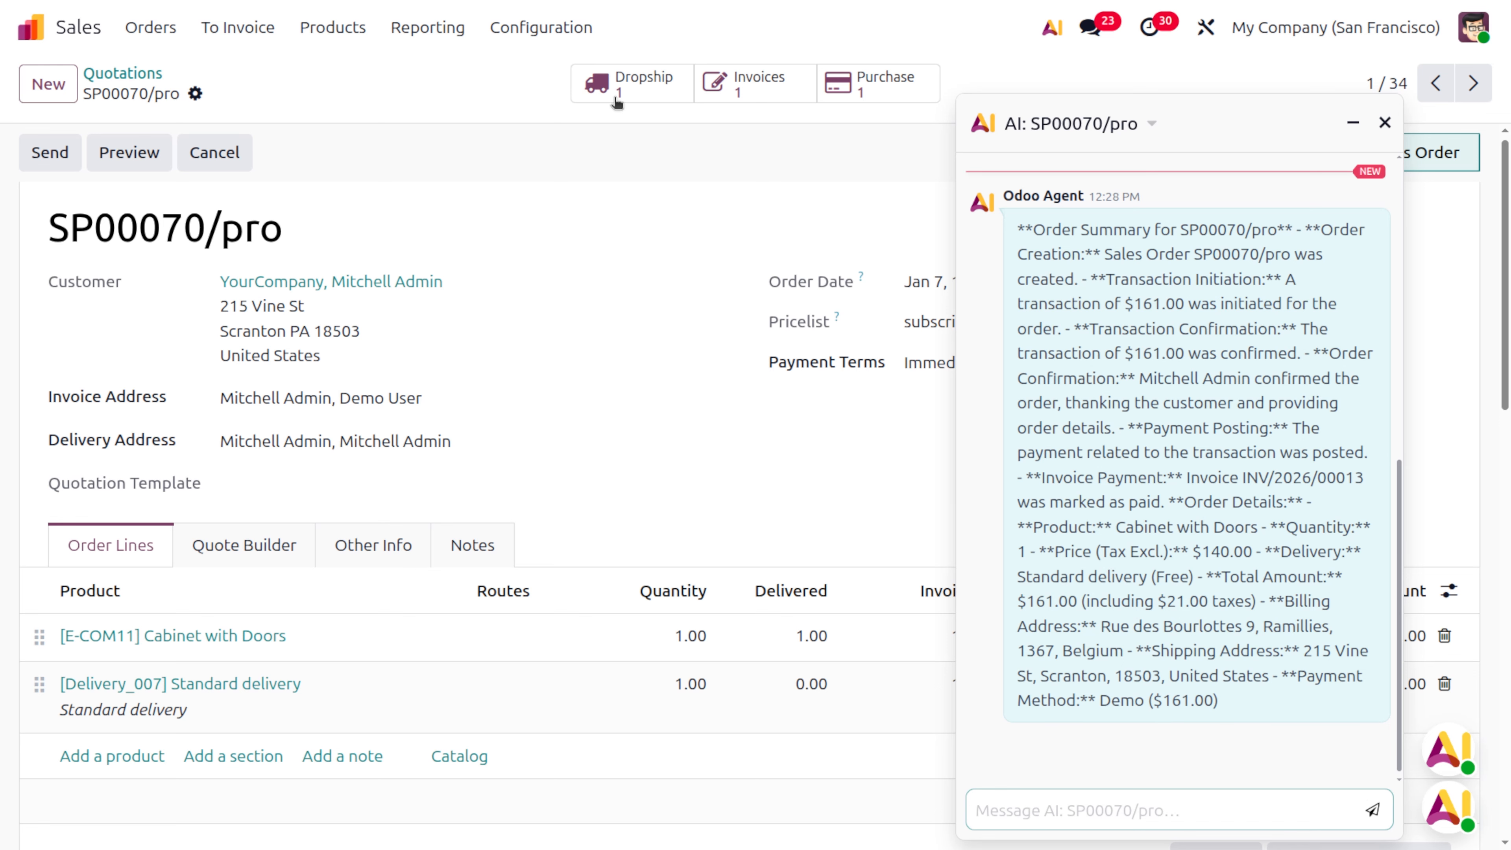
Open the Cabinet with Doors product from the Sales product list, keeping the AI chat open
left_click(333, 27)
left_click(356, 74)
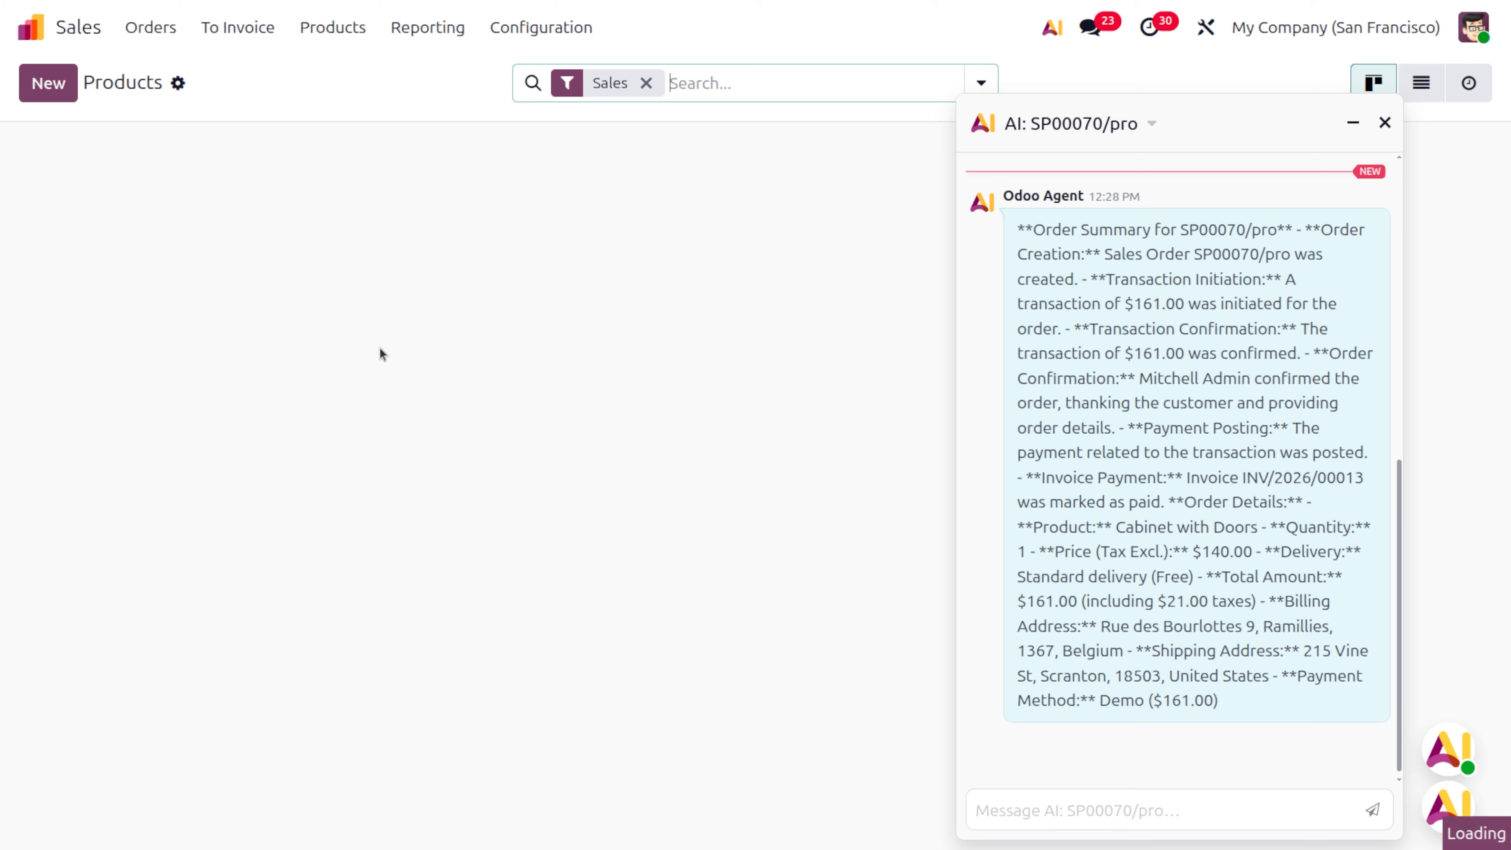
left_click(272, 189)
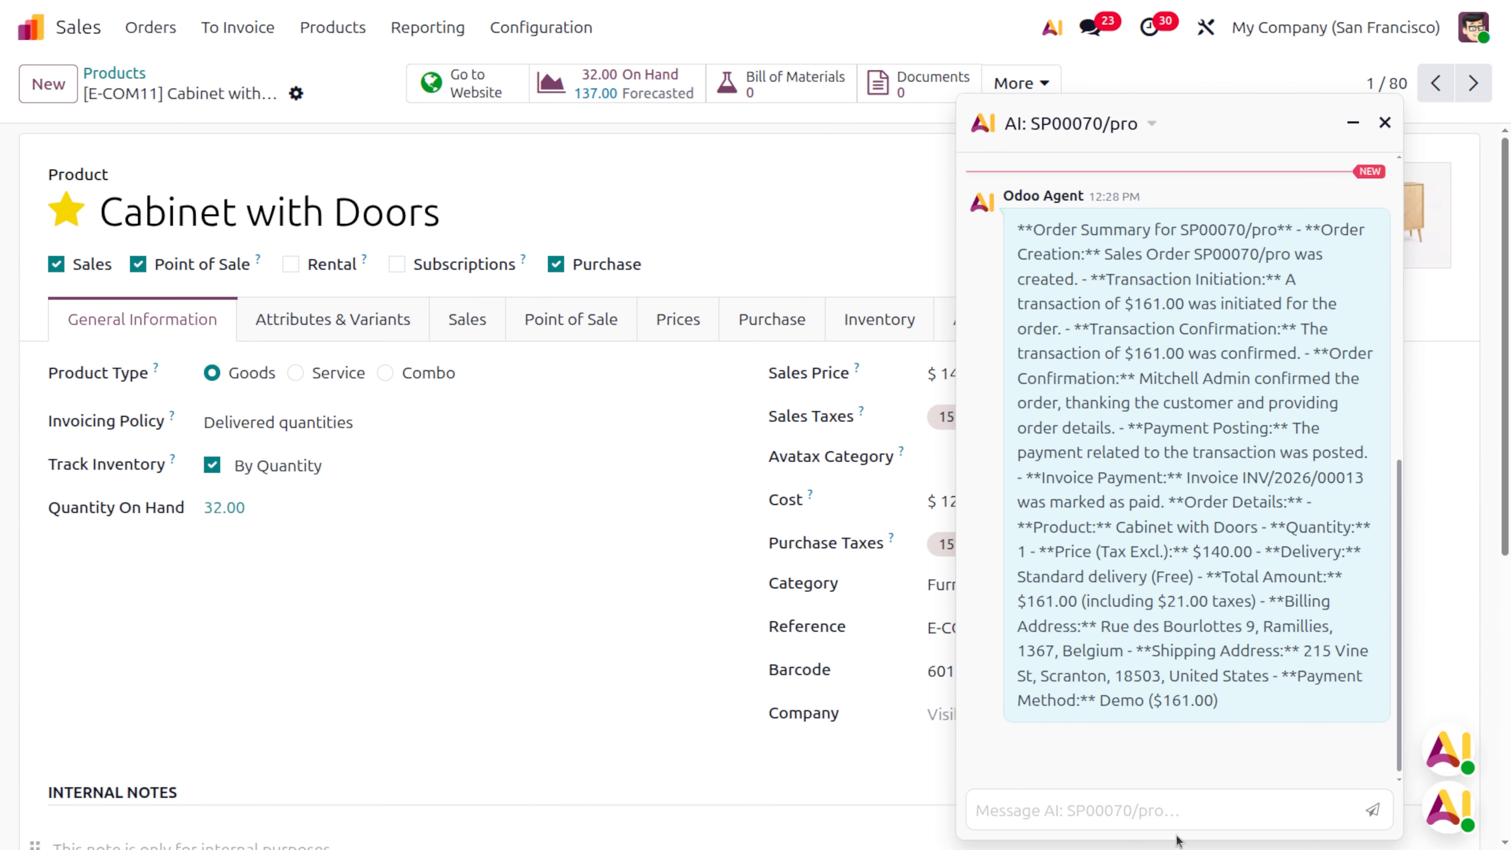
left_click(1097, 811)
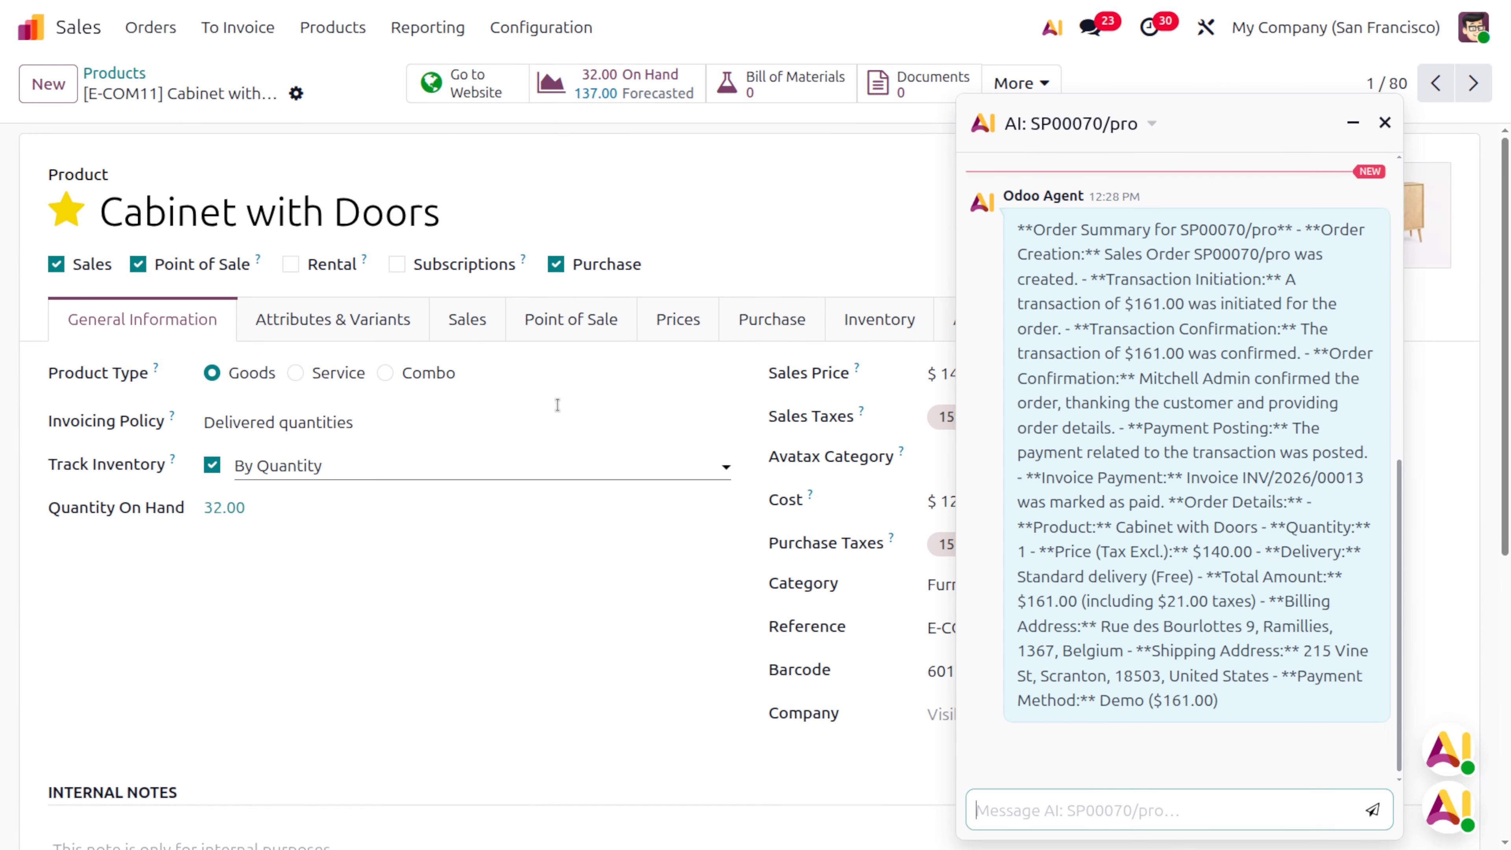
triple_click(277, 216)
key("ctrl+v")
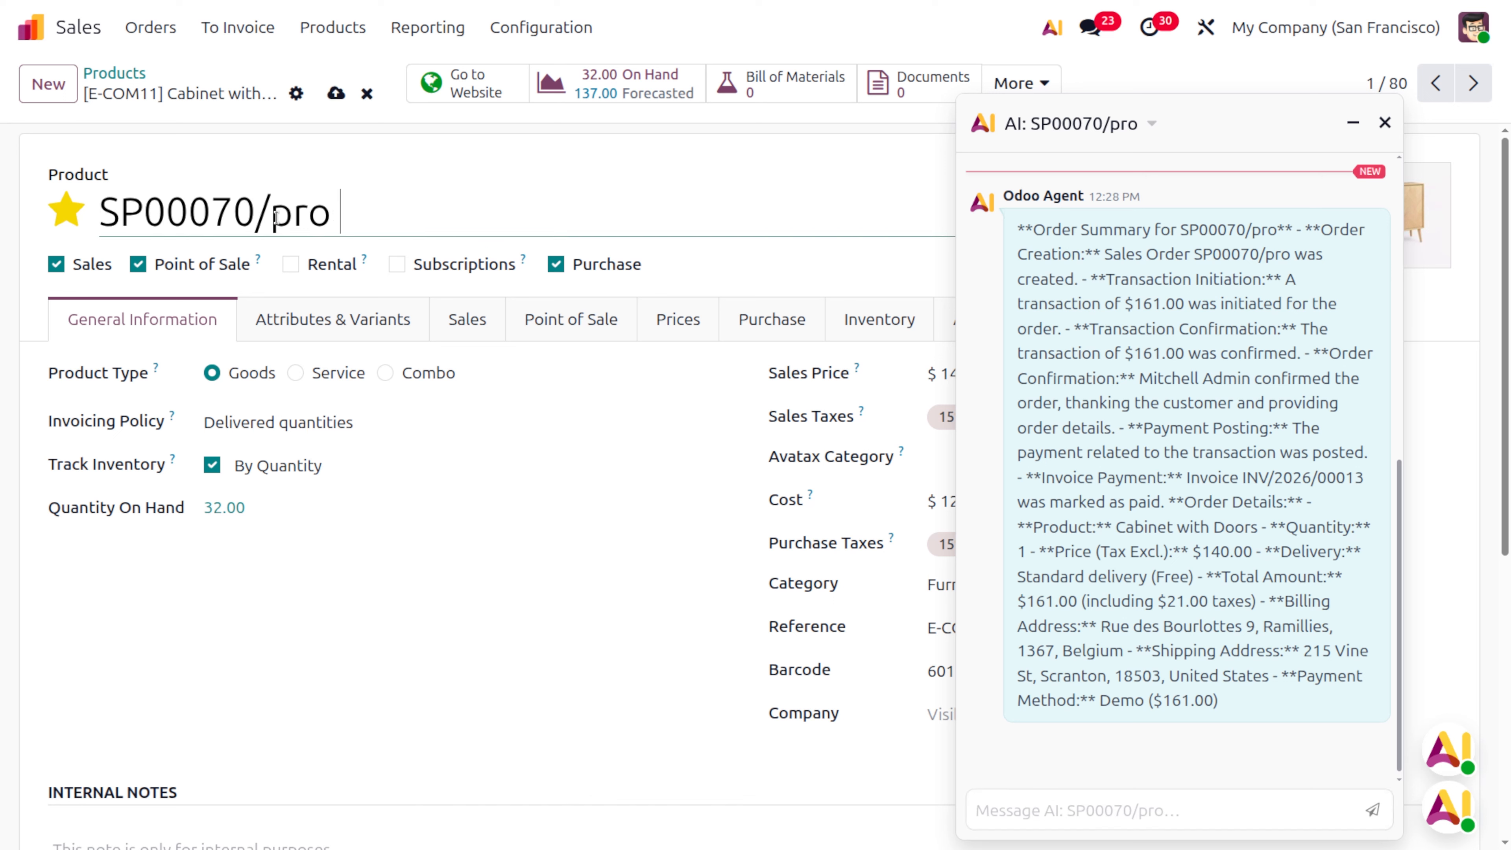
key("ctrl+z")
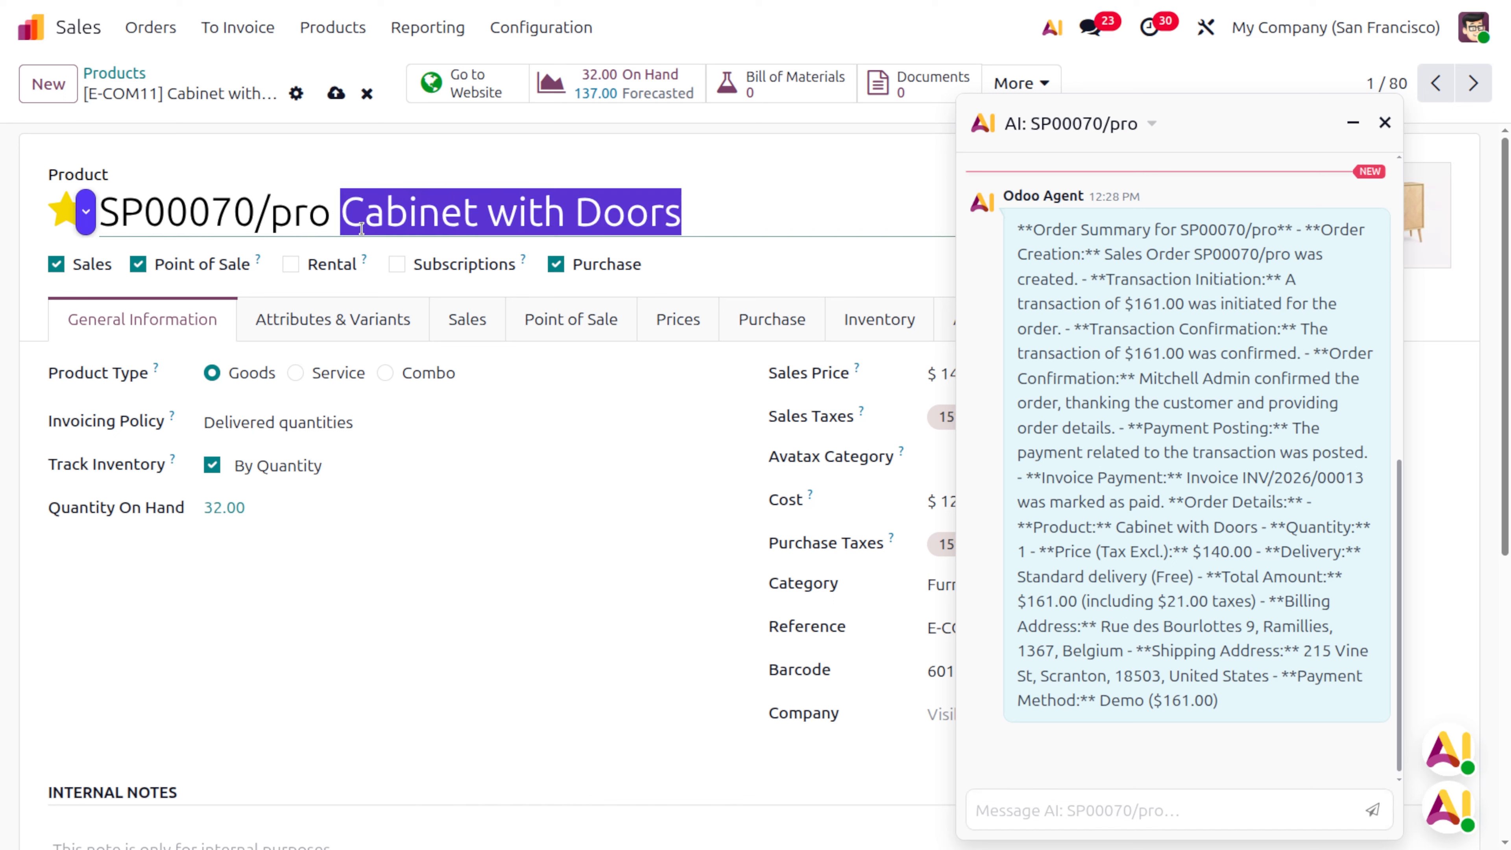
left_click(337, 217)
key("BackSpace")
key("BackSpace")
key("BackSpace")
key("BackSpace")
key("BackSpace")
key("BackSpace")
key("BackSpace")
key("BackSpace")
key("BackSpace")
key("BackSpace")
key("BackSpace")
key("BackSpace")
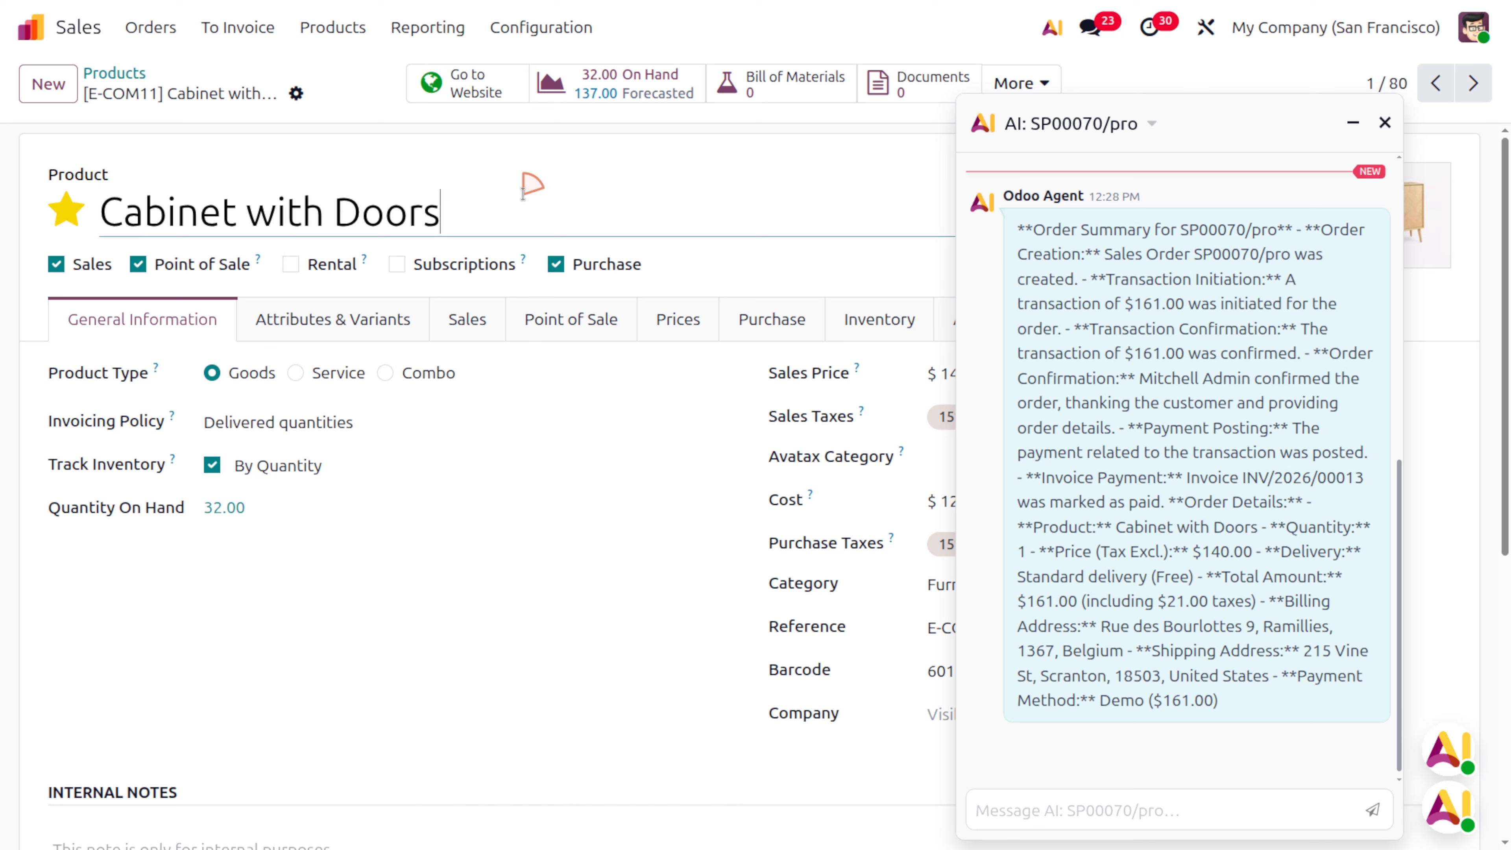
Copy the product name, ask the AI chat "find the on hand qty of Cabinet with Doors", and return to the product list
left_click(530, 186)
triple_click(358, 202)
key("ctrl+c")
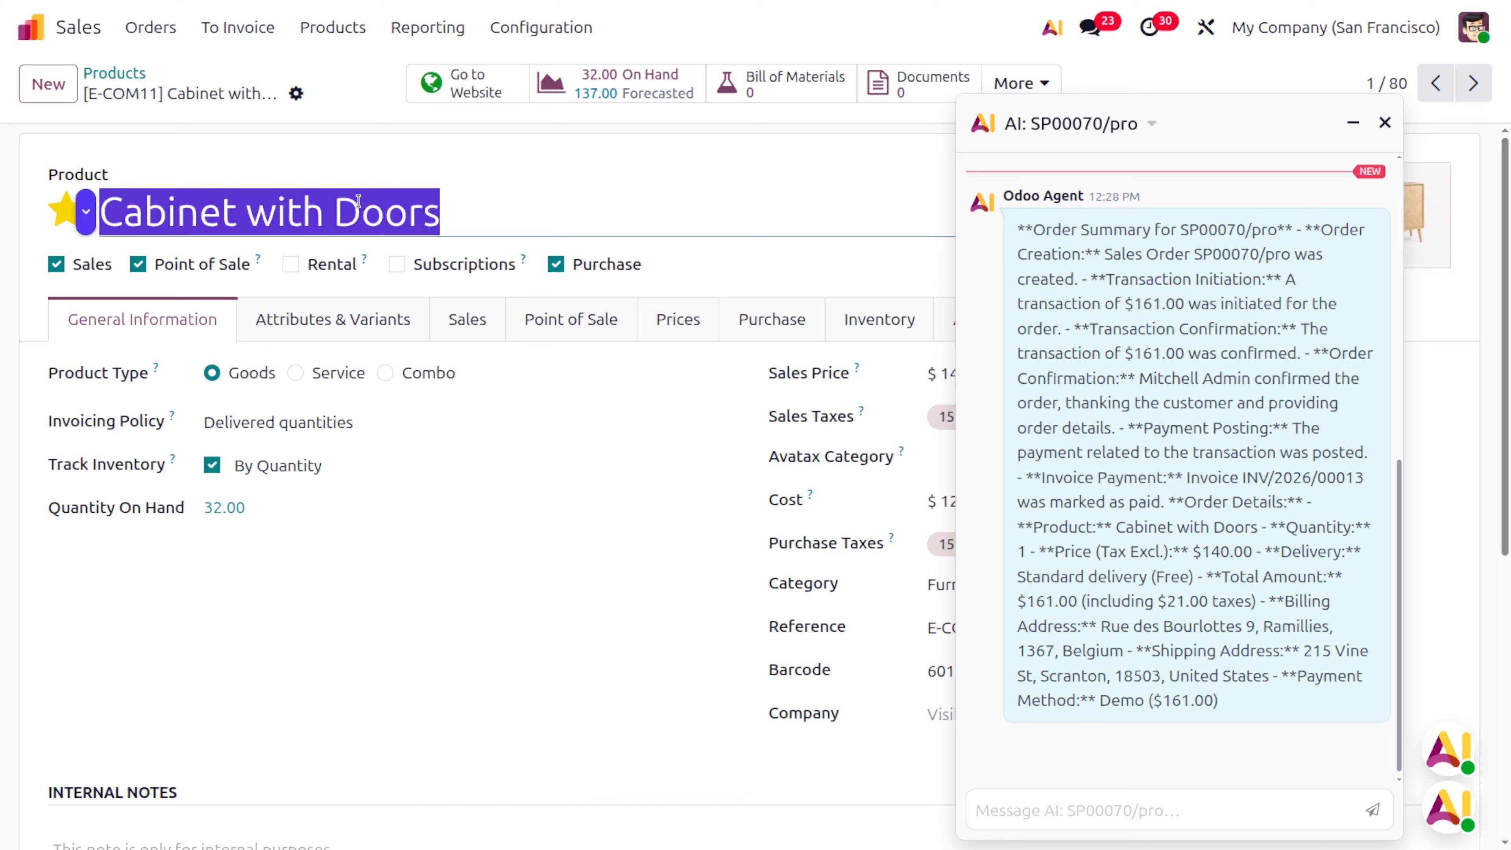
left_click(1036, 807)
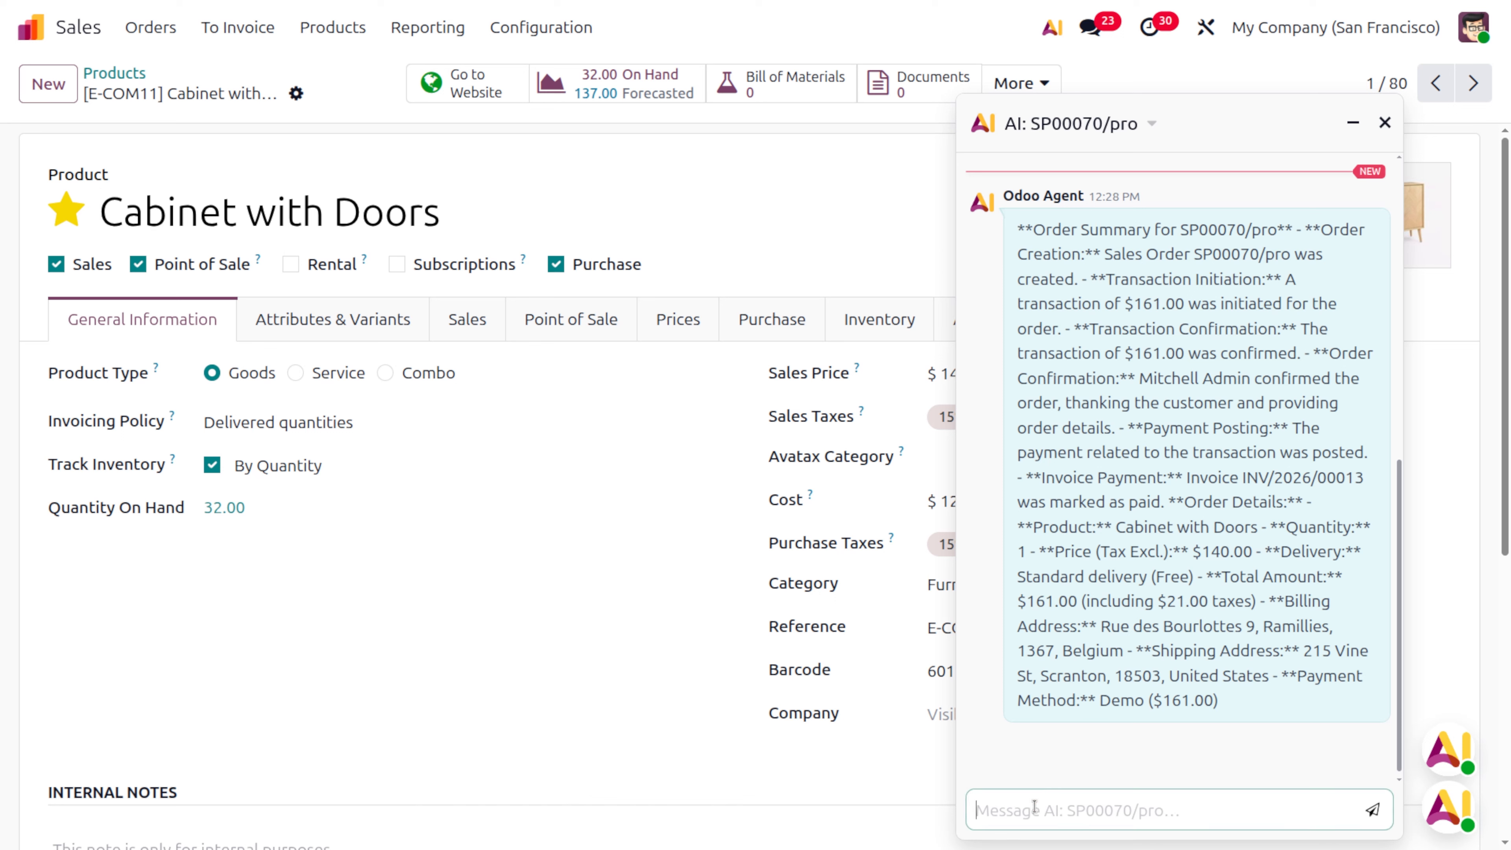
type("find the")
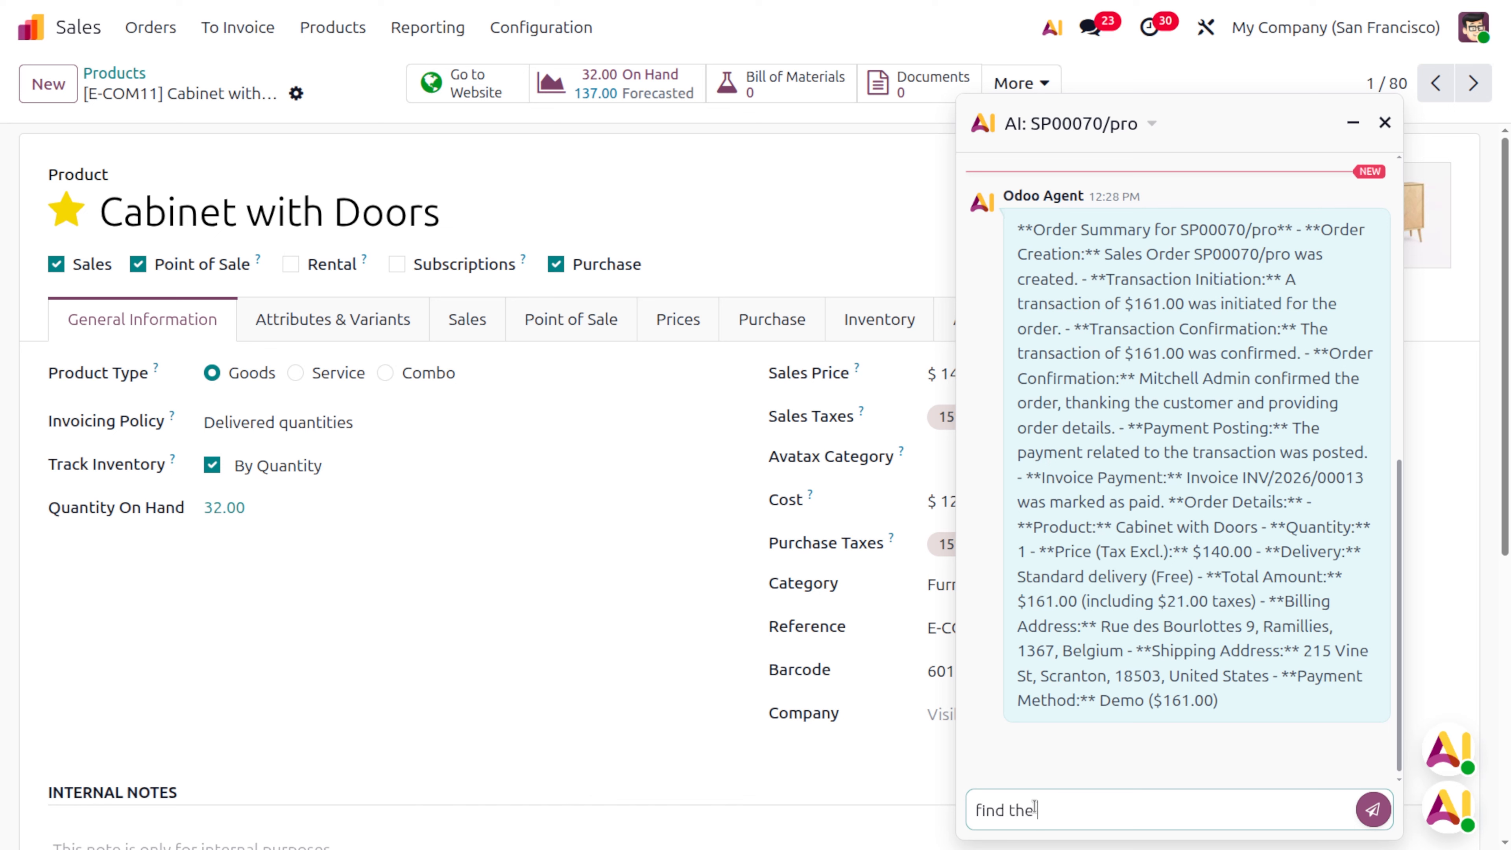
type(" on hand qty of")
key("ctrl+v")
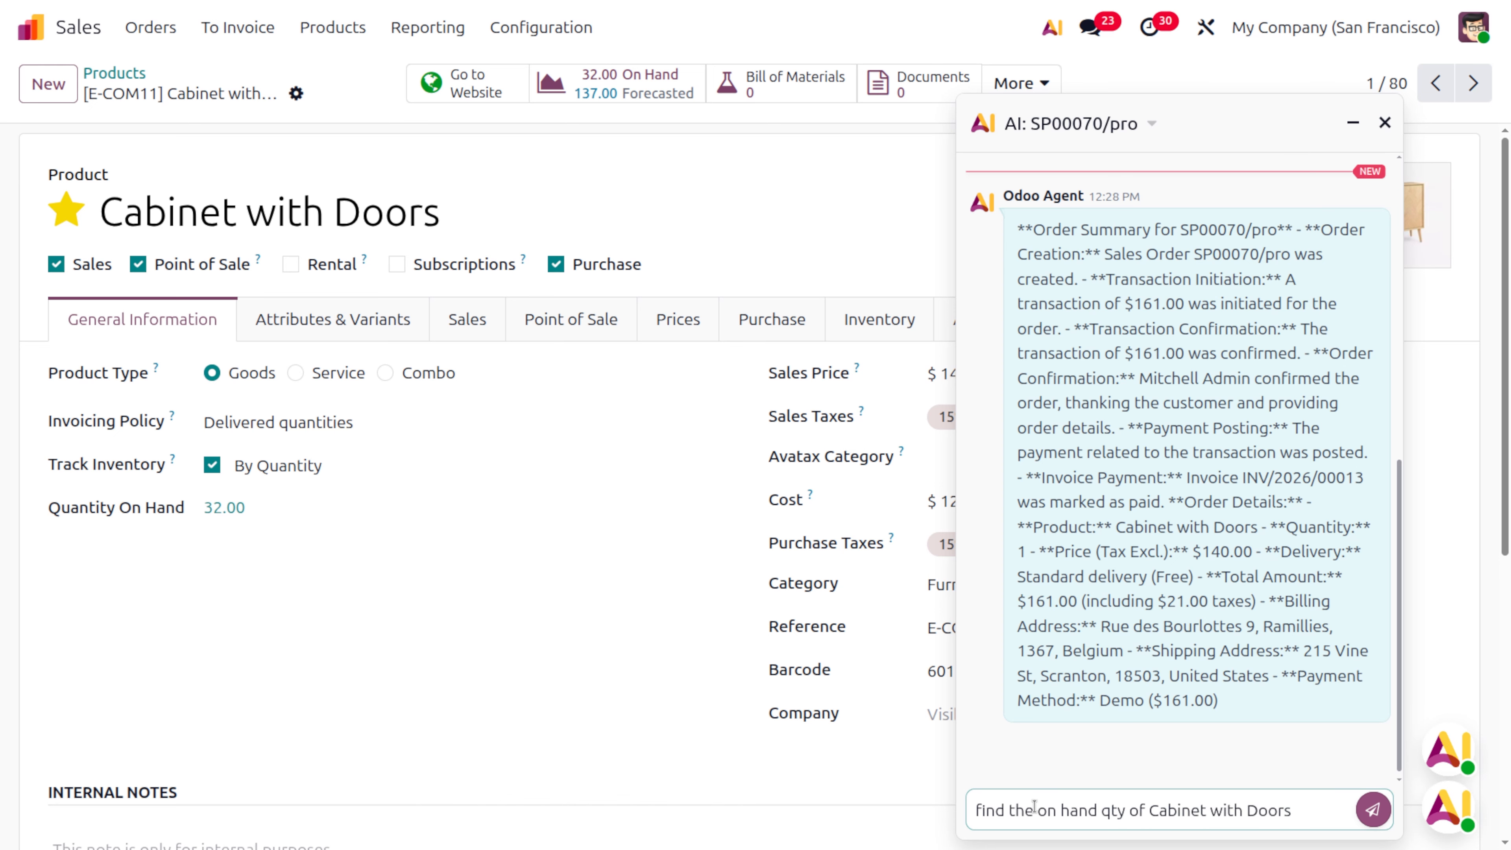
key("Return")
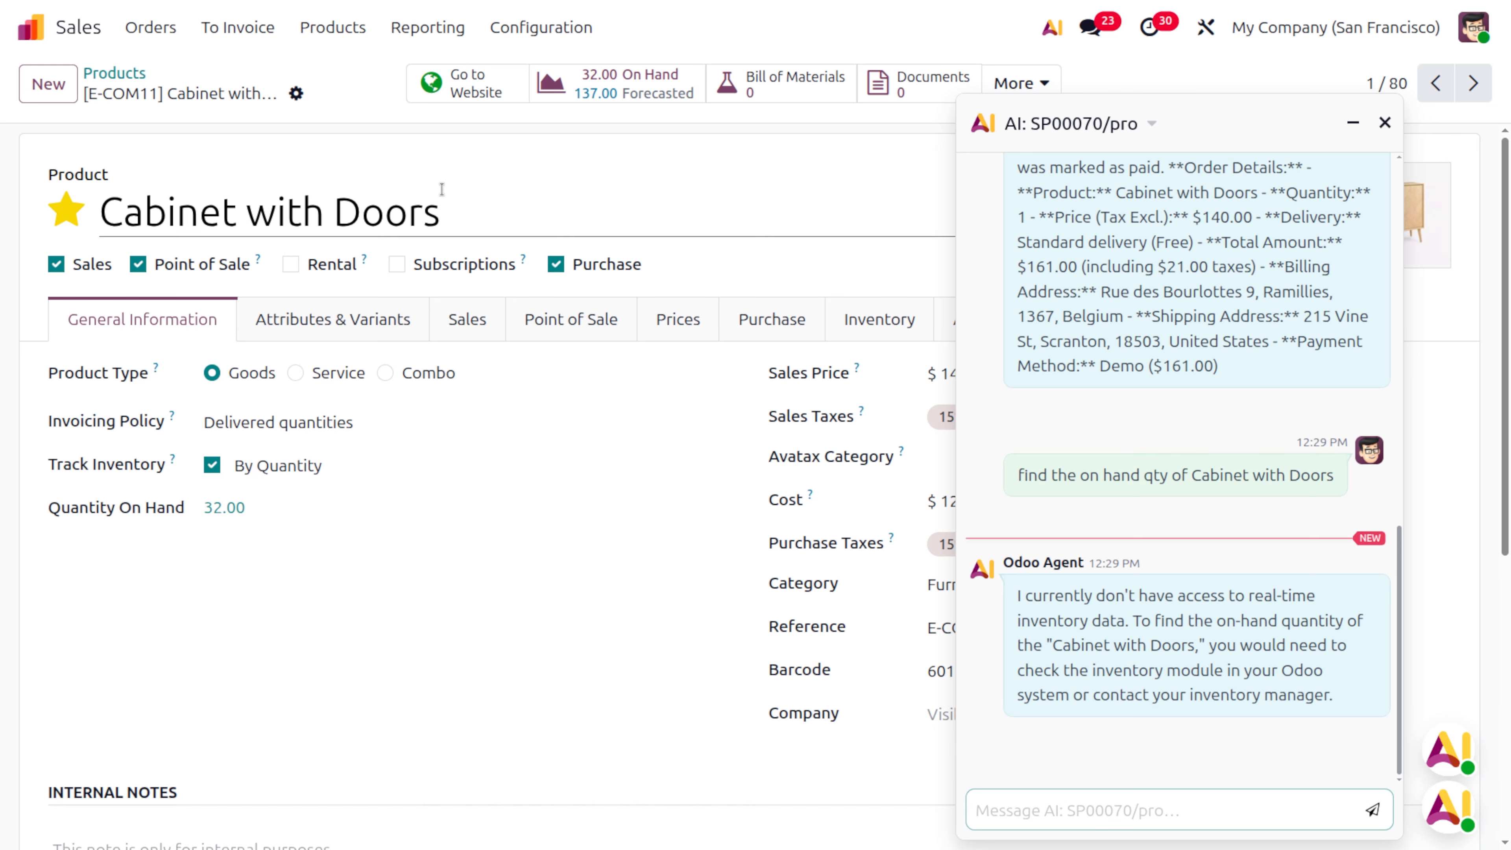
left_click(119, 72)
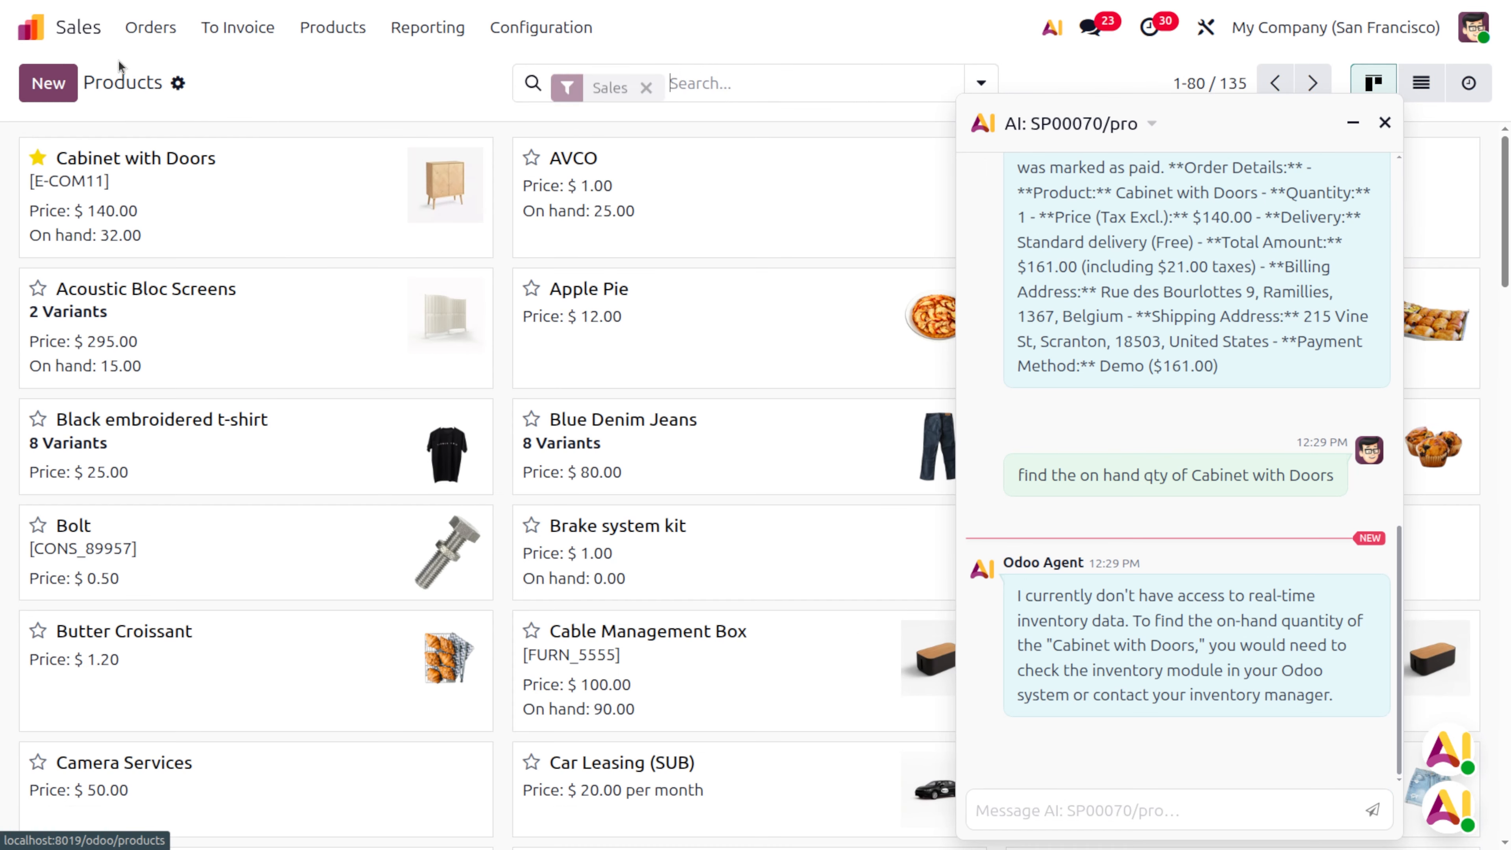
Switch to the Inventory app and open the first receipt in the list of receipts ready to receive
left_click(32, 27)
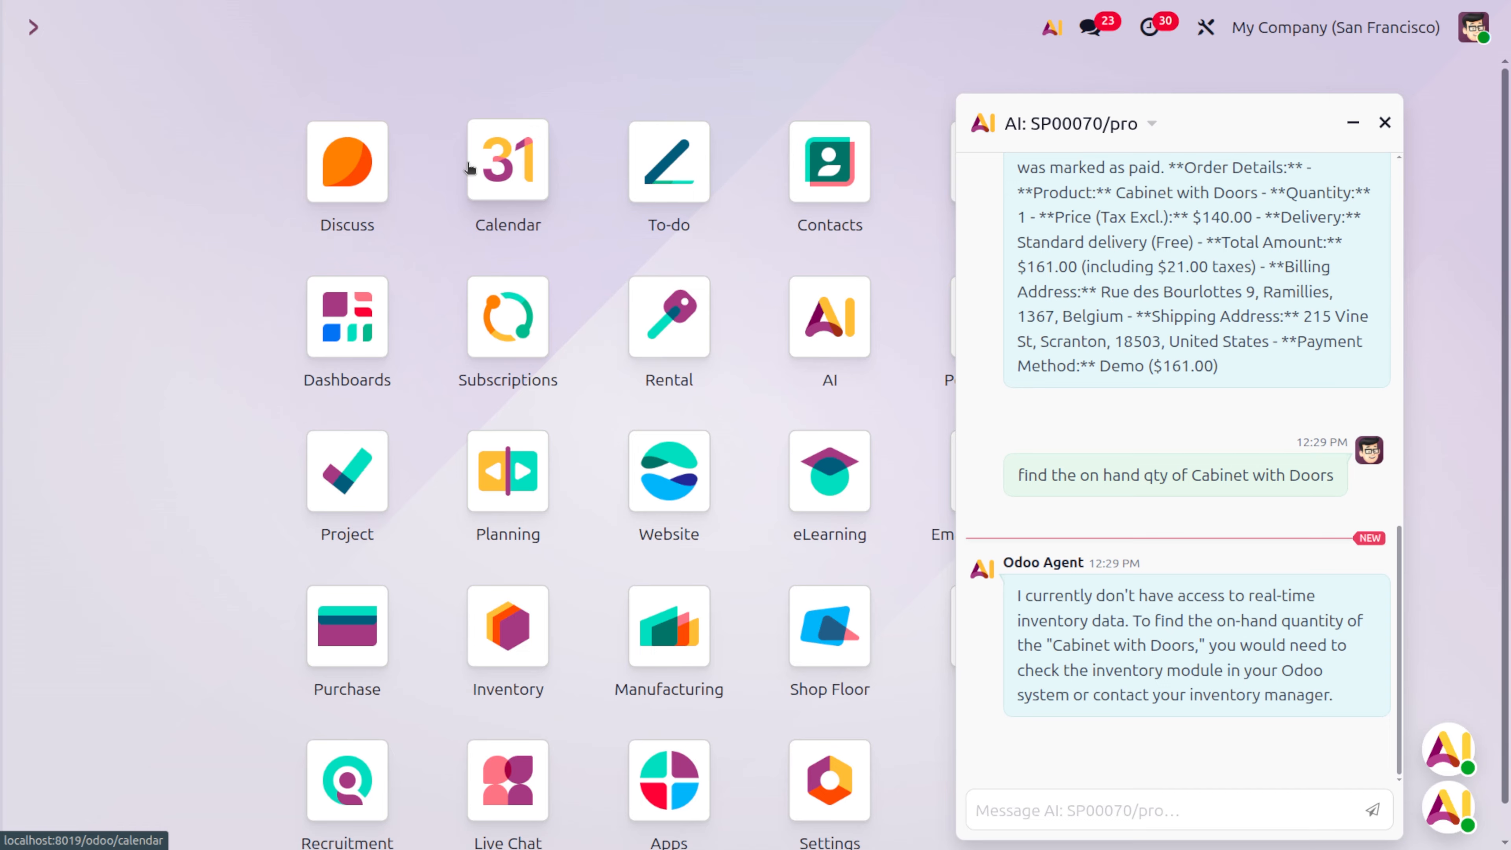
type("in")
key("Return")
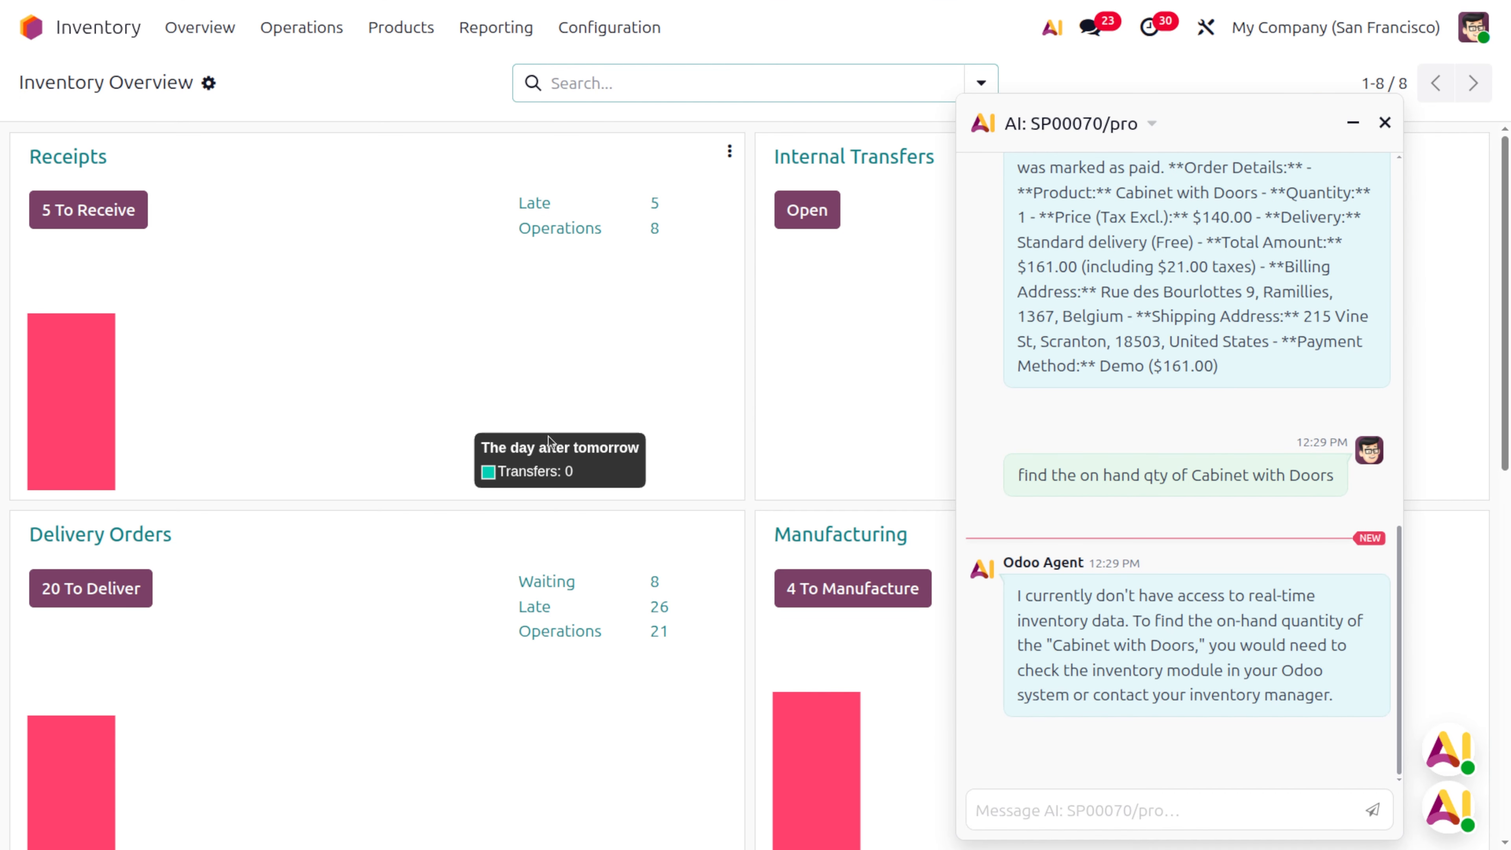
left_click(104, 209)
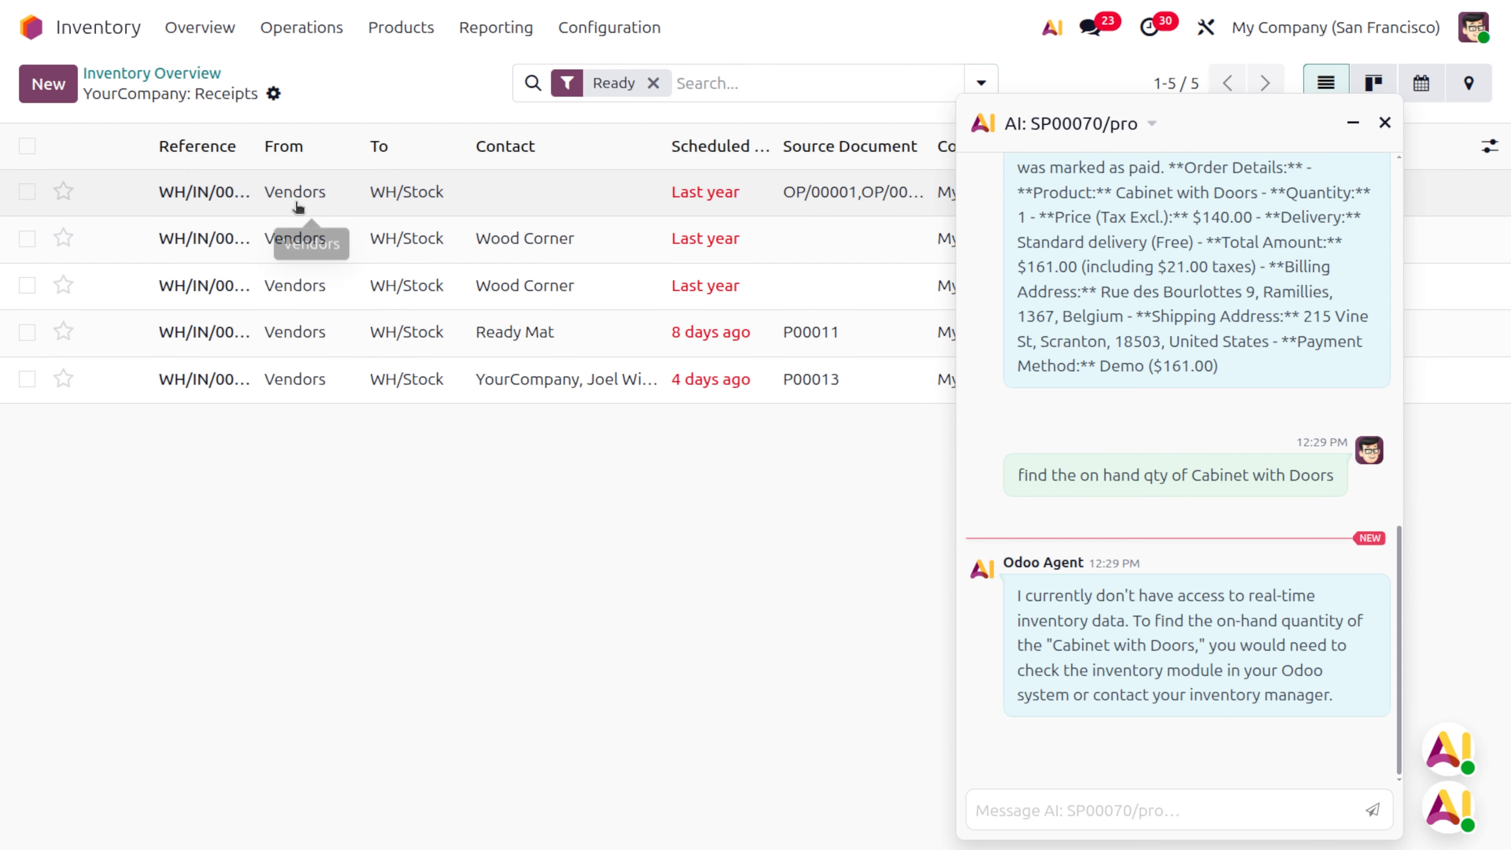
left_click(303, 205)
Copy the receipt's reference into the AI chat, add "summarie sthe receipt" and send the request
triple_click(220, 234)
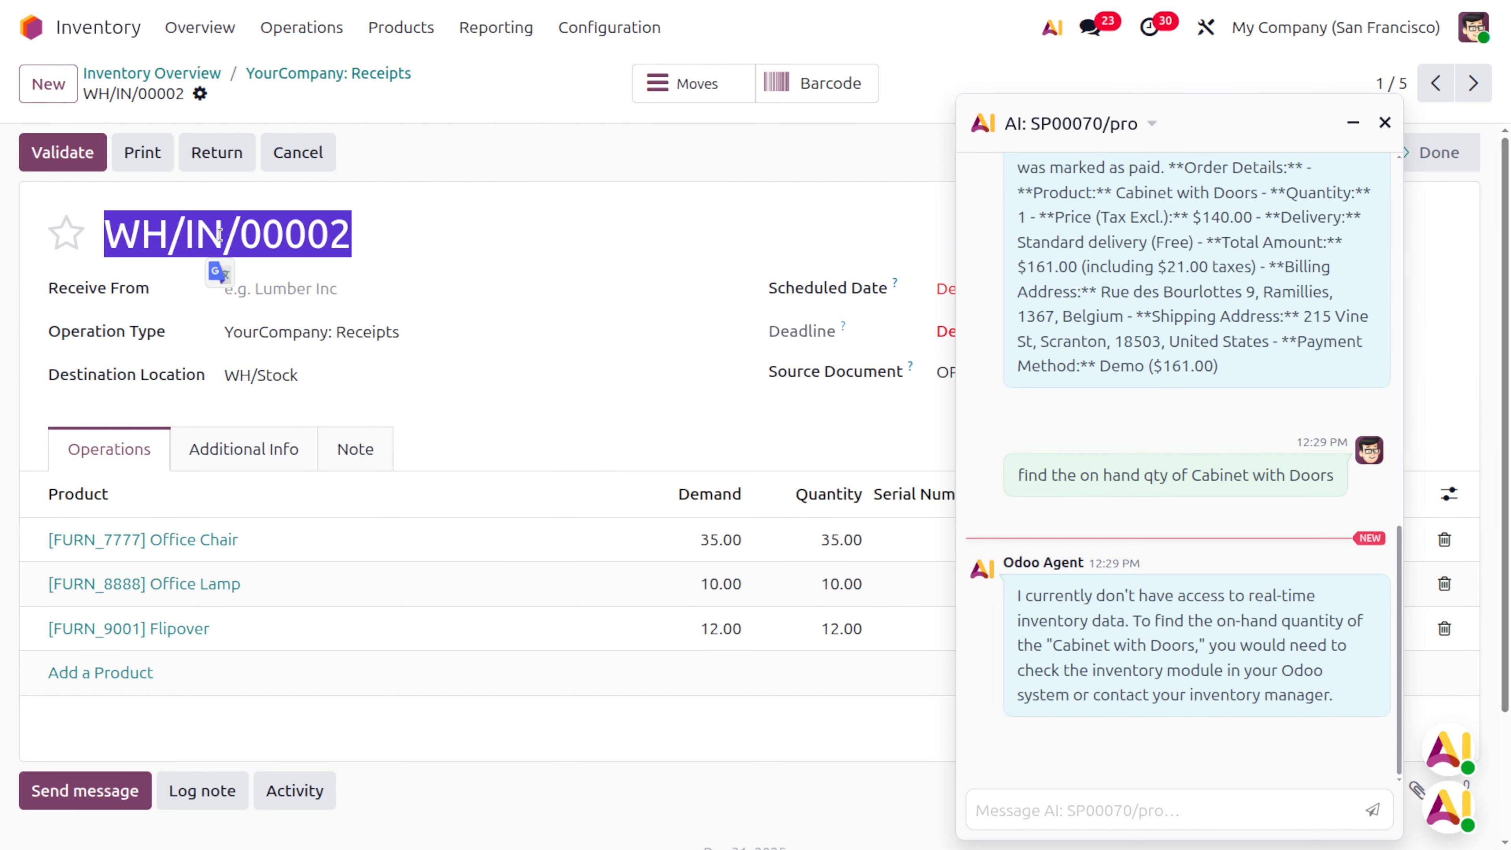
key("ctrl+c")
left_click(1104, 811)
key("ctrl+v")
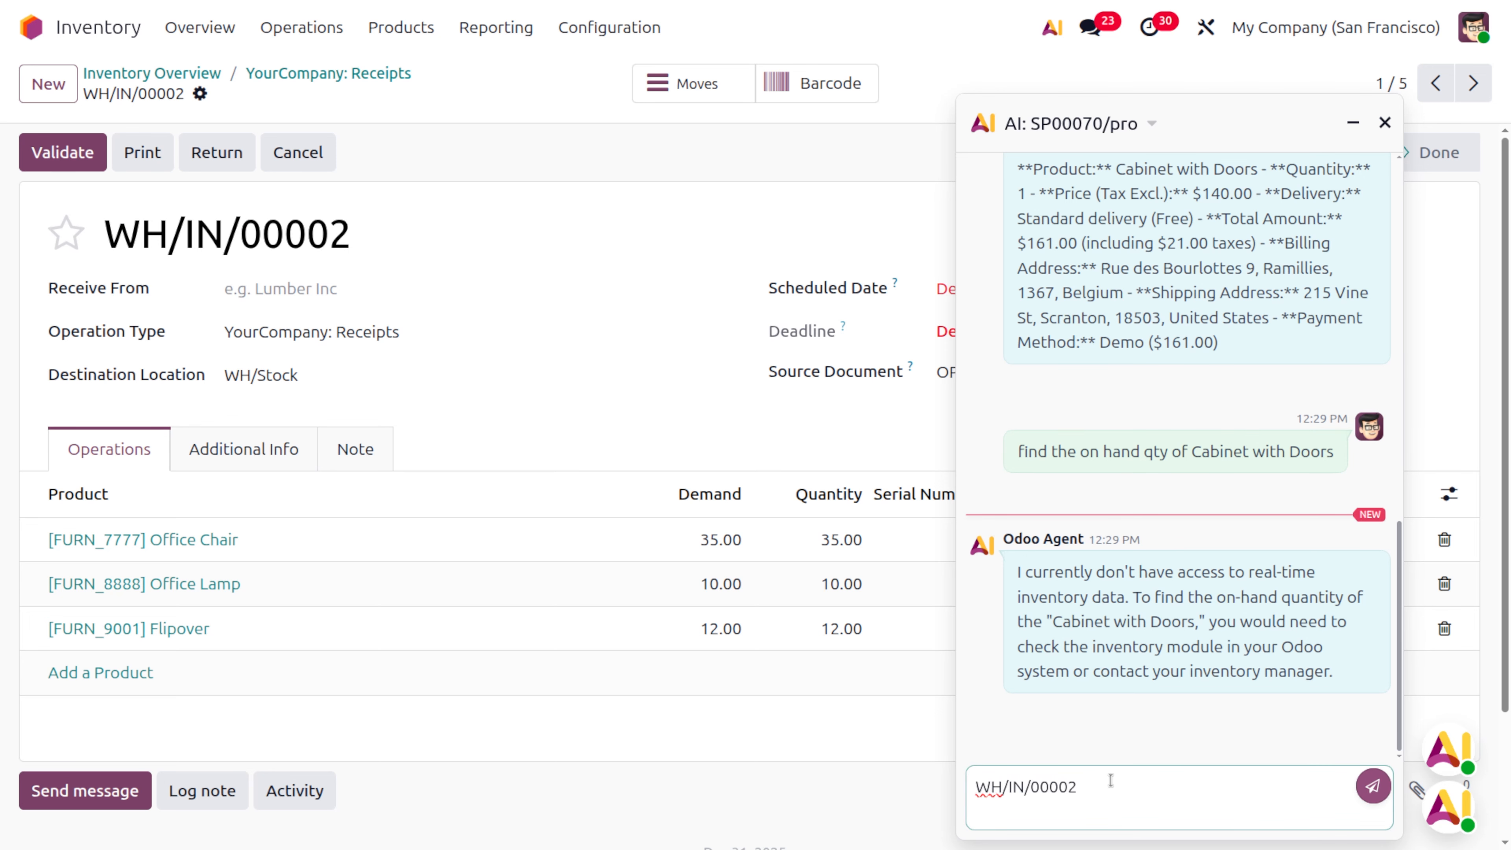
type("summarie sthe re")
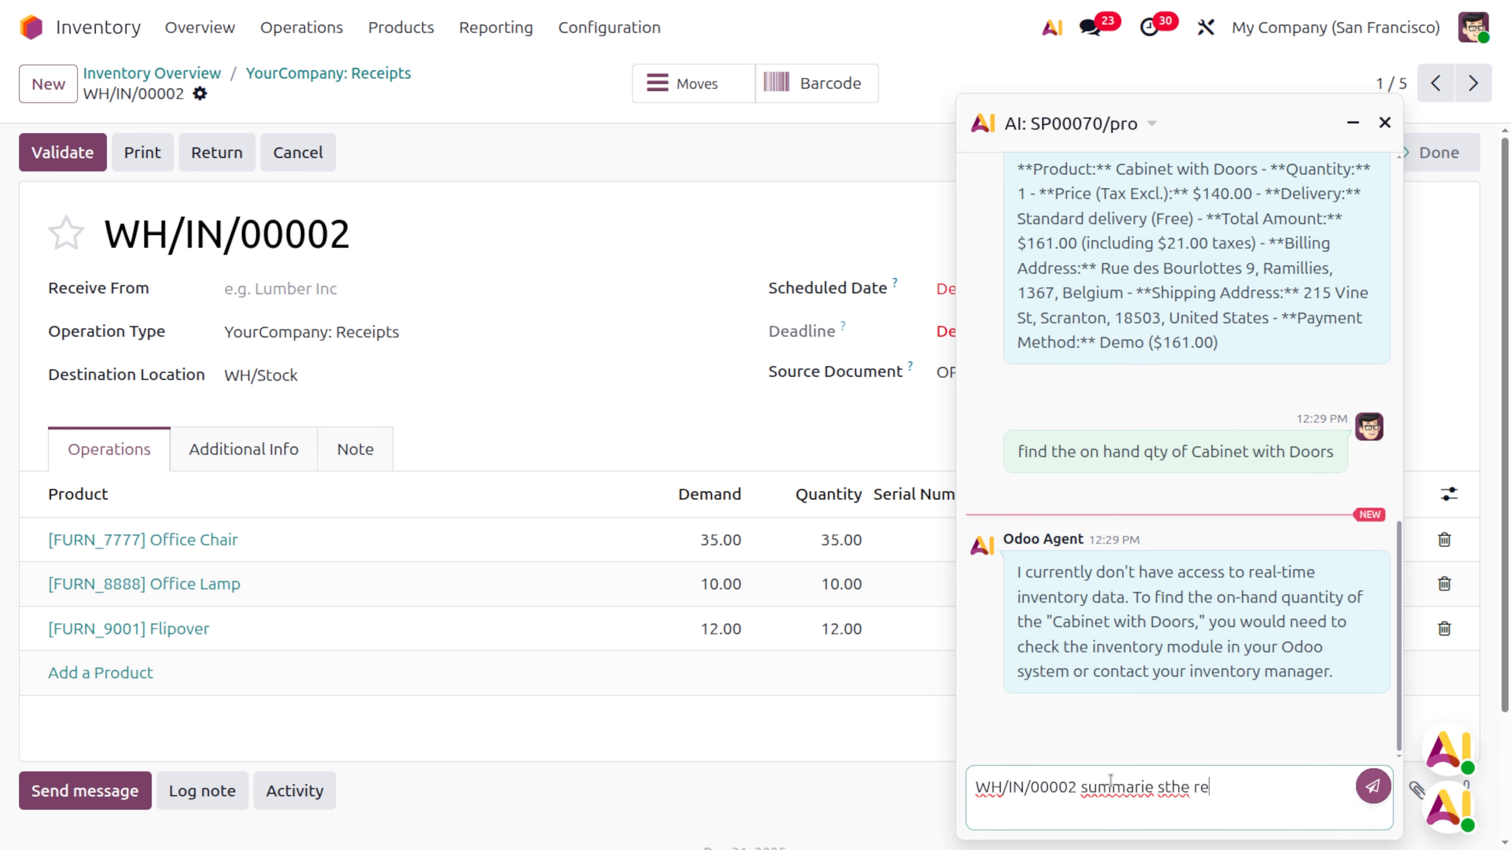
type("ceipt")
key("Return")
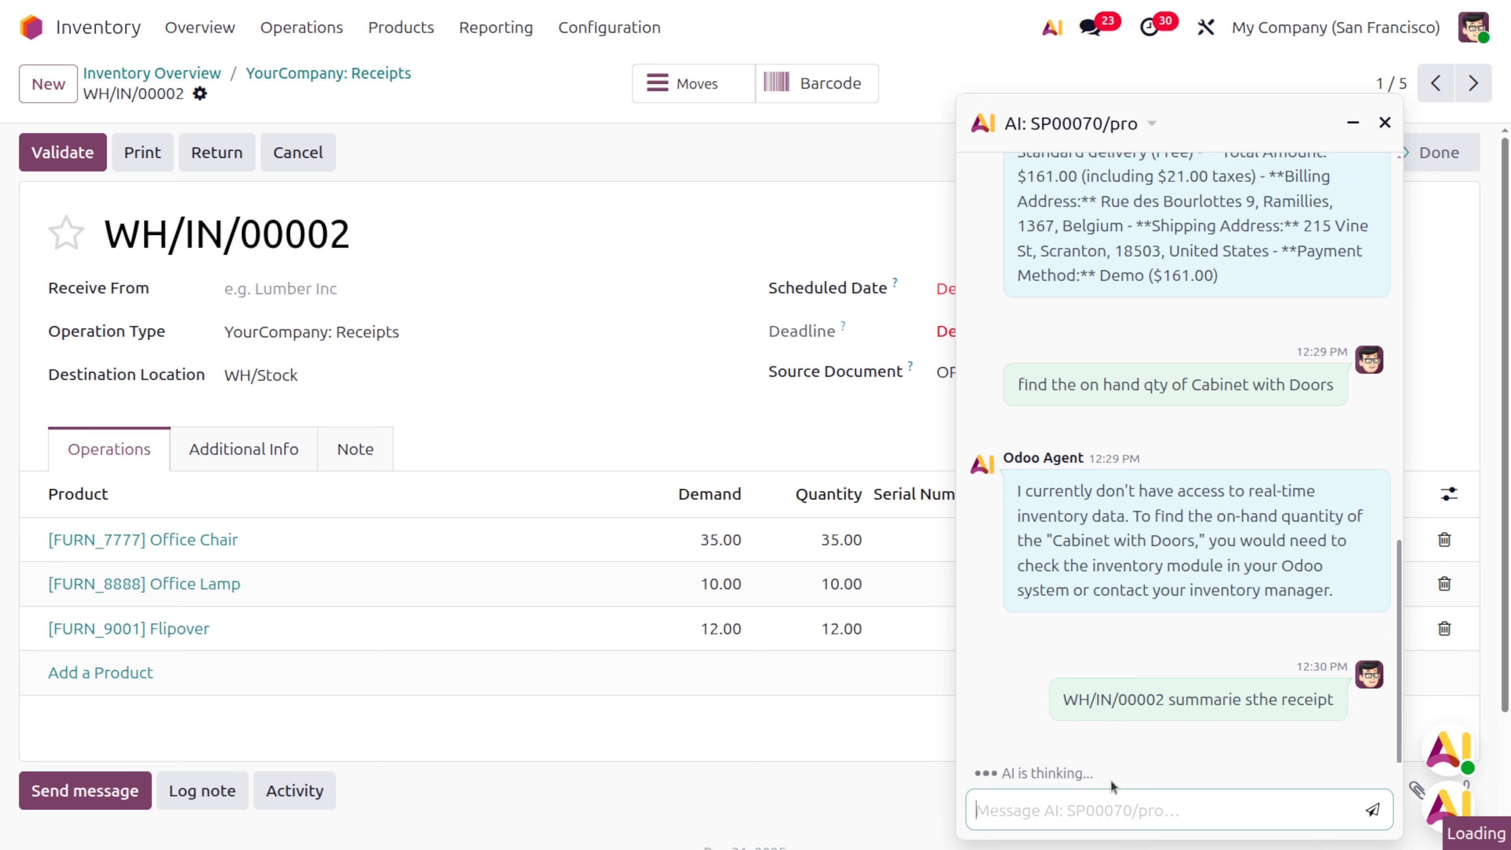
mouse_move(1091, 336)
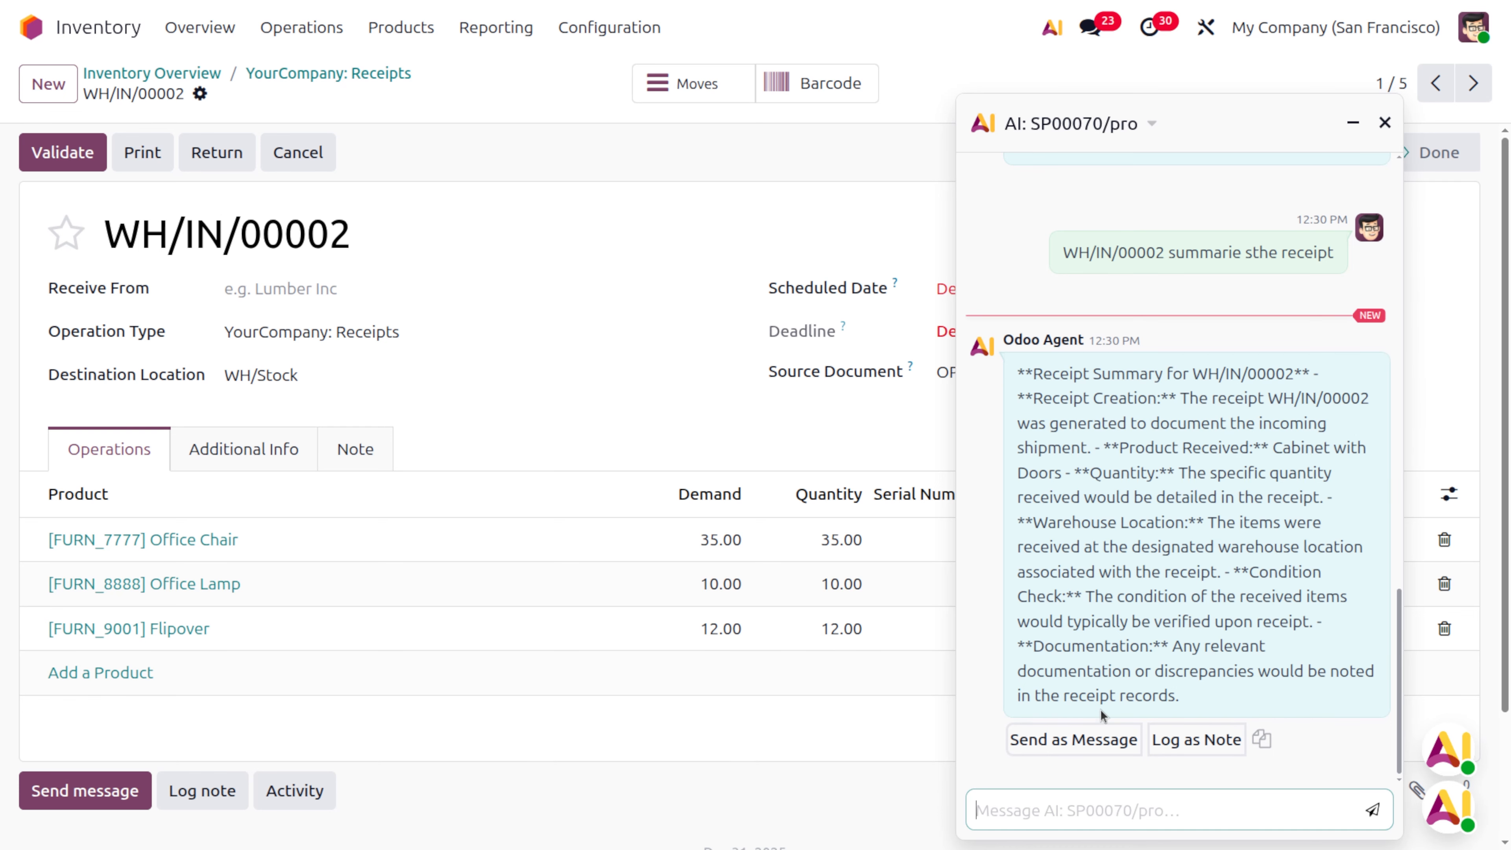
Return to the receipts list, minimise the AI chat and view the ready receipts as kanban, calendar and map
left_click(260, 76)
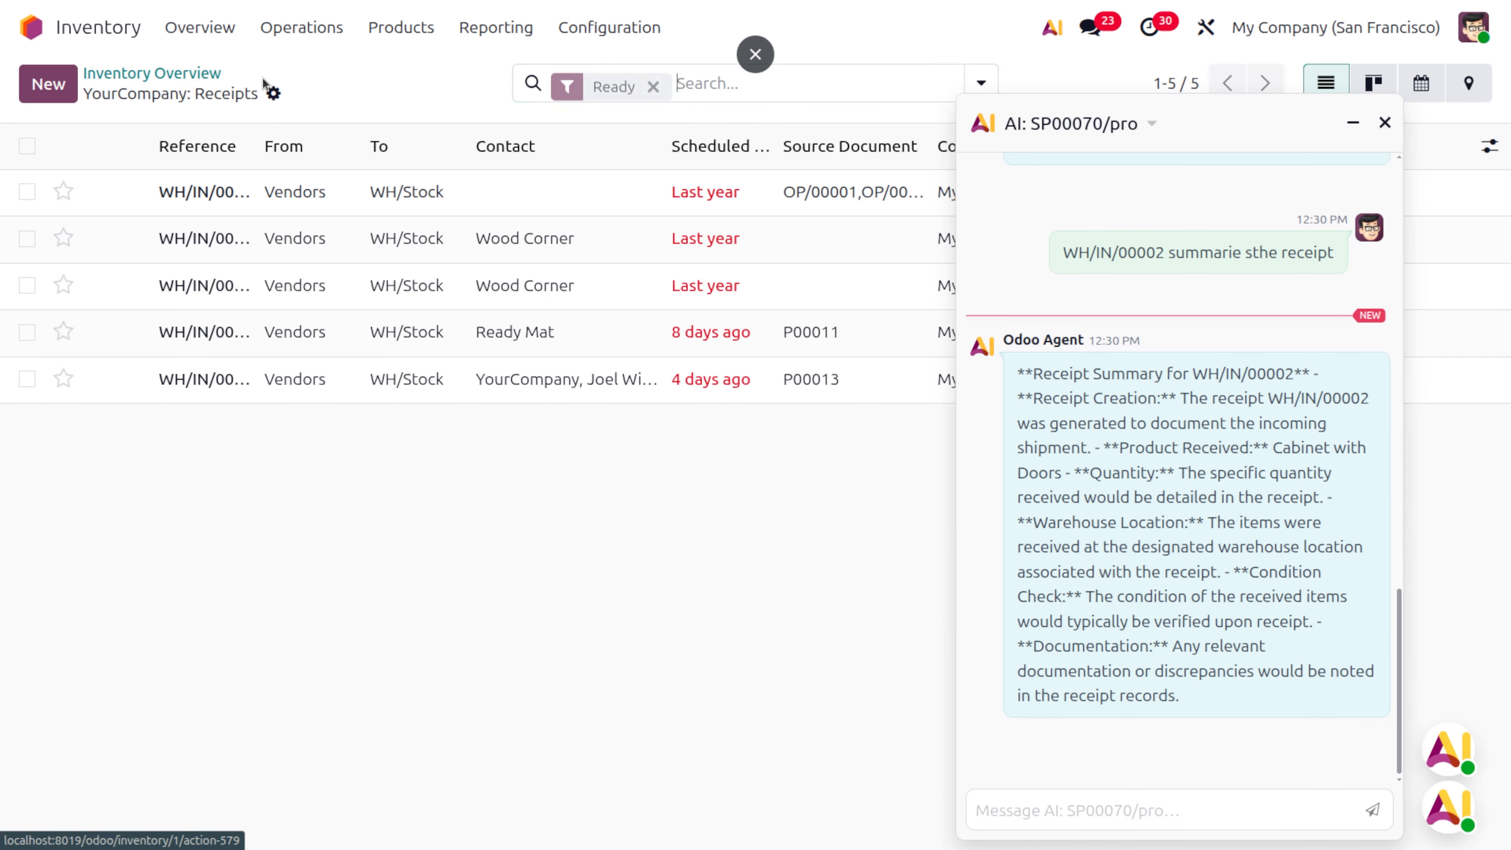
left_click(1353, 122)
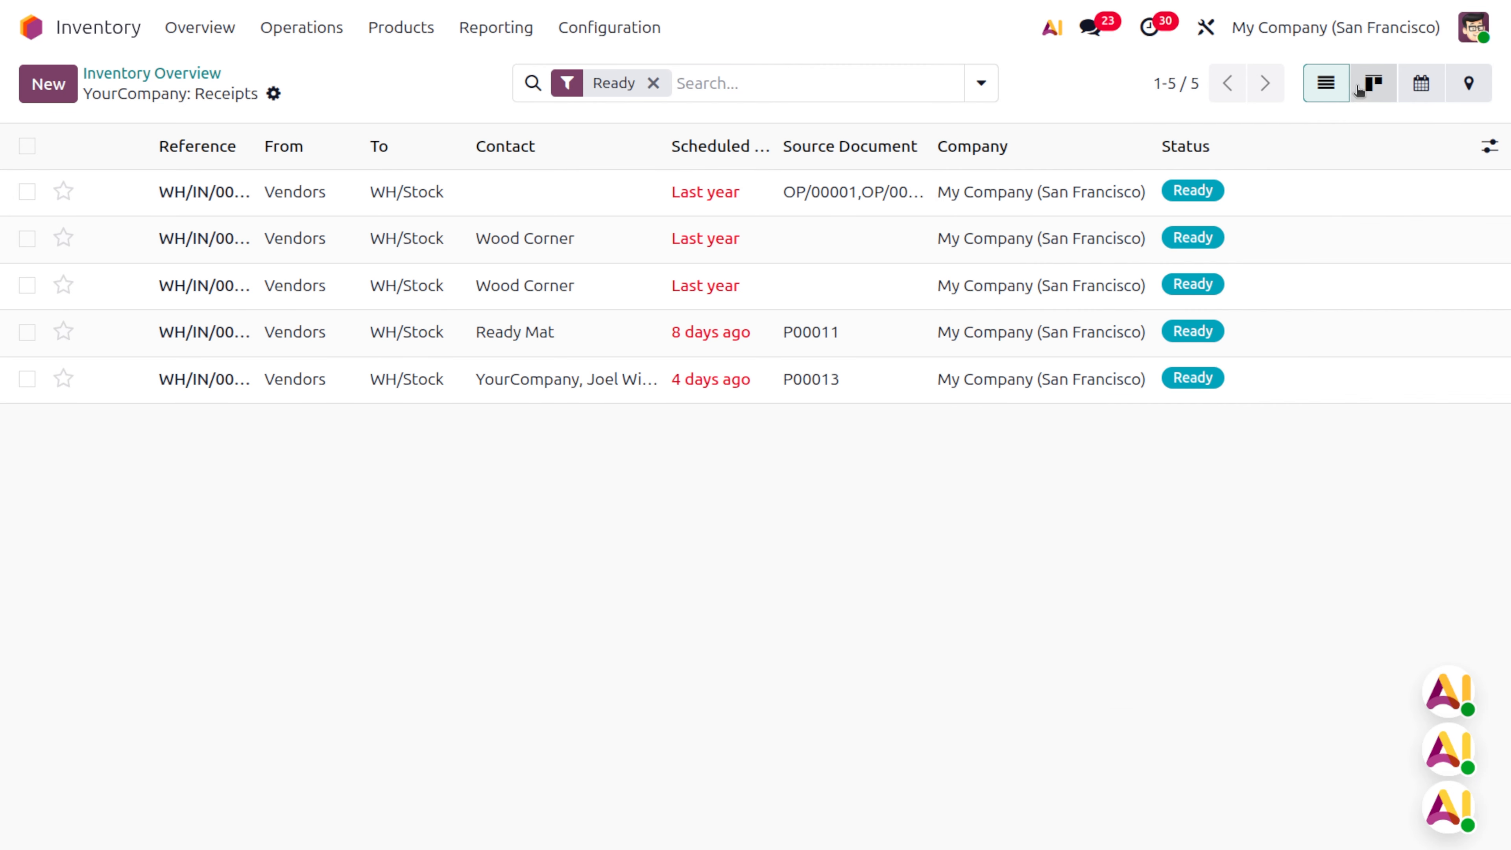
left_click(1374, 89)
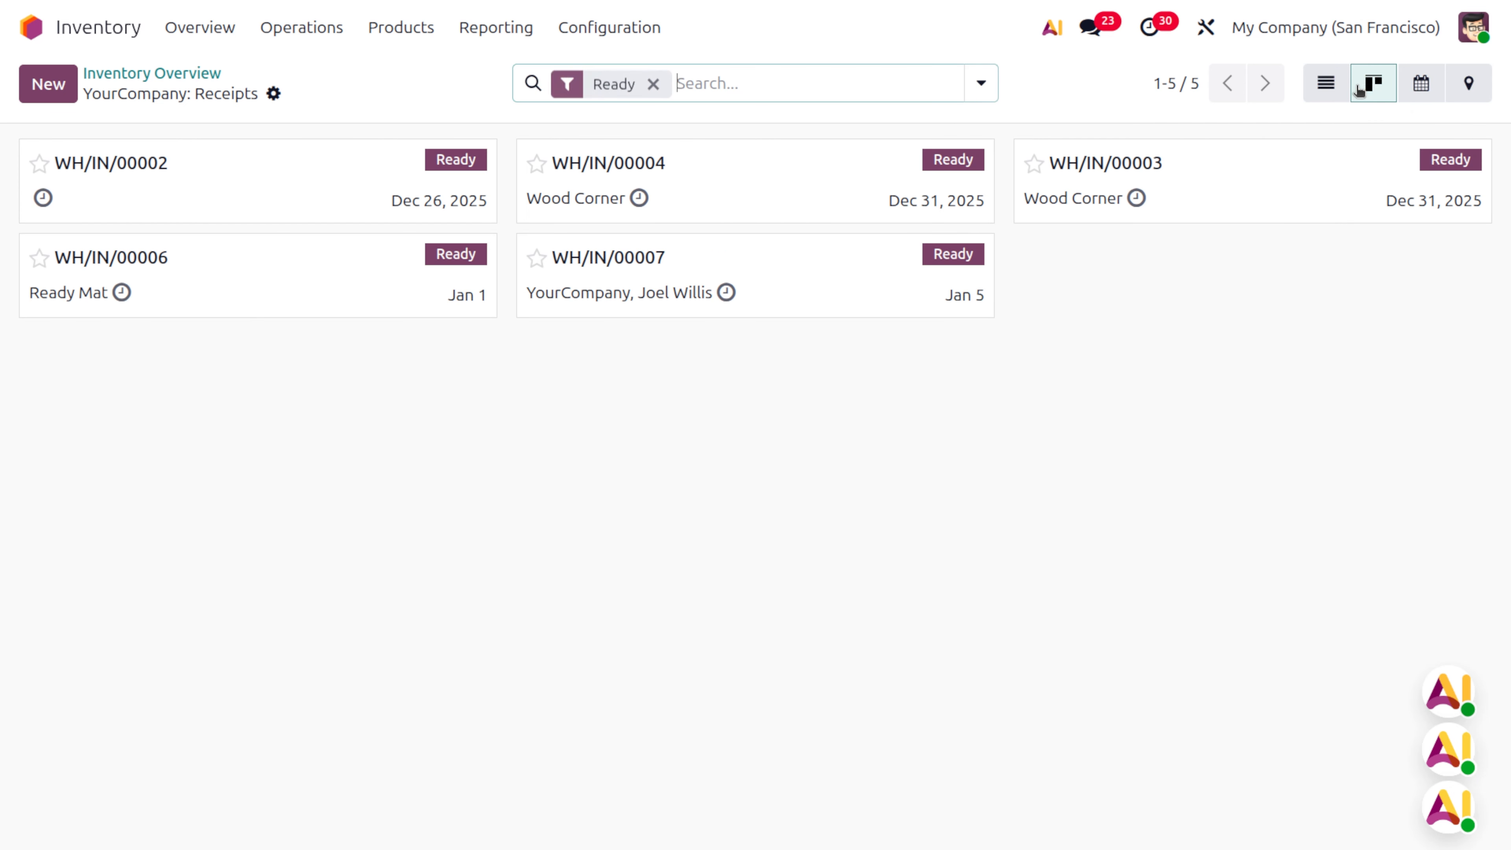
left_click(1426, 98)
left_click(1473, 95)
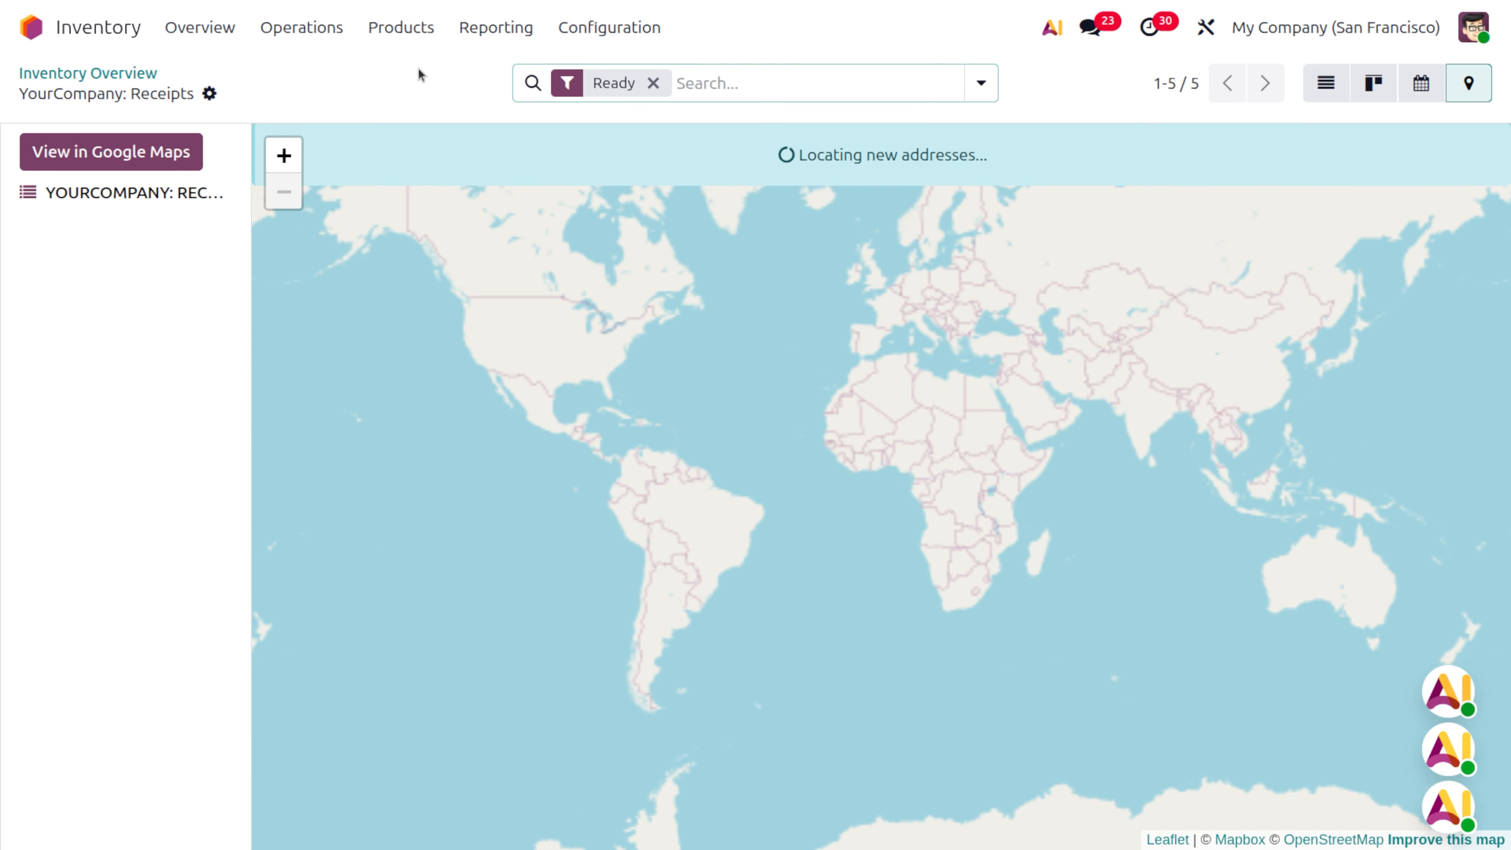
Open the Receipts reporting from the Inventory Overview, view the Moves Analysis as list, graph and kanban, and return to the overview
left_click(295, 29)
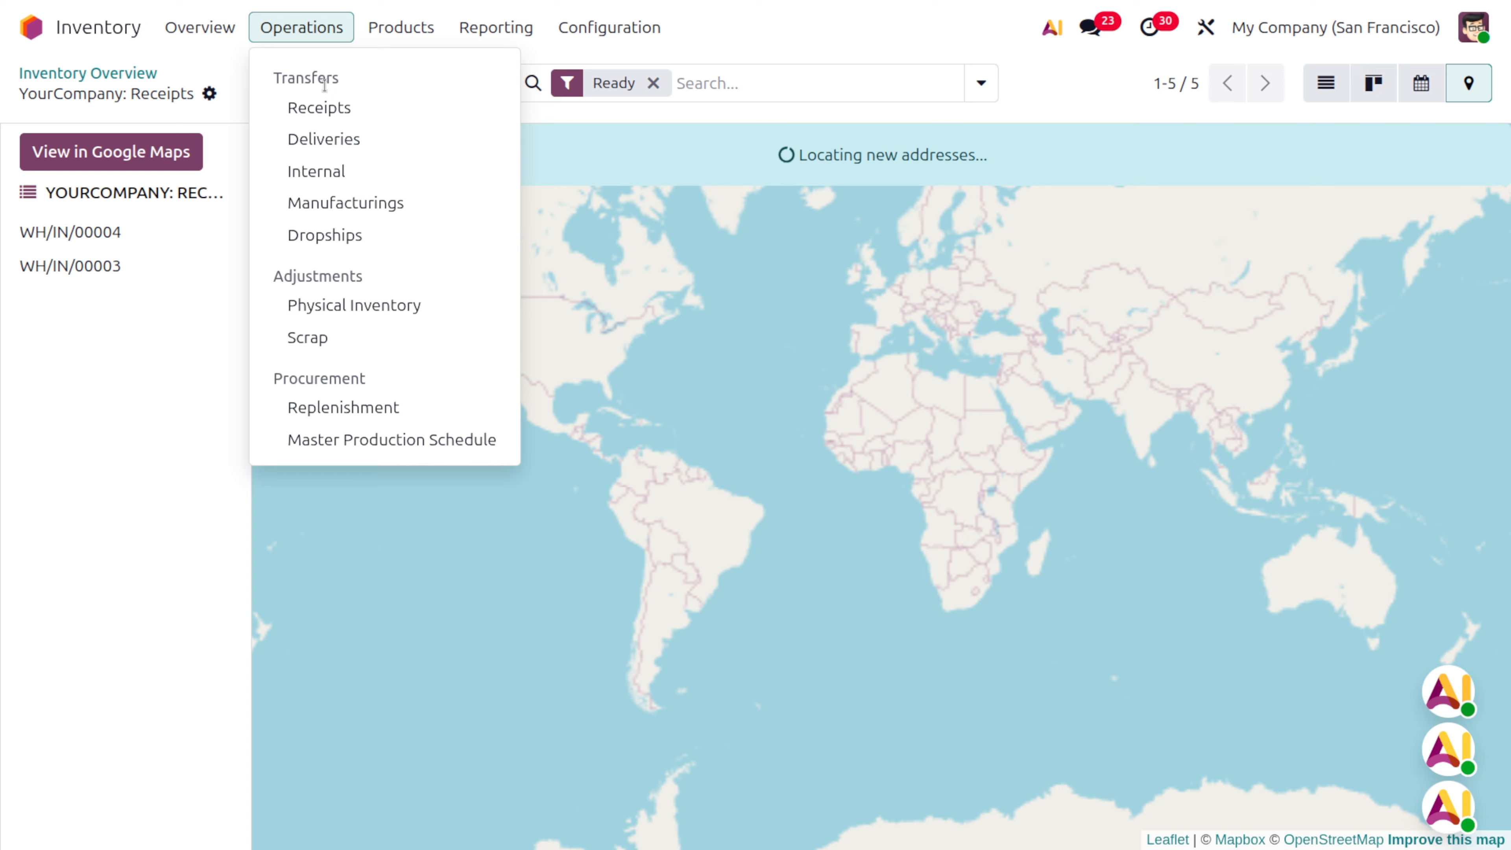
left_click(217, 27)
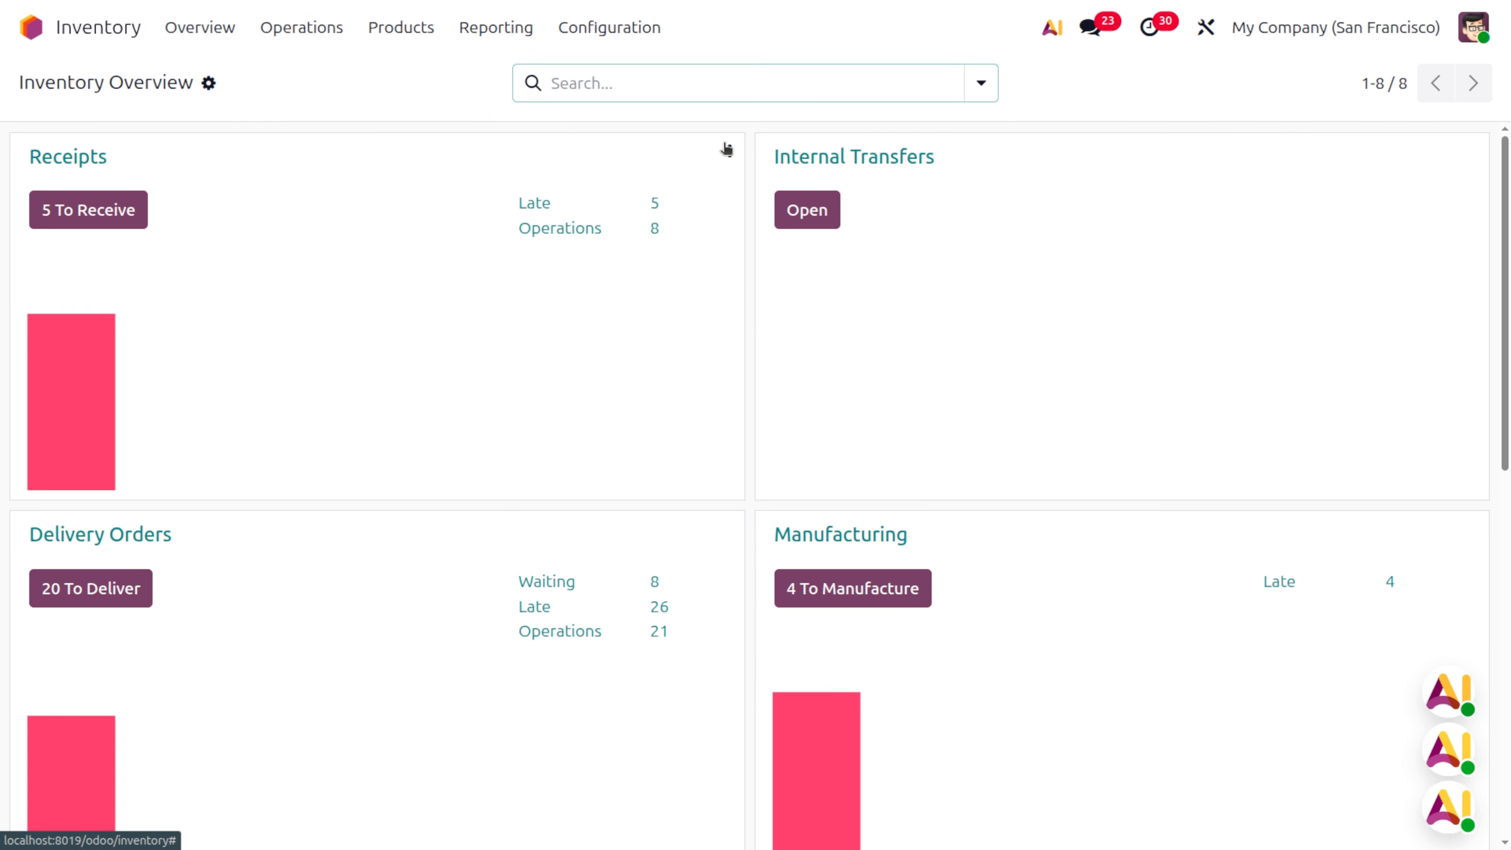
left_click(729, 152)
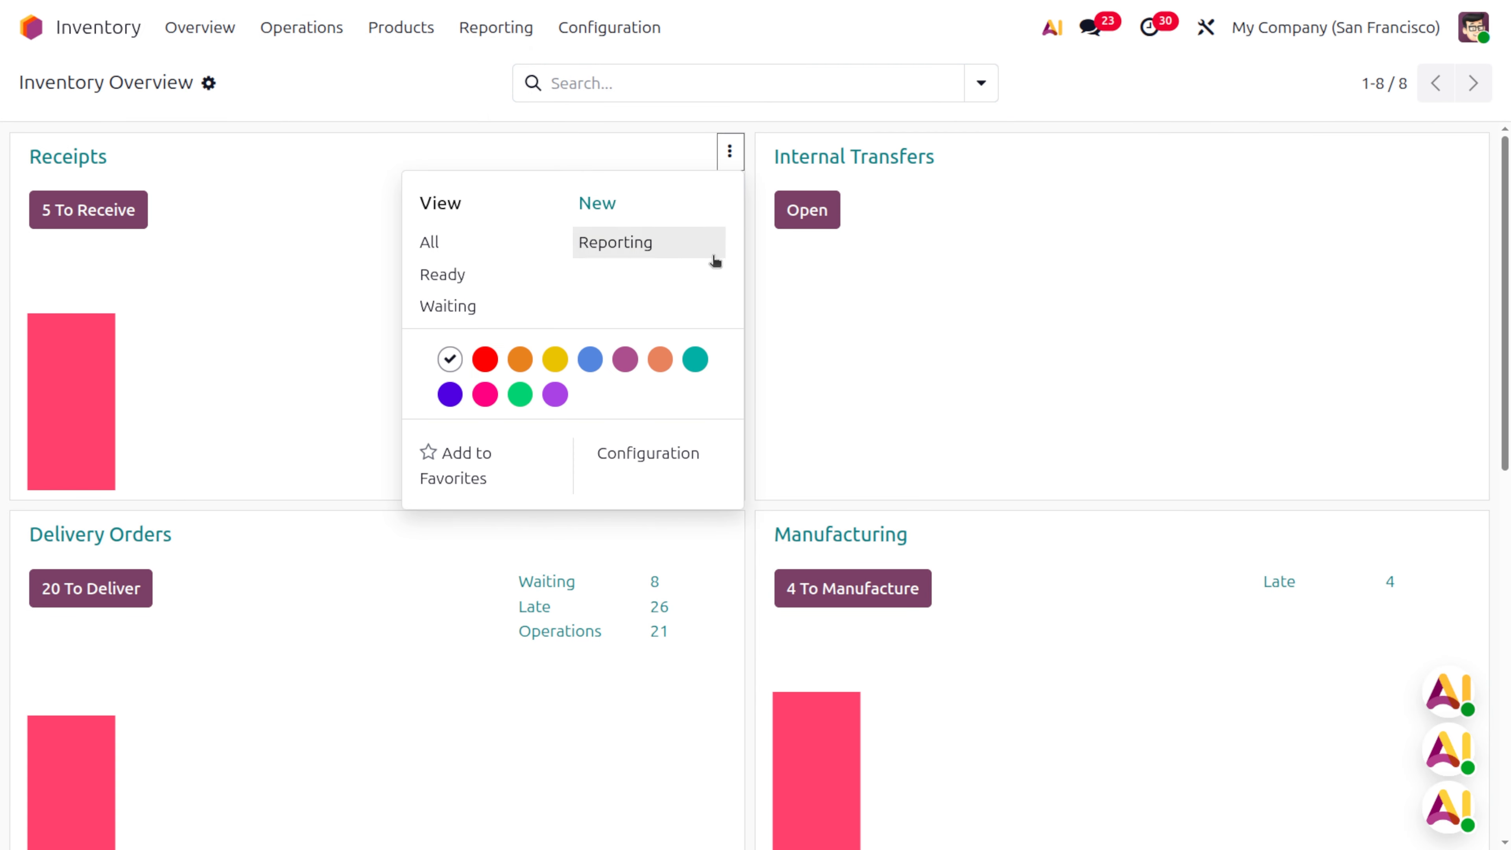
left_click(638, 254)
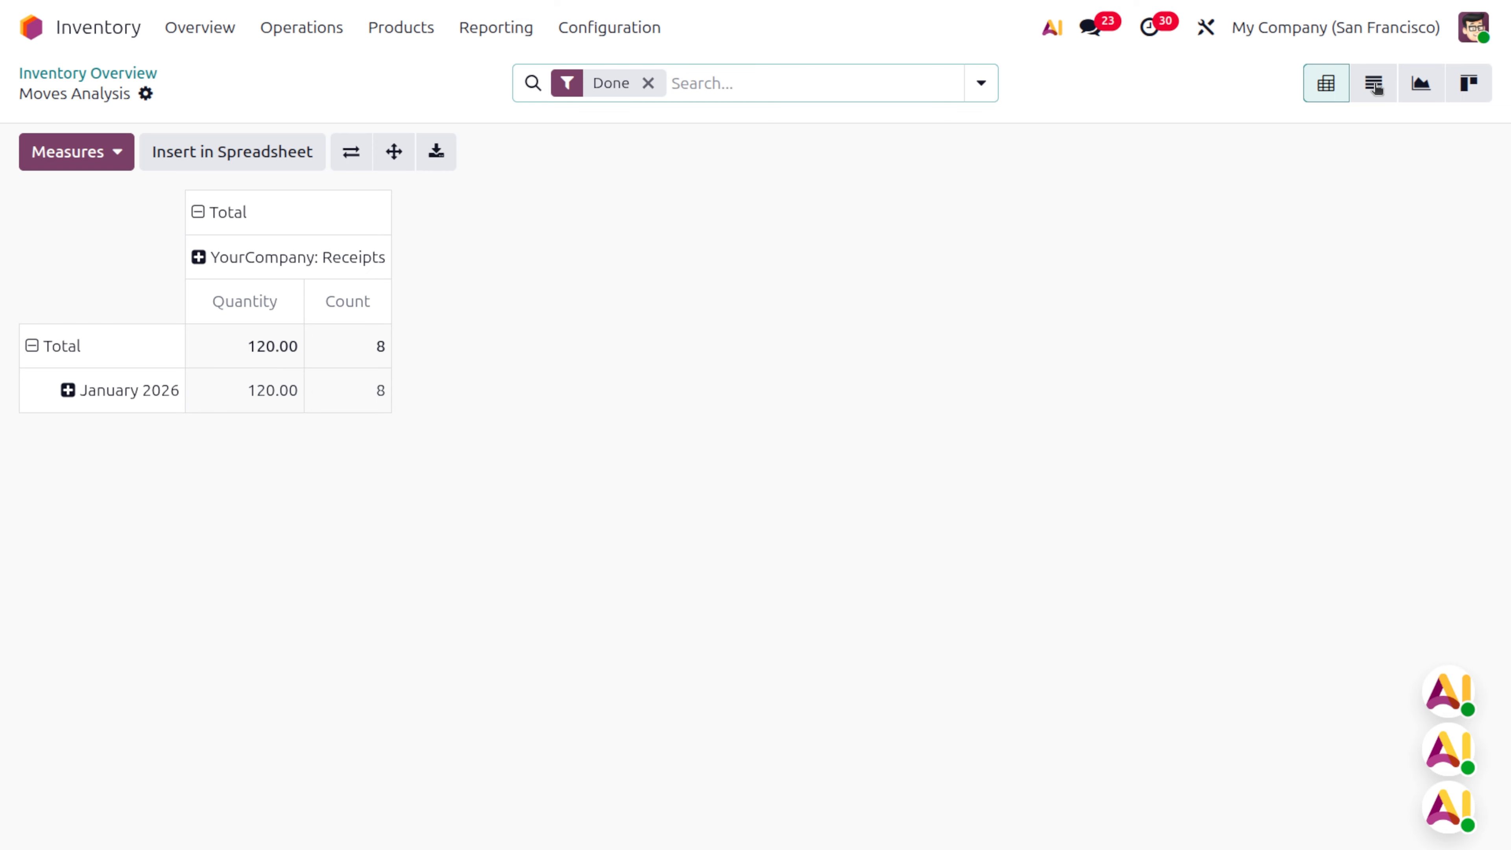
left_click(1394, 90)
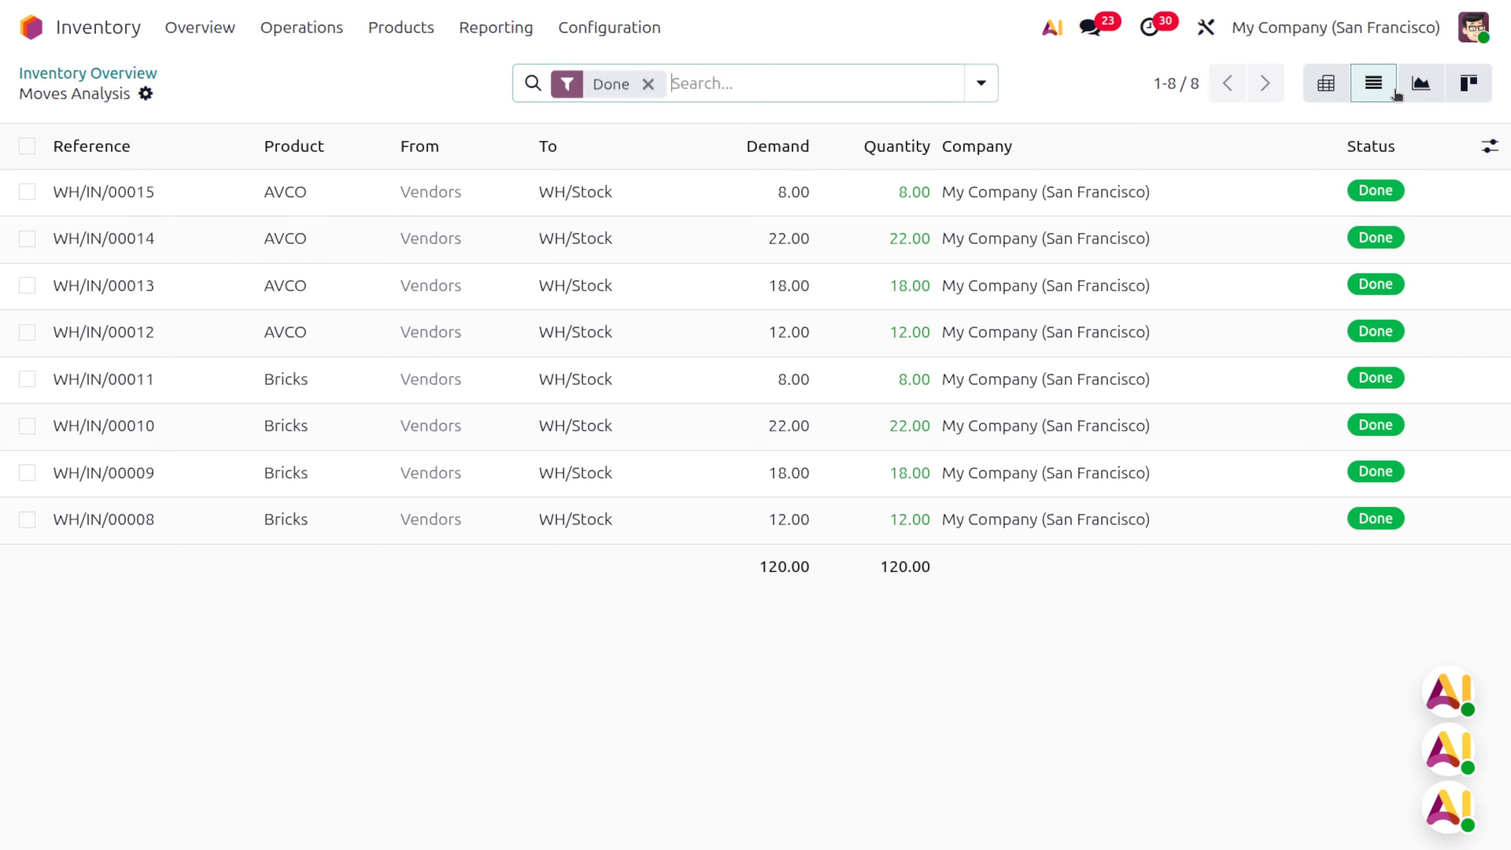
left_click(1421, 90)
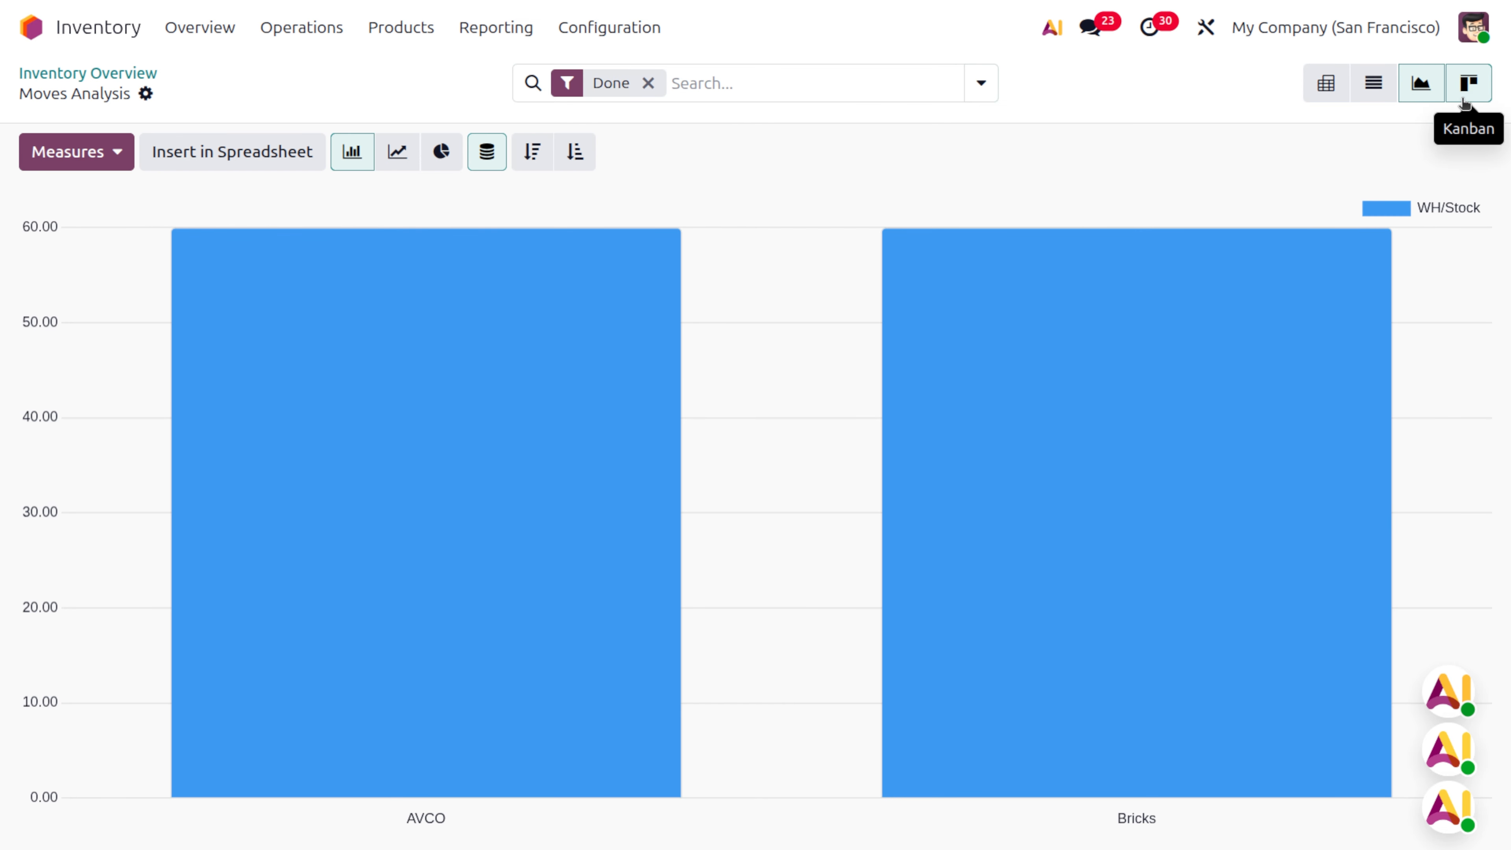
left_click(1467, 98)
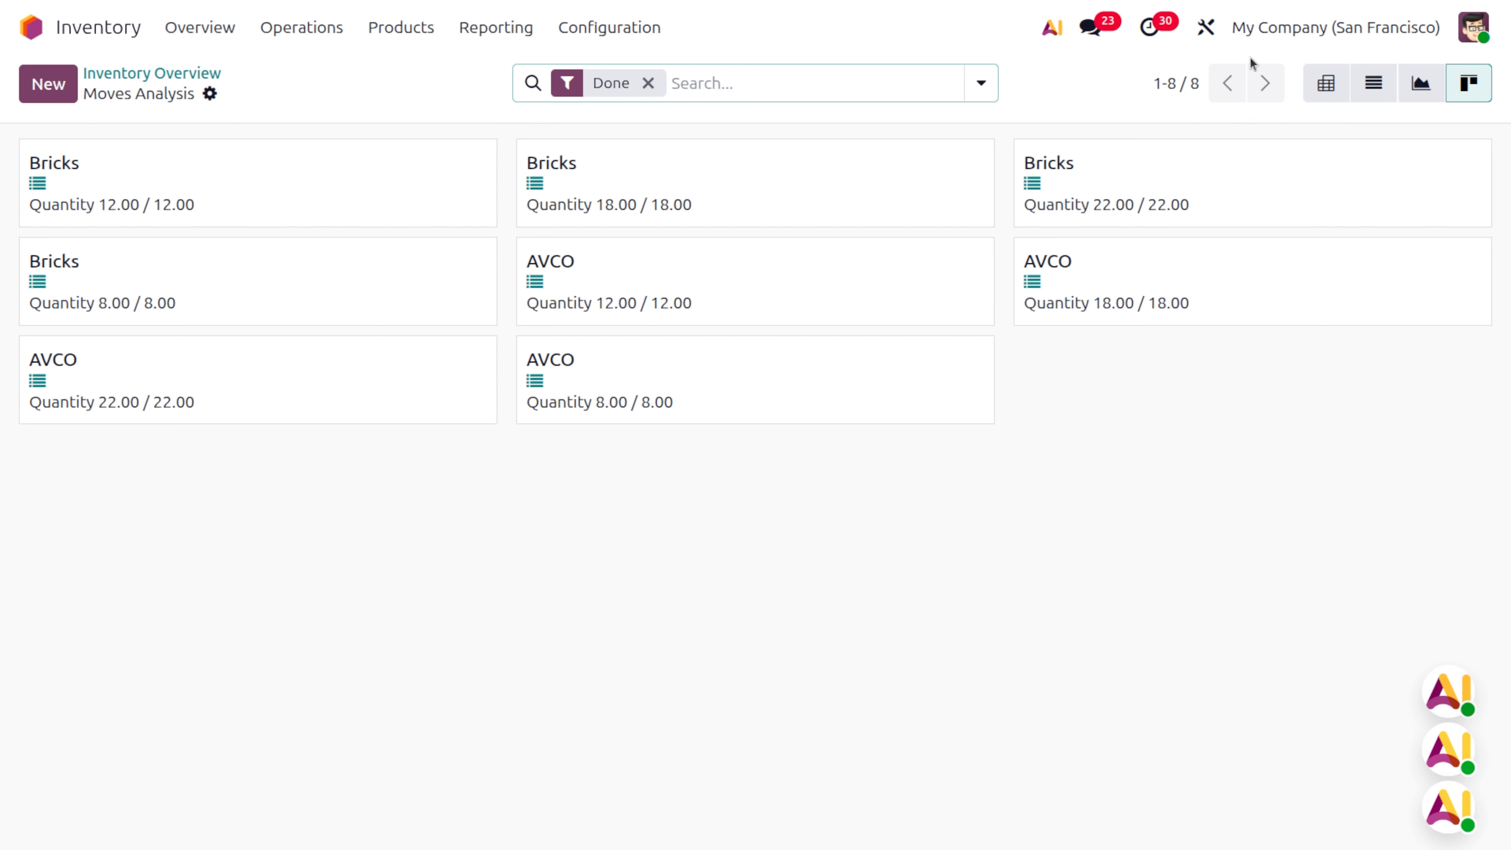
left_click(172, 74)
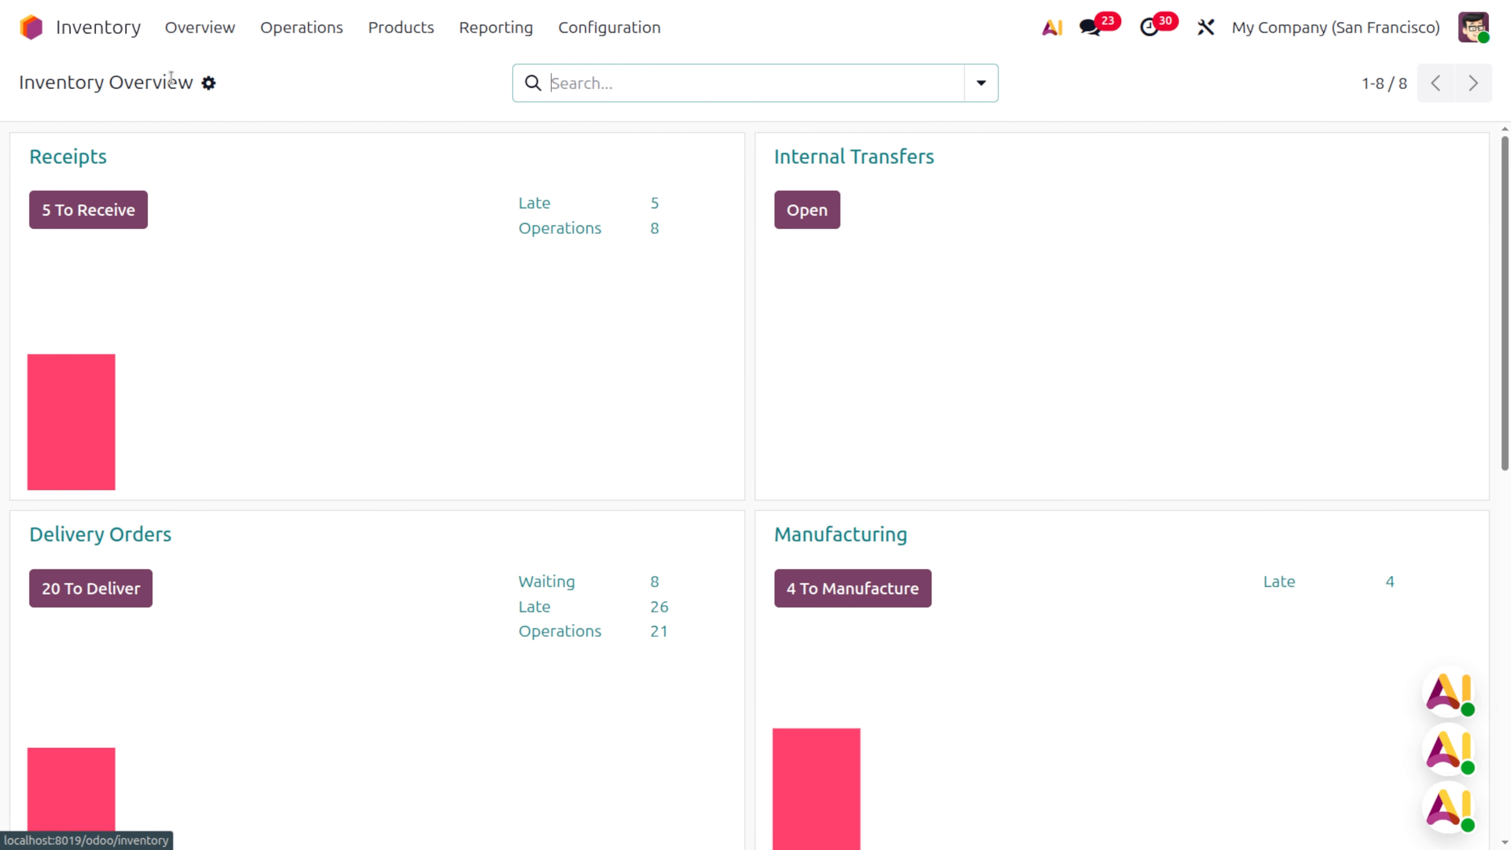
Switch to the Dashboards app to show the Sales dashboard
left_click(23, 27)
type("das")
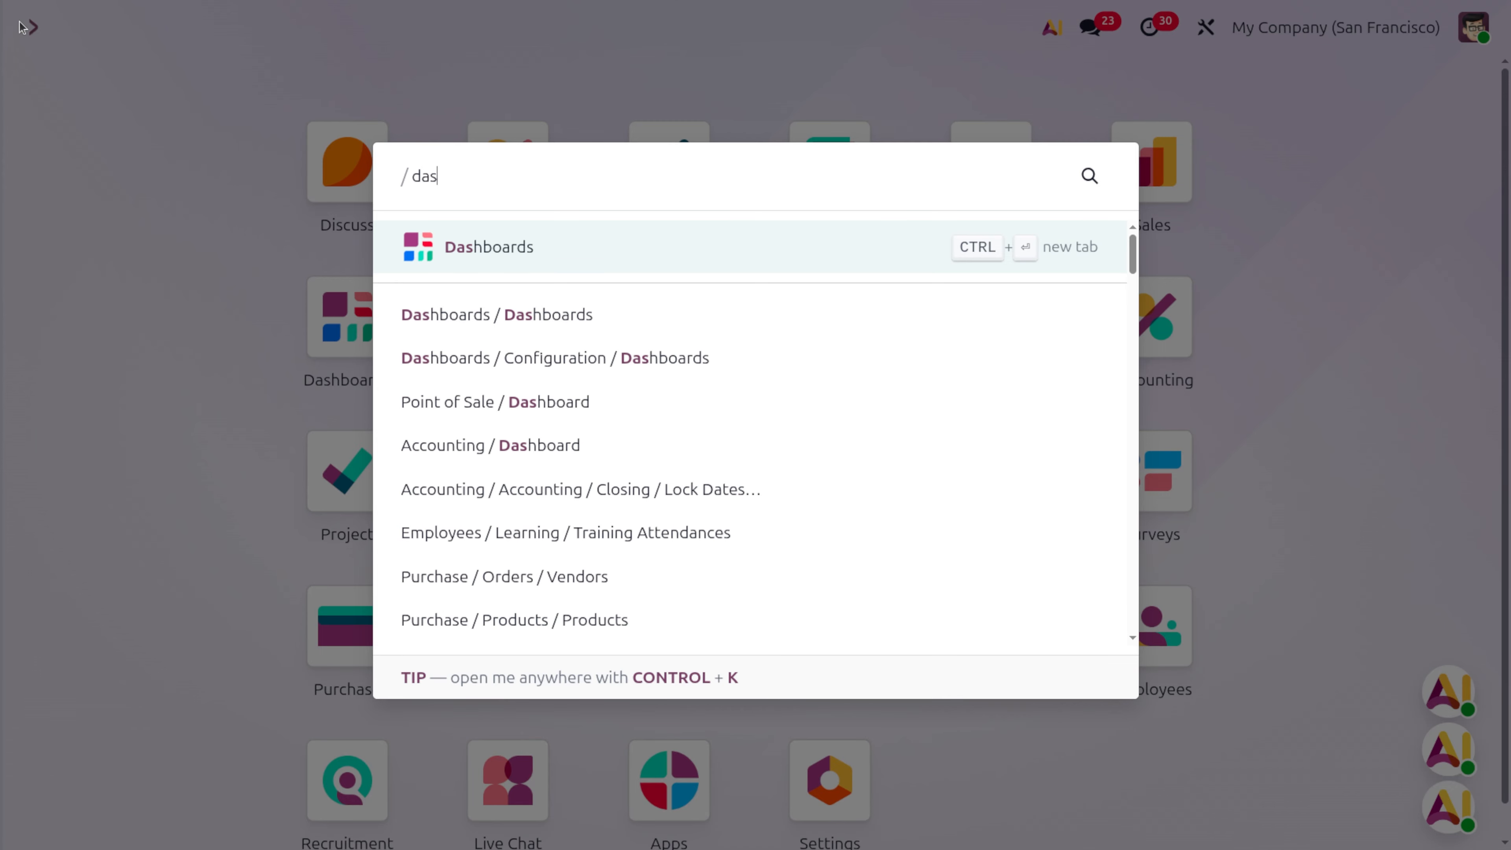
key("Return")
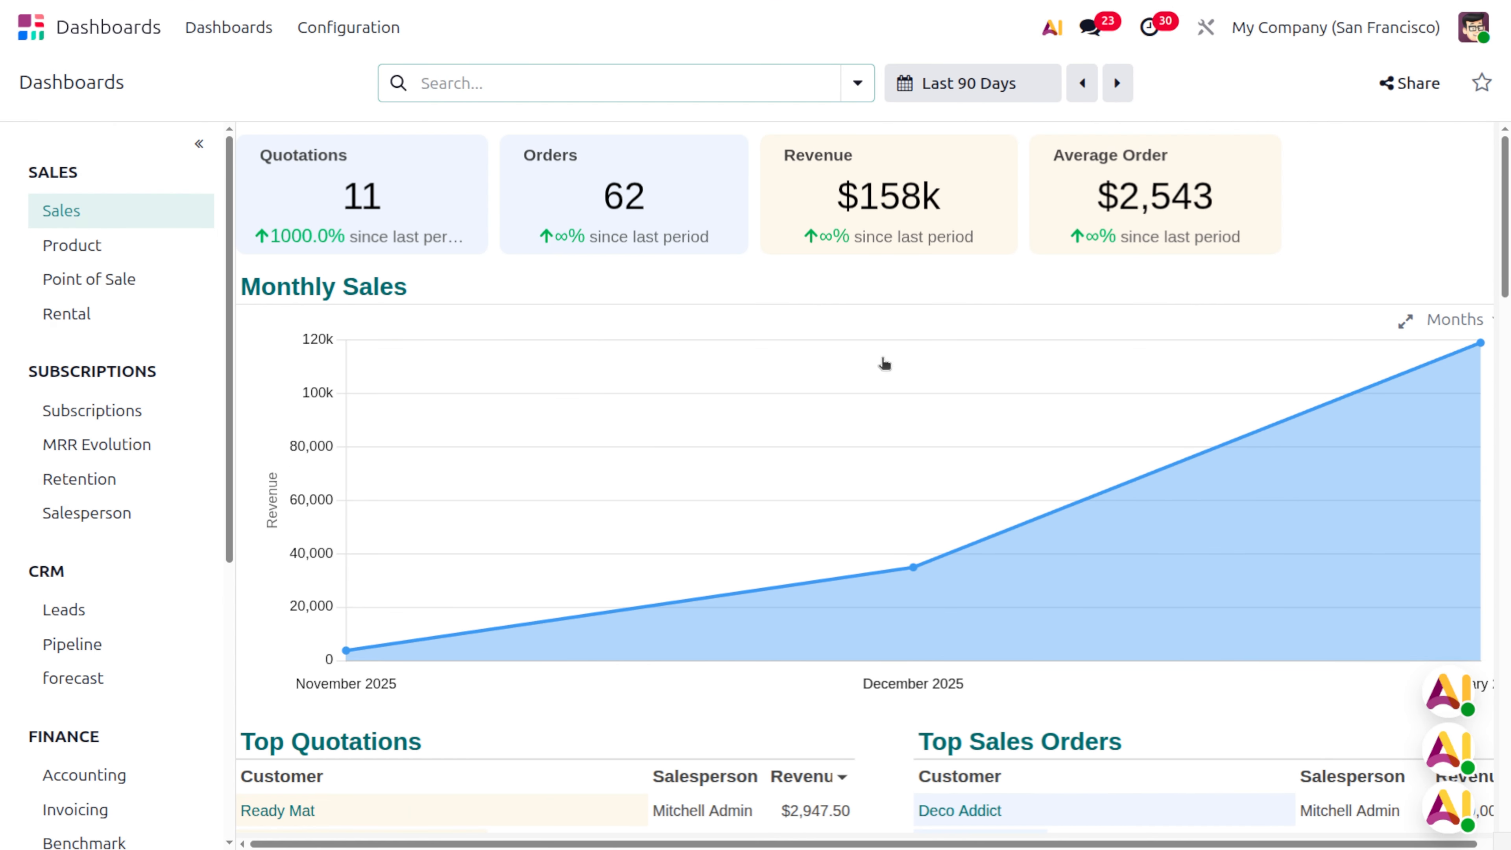
Reopen the minimised AI chat and send the request "sum,aries the odoo sales dashboard"
mouse_move(1450, 692)
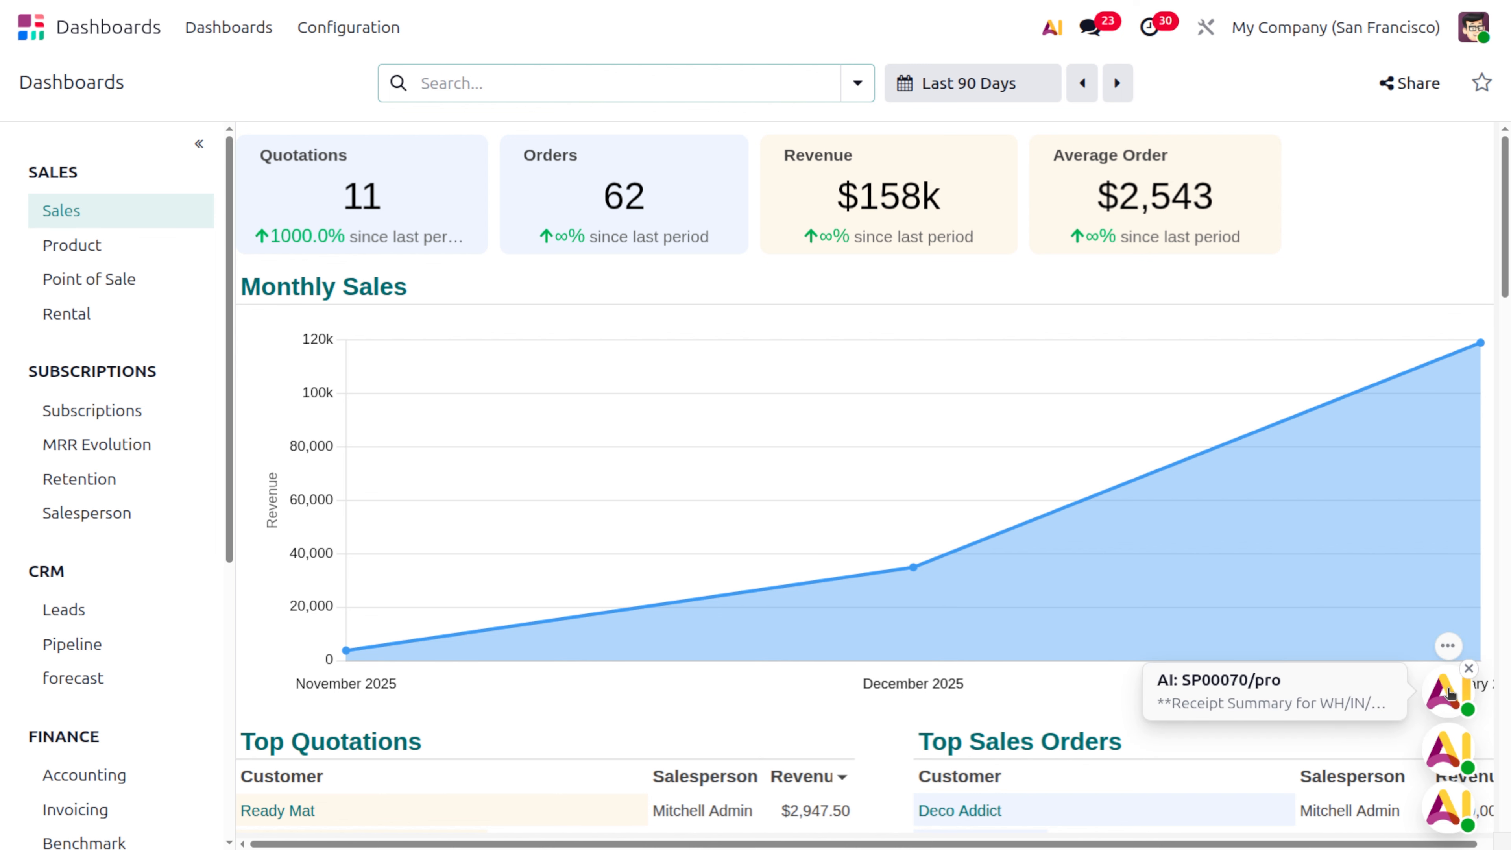
left_click(1450, 693)
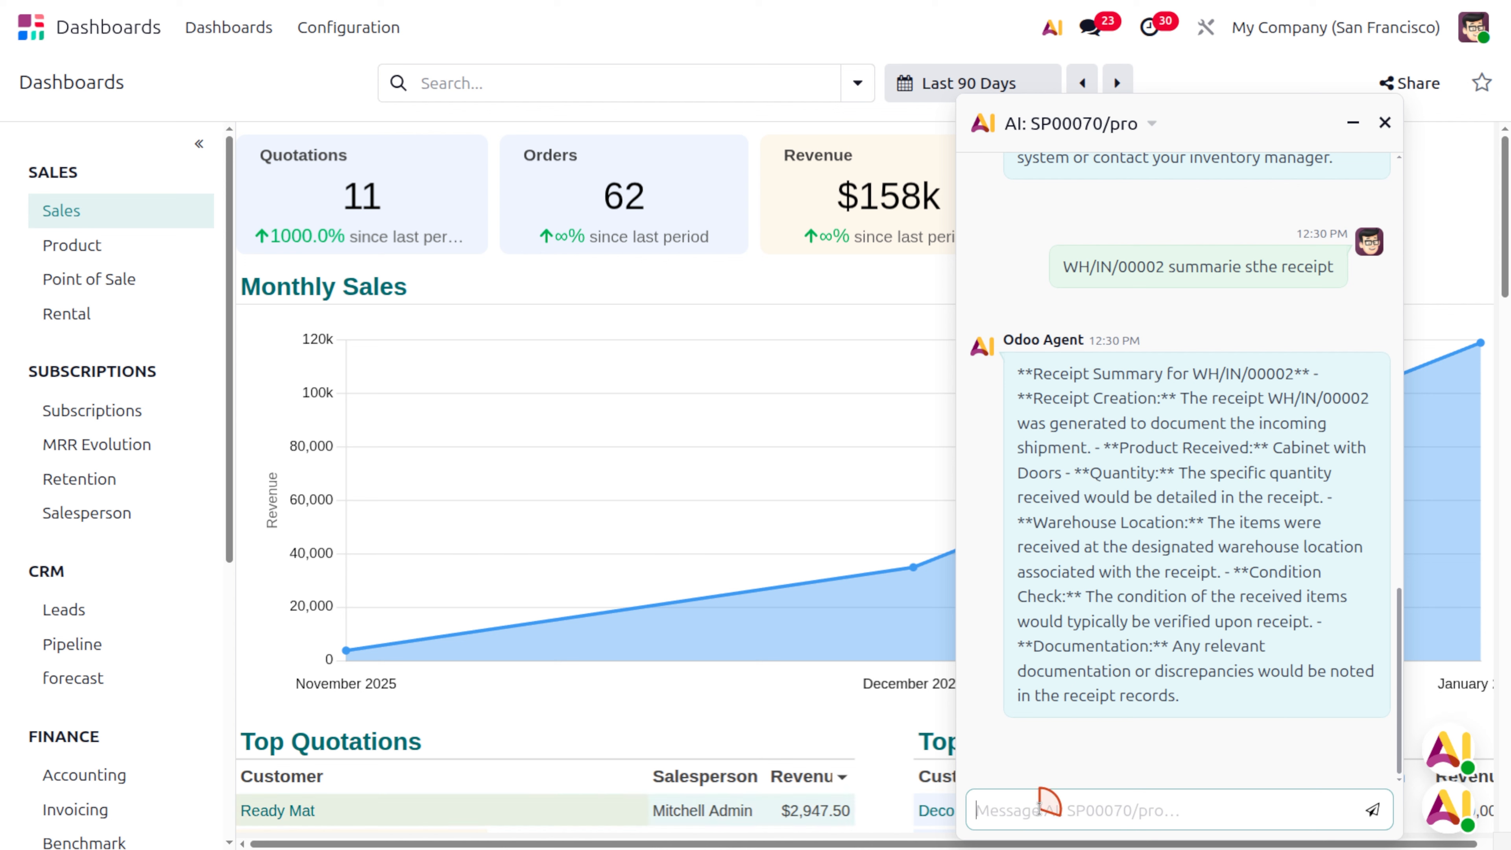
type("sumarr")
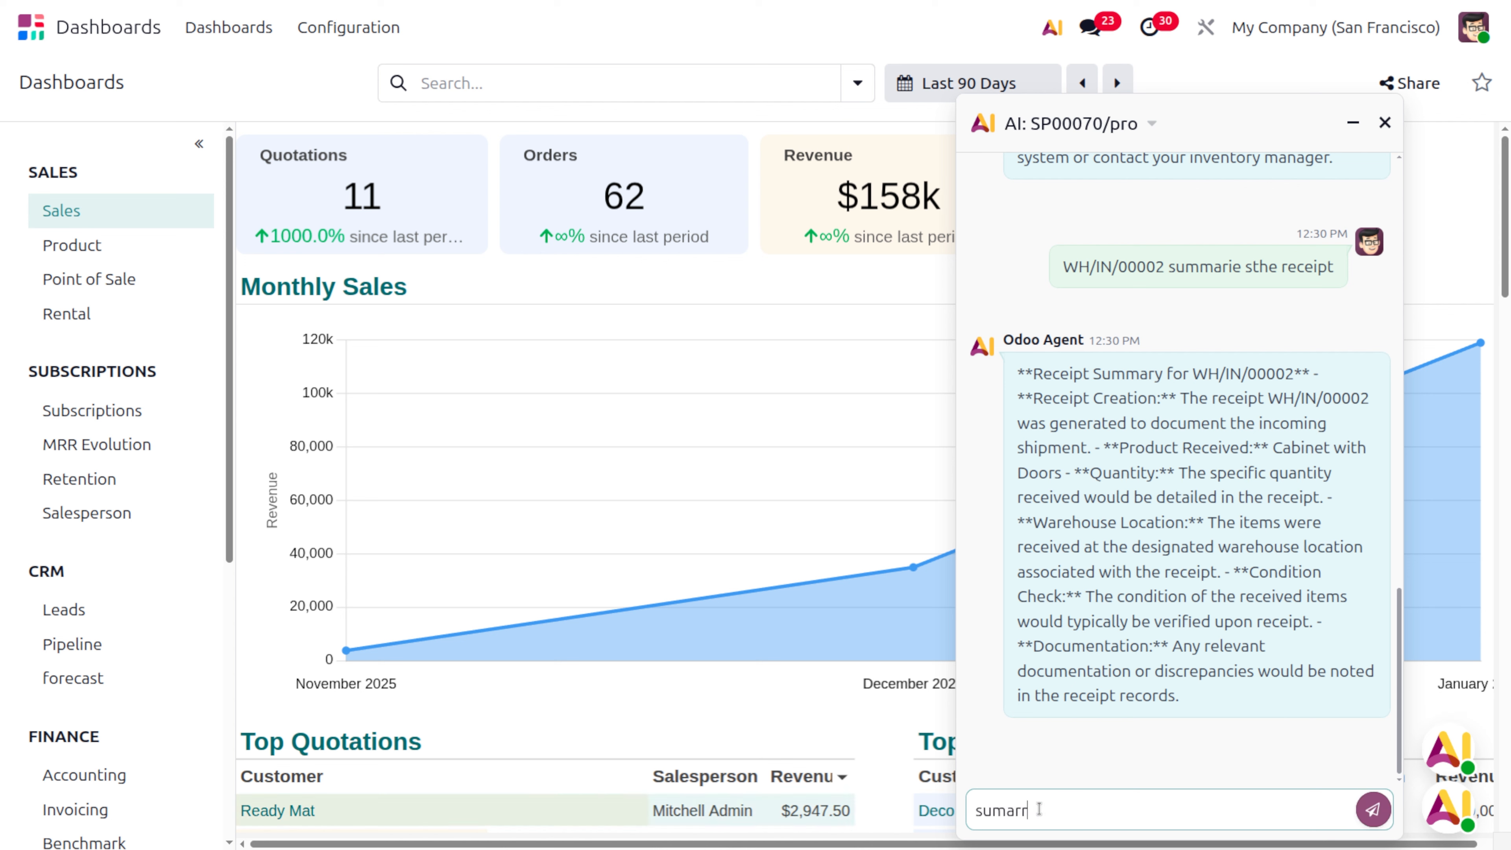
type("i")
key("BackSpace")
key("BackSpace")
key("BackSpace")
key("BackSpace")
type(",aries the ofoo")
key("BackSpace")
key("BackSpace")
key("BackSpace")
key("BackSpace")
type("odoo sales dash")
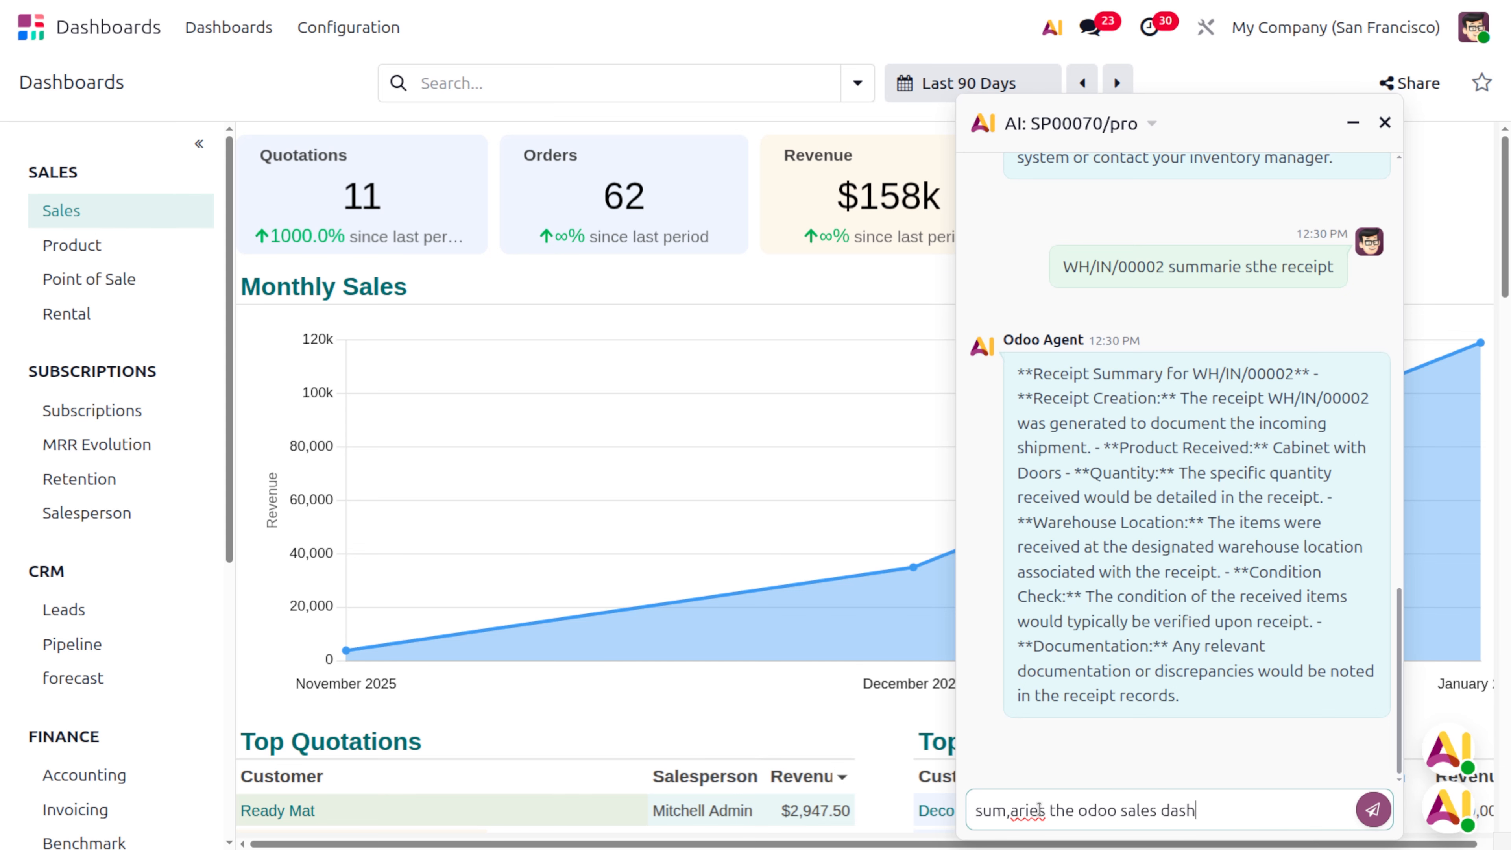
type("boarf")
key("BackSpace")
type("d")
key("Return")
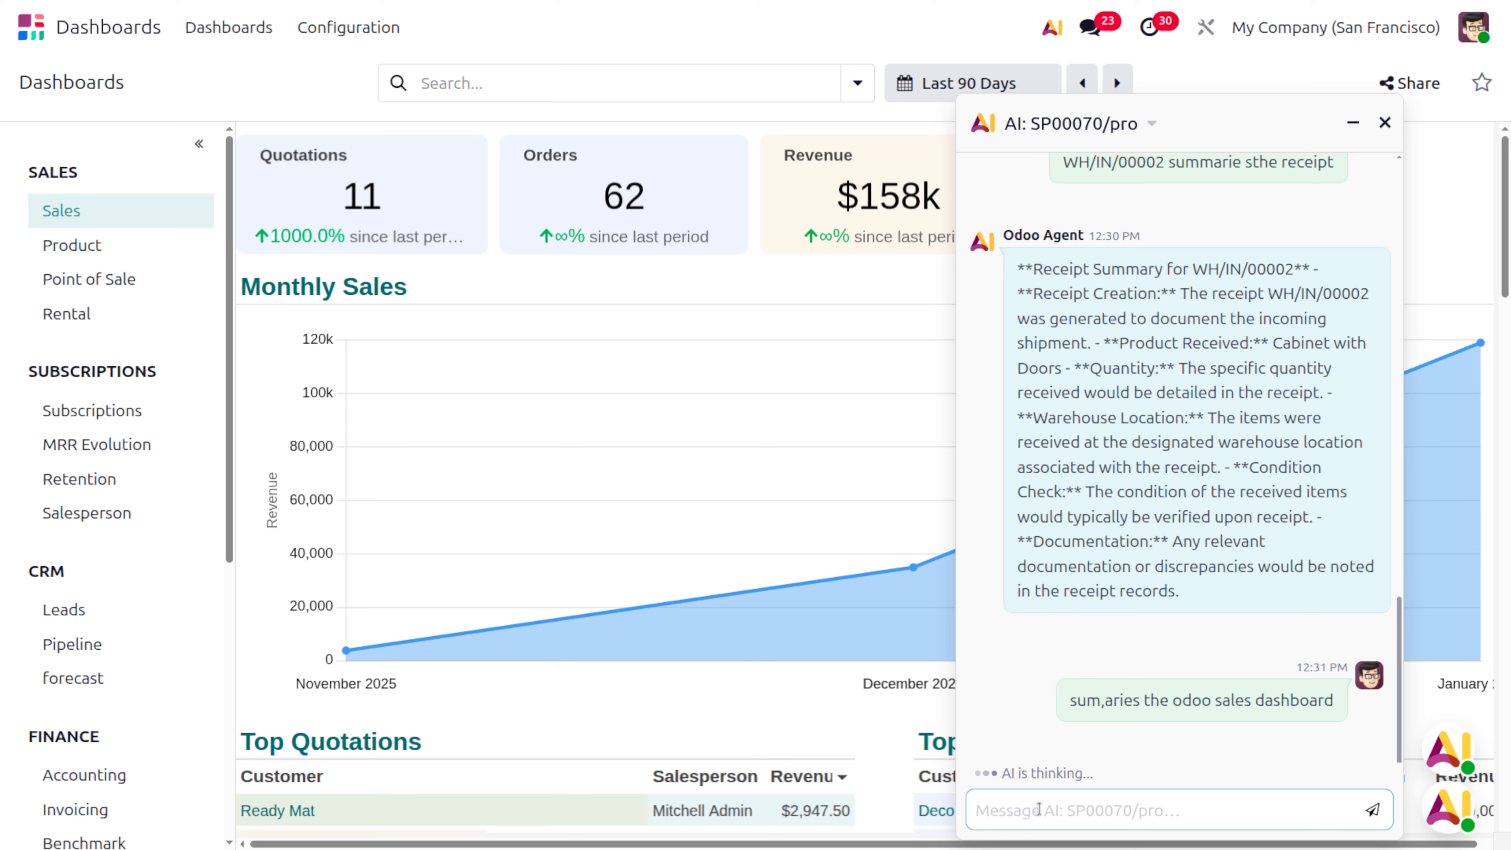